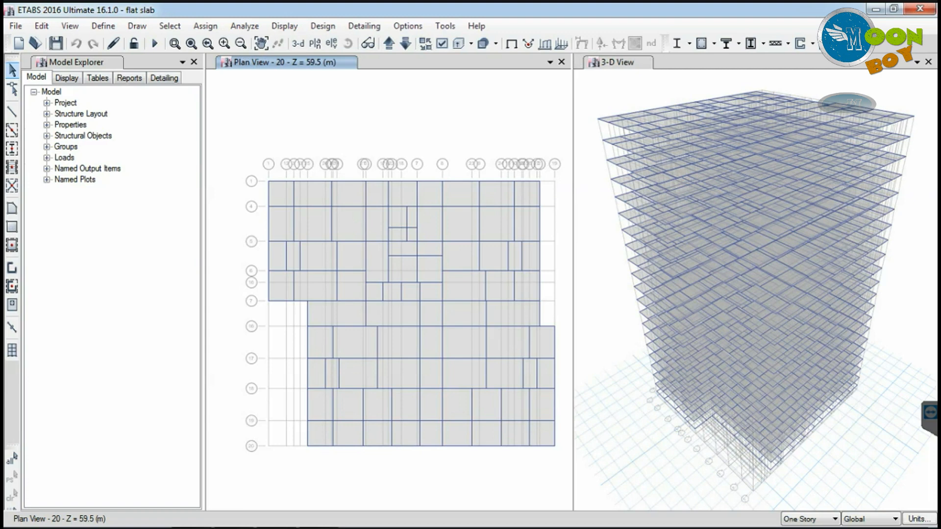
Switch to AutoCAD and examine the crossed opening areas in the COLUMN GRID drawing
{"action": "mouse_move", "coordinate": [294, 527]}
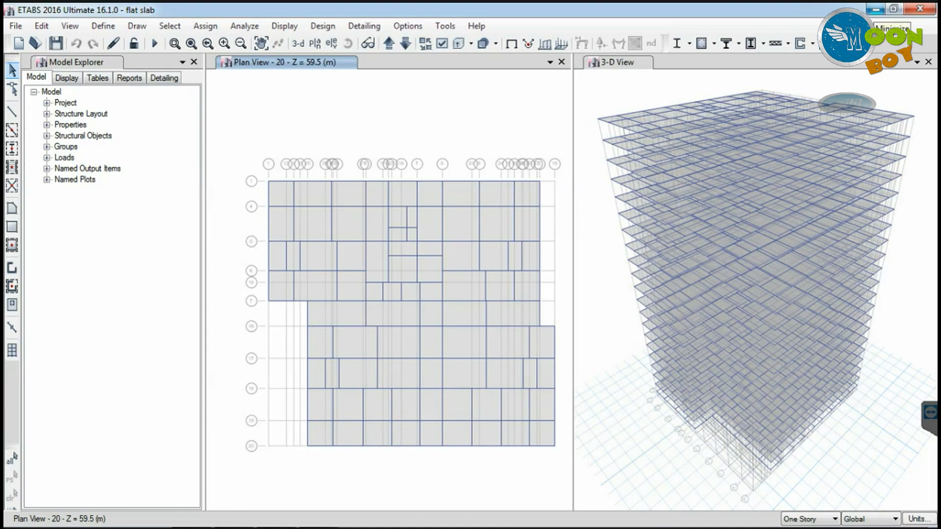
{"action": "left_click", "coordinate": [875, 8]}
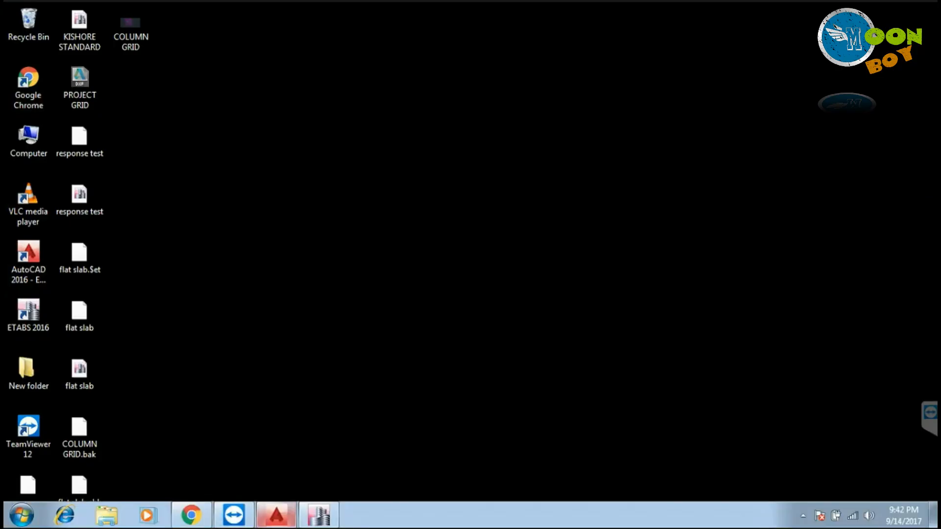
{"action": "left_click", "coordinate": [276, 514]}
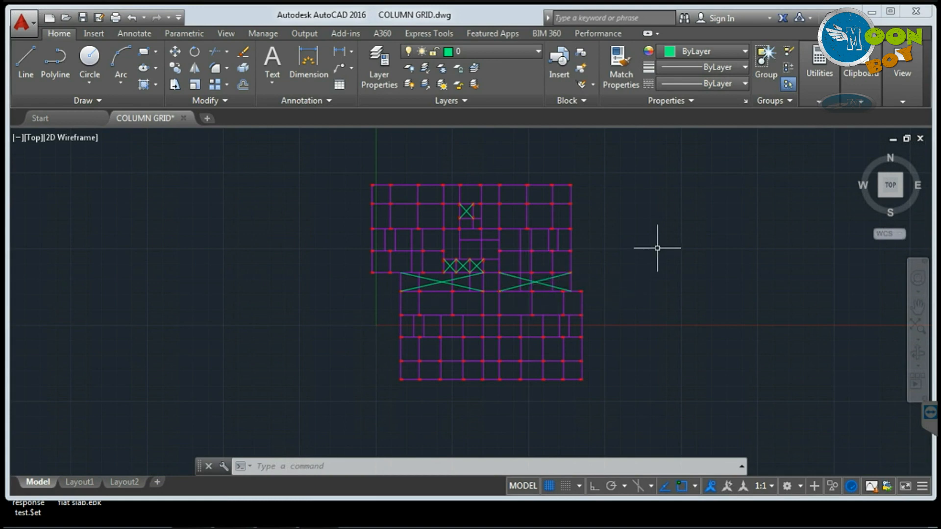
{"action": "scroll", "coordinate": [632, 238], "scroll_direction": "up", "scroll_amount": 2}
{"action": "mouse_move", "coordinate": [628, 282]}
{"action": "middle_mouse_down"}
{"action": "mouse_move", "coordinate": [624, 258]}
{"action": "mouse_move", "coordinate": [638, 286]}
{"action": "middle_mouse_up"}
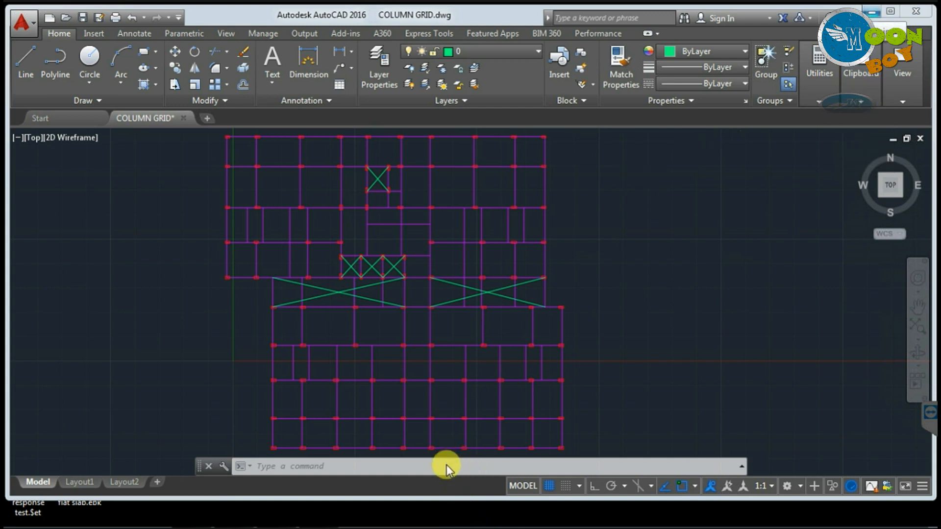
Switch back to ETABS and start a rectangular floor area with the Opening property in place of Slab200
{"action": "left_click", "coordinate": [873, 11]}
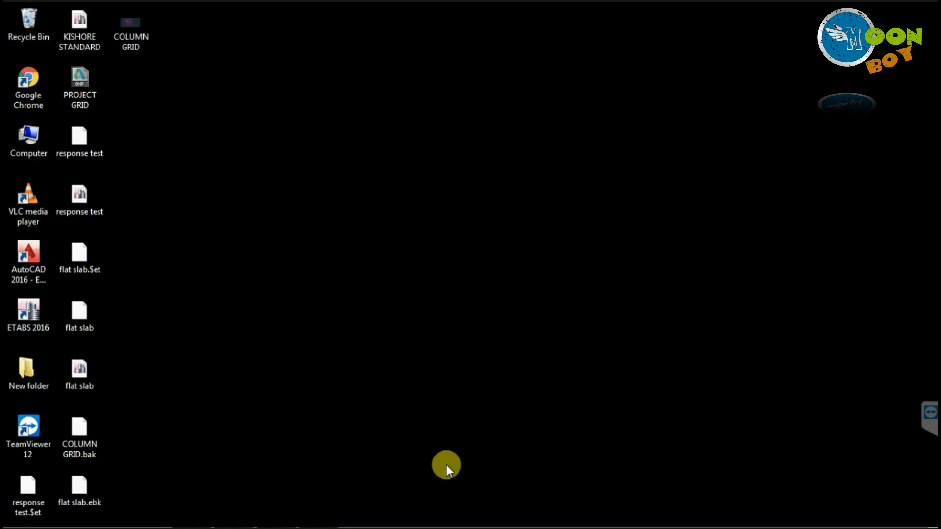
{"action": "mouse_move", "coordinate": [240, 525]}
{"action": "left_click", "coordinate": [318, 514]}
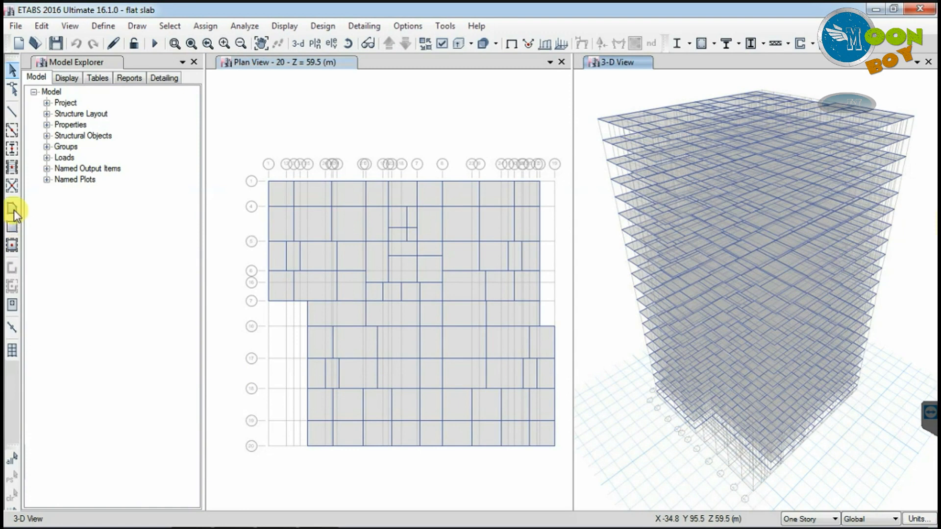
{"action": "left_click", "coordinate": [11, 228]}
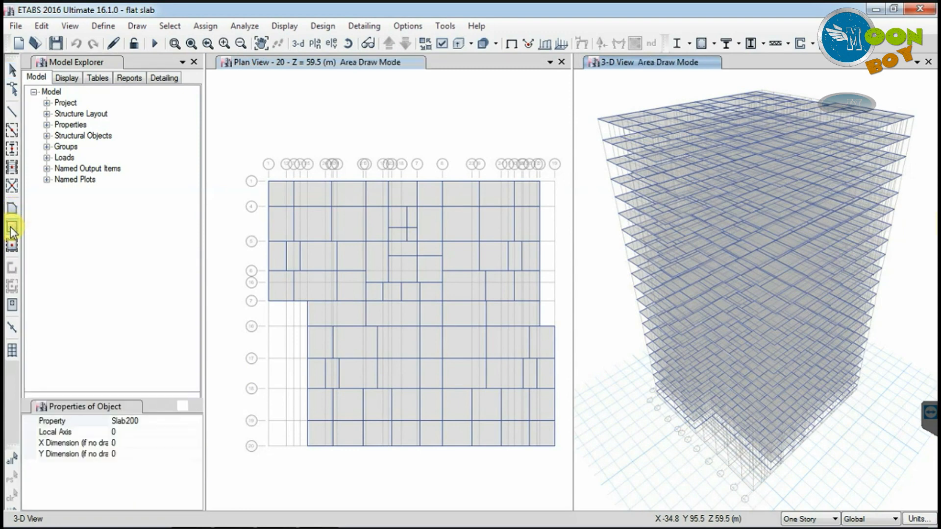
{"action": "left_click", "coordinate": [188, 420]}
{"action": "left_click", "coordinate": [196, 421]}
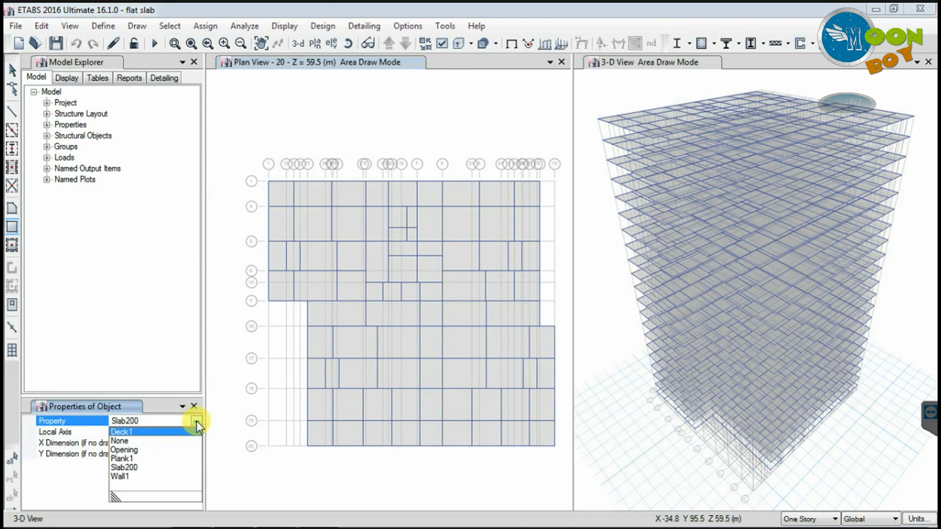
{"action": "left_click", "coordinate": [142, 450]}
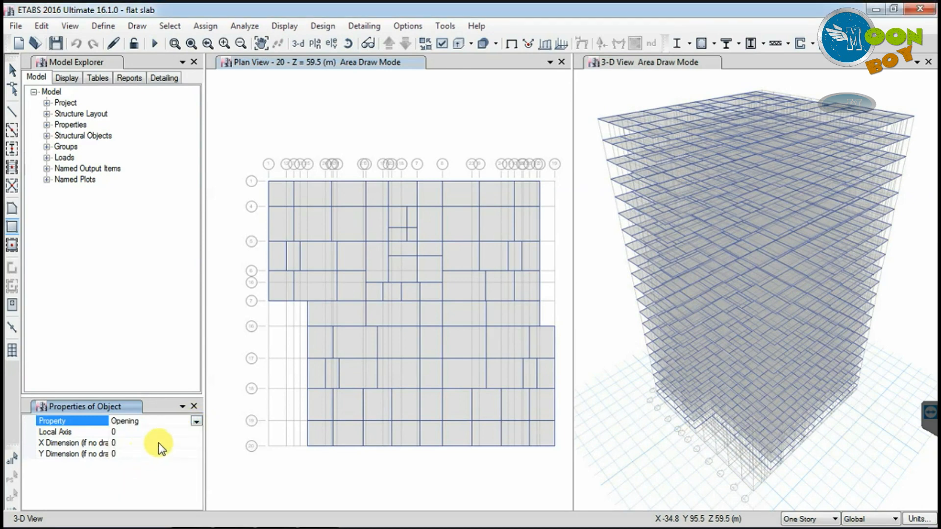
Try to draw a rectangular opening about 13.2 m by 3.05 m ending at grid point 7-16 on one story only
{"action": "left_click", "coordinate": [308, 300]}
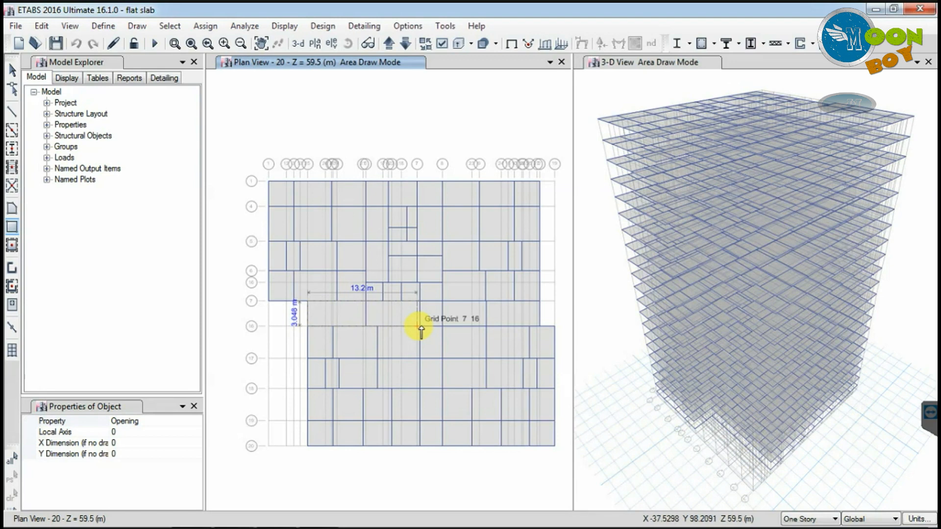
{"action": "scroll", "coordinate": [419, 333], "scroll_direction": "up", "scroll_amount": 5}
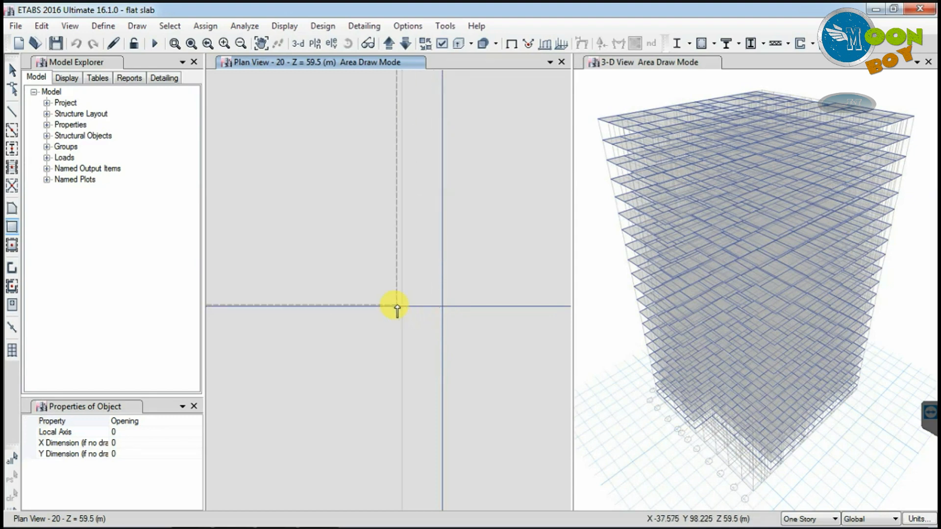
{"action": "left_click", "coordinate": [401, 300]}
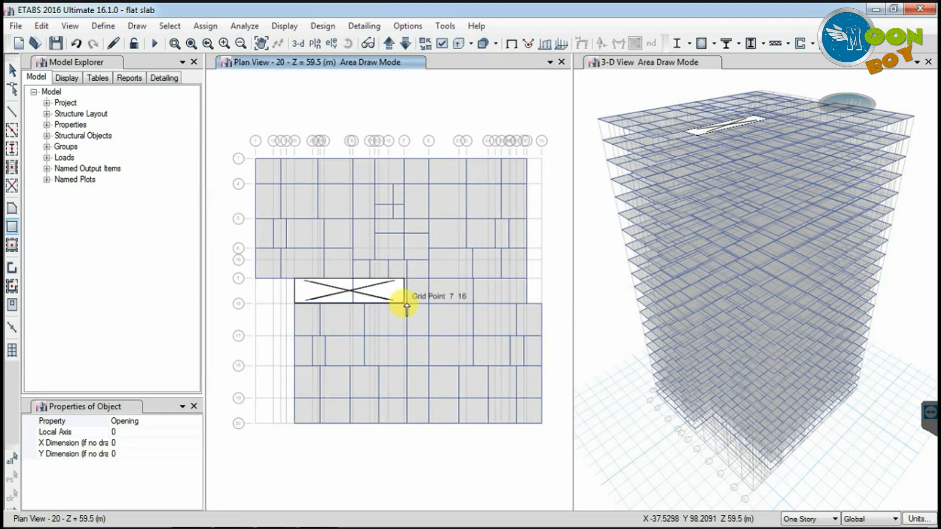
{"action": "key", "text": "ctrl+z"}
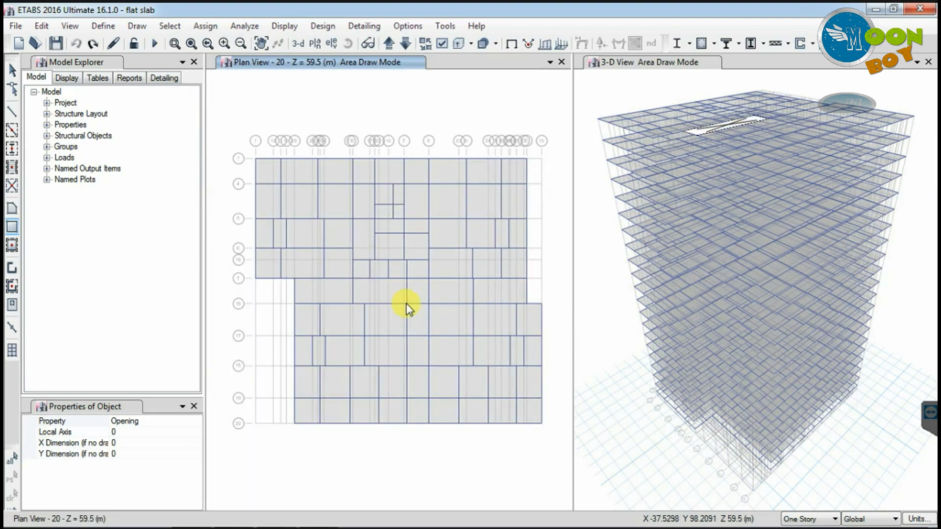
Set the drawing scope to Similar Stories and leave the area draw mode
{"action": "left_click", "coordinate": [807, 519]}
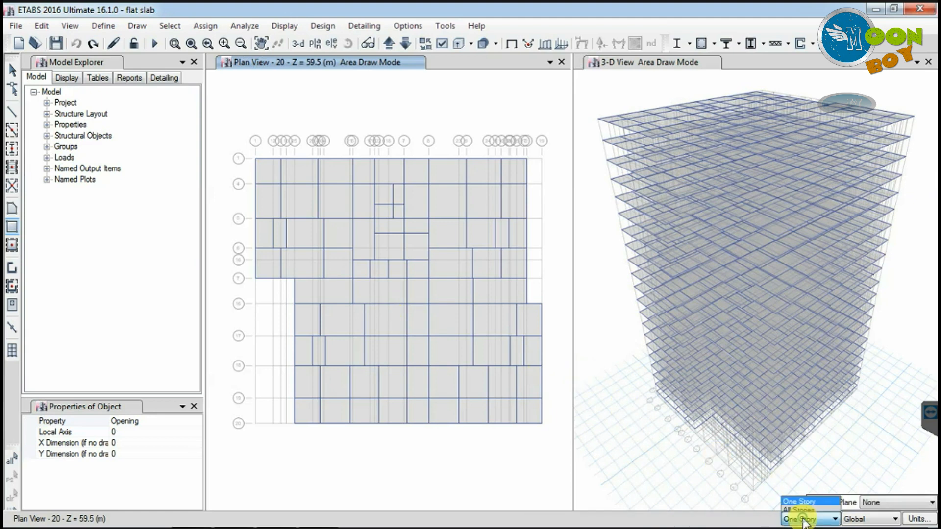
{"action": "left_click", "coordinate": [805, 506]}
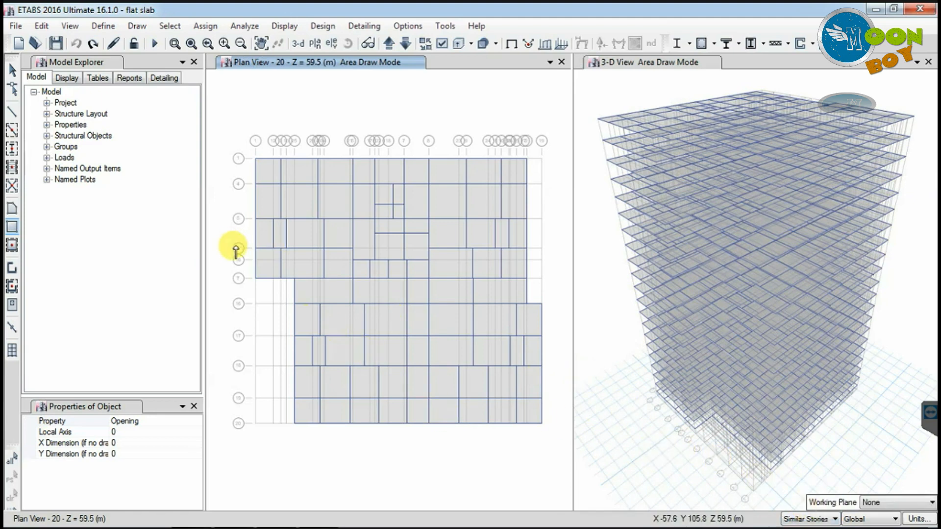
{"action": "left_click", "coordinate": [11, 70]}
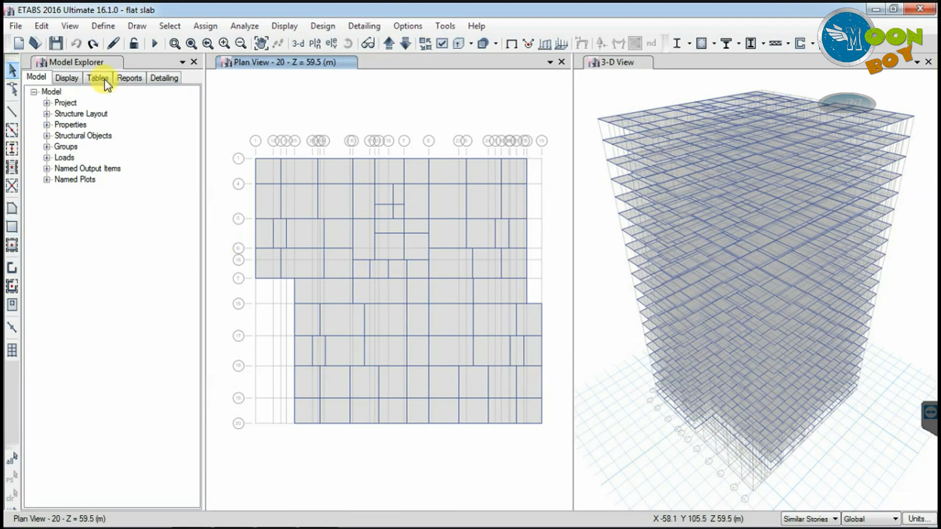
Enable snapping to Line Ends and Midpoints, Intersections, Lines and Frames, and Edges, and apply the snap options
{"action": "left_click", "coordinate": [140, 27]}
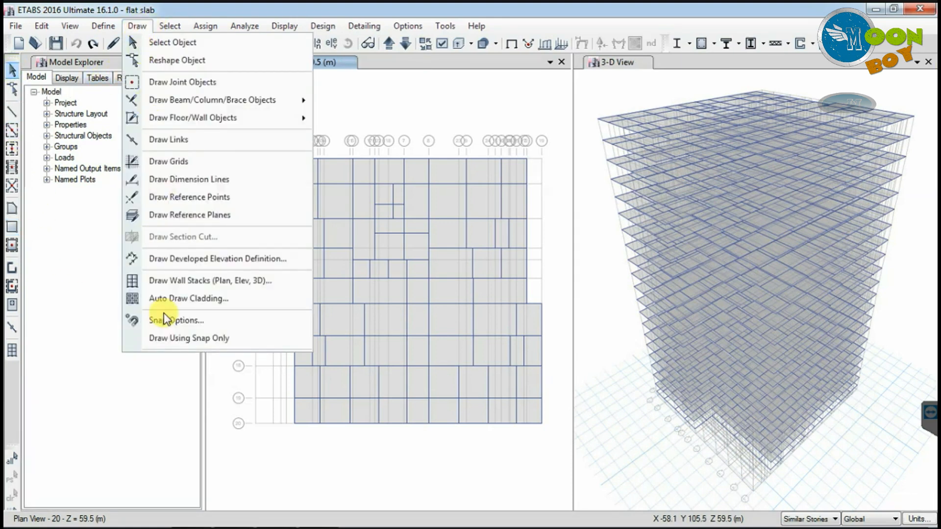
{"action": "left_click", "coordinate": [178, 321]}
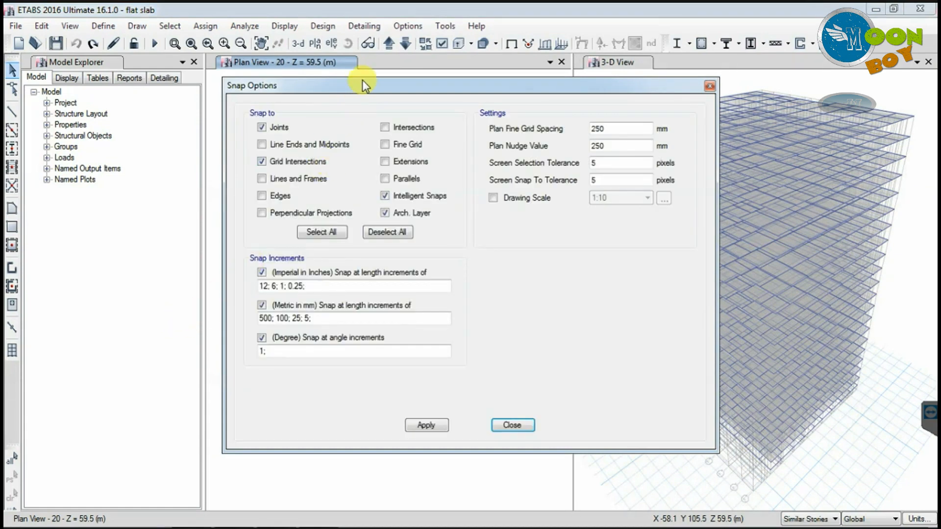
{"action": "left_click_drag", "start_coordinate": [363, 86], "coordinate": [333, 92]}
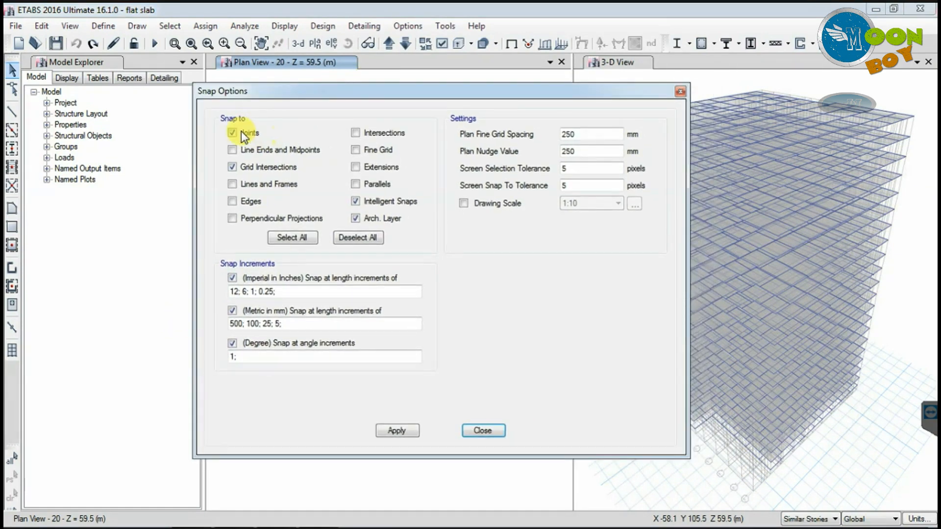
{"action": "left_click", "coordinate": [233, 150]}
{"action": "left_click", "coordinate": [354, 133]}
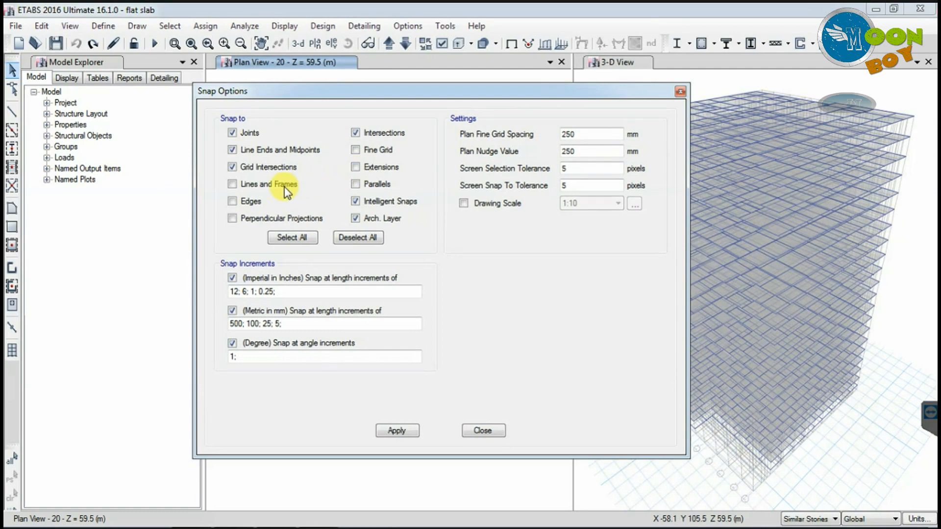
{"action": "left_click", "coordinate": [253, 185]}
{"action": "left_click", "coordinate": [243, 201]}
{"action": "left_click_drag", "start_coordinate": [425, 96], "coordinate": [402, 105]}
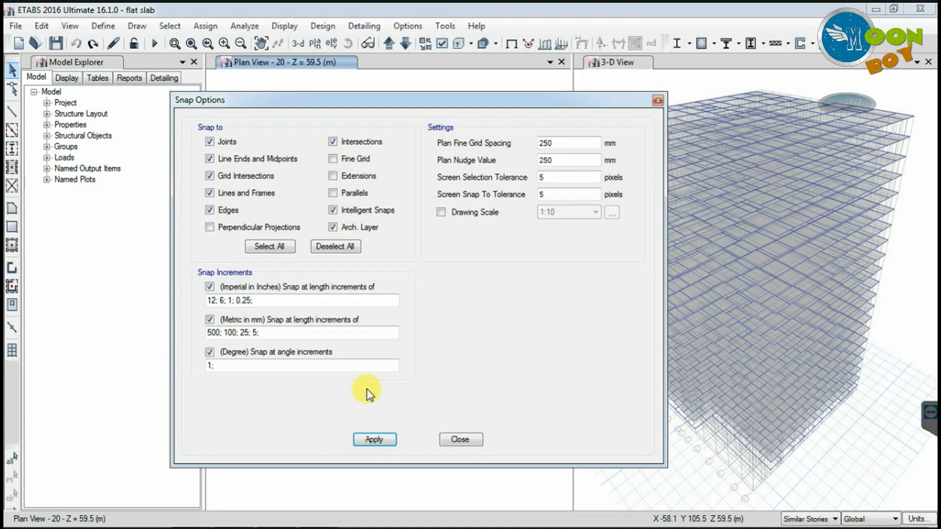
{"action": "left_click", "coordinate": [382, 444]}
{"action": "left_click", "coordinate": [459, 440]}
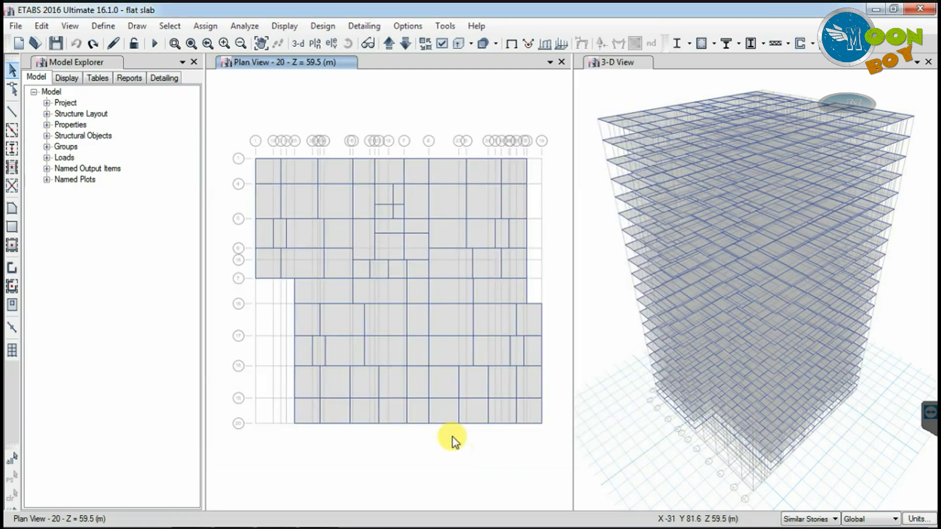
Draw a rectangular opening from the slab's inner corner on grid 7 to the slab joint on grid 16 just past grid point 7-16
{"action": "left_click", "coordinate": [14, 227]}
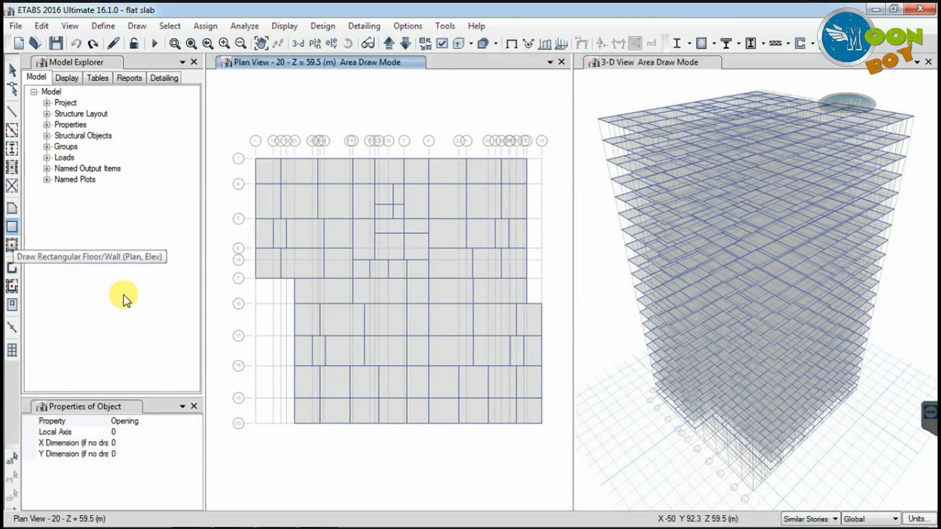
{"action": "scroll", "coordinate": [326, 292], "scroll_direction": "up", "scroll_amount": 4}
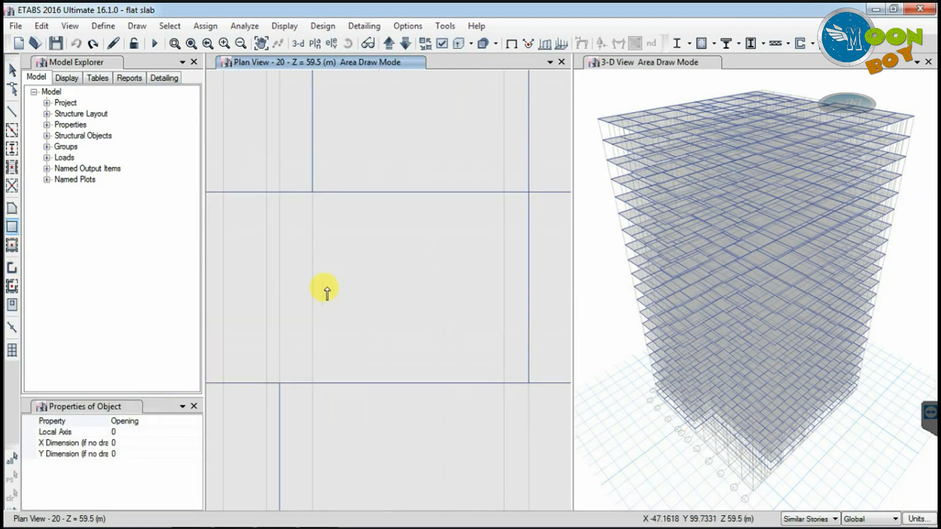
{"action": "scroll", "coordinate": [363, 287], "scroll_direction": "down", "scroll_amount": 2}
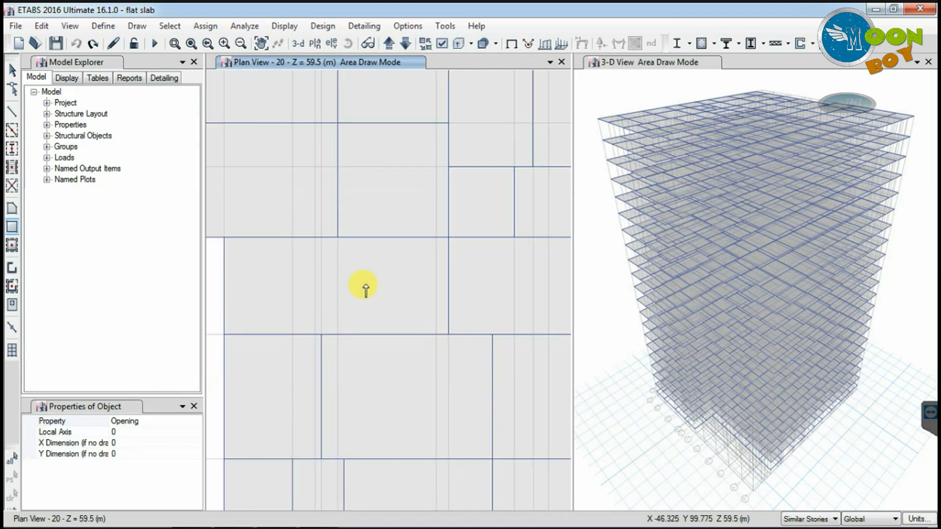
{"action": "left_click", "coordinate": [224, 239]}
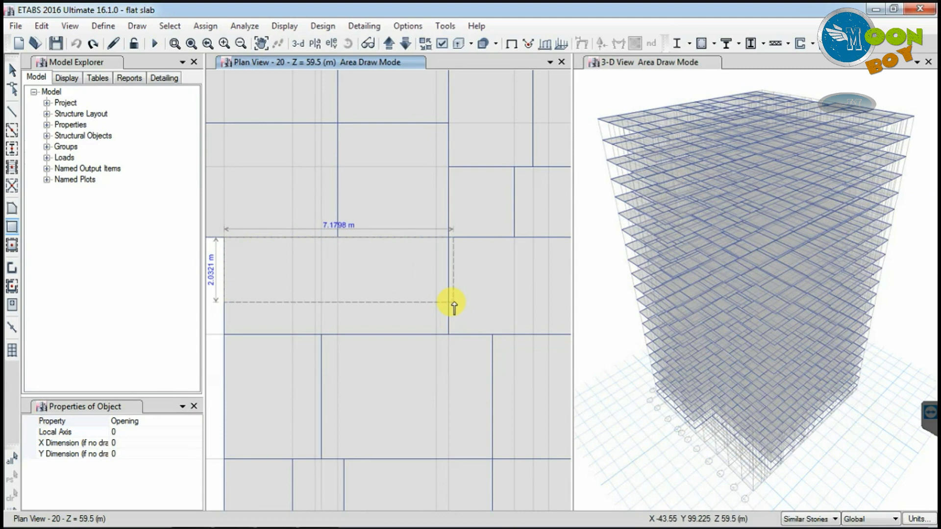
{"action": "scroll", "coordinate": [367, 319], "scroll_direction": "down", "scroll_amount": 5}
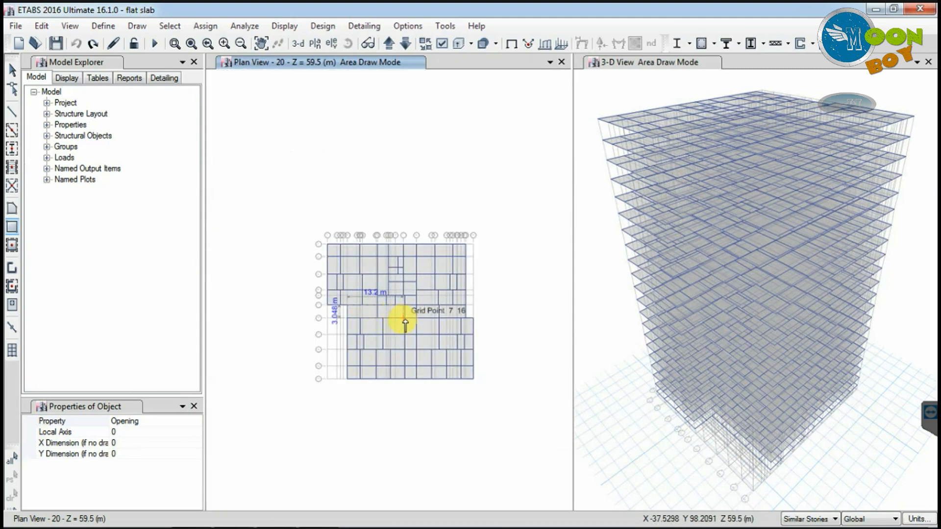
{"action": "scroll", "coordinate": [405, 321], "scroll_direction": "up", "scroll_amount": 5}
{"action": "scroll", "coordinate": [405, 314], "scroll_direction": "up", "scroll_amount": 5}
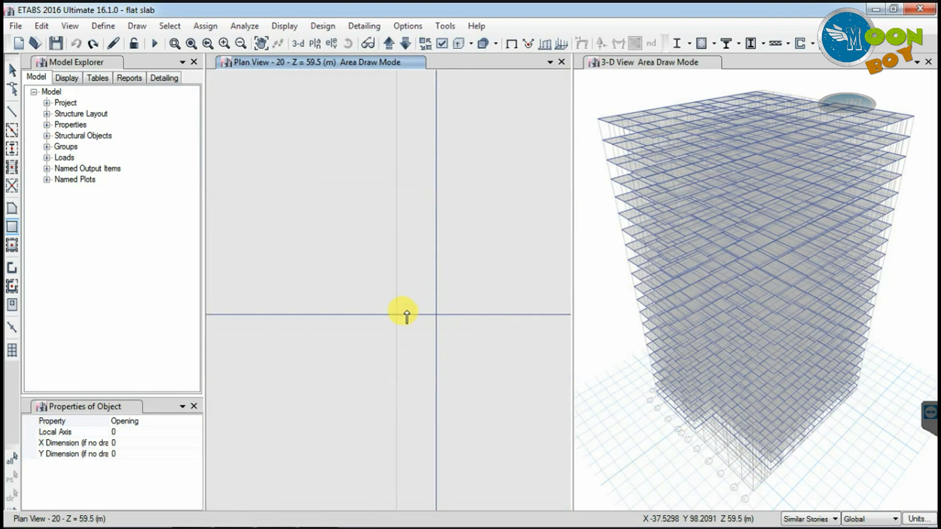
{"action": "left_click", "coordinate": [437, 316]}
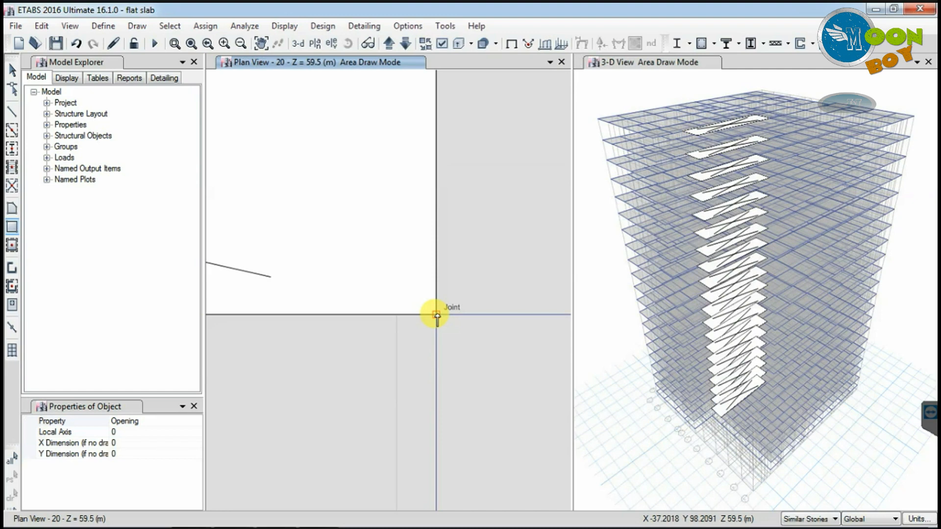
Draw a second rectangular opening from grid point 8-7 to grid point 2-16, in line with the first opening
{"action": "scroll", "coordinate": [393, 330], "scroll_direction": "down", "scroll_amount": 4}
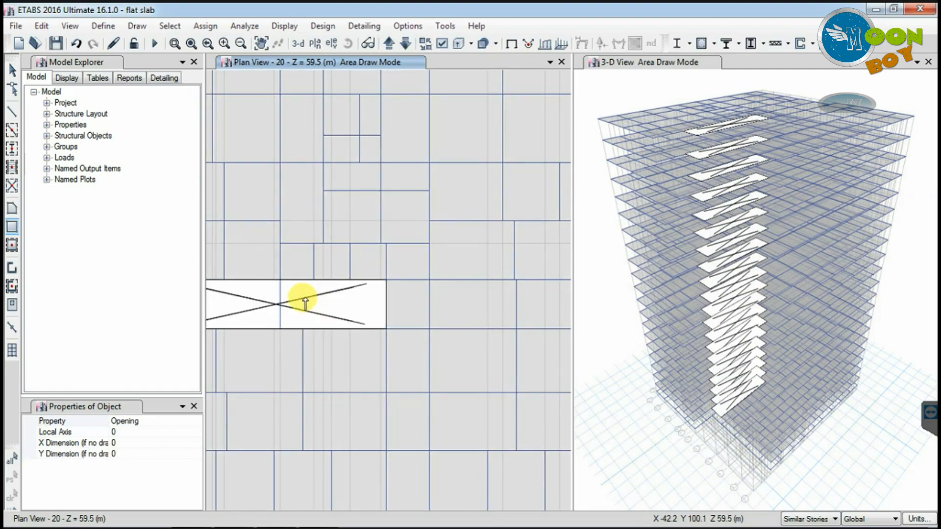
{"action": "scroll", "coordinate": [304, 299], "scroll_direction": "down", "scroll_amount": 3}
{"action": "scroll", "coordinate": [407, 290], "scroll_direction": "up", "scroll_amount": 3}
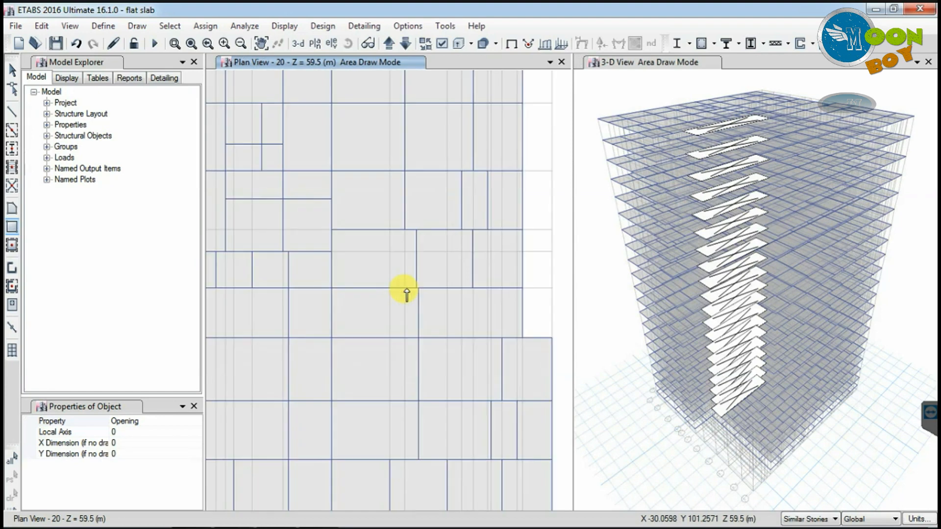
{"action": "scroll", "coordinate": [372, 300], "scroll_direction": "down", "scroll_amount": 3}
{"action": "scroll", "coordinate": [332, 300], "scroll_direction": "up", "scroll_amount": 3}
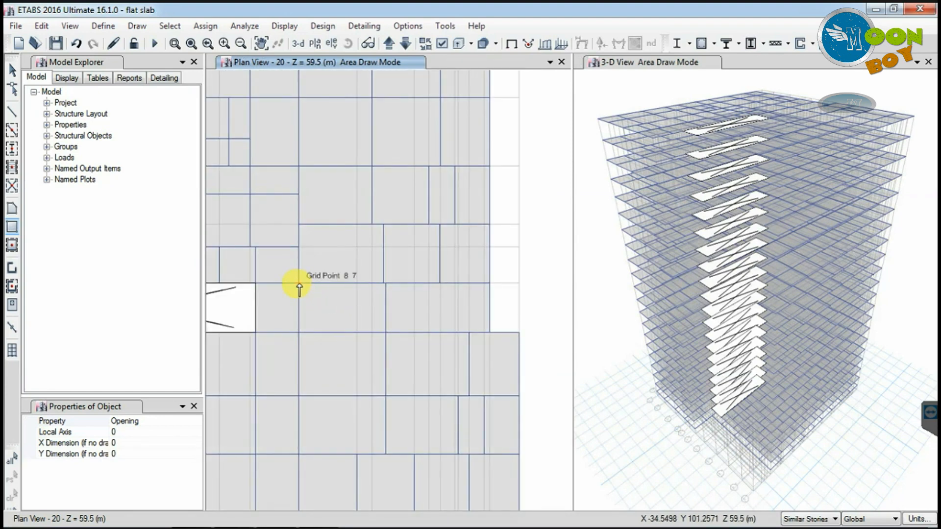
{"action": "scroll", "coordinate": [299, 286], "scroll_direction": "up", "scroll_amount": 5}
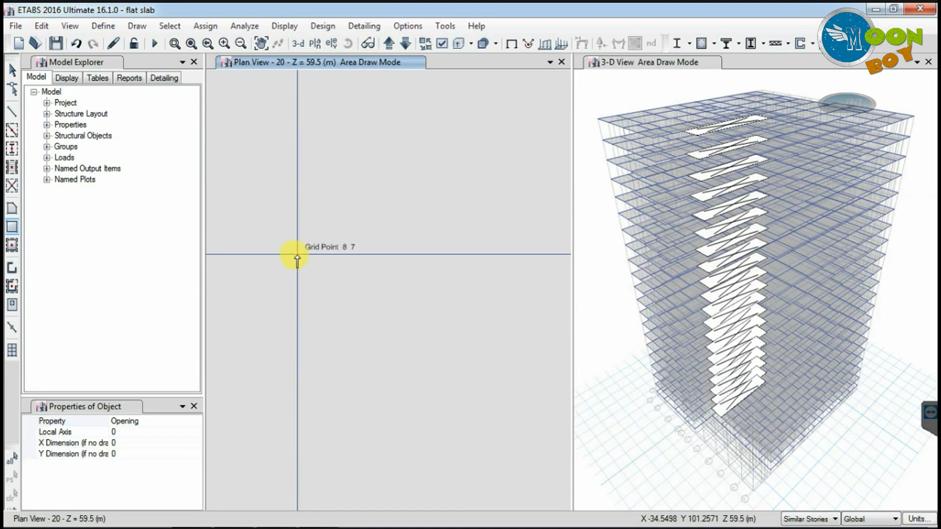
{"action": "left_click", "coordinate": [296, 254]}
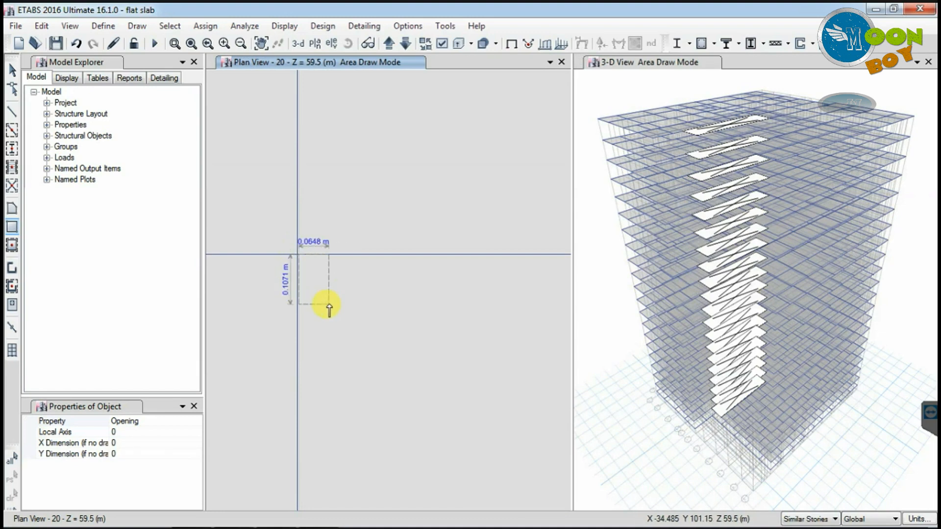
{"action": "scroll", "coordinate": [325, 308], "scroll_direction": "down", "scroll_amount": 3}
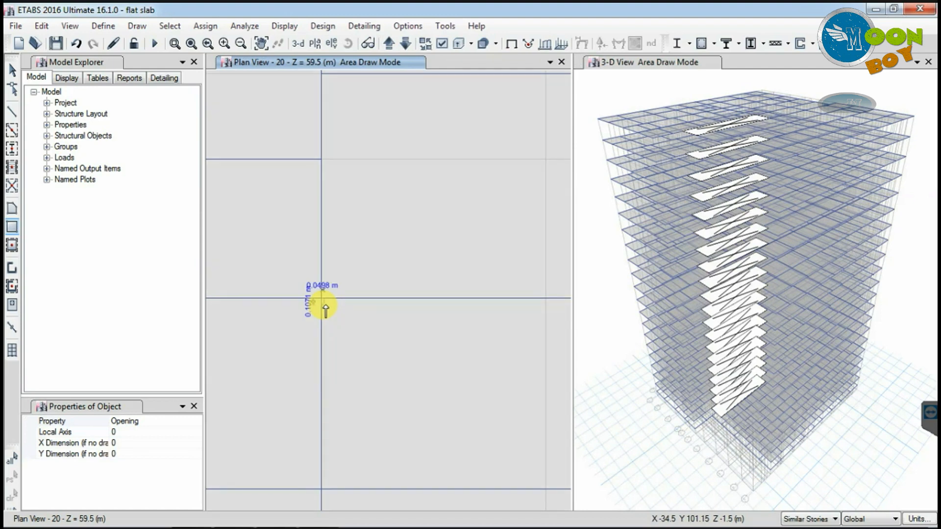
{"action": "scroll", "coordinate": [325, 308], "scroll_direction": "down", "scroll_amount": 3}
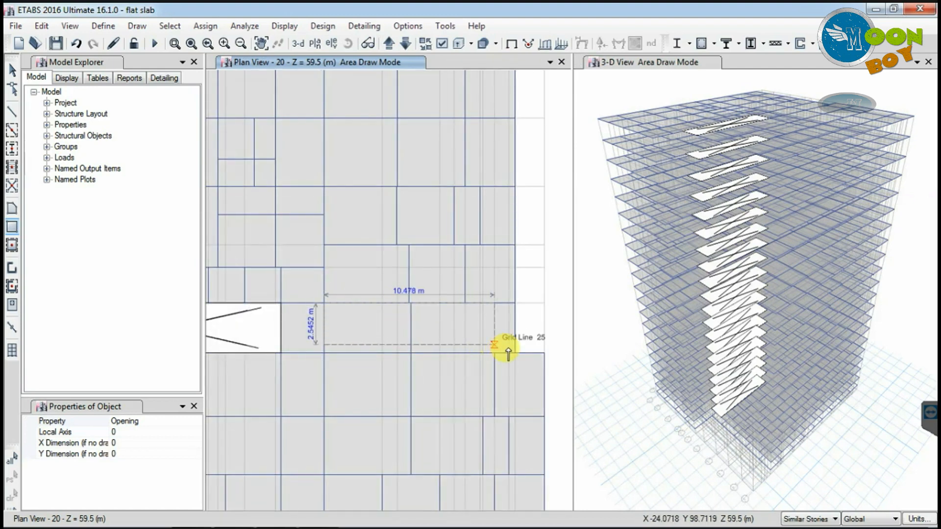
{"action": "scroll", "coordinate": [509, 354], "scroll_direction": "up", "scroll_amount": 3}
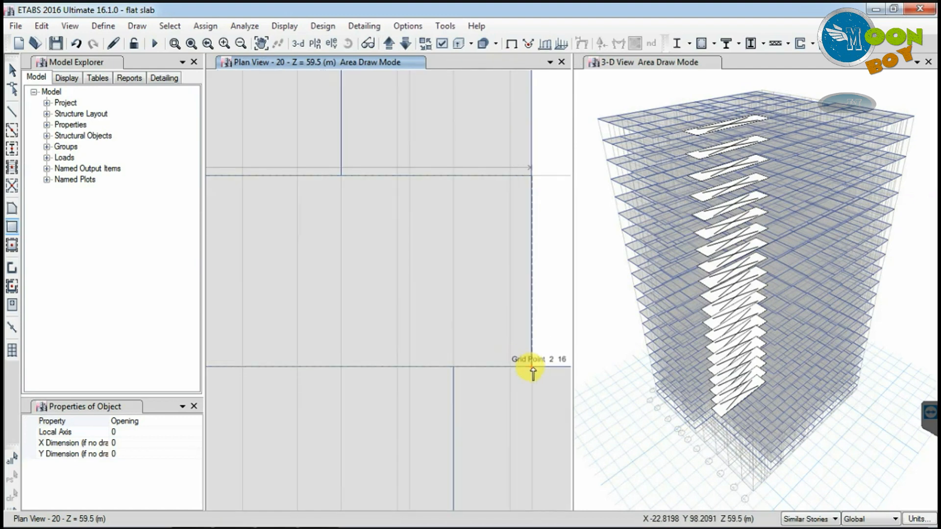
{"action": "left_click", "coordinate": [532, 368]}
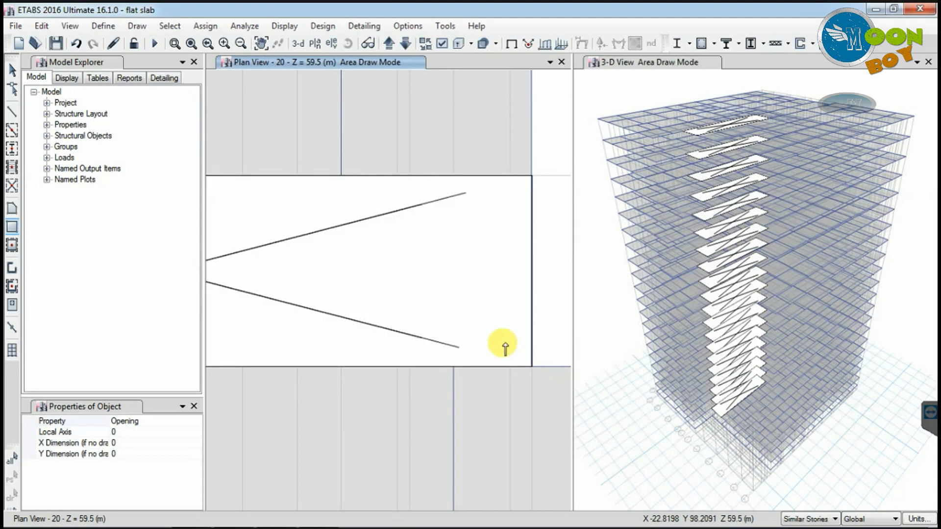
Draw three adjacent rectangular openings in the small bays directly above the first long opening, snapping to the bay corners
{"action": "scroll", "coordinate": [485, 318], "scroll_direction": "down", "scroll_amount": 3}
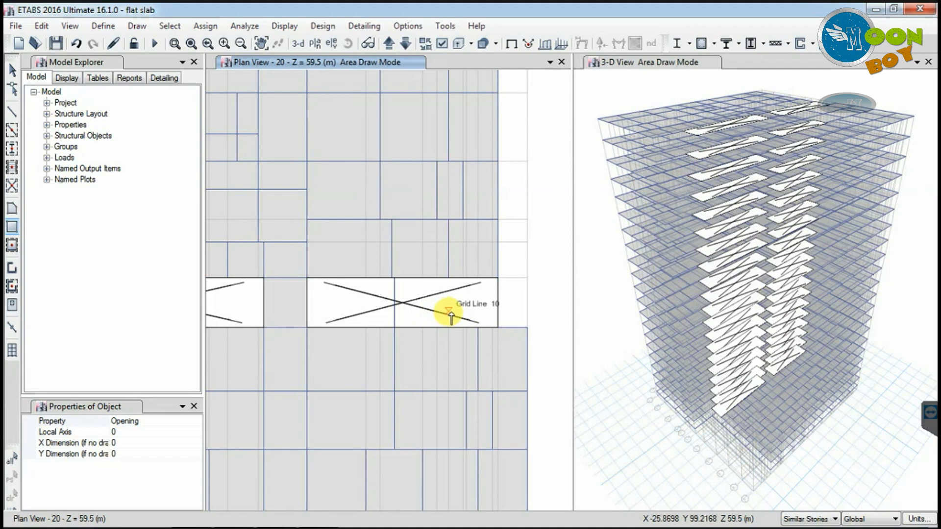
{"action": "scroll", "coordinate": [450, 316], "scroll_direction": "down", "scroll_amount": 3}
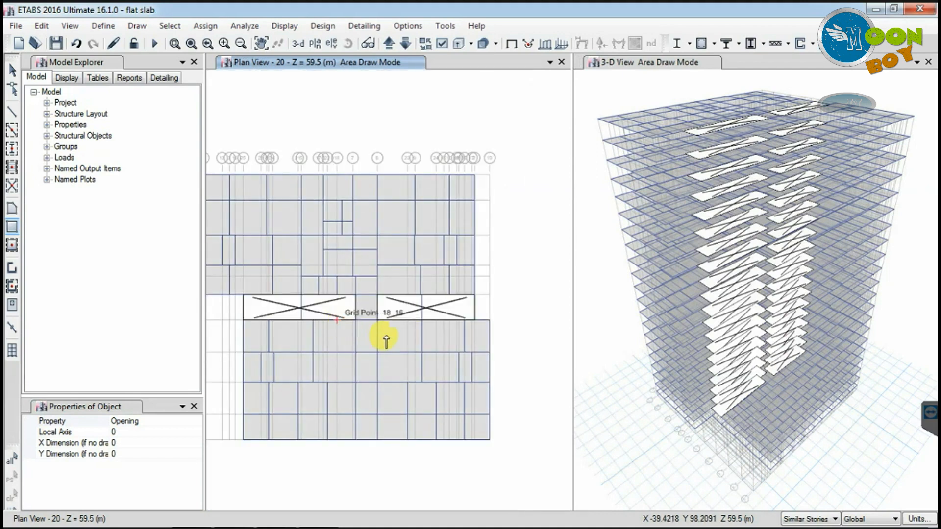
{"action": "scroll", "coordinate": [396, 339], "scroll_direction": "down", "scroll_amount": 3}
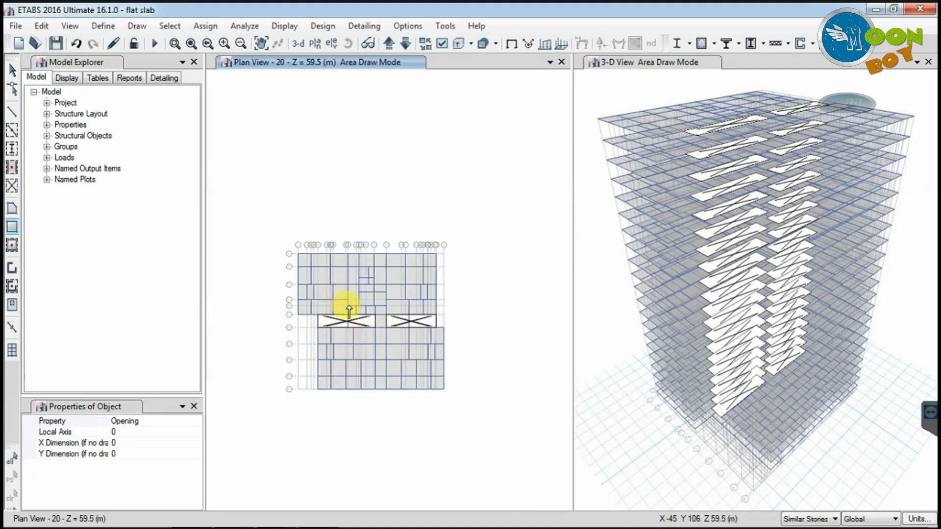
{"action": "scroll", "coordinate": [349, 311], "scroll_direction": "up", "scroll_amount": 3}
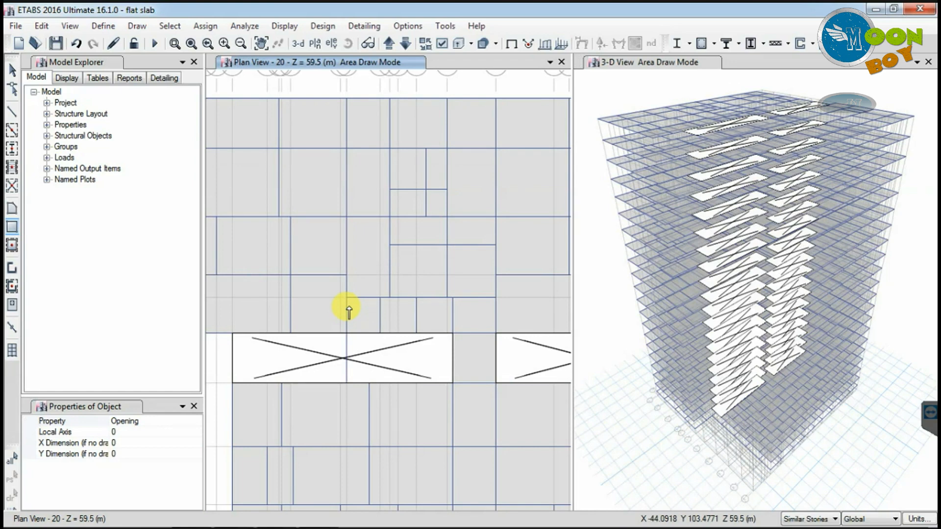
{"action": "scroll", "coordinate": [349, 310], "scroll_direction": "up", "scroll_amount": 2}
{"action": "scroll", "coordinate": [353, 303], "scroll_direction": "down", "scroll_amount": 1}
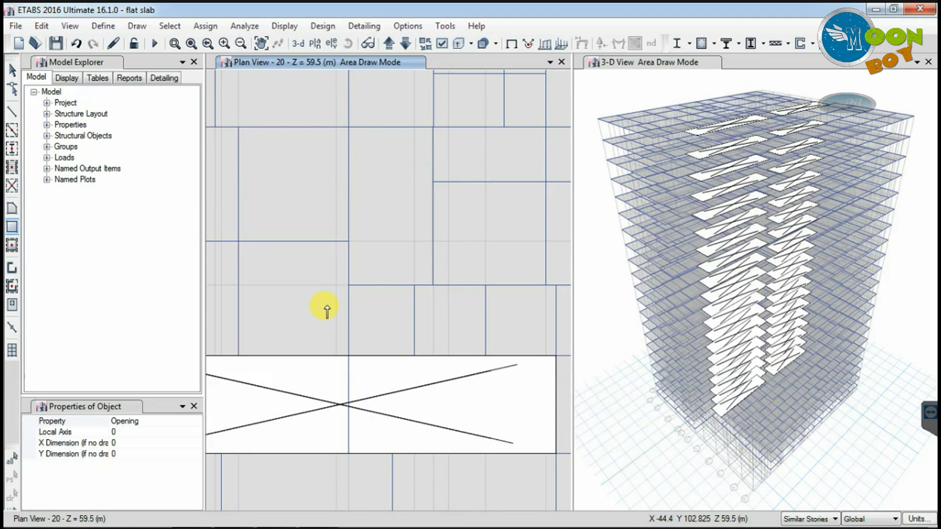
{"action": "scroll", "coordinate": [321, 309], "scroll_direction": "down", "scroll_amount": 2}
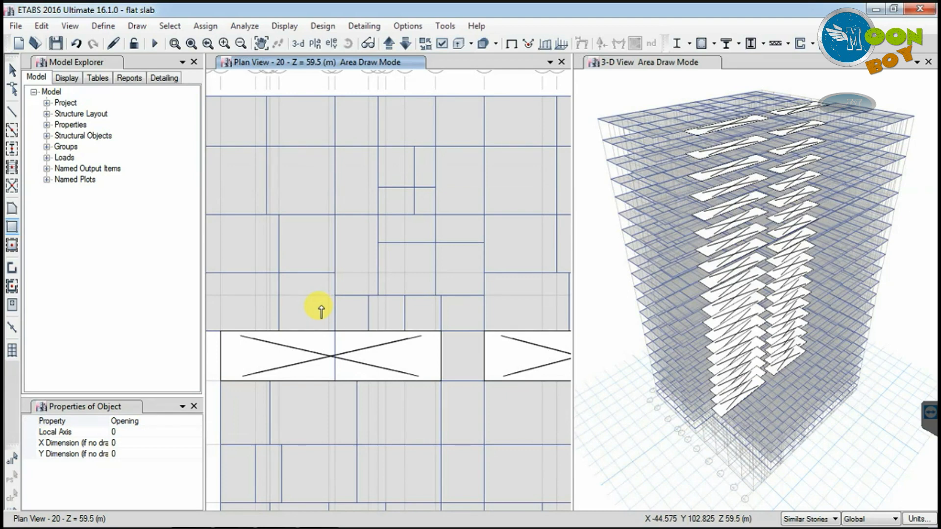
{"action": "scroll", "coordinate": [344, 313], "scroll_direction": "up", "scroll_amount": 2}
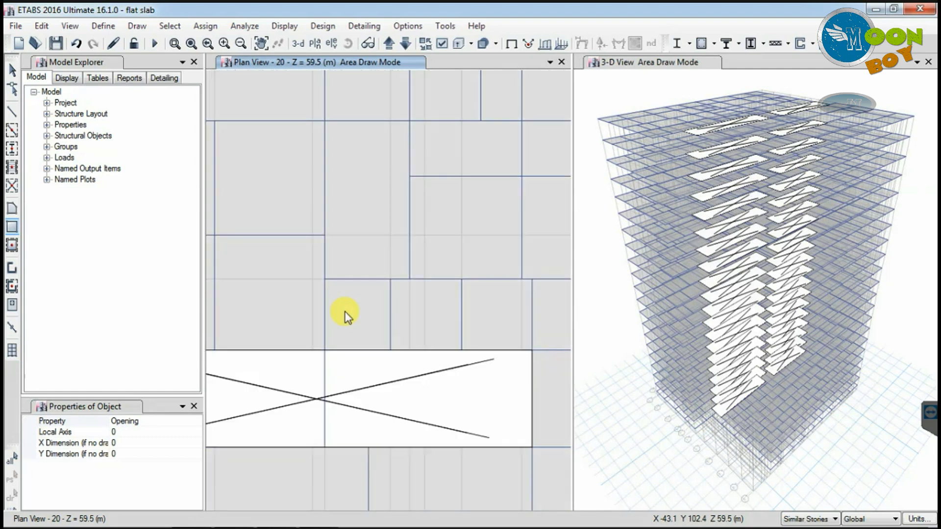
{"action": "left_click_drag", "start_coordinate": [391, 279], "coordinate": [462, 350]}
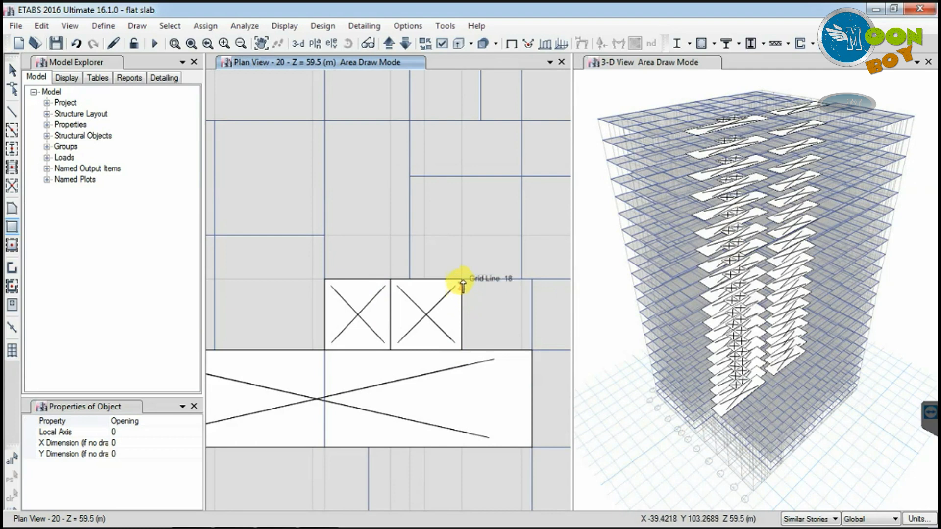
{"action": "left_click_drag", "start_coordinate": [462, 280], "coordinate": [531, 353]}
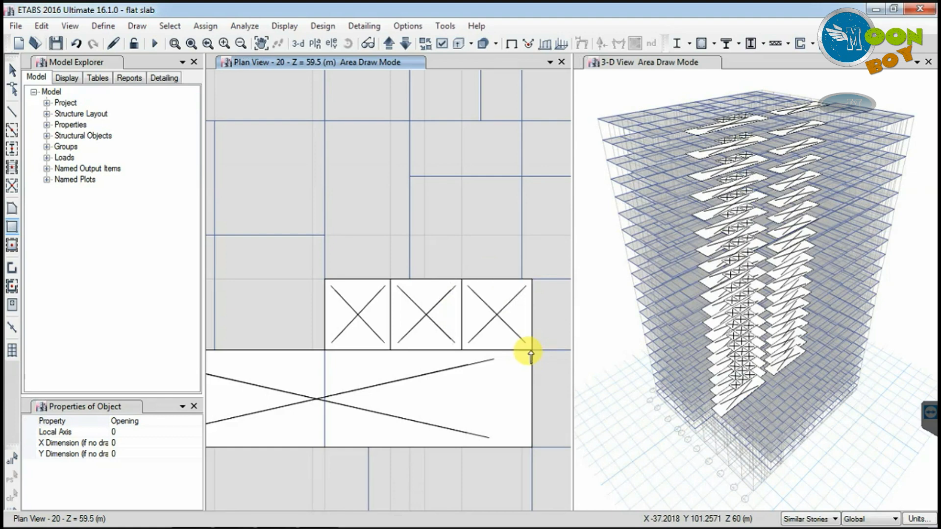
Draw a rectangular opening in the upper core bay, from grid 6 on row 4 to the joint between grids 18 and 7, and leave the draw mode
{"action": "scroll", "coordinate": [446, 368], "scroll_direction": "down", "scroll_amount": 2}
{"action": "scroll", "coordinate": [446, 373], "scroll_direction": "down", "scroll_amount": 2}
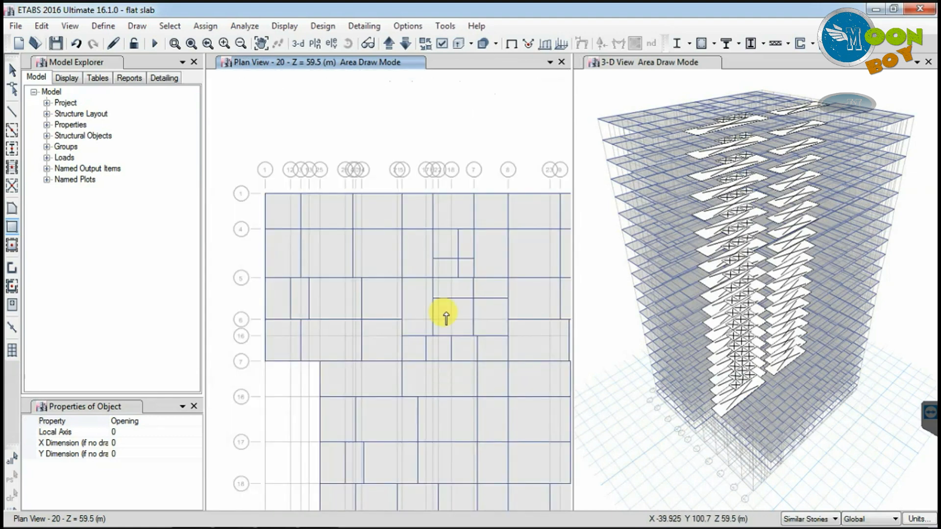
{"action": "scroll", "coordinate": [447, 273], "scroll_direction": "up", "scroll_amount": 3}
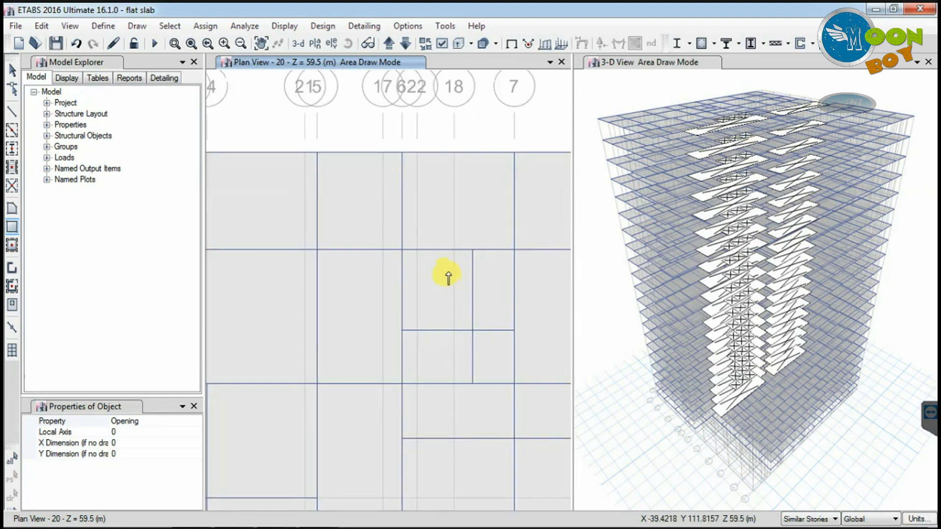
{"action": "left_click", "coordinate": [402, 250]}
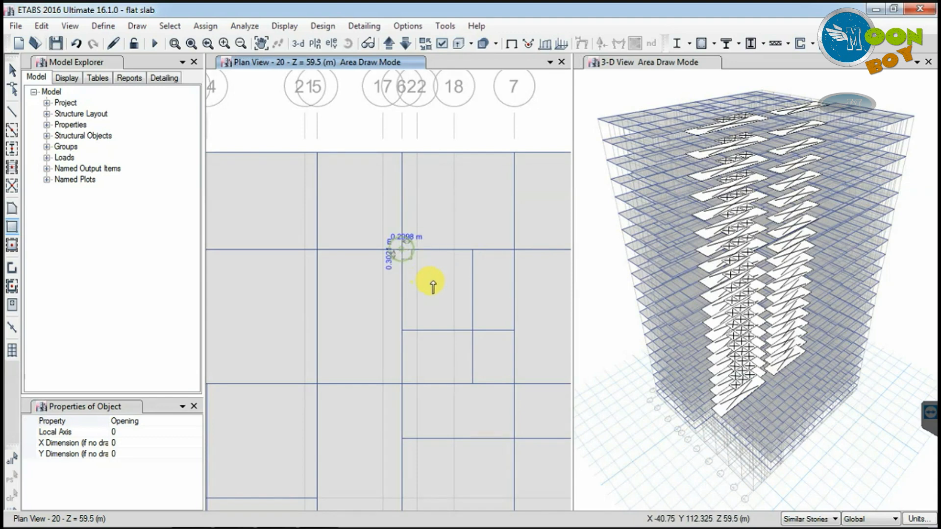
{"action": "left_click", "coordinate": [472, 331]}
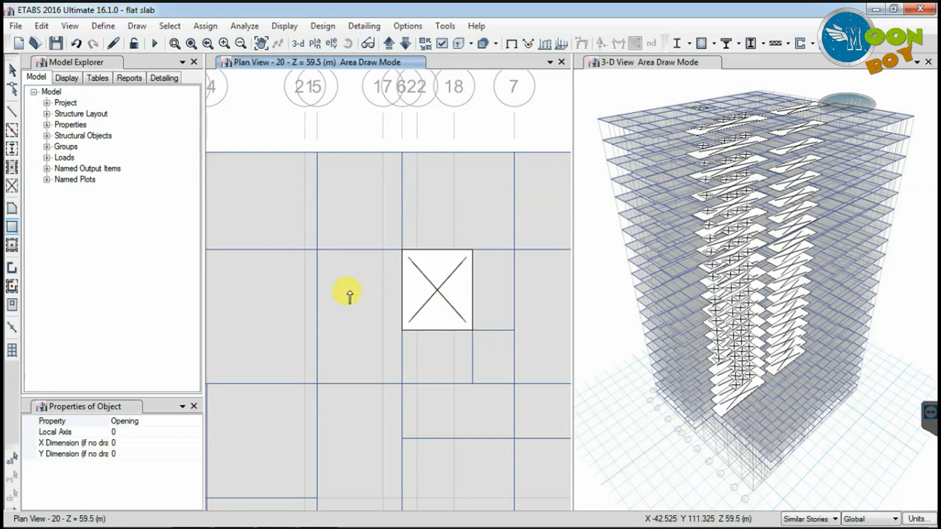
{"action": "scroll", "coordinate": [350, 294], "scroll_direction": "down", "scroll_amount": 2}
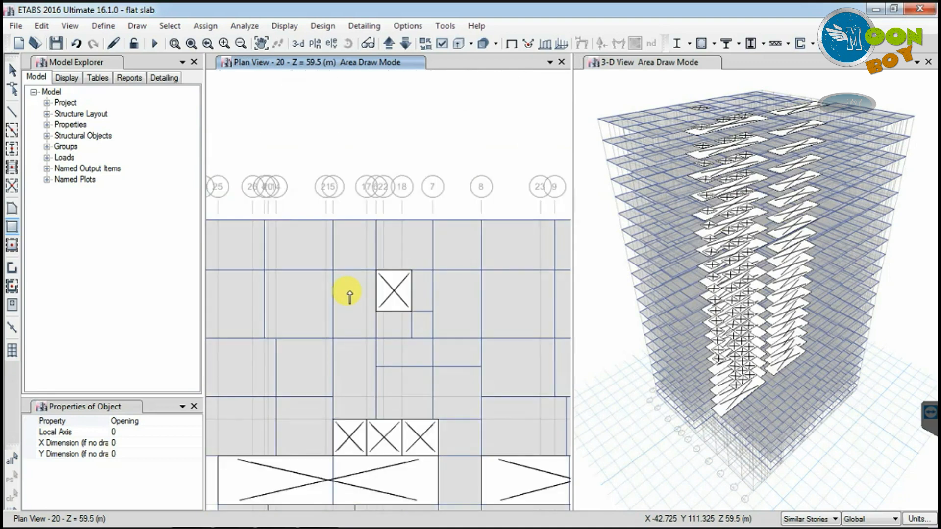
{"action": "scroll", "coordinate": [350, 296], "scroll_direction": "down", "scroll_amount": 2}
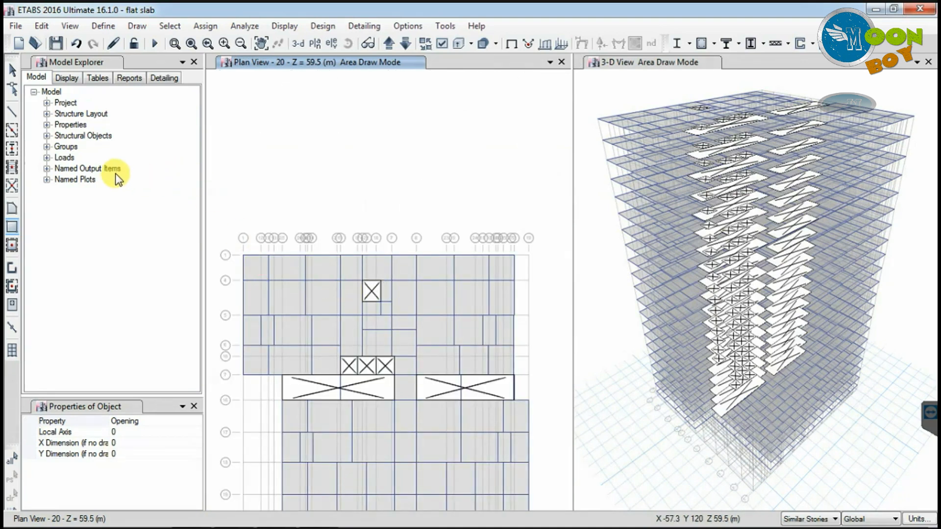
{"action": "left_click", "coordinate": [12, 71]}
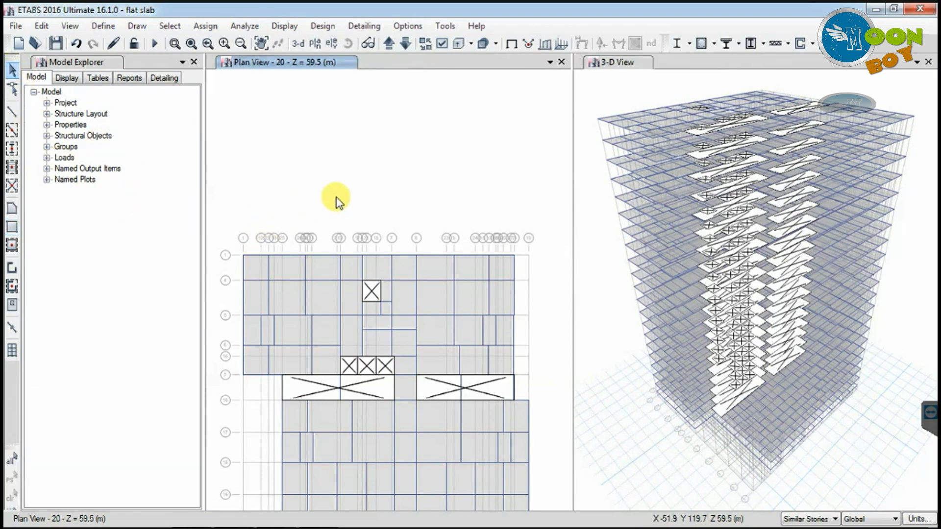
{"action": "scroll", "coordinate": [350, 377], "scroll_direction": "up", "scroll_amount": 4}
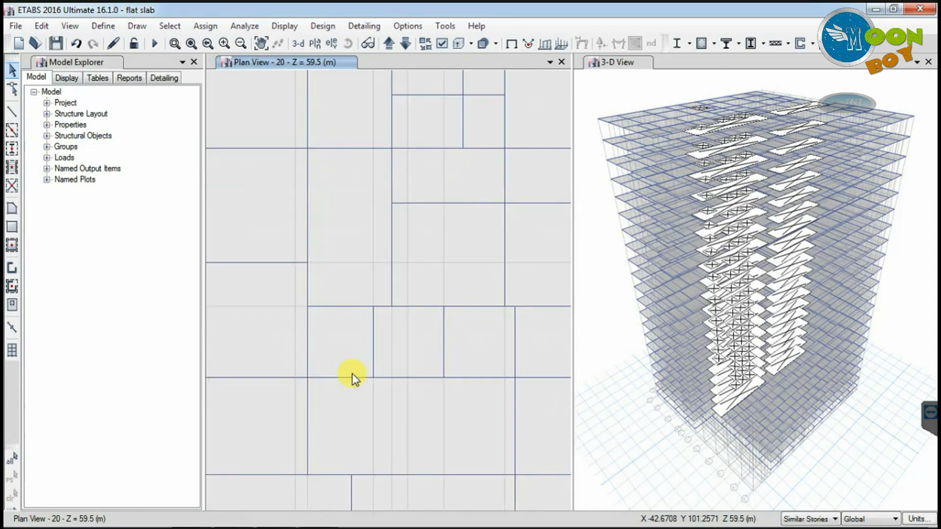
{"action": "scroll", "coordinate": [352, 378], "scroll_direction": "down", "scroll_amount": 2}
{"action": "scroll", "coordinate": [356, 368], "scroll_direction": "down", "scroll_amount": 2}
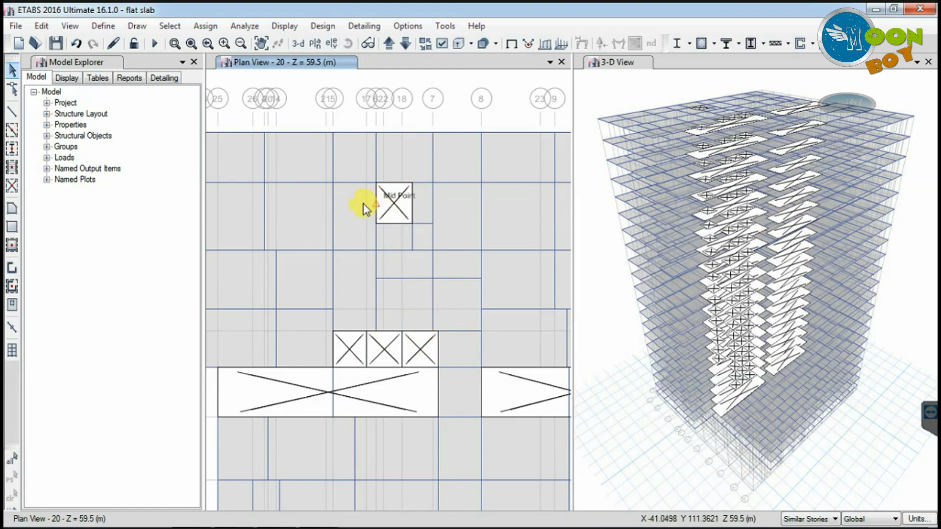
{"action": "left_click", "coordinate": [12, 149]}
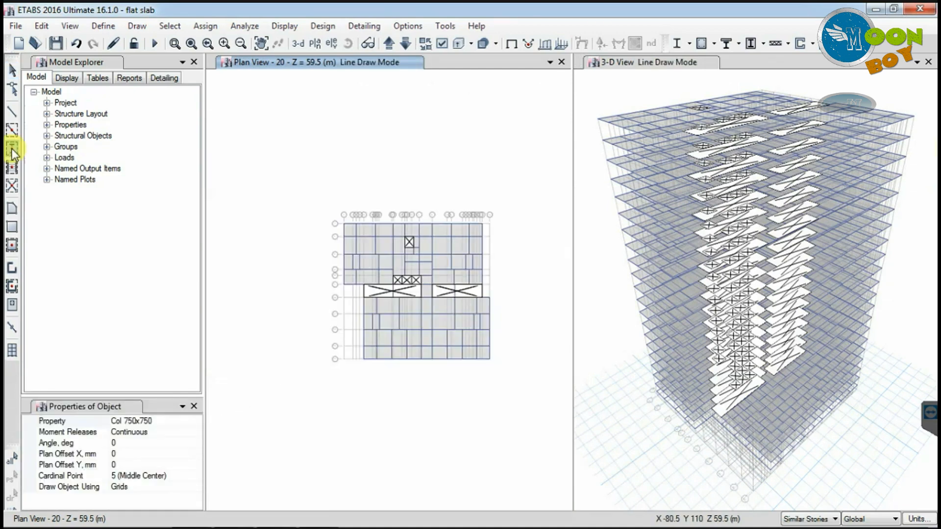
{"action": "left_click", "coordinate": [11, 71]}
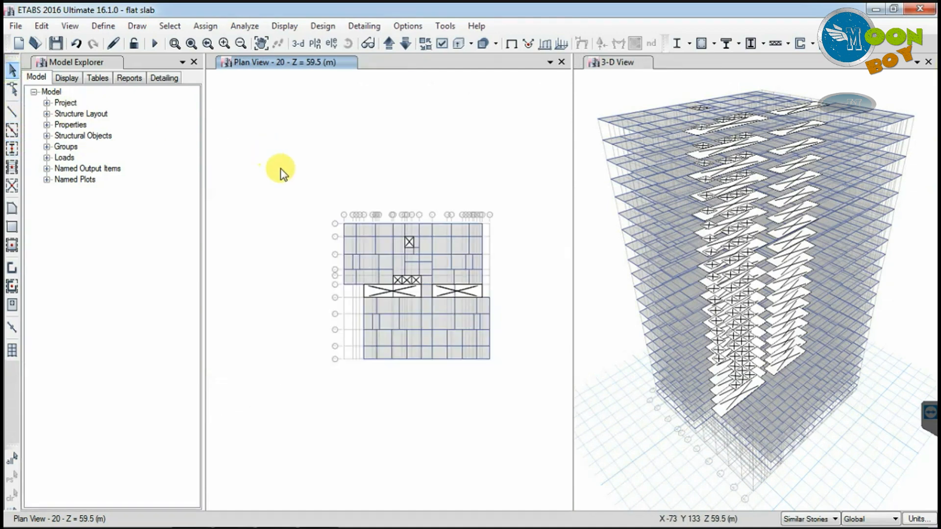
Select the main slabs on the similar stories and expand their edges outward with a 375 mm offset
{"action": "scroll", "coordinate": [445, 349], "scroll_direction": "up", "scroll_amount": 3}
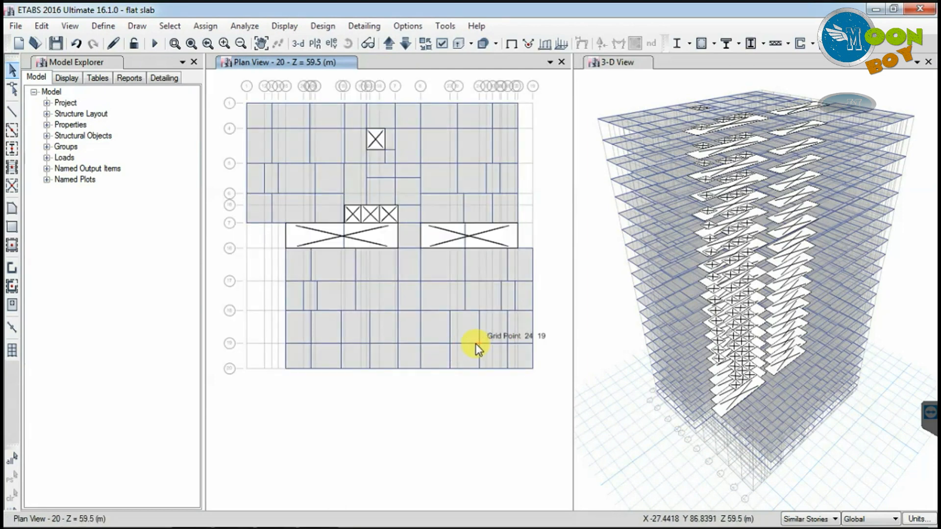
{"action": "left_click", "coordinate": [411, 150]}
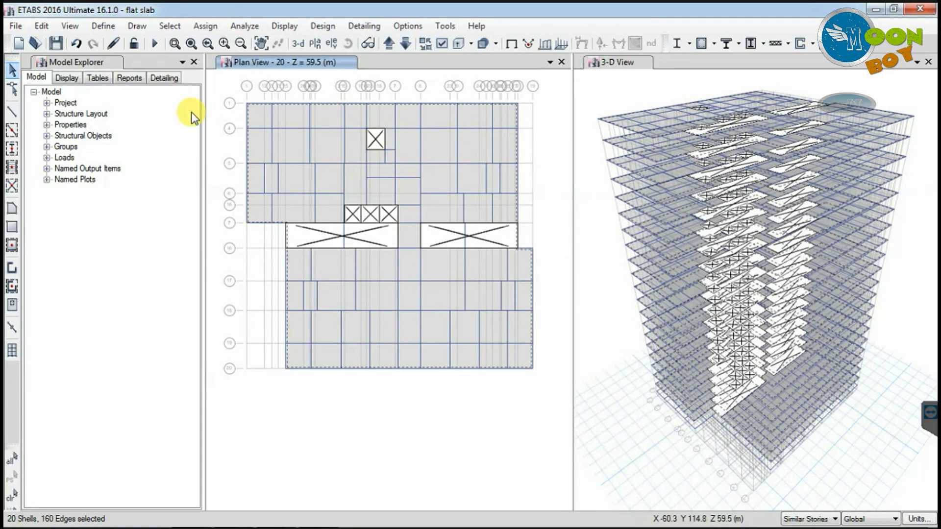
{"action": "left_click", "coordinate": [45, 26]}
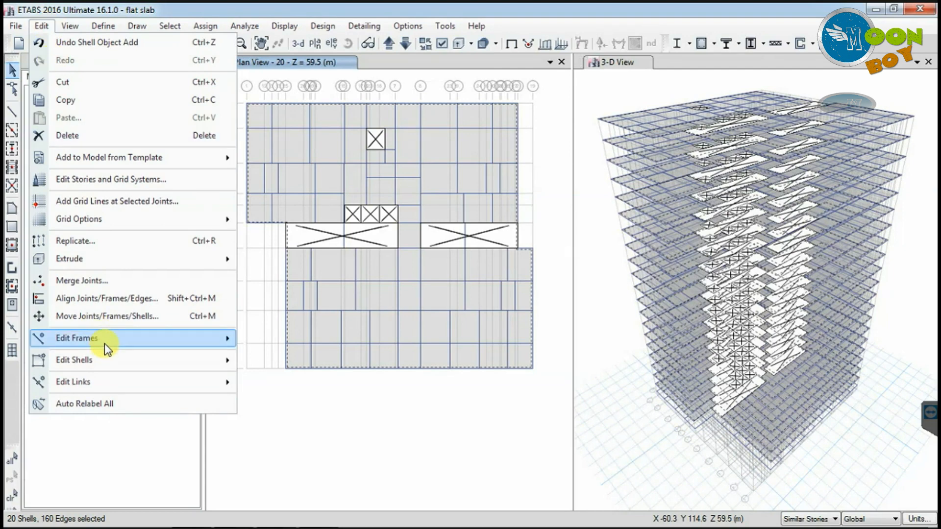
{"action": "mouse_move", "coordinate": [105, 359]}
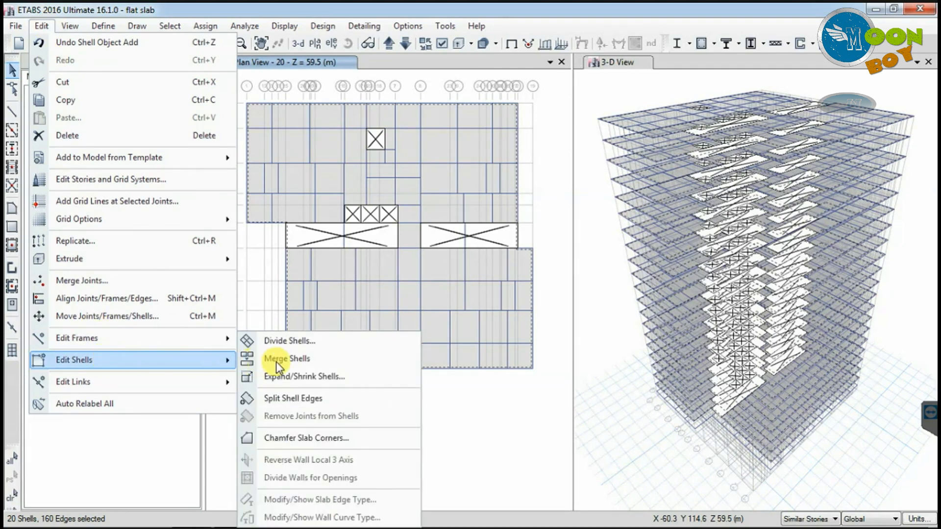
{"action": "left_click", "coordinate": [309, 380]}
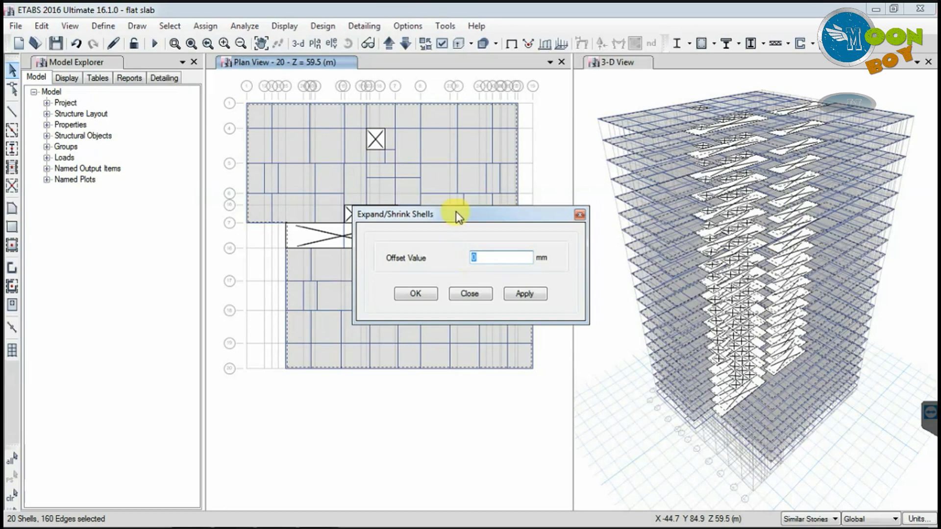
{"action": "left_click_drag", "start_coordinate": [463, 220], "coordinate": [445, 222]}
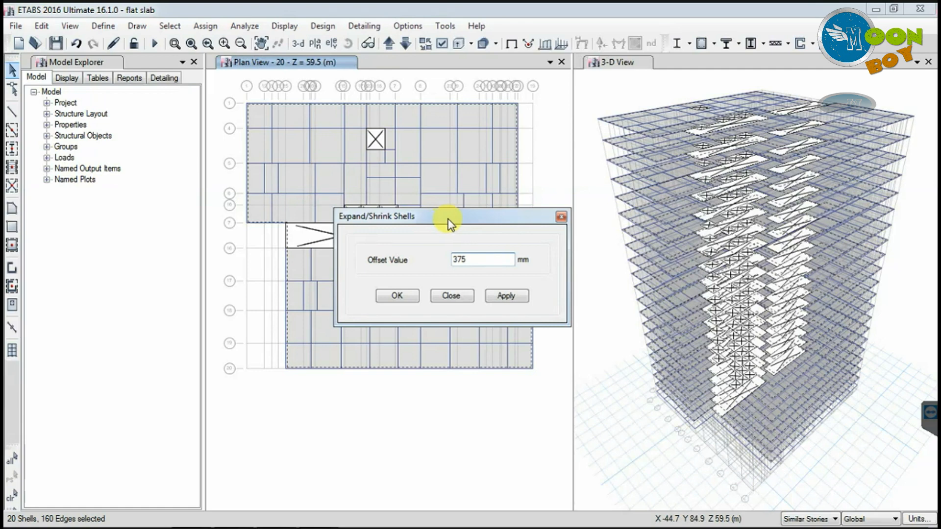
{"action": "left_click", "coordinate": [505, 296]}
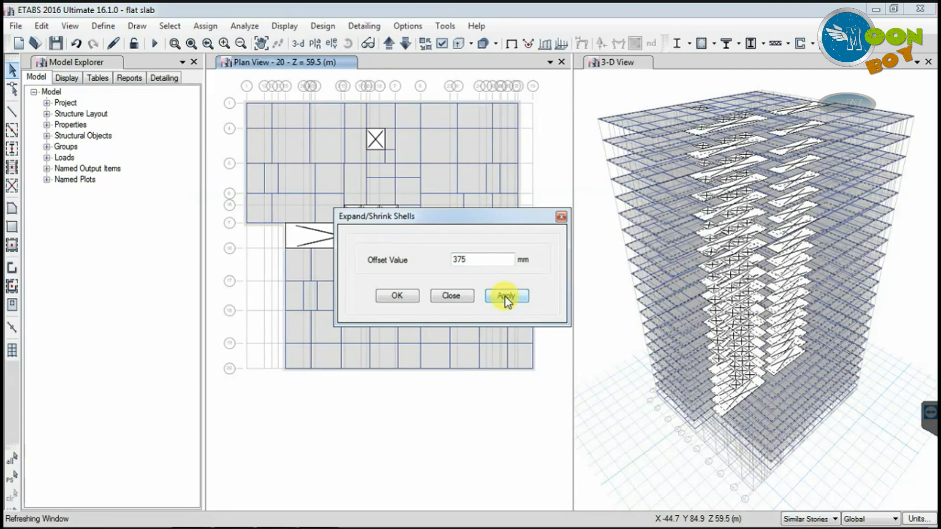
{"action": "left_click", "coordinate": [410, 295]}
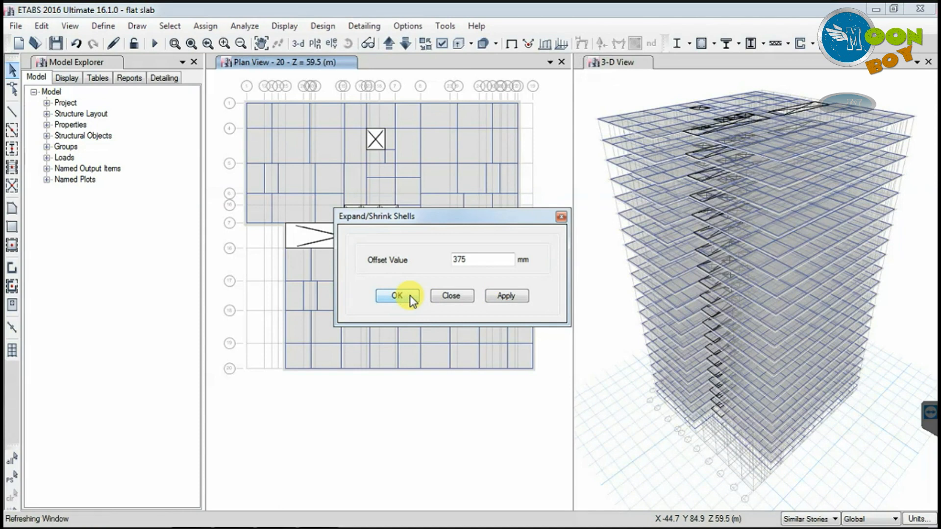
Examine the slab overhang around the inner corner and outer edges of the upper block in the plan view
{"action": "scroll", "coordinate": [277, 223], "scroll_direction": "up", "scroll_amount": 5}
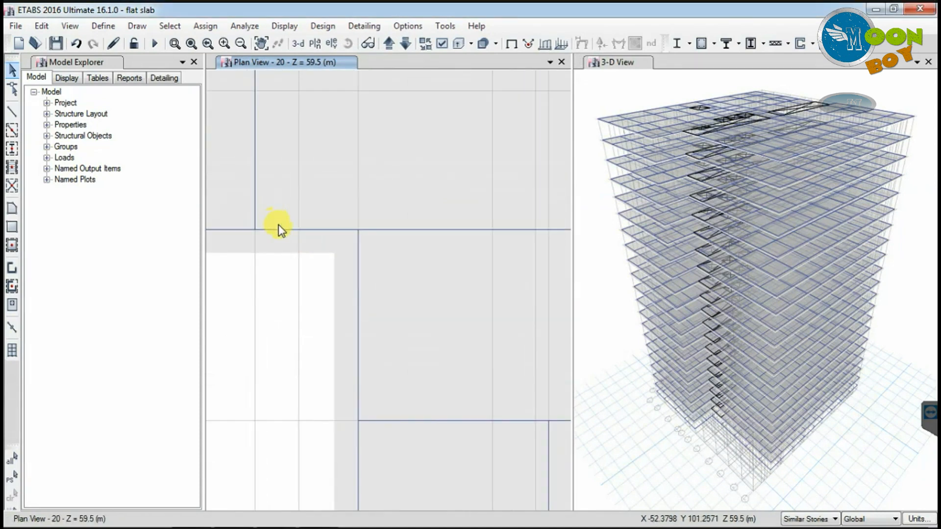
{"action": "scroll", "coordinate": [355, 242], "scroll_direction": "down", "scroll_amount": 3}
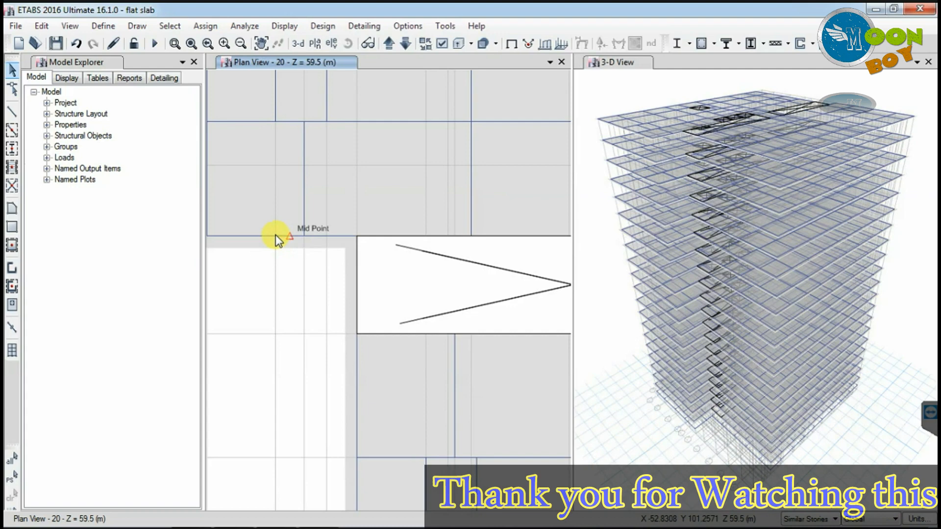
{"action": "scroll", "coordinate": [276, 235], "scroll_direction": "up", "scroll_amount": 2}
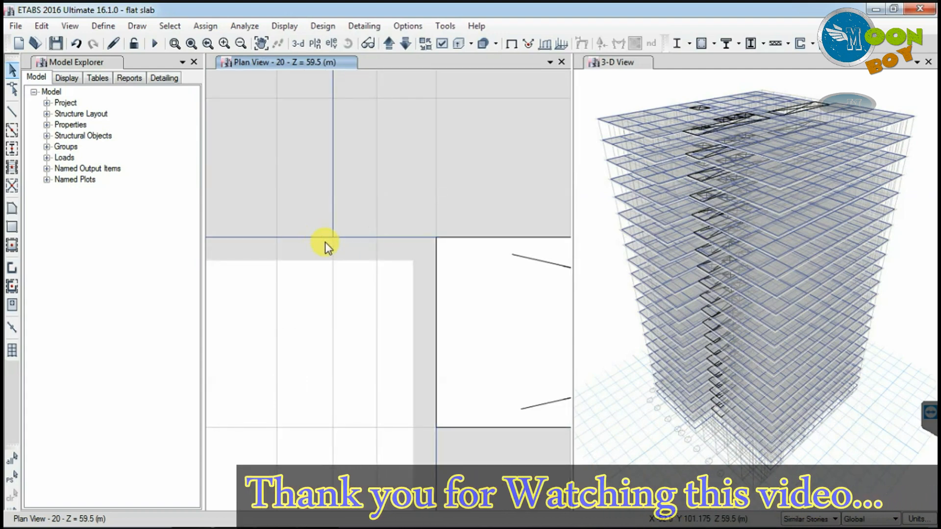
{"action": "scroll", "coordinate": [343, 245], "scroll_direction": "down", "scroll_amount": 2}
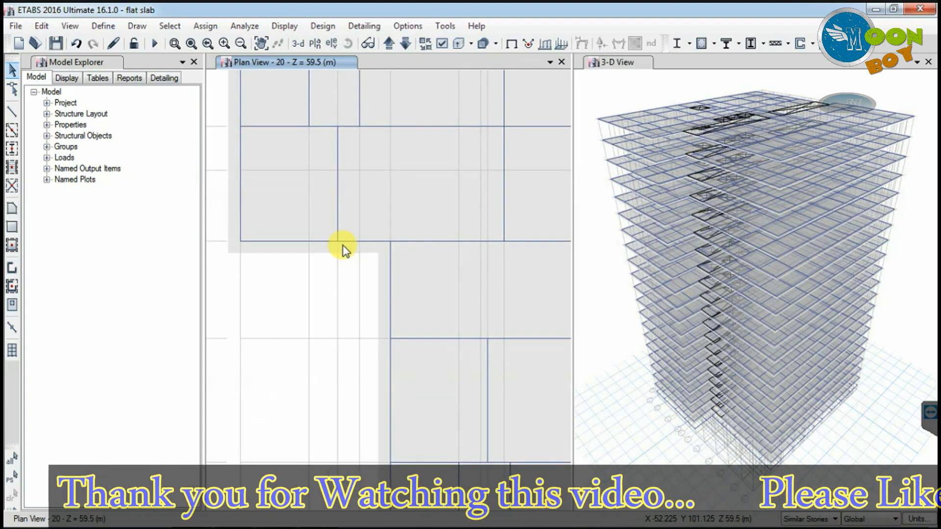
{"action": "scroll", "coordinate": [343, 246], "scroll_direction": "down", "scroll_amount": 4}
{"action": "scroll", "coordinate": [319, 143], "scroll_direction": "up", "scroll_amount": 4}
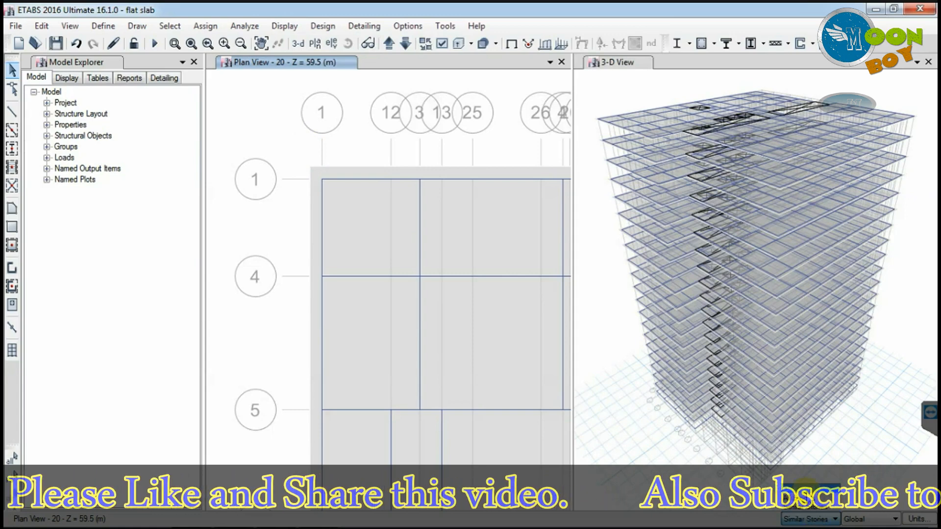
Set drawing to apply to All Stories and start drawing columns with the Col 750x750 section
{"action": "left_click", "coordinate": [807, 498]}
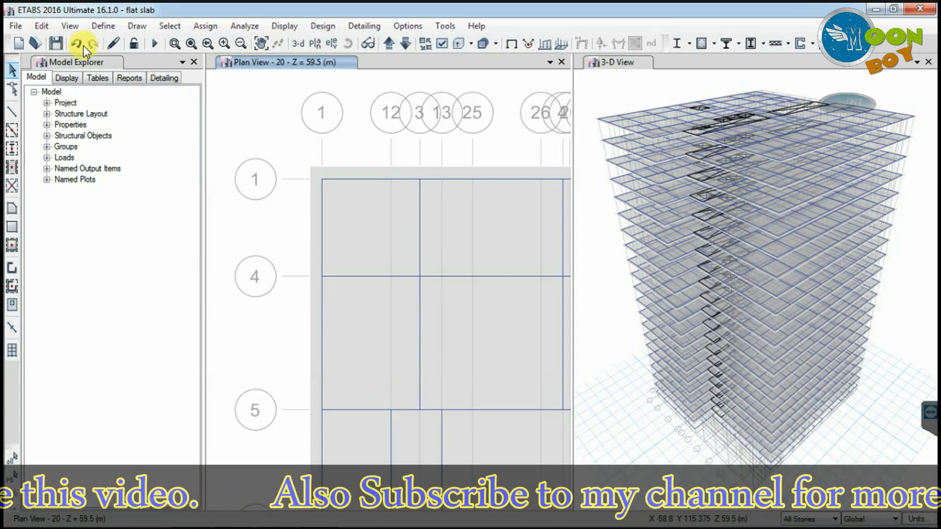
{"action": "left_click", "coordinate": [13, 150]}
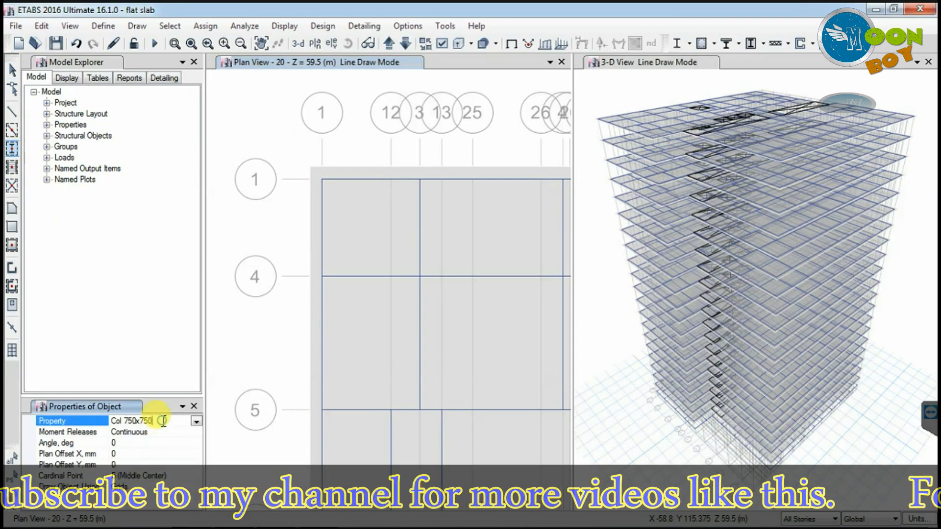
{"action": "left_click", "coordinate": [196, 421]}
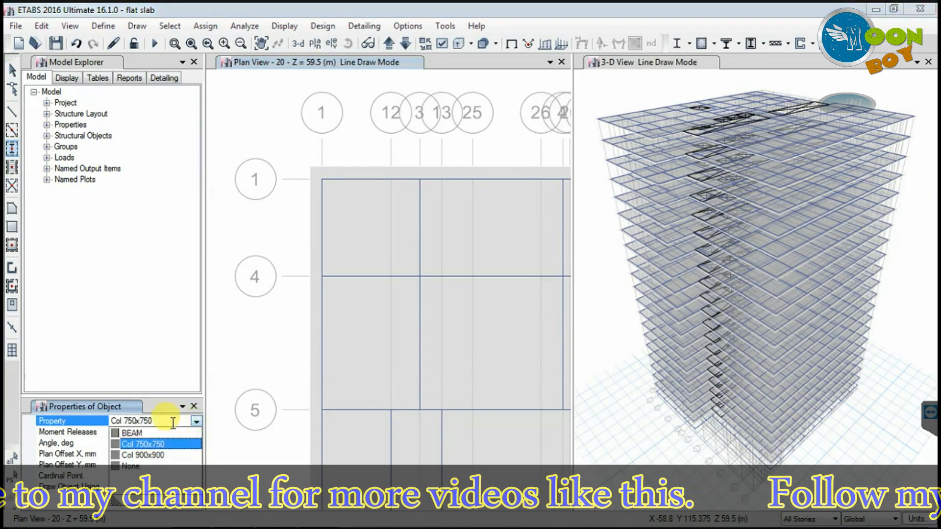
{"action": "left_click", "coordinate": [147, 444]}
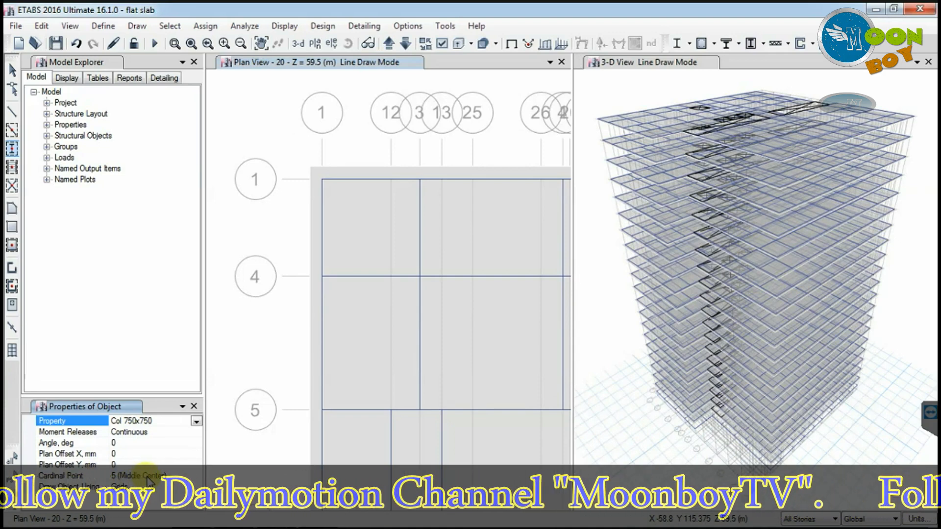
Place columns on grid 1 at its intersections with rows 1, 4, 5, 6 and 7
{"action": "left_click", "coordinate": [323, 181]}
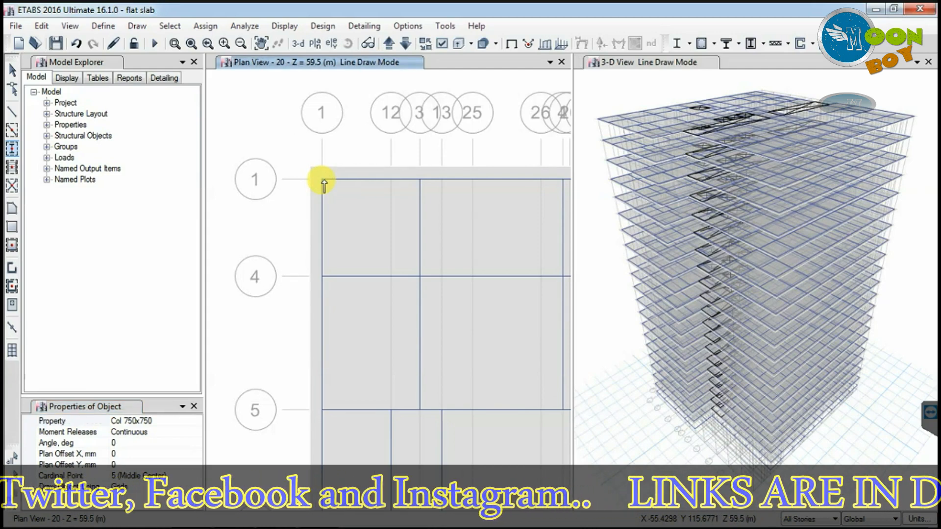
{"action": "left_click", "coordinate": [321, 277]}
{"action": "left_click", "coordinate": [322, 410]}
{"action": "scroll", "coordinate": [368, 349], "scroll_direction": "down", "scroll_amount": 5}
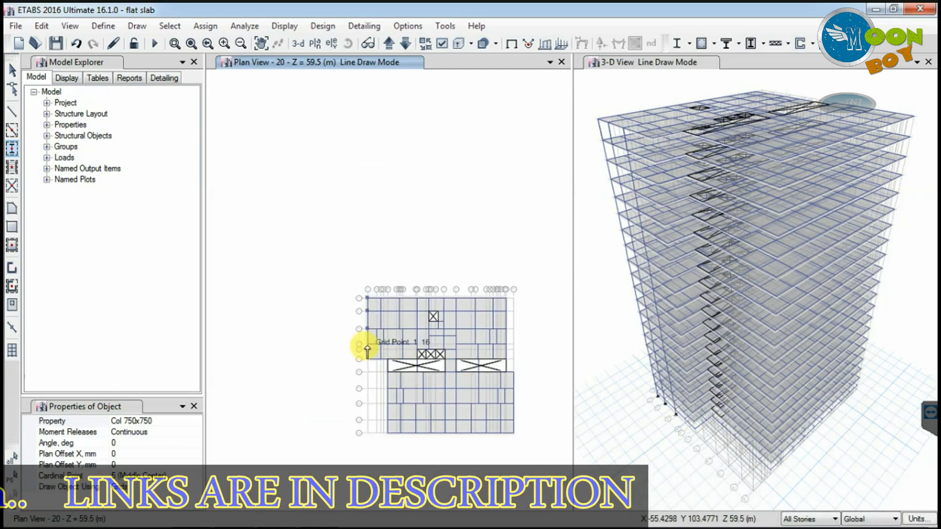
{"action": "scroll", "coordinate": [367, 349], "scroll_direction": "up", "scroll_amount": 5}
{"action": "left_click", "coordinate": [375, 337]}
{"action": "left_click", "coordinate": [374, 454]}
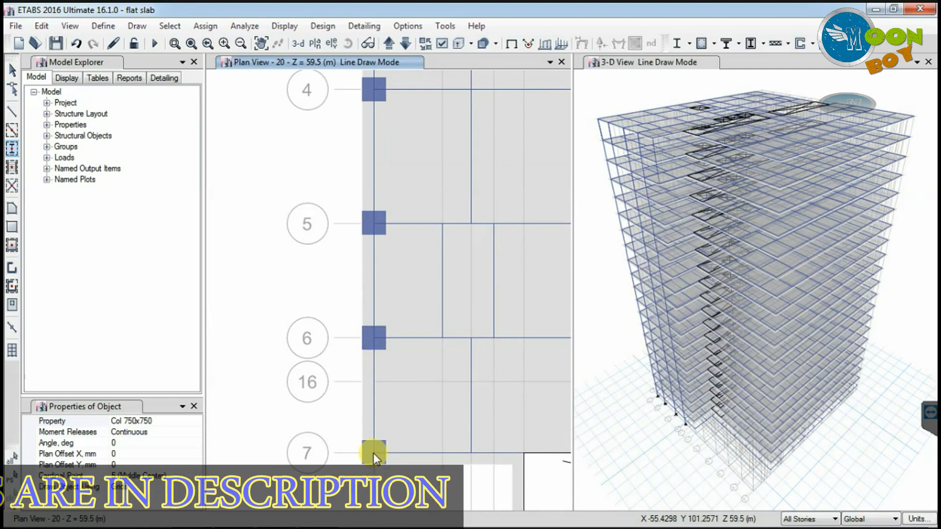
Check the column layout in the AutoCAD drawing and place a column in ETABS at grid 3, row 7
{"action": "left_click", "coordinate": [289, 519]}
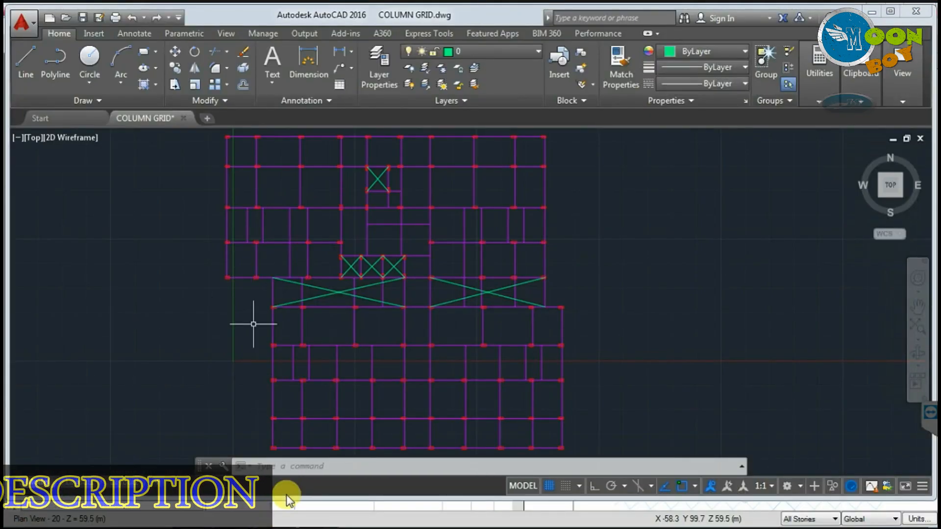
{"action": "left_click", "coordinate": [294, 514]}
{"action": "left_click", "coordinate": [471, 452]}
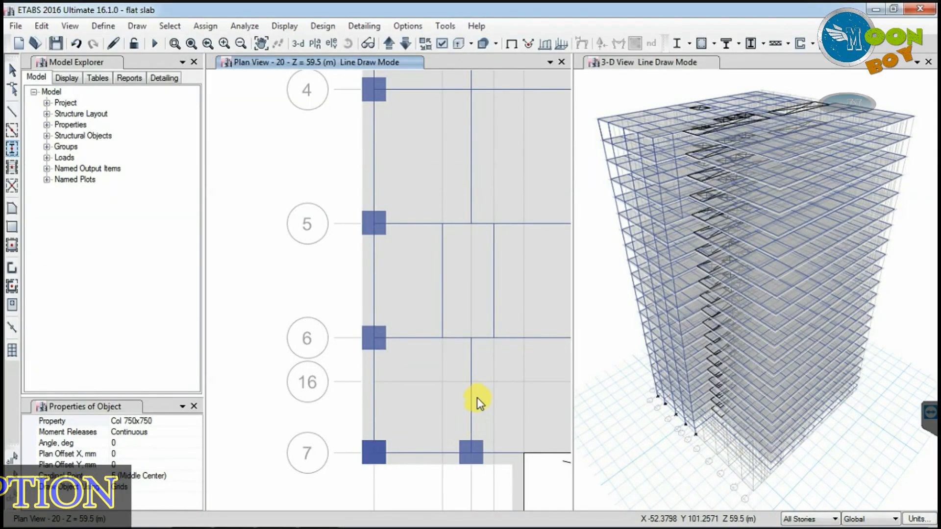
{"action": "left_click", "coordinate": [471, 338]}
{"action": "scroll", "coordinate": [451, 300], "scroll_direction": "down", "scroll_amount": 3}
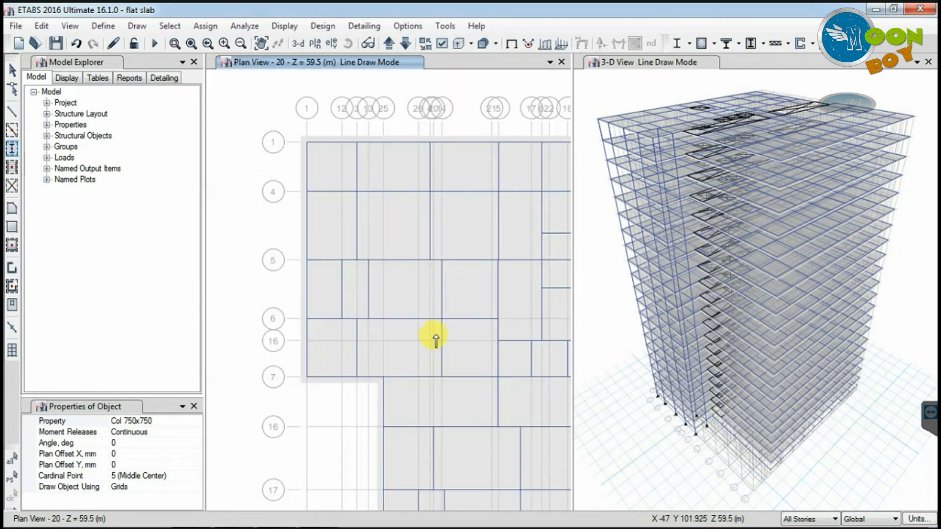
{"action": "scroll", "coordinate": [353, 242], "scroll_direction": "up", "scroll_amount": 3}
{"action": "left_click", "coordinate": [361, 280]}
{"action": "key", "text": "ctrl+z"}
Place columns on grid 25 down the lower block's left edge from row 16 to row 20, plus the adjacent joint on row 20
{"action": "scroll", "coordinate": [429, 214], "scroll_direction": "down", "scroll_amount": 3}
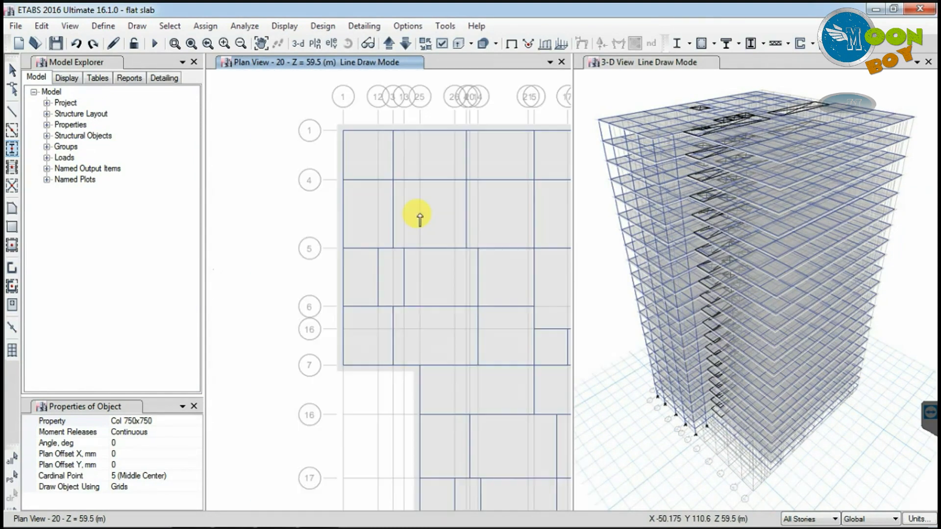
{"action": "scroll", "coordinate": [420, 416], "scroll_direction": "up", "scroll_amount": 3}
{"action": "left_click", "coordinate": [419, 412]}
{"action": "scroll", "coordinate": [391, 267], "scroll_direction": "down", "scroll_amount": 3}
{"action": "scroll", "coordinate": [403, 372], "scroll_direction": "up", "scroll_amount": 3}
{"action": "left_click", "coordinate": [378, 306]}
{"action": "left_click", "coordinate": [376, 414]}
{"action": "scroll", "coordinate": [338, 402], "scroll_direction": "down", "scroll_amount": 3}
{"action": "scroll", "coordinate": [356, 375], "scroll_direction": "up", "scroll_amount": 3}
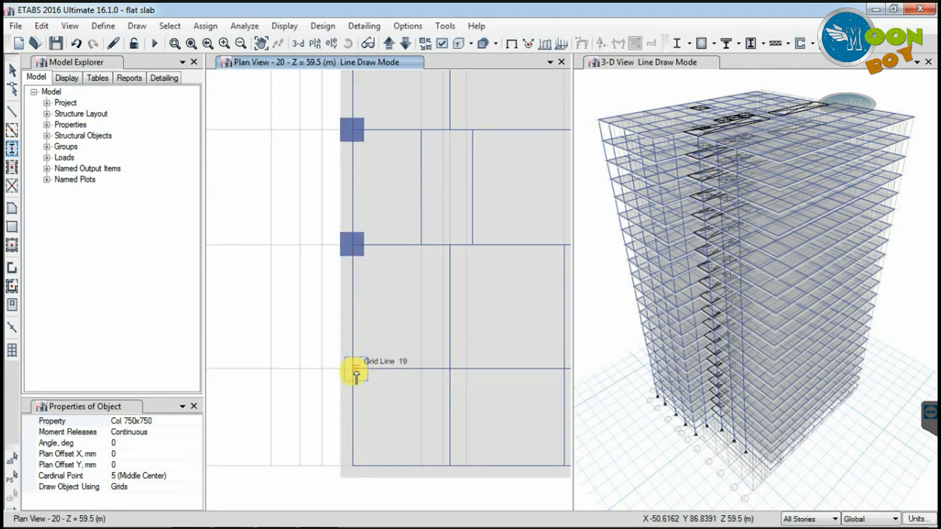
{"action": "left_click", "coordinate": [353, 368]}
{"action": "left_click", "coordinate": [352, 465]}
{"action": "left_click", "coordinate": [450, 466]}
Hide the grid lines in the plan view
{"action": "scroll", "coordinate": [311, 434], "scroll_direction": "down", "scroll_amount": 3}
{"action": "left_click", "coordinate": [69, 27]}
{"action": "left_click", "coordinate": [116, 277]}
Place columns at the remaining slab joints along the lower block's bottom edge, stopping short of the right corner
{"action": "scroll", "coordinate": [294, 319], "scroll_direction": "down", "scroll_amount": 3}
{"action": "scroll", "coordinate": [333, 358], "scroll_direction": "up", "scroll_amount": 3}
{"action": "scroll", "coordinate": [335, 365], "scroll_direction": "up", "scroll_amount": 3}
{"action": "left_click", "coordinate": [327, 360]}
{"action": "scroll", "coordinate": [353, 370], "scroll_direction": "down", "scroll_amount": 3}
{"action": "scroll", "coordinate": [320, 375], "scroll_direction": "up", "scroll_amount": 3}
{"action": "scroll", "coordinate": [321, 376], "scroll_direction": "down", "scroll_amount": 3}
{"action": "scroll", "coordinate": [301, 371], "scroll_direction": "up", "scroll_amount": 2}
{"action": "left_click", "coordinate": [363, 372]}
{"action": "left_click", "coordinate": [450, 373]}
{"action": "scroll", "coordinate": [343, 378], "scroll_direction": "down", "scroll_amount": 3}
{"action": "scroll", "coordinate": [370, 378], "scroll_direction": "up", "scroll_amount": 3}
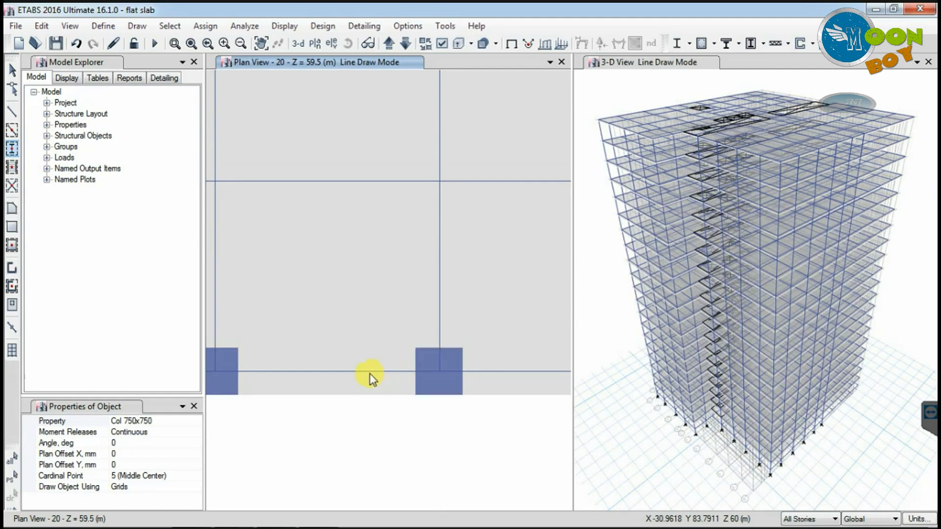
{"action": "scroll", "coordinate": [334, 376], "scroll_direction": "down", "scroll_amount": 2}
{"action": "left_click", "coordinate": [501, 374]}
{"action": "scroll", "coordinate": [389, 375], "scroll_direction": "up", "scroll_amount": 3}
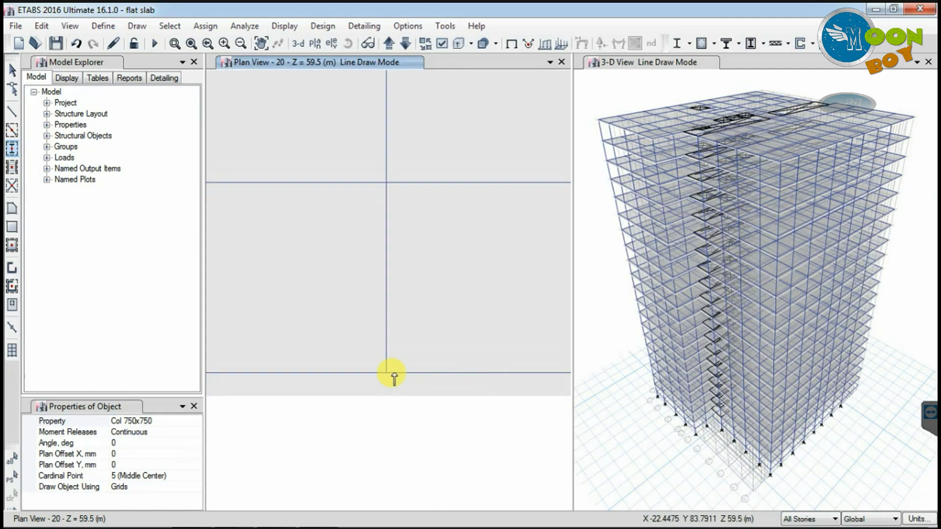
{"action": "scroll", "coordinate": [343, 387], "scroll_direction": "down", "scroll_amount": 2}
Close the 3-D view and place a column at the bottom-right corner of the lower block
{"action": "left_click", "coordinate": [928, 62]}
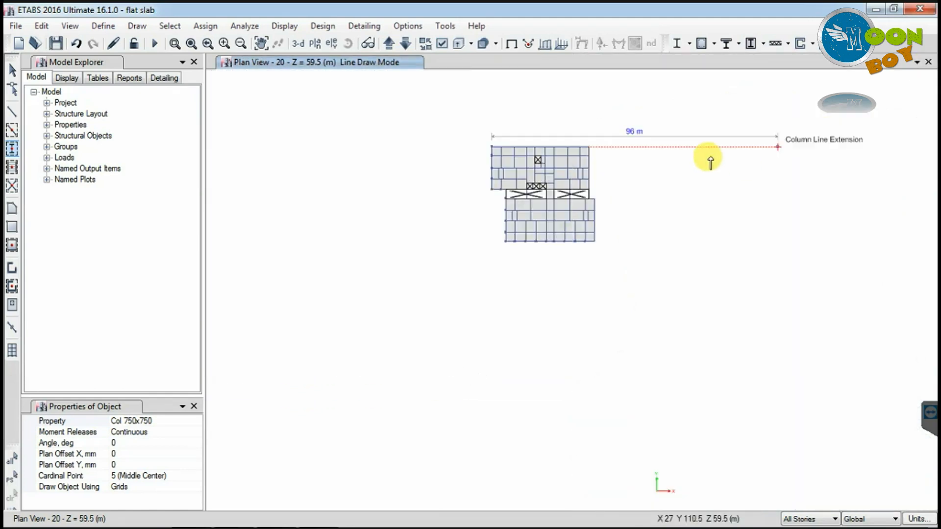
{"action": "left_click", "coordinate": [191, 43]}
{"action": "scroll", "coordinate": [650, 343], "scroll_direction": "up", "scroll_amount": 5}
{"action": "left_click", "coordinate": [741, 418]}
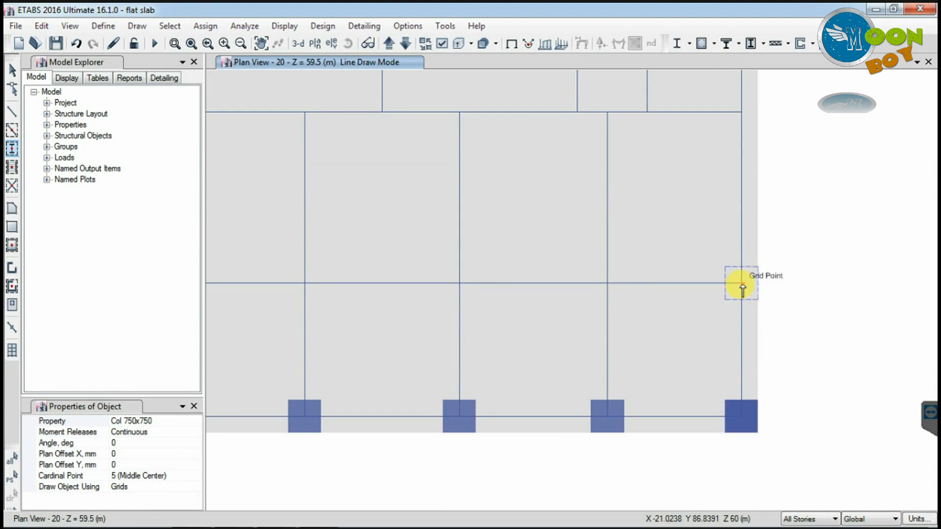
Place columns at the joints up the lower block's right edge, from row 19 to its upper corner
{"action": "left_click", "coordinate": [742, 284]}
{"action": "scroll", "coordinate": [715, 333], "scroll_direction": "down", "scroll_amount": 5}
{"action": "scroll", "coordinate": [721, 265], "scroll_direction": "up", "scroll_amount": 3}
{"action": "left_click", "coordinate": [723, 364]}
{"action": "left_click", "coordinate": [723, 283]}
{"action": "left_click", "coordinate": [723, 196]}
{"action": "scroll", "coordinate": [696, 228], "scroll_direction": "down", "scroll_amount": 5}
{"action": "scroll", "coordinate": [690, 191], "scroll_direction": "up", "scroll_amount": 5}
Check the column layout in the AutoCAD drawing and place columns in ETABS up the upper block's right edge
{"action": "left_click", "coordinate": [277, 517]}
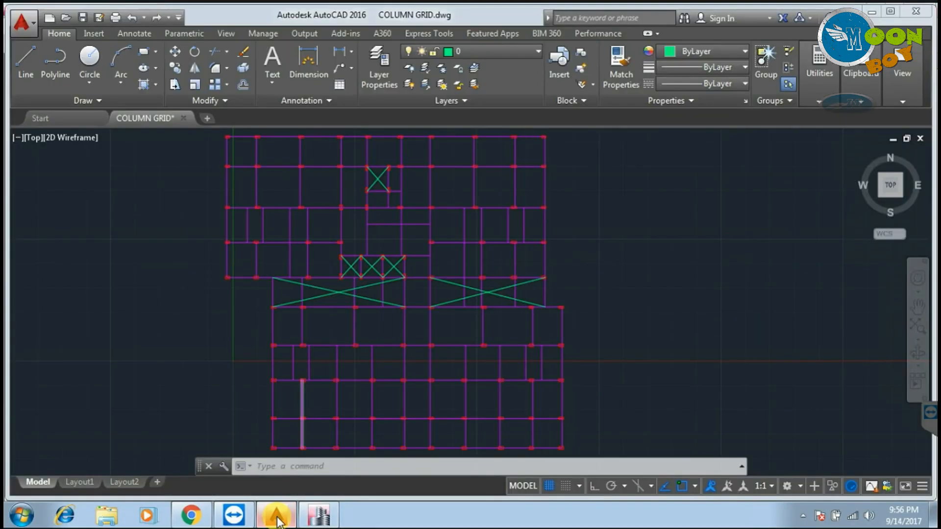
{"action": "left_click", "coordinate": [319, 516]}
{"action": "left_click", "coordinate": [703, 243]}
{"action": "scroll", "coordinate": [711, 310], "scroll_direction": "up", "scroll_amount": 5}
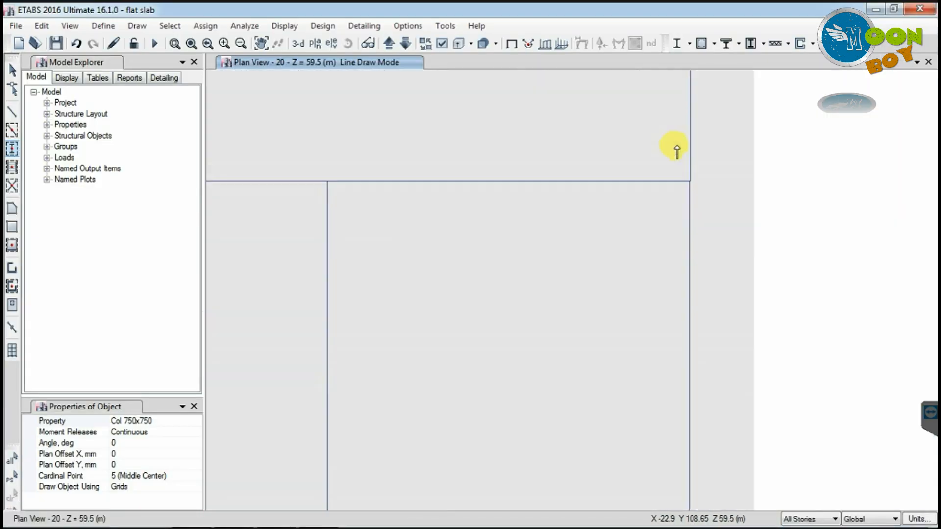
{"action": "scroll", "coordinate": [637, 226], "scroll_direction": "down", "scroll_amount": 5}
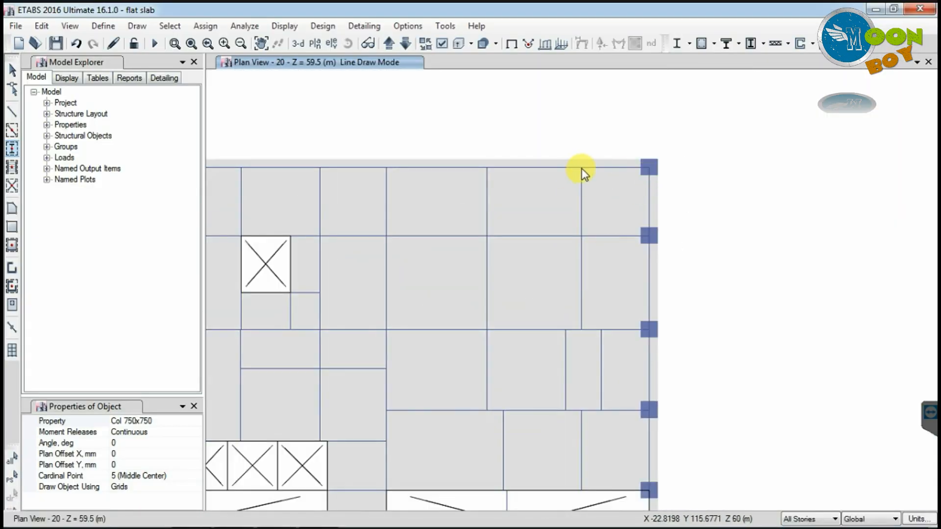
Place columns at the slab joints along the upper block's top edge, ending at the joint beside the left corner
{"action": "left_click", "coordinate": [487, 168]}
{"action": "left_click", "coordinate": [386, 168]}
{"action": "left_click", "coordinate": [319, 168]}
{"action": "left_click", "coordinate": [240, 167]}
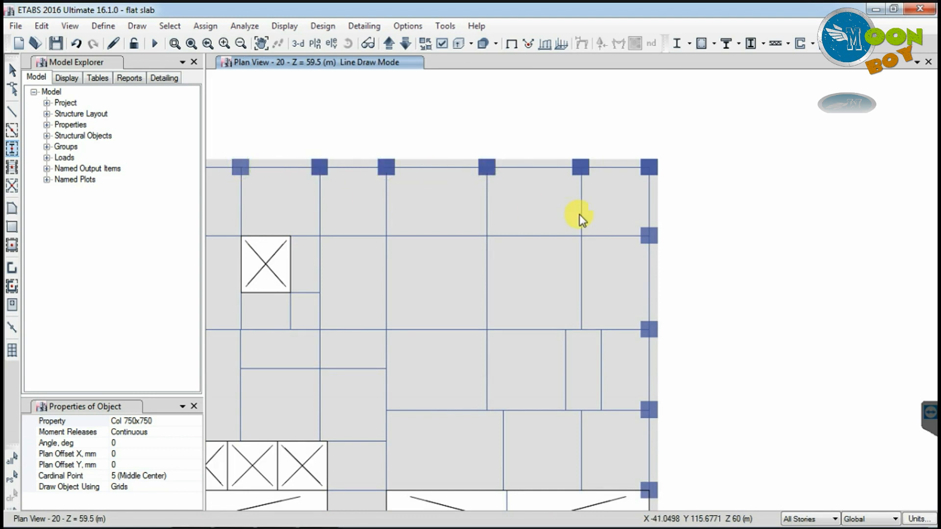
{"action": "scroll", "coordinate": [365, 195], "scroll_direction": "up", "scroll_amount": 3}
{"action": "left_click", "coordinate": [405, 193]}
{"action": "left_click", "coordinate": [221, 194]}
{"action": "scroll", "coordinate": [563, 229], "scroll_direction": "down", "scroll_amount": 3}
{"action": "left_click", "coordinate": [288, 211]}
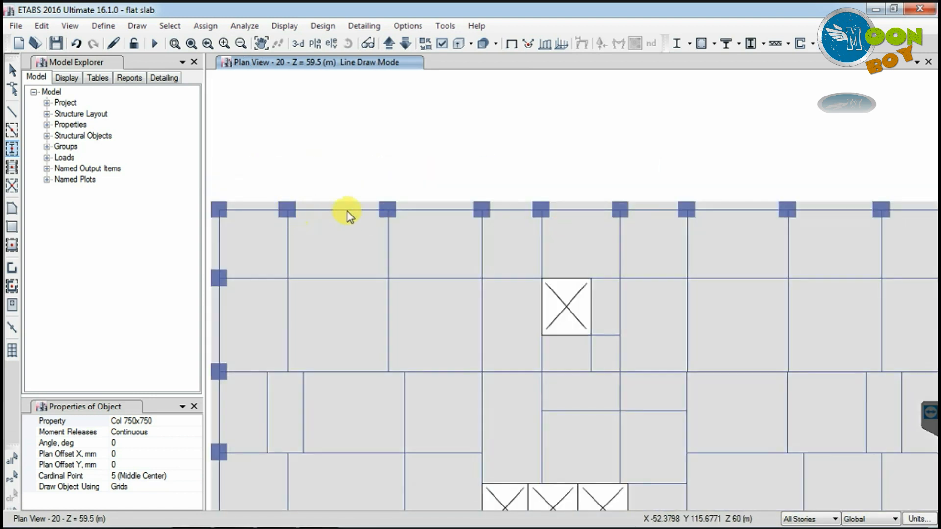
Change the section for the next columns to Col 900x900
{"action": "left_click", "coordinate": [168, 422]}
{"action": "left_click", "coordinate": [197, 422]}
{"action": "left_click", "coordinate": [158, 453]}
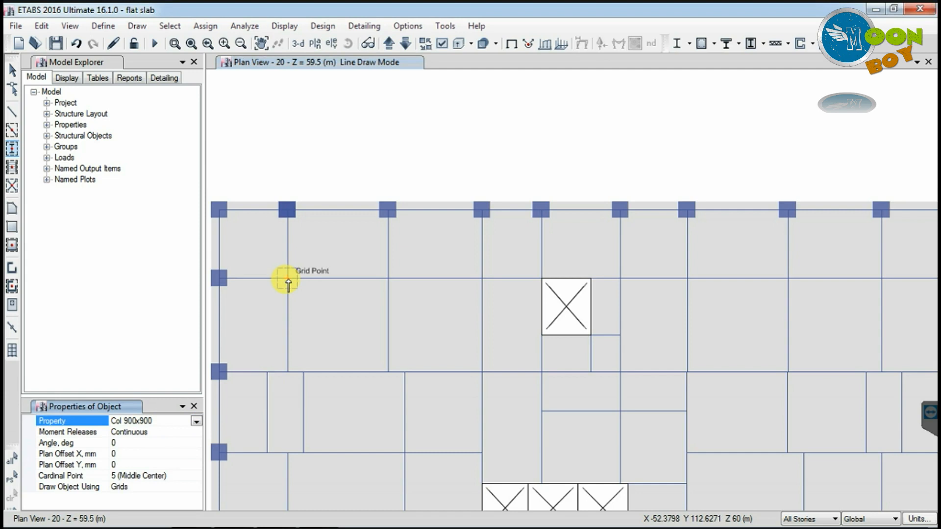
Place 900x900 columns at three joints along the upper block's first interior row and down its leftmost interior line
{"action": "left_click", "coordinate": [288, 278]}
{"action": "left_click", "coordinate": [388, 278]}
{"action": "left_click", "coordinate": [482, 278]}
{"action": "left_click", "coordinate": [287, 372]}
{"action": "left_click", "coordinate": [288, 452]}
{"action": "scroll", "coordinate": [393, 393], "scroll_direction": "down", "scroll_amount": 3}
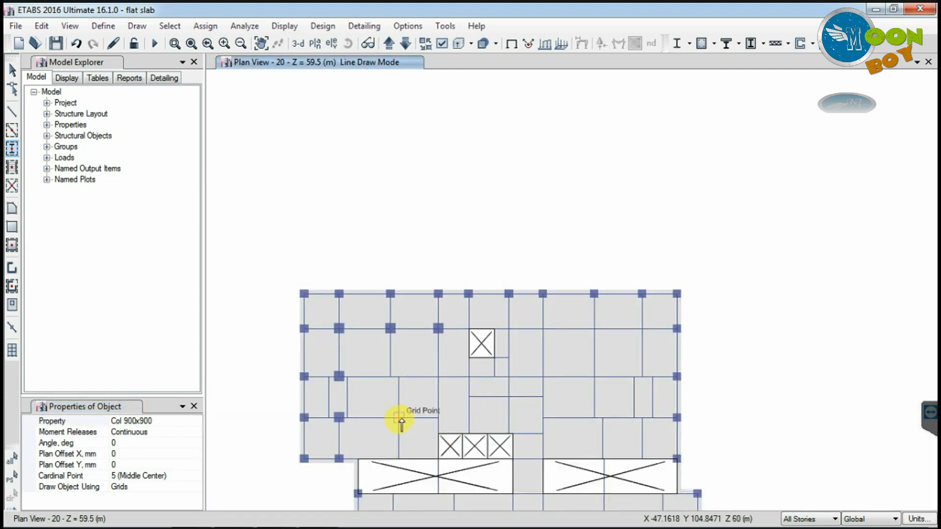
Check the column layout in the AutoCAD drawing and place 900x900 columns in ETABS at the upper block's lower-left interior joints
{"action": "left_click", "coordinate": [277, 517]}
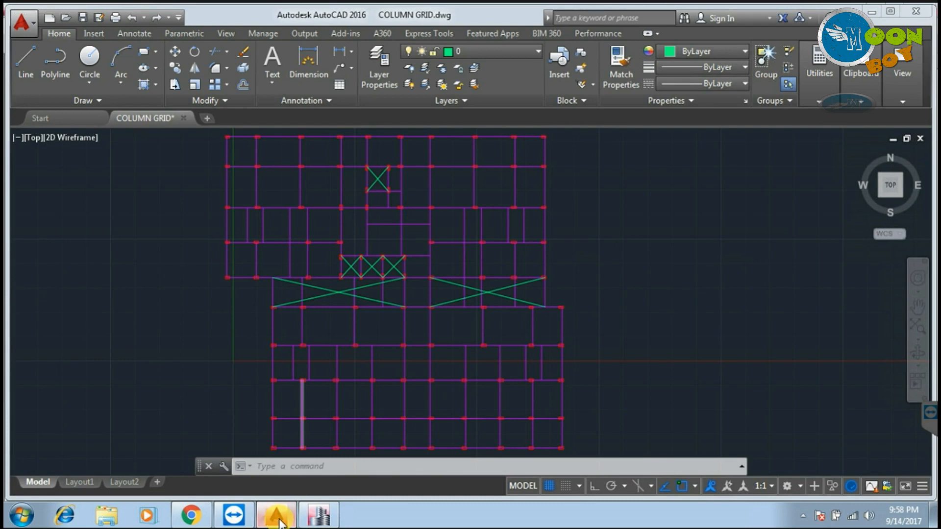
{"action": "left_click", "coordinate": [319, 517]}
{"action": "left_click", "coordinate": [399, 377]}
{"action": "left_click", "coordinate": [398, 419]}
{"action": "left_click", "coordinate": [398, 459]}
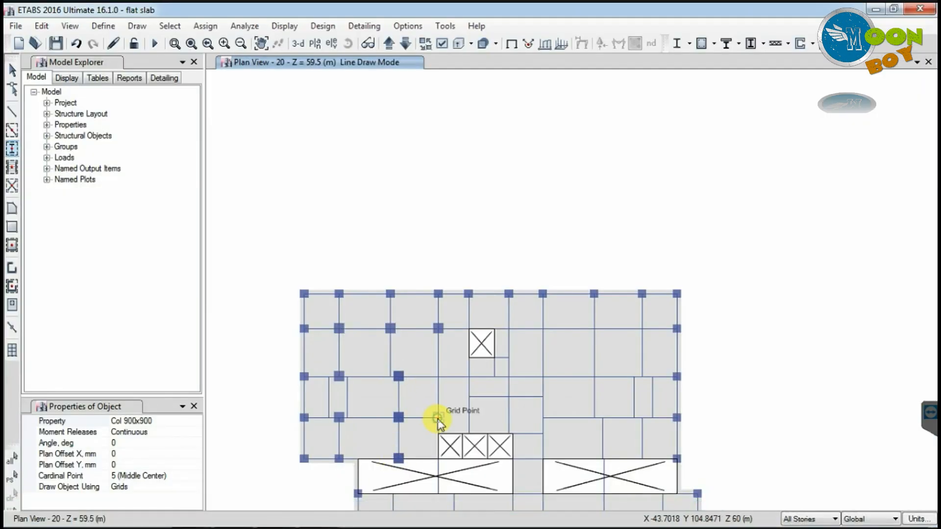
{"action": "left_click", "coordinate": [438, 377]}
Place 900x900 columns on the upper block's first two interior rows, from beside the small opening to near the right edge
{"action": "left_click", "coordinate": [543, 329]}
{"action": "left_click", "coordinate": [542, 376]}
{"action": "left_click", "coordinate": [509, 376]}
{"action": "left_click", "coordinate": [508, 328]}
{"action": "left_click", "coordinate": [594, 328]}
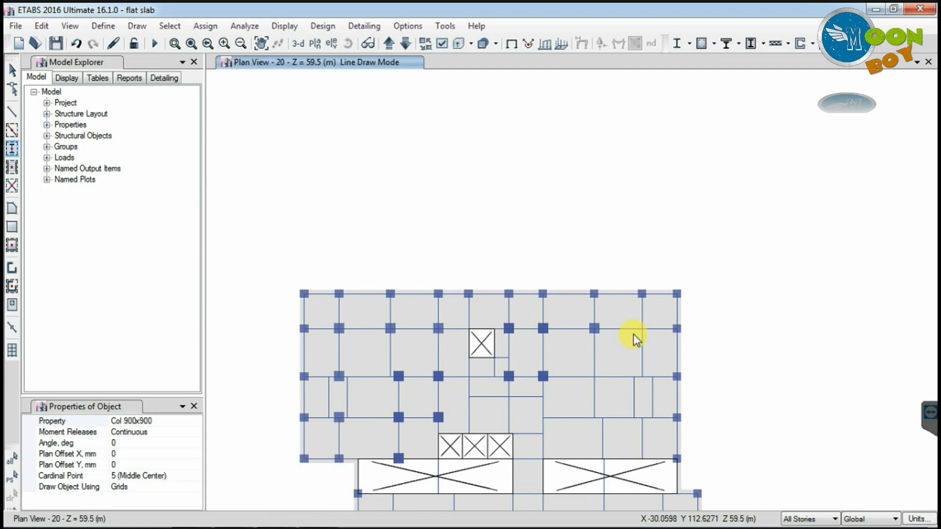
{"action": "left_click", "coordinate": [594, 376]}
{"action": "left_click", "coordinate": [642, 376]}
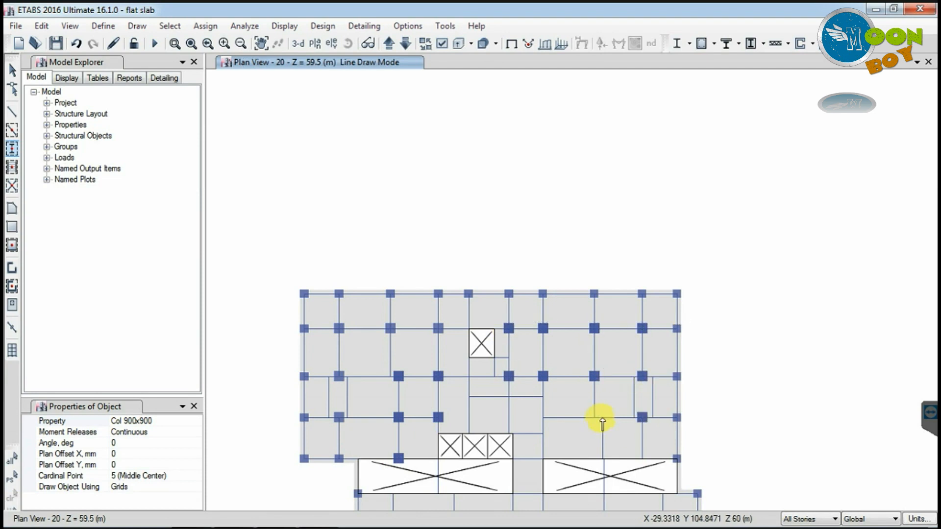
Check the AutoCAD column layout and place 900x900 columns in ETABS at the upper block's lower-right interior joints
{"action": "left_click", "coordinate": [278, 516]}
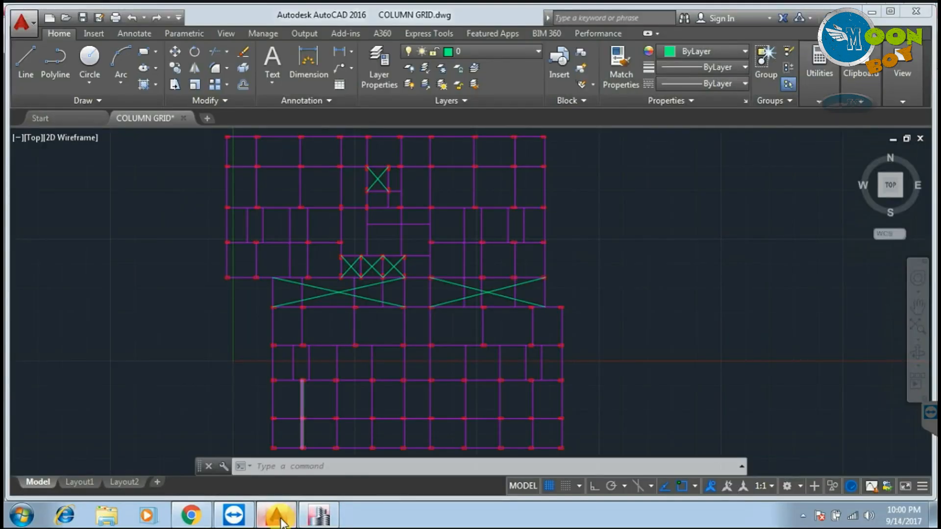
{"action": "scroll", "coordinate": [522, 279], "scroll_direction": "up", "scroll_amount": 5}
{"action": "left_click", "coordinate": [318, 516]}
{"action": "scroll", "coordinate": [589, 402], "scroll_direction": "down", "scroll_amount": 5}
{"action": "scroll", "coordinate": [586, 421], "scroll_direction": "up", "scroll_amount": 5}
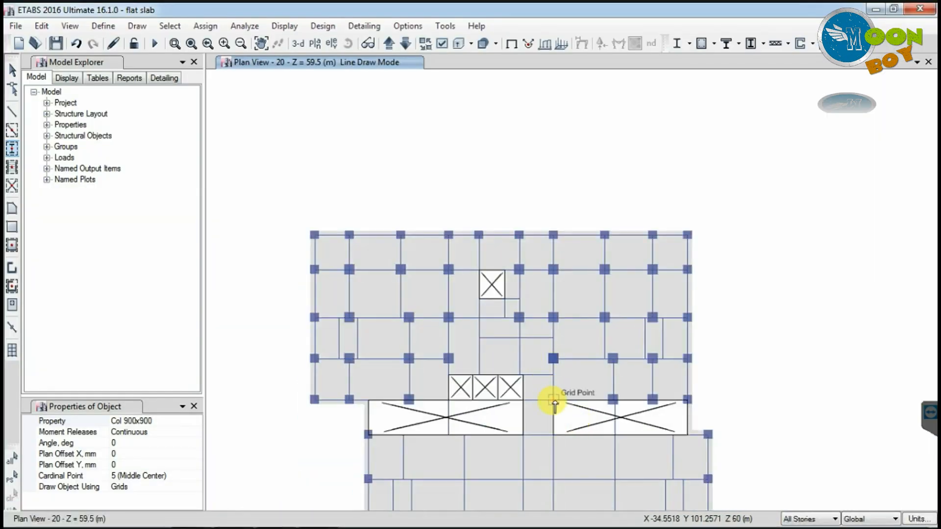
Place 900x900 columns at the interior joints along the lower block's top edge, below the two large openings
{"action": "scroll", "coordinate": [489, 387], "scroll_direction": "down", "scroll_amount": 5}
{"action": "scroll", "coordinate": [489, 386], "scroll_direction": "up", "scroll_amount": 5}
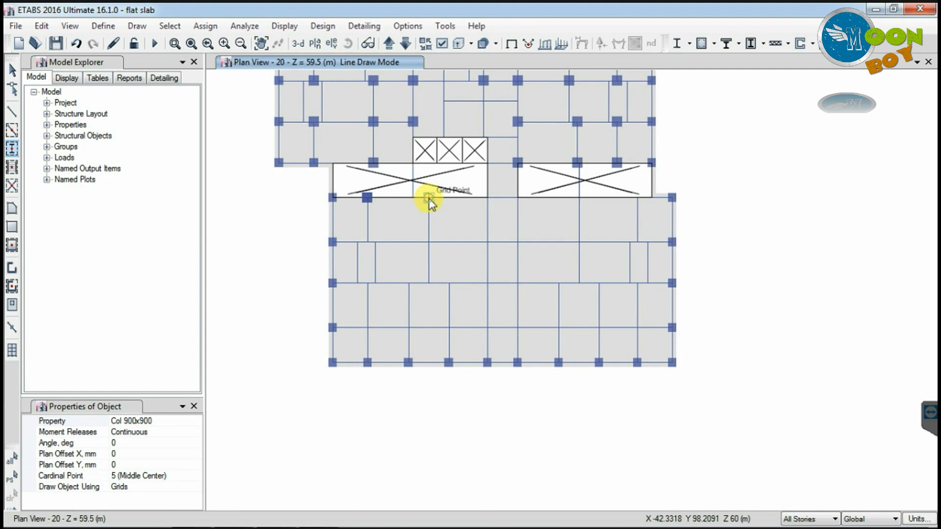
{"action": "left_click", "coordinate": [488, 197]}
{"action": "left_click", "coordinate": [518, 197]}
{"action": "left_click", "coordinate": [578, 197]}
{"action": "left_click", "coordinate": [638, 197]}
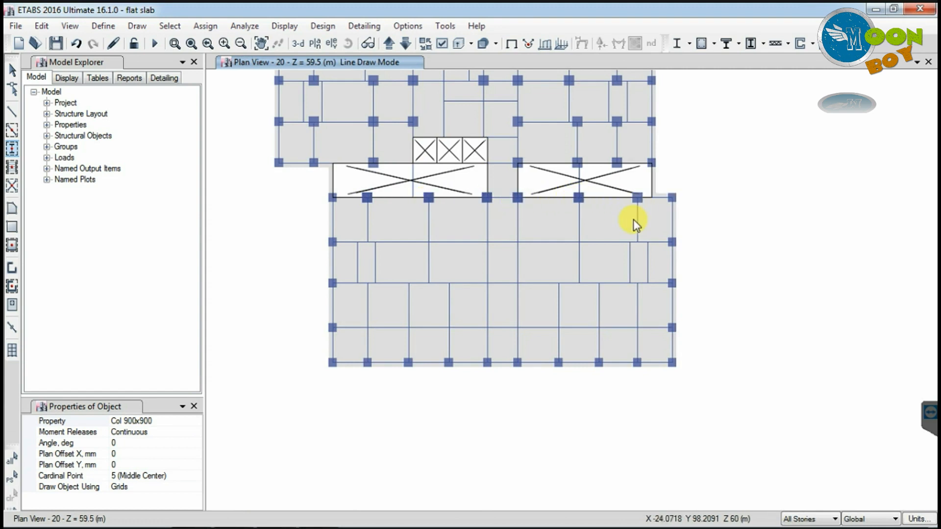
Place 900x900 columns down the lower block's leftmost interior line and across its first interior row
{"action": "left_click", "coordinate": [368, 328]}
{"action": "left_click", "coordinate": [409, 327]}
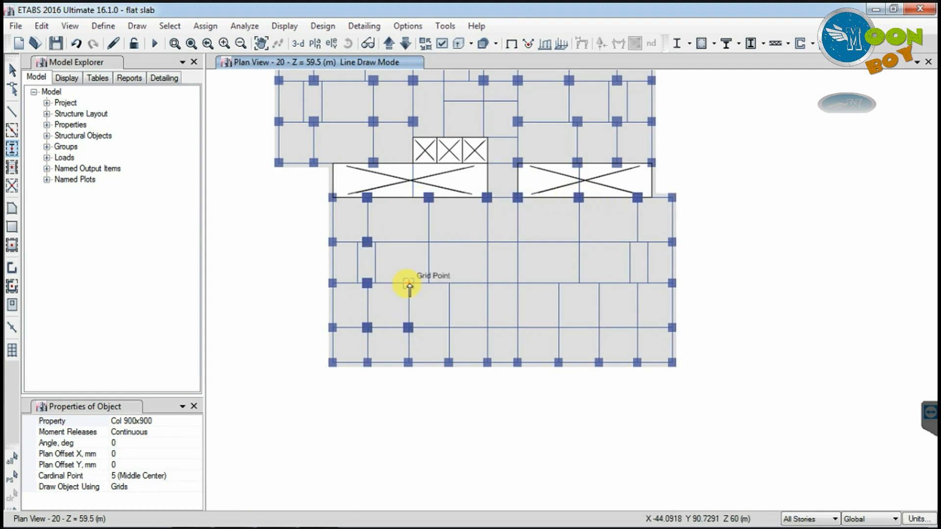
{"action": "left_click", "coordinate": [428, 242]}
{"action": "left_click", "coordinate": [487, 242]}
{"action": "left_click", "coordinate": [517, 241]}
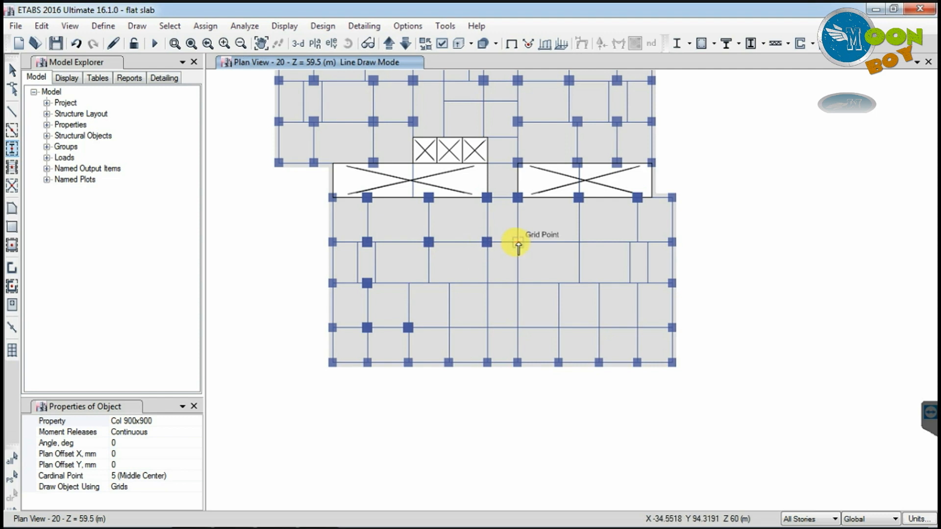
{"action": "left_click", "coordinate": [579, 242]}
{"action": "left_click", "coordinate": [637, 241]}
Place 900x900 columns down the lower block's rightmost interior line and at the remaining joints of its two lower interior rows
{"action": "left_click", "coordinate": [637, 283]}
{"action": "left_click", "coordinate": [637, 328]}
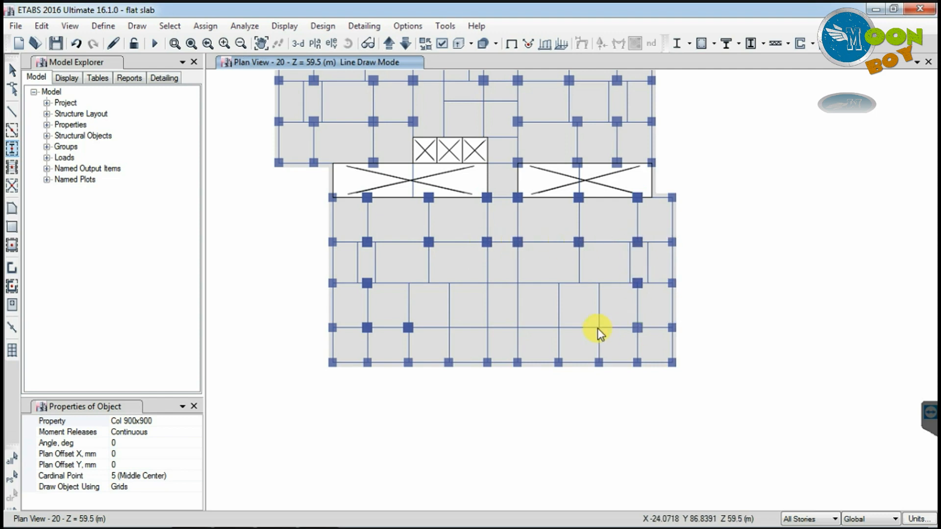
{"action": "left_click", "coordinate": [559, 327]}
{"action": "left_click", "coordinate": [487, 328]}
{"action": "left_click", "coordinate": [448, 327]}
{"action": "left_click", "coordinate": [486, 283]}
{"action": "left_click", "coordinate": [429, 283]}
{"action": "left_click", "coordinate": [578, 283]}
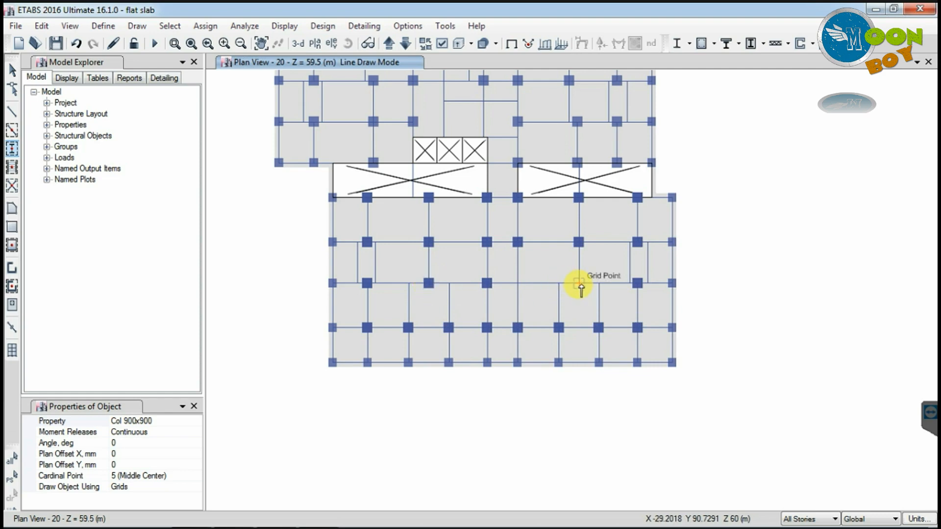
Inspect the building's columns and slabs in the 3D rendered view, then close the rendering
{"action": "scroll", "coordinate": [553, 382], "scroll_direction": "down", "scroll_amount": 2}
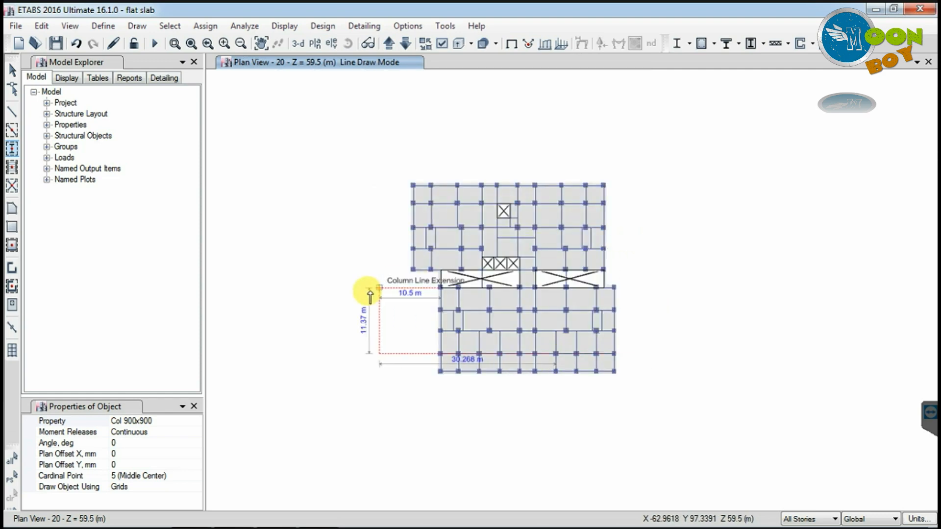
{"action": "left_click", "coordinate": [297, 43]}
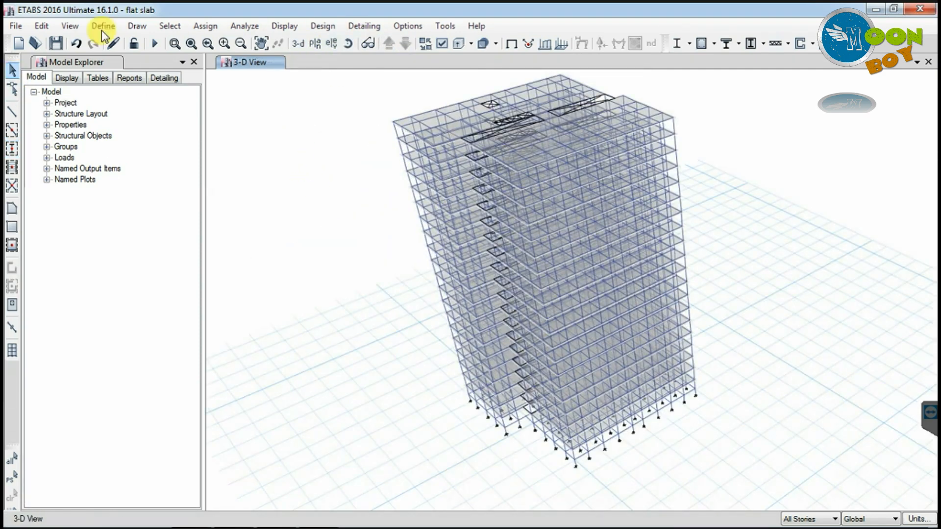
{"action": "left_click", "coordinate": [70, 26]}
{"action": "left_click", "coordinate": [118, 467]}
{"action": "scroll", "coordinate": [301, 334], "scroll_direction": "up", "scroll_amount": 4}
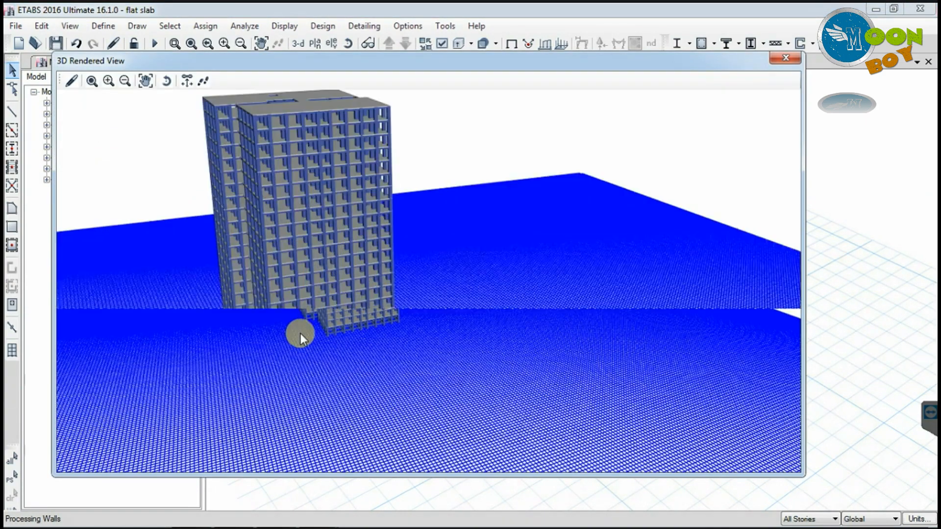
{"action": "left_click_drag", "start_coordinate": [337, 253], "coordinate": [315, 258]}
{"action": "left_click", "coordinate": [146, 81]}
{"action": "left_click_drag", "start_coordinate": [272, 211], "coordinate": [367, 319]}
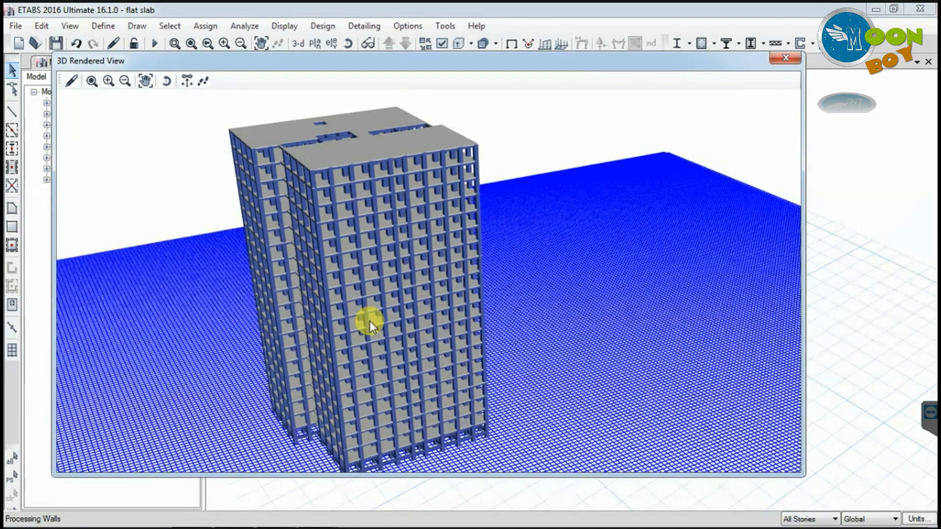
{"action": "left_click", "coordinate": [787, 60]}
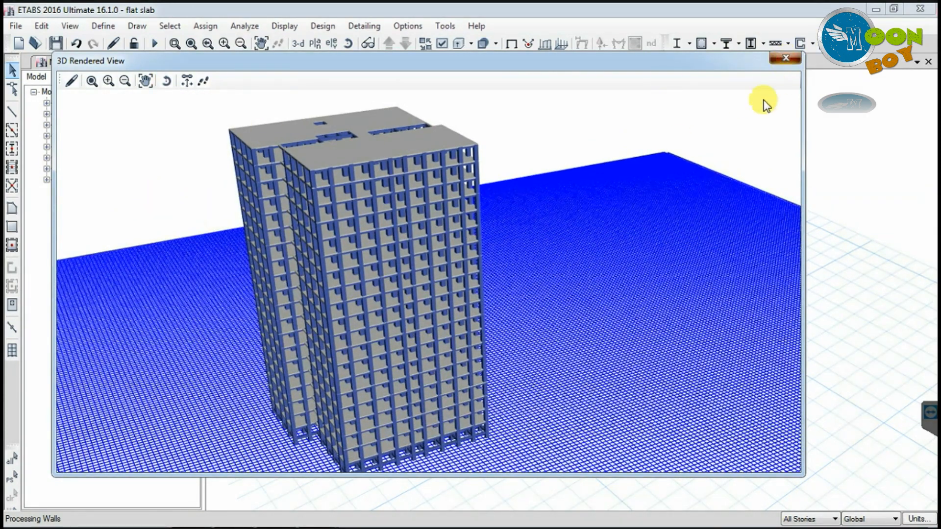
Open the plan view of the Footing level
{"action": "left_click", "coordinate": [316, 43]}
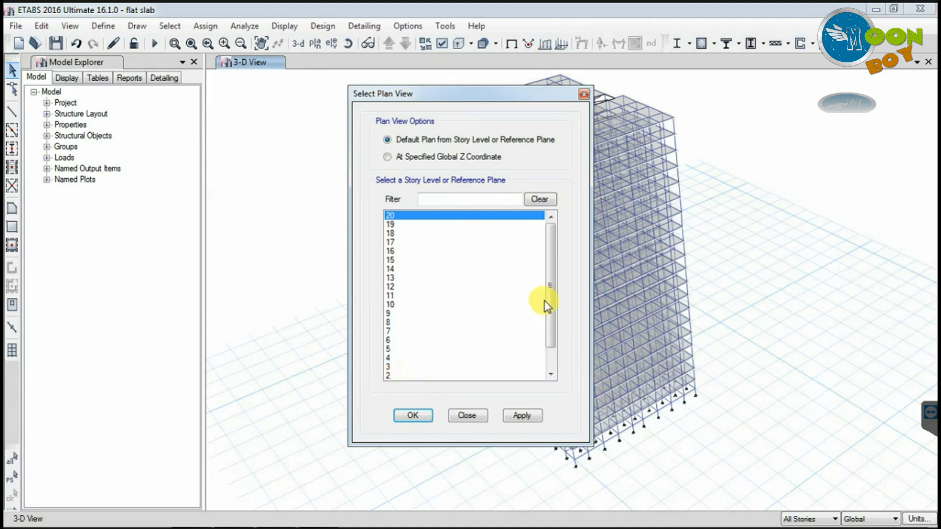
{"action": "left_click_drag", "start_coordinate": [551, 298], "coordinate": [497, 378]}
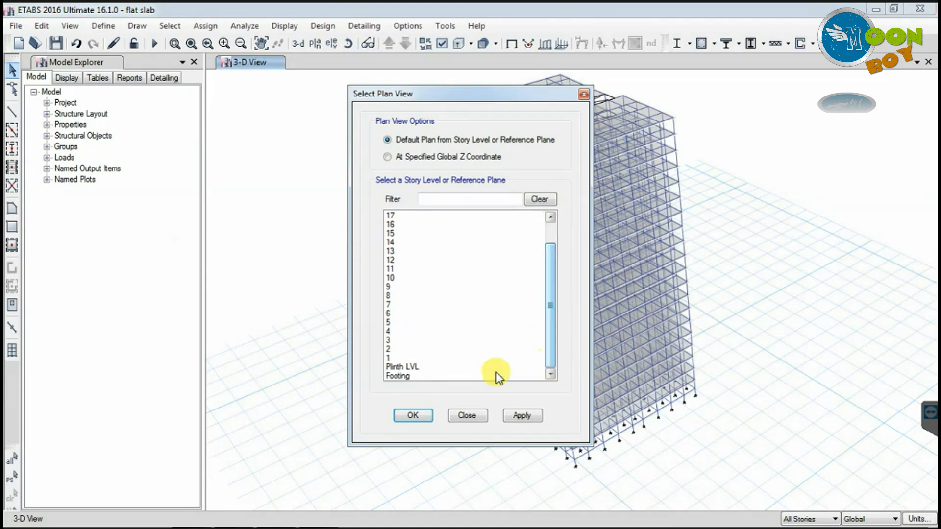
{"action": "left_click", "coordinate": [406, 376]}
{"action": "left_click", "coordinate": [522, 415]}
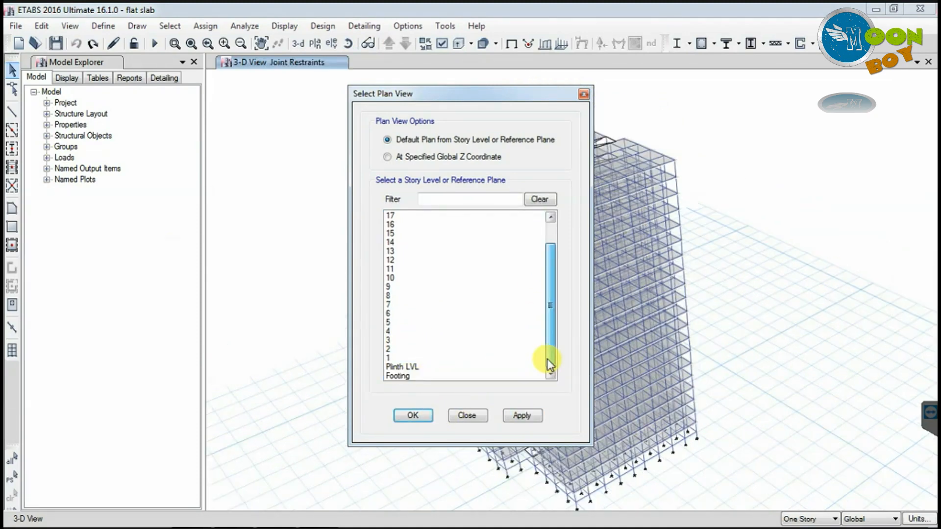
{"action": "left_click", "coordinate": [441, 376]}
{"action": "left_click", "coordinate": [520, 417]}
{"action": "left_click", "coordinate": [413, 416]}
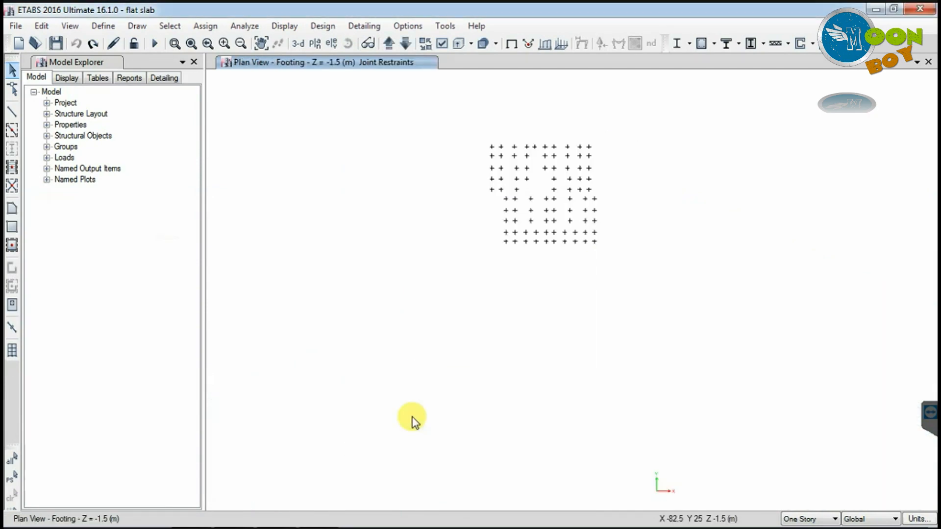
Select all footing joints and assign restraints against translation and rotation in X, Y and Z
{"action": "left_click_drag", "start_coordinate": [531, 231], "coordinate": [470, 271]}
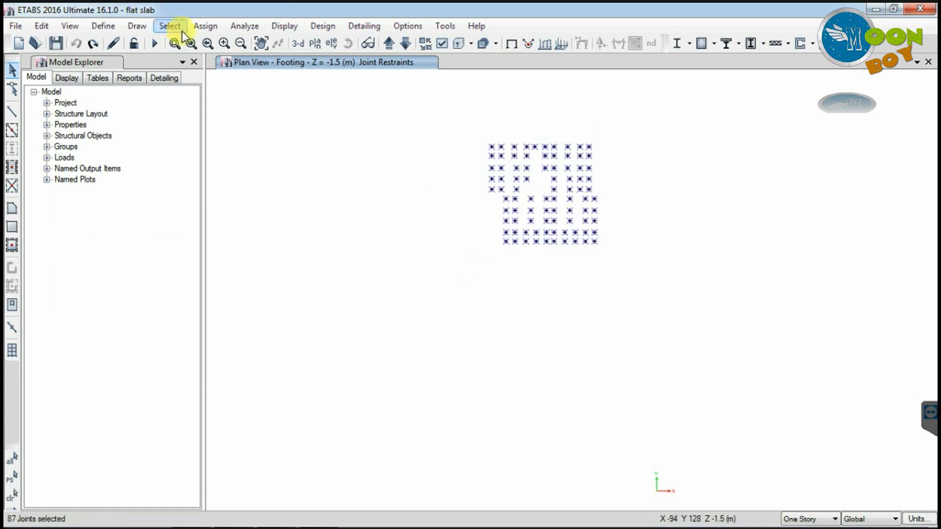
{"action": "left_click", "coordinate": [198, 30]}
{"action": "mouse_move", "coordinate": [235, 43]}
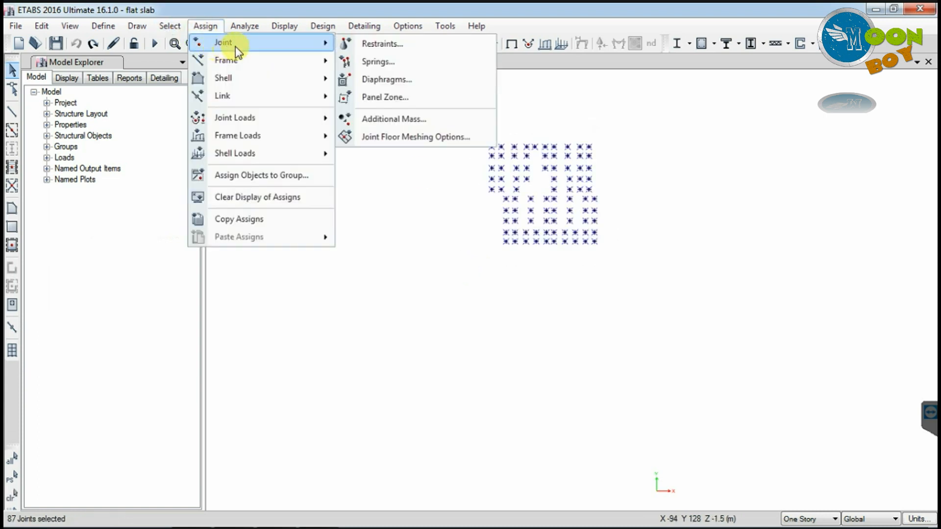
{"action": "left_click", "coordinate": [386, 43]}
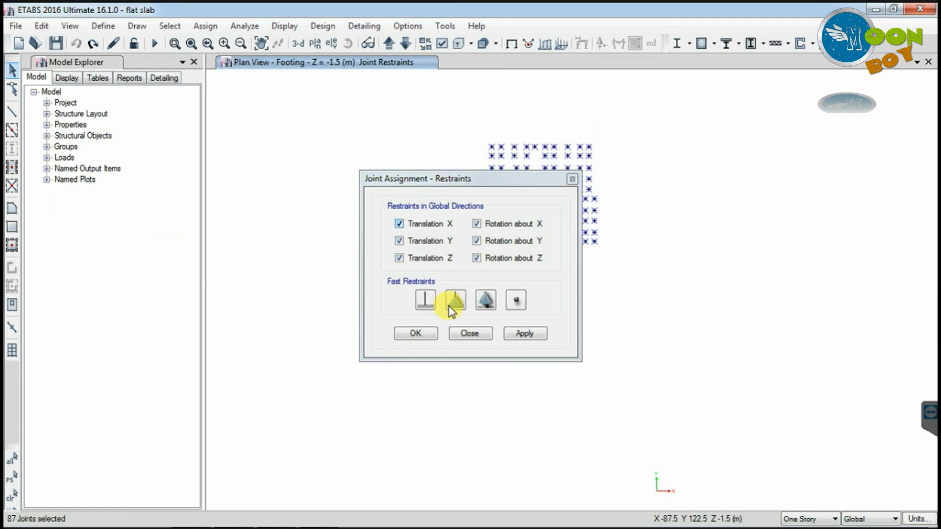
{"action": "left_click", "coordinate": [525, 333]}
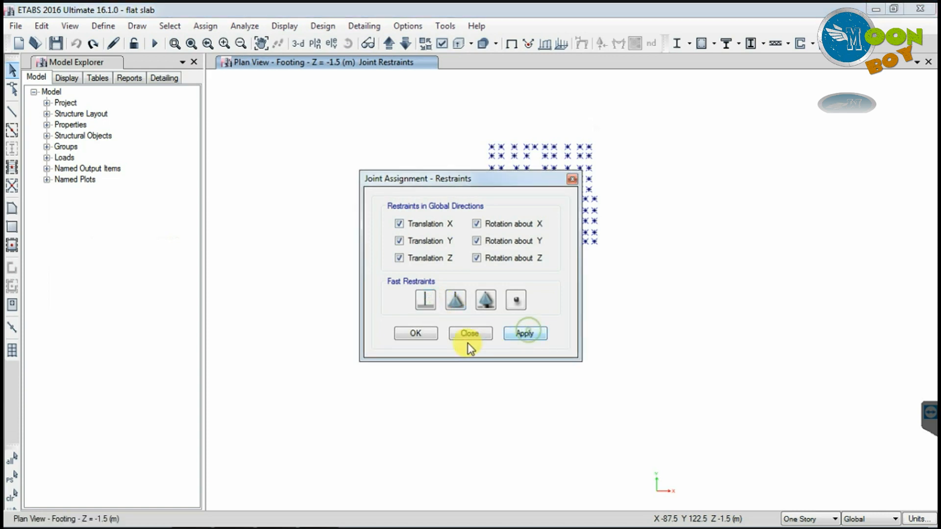
{"action": "left_click", "coordinate": [418, 335]}
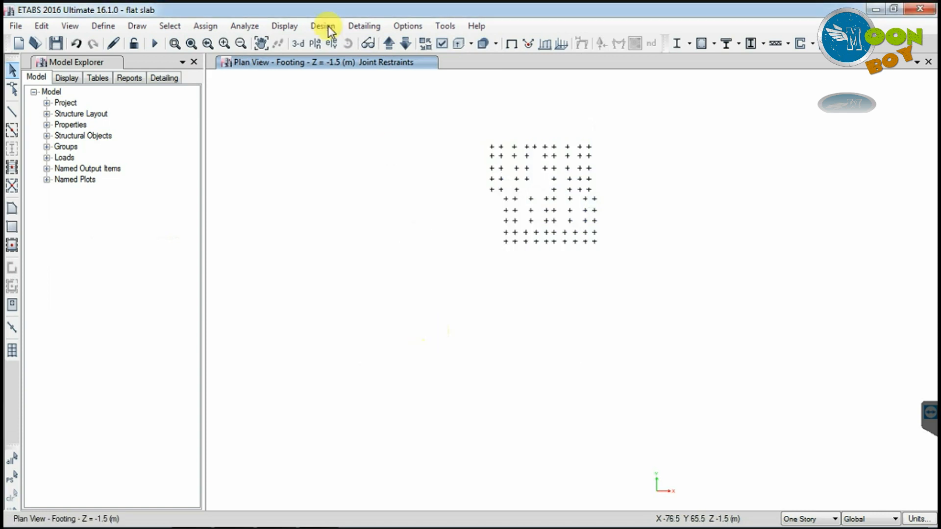
Return to the 3D view and select all beams by object type
{"action": "left_click", "coordinate": [302, 47]}
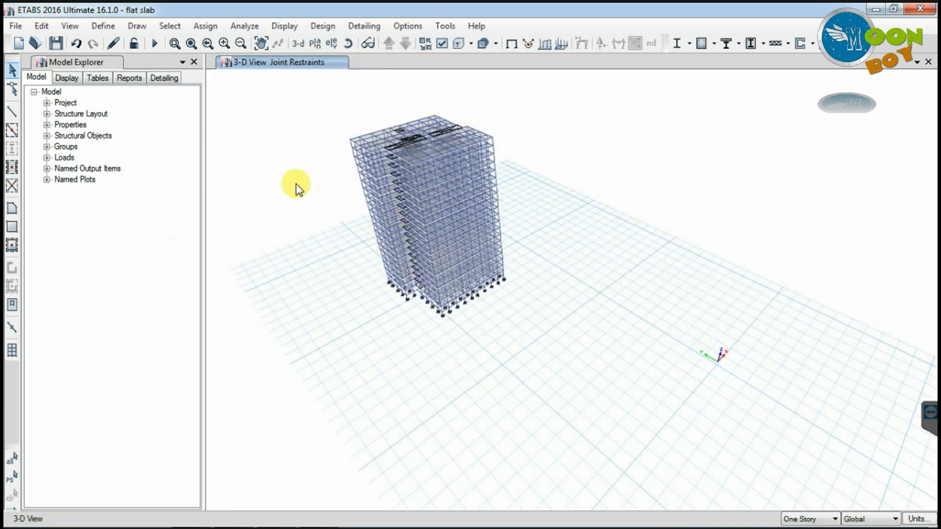
{"action": "scroll", "coordinate": [284, 179], "scroll_direction": "up", "scroll_amount": 3}
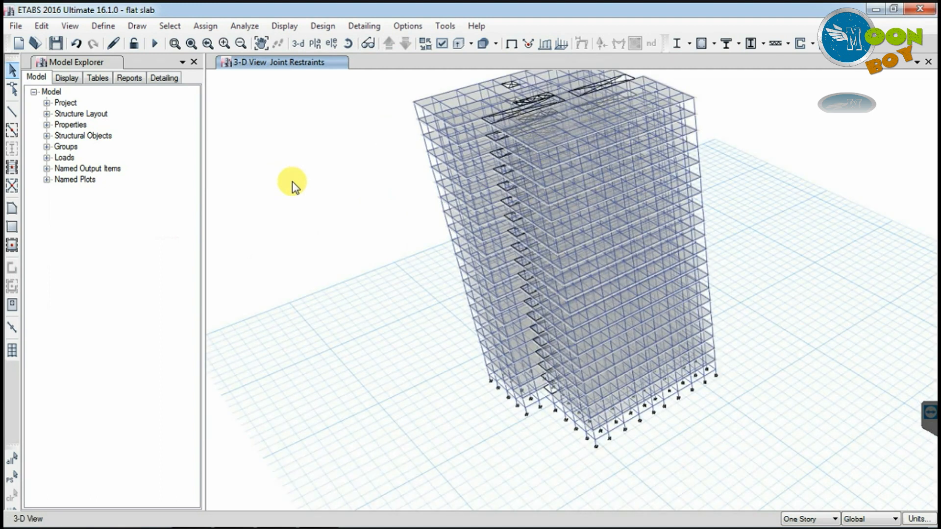
{"action": "left_click", "coordinate": [172, 28]}
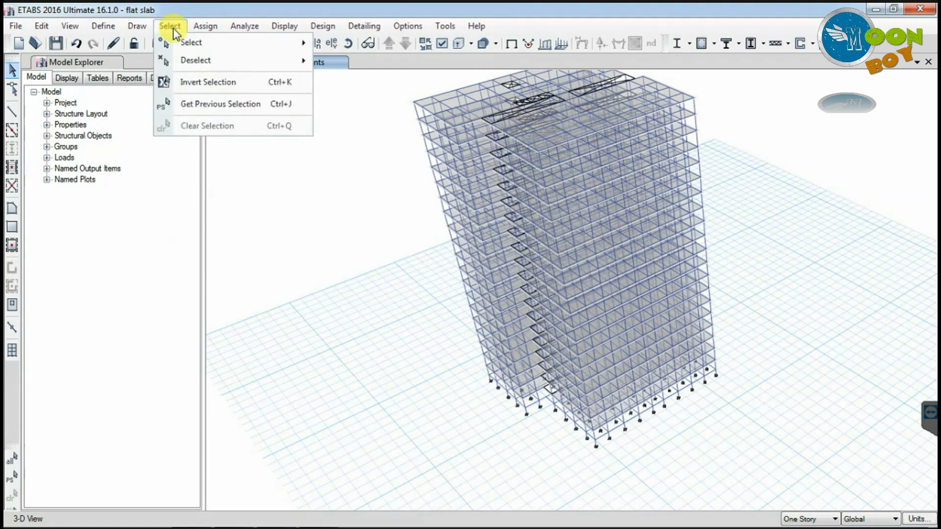
{"action": "mouse_move", "coordinate": [196, 45]}
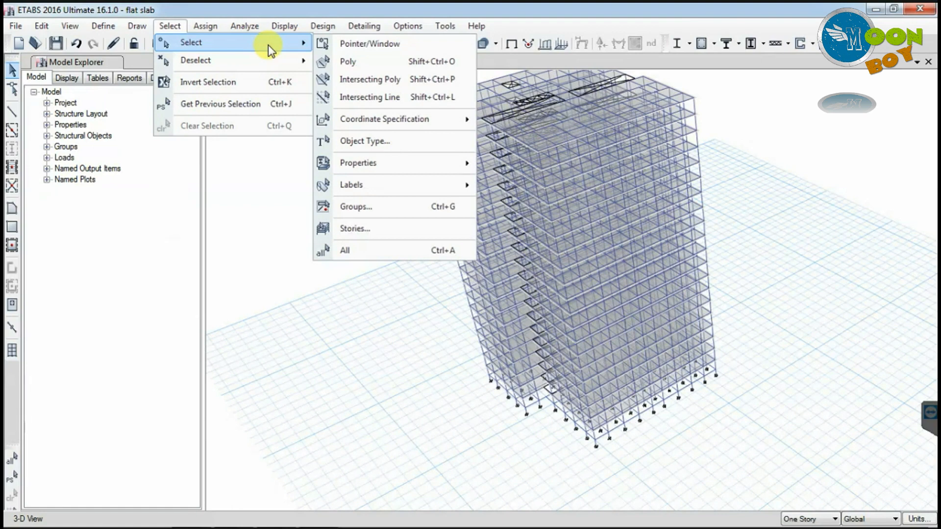
{"action": "left_click", "coordinate": [379, 141]}
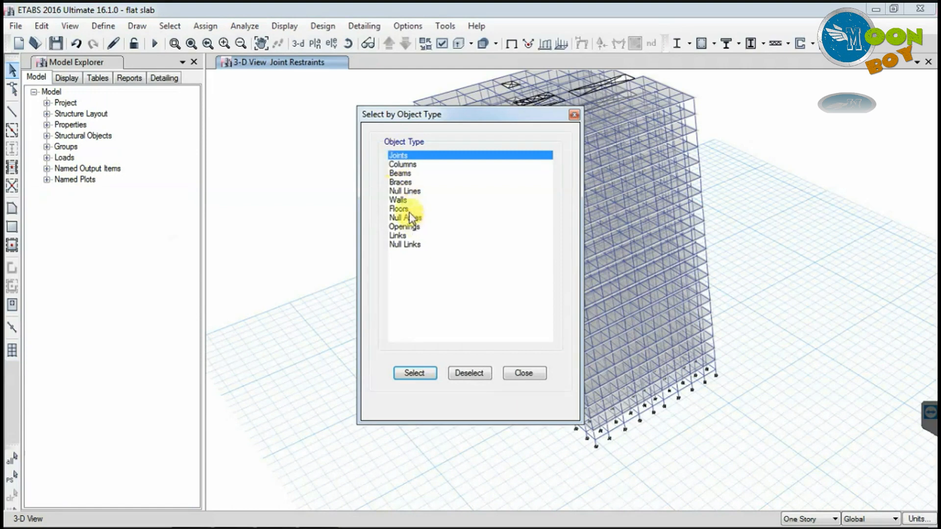
{"action": "left_click", "coordinate": [402, 176]}
{"action": "left_click", "coordinate": [412, 376]}
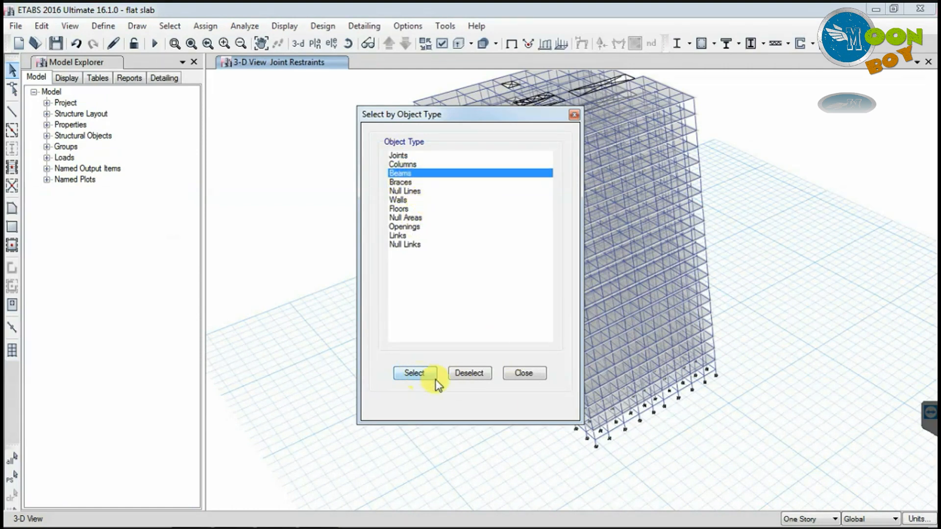
{"action": "left_click", "coordinate": [524, 375]}
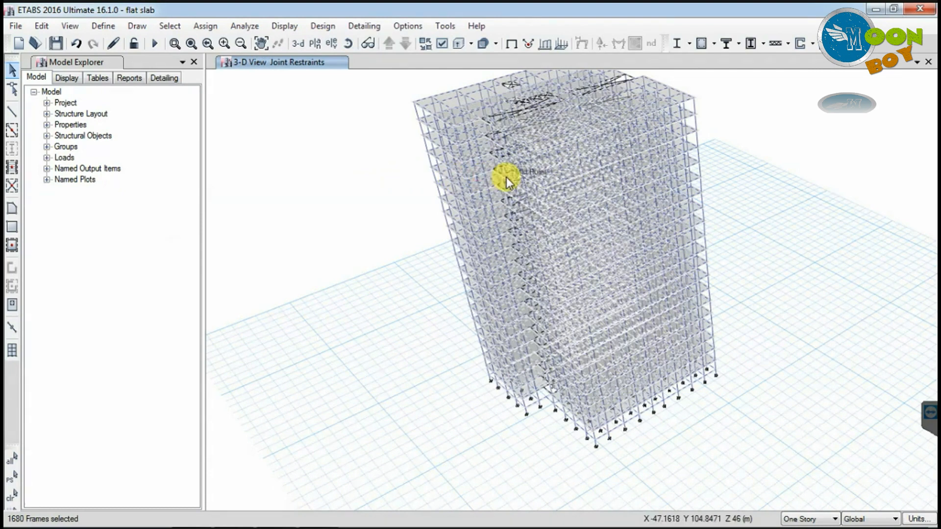
{"action": "scroll", "coordinate": [507, 177], "scroll_direction": "up", "scroll_amount": 2}
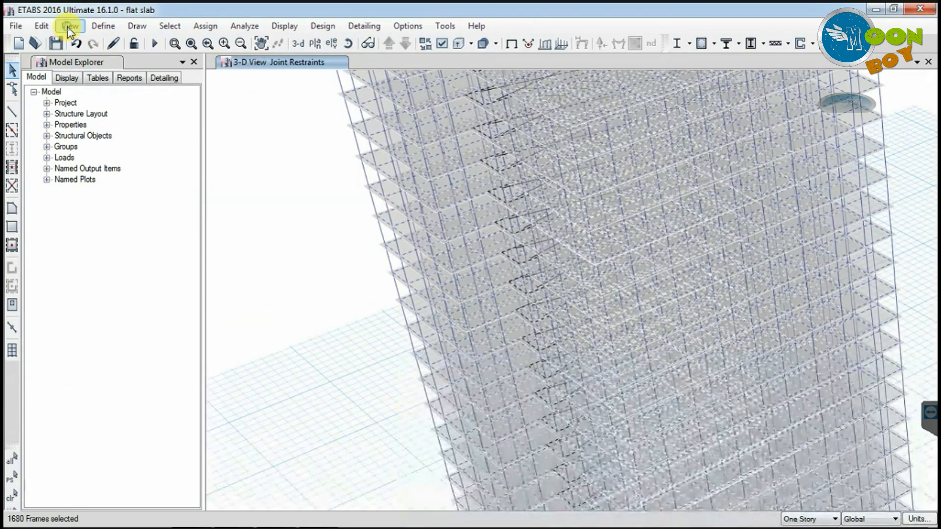
Isolate the selected beams so that only they are displayed in the 3D view
{"action": "left_click", "coordinate": [68, 26]}
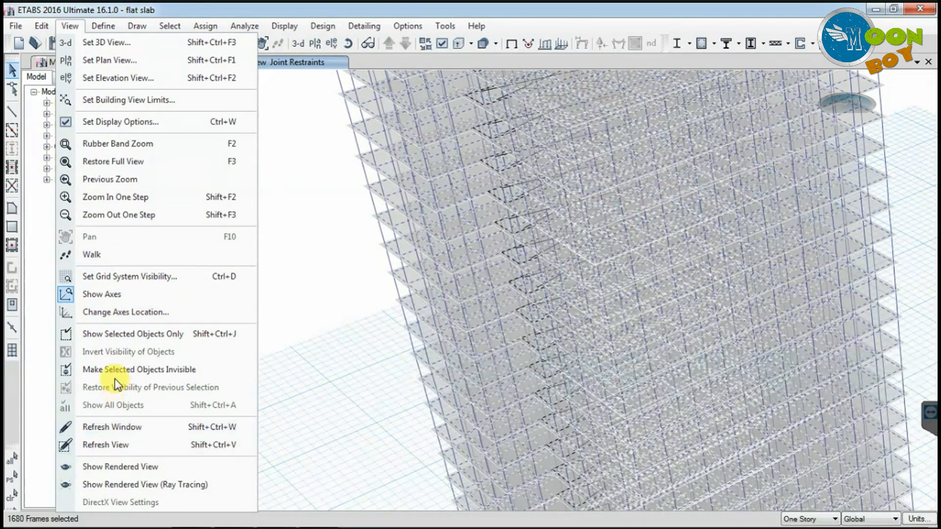
{"action": "left_click", "coordinate": [114, 337]}
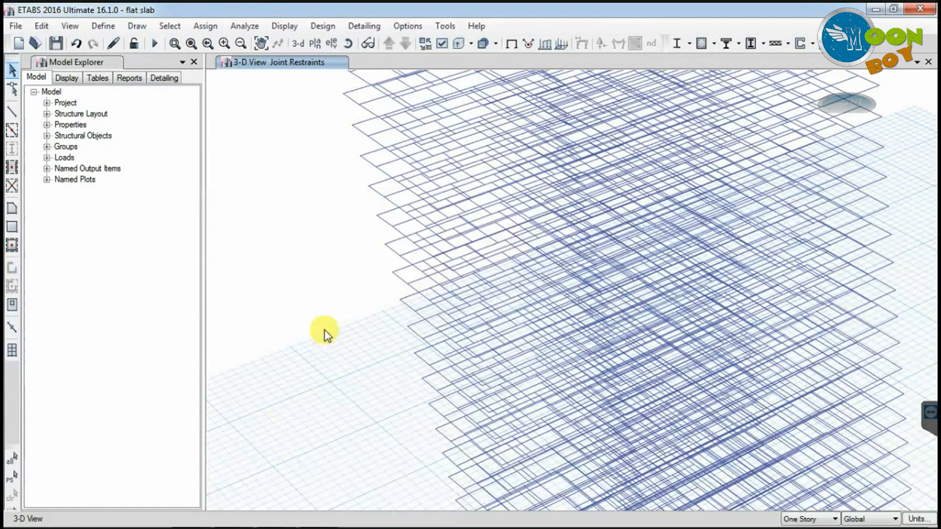
{"action": "scroll", "coordinate": [313, 302], "scroll_direction": "down", "scroll_amount": 5}
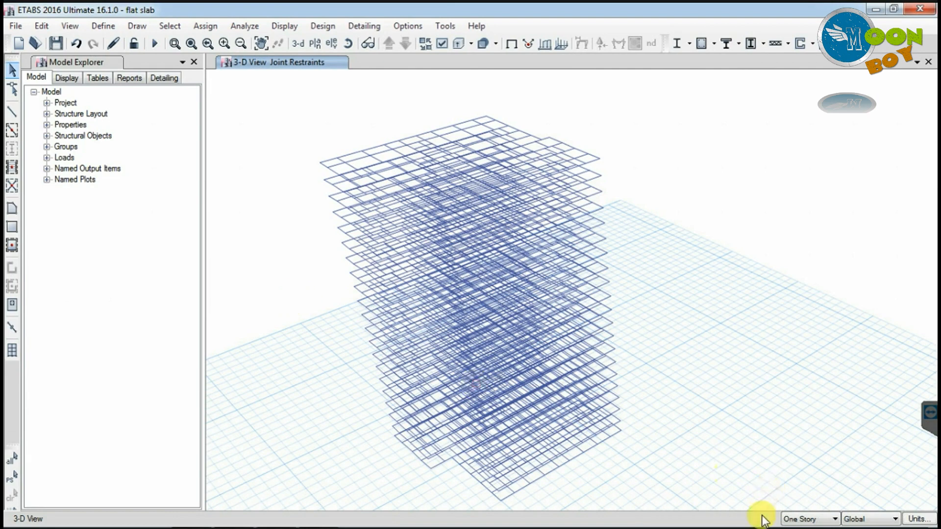
Set the story scope to Similar Stories and open the plan view of story 1
{"action": "left_click", "coordinate": [799, 518]}
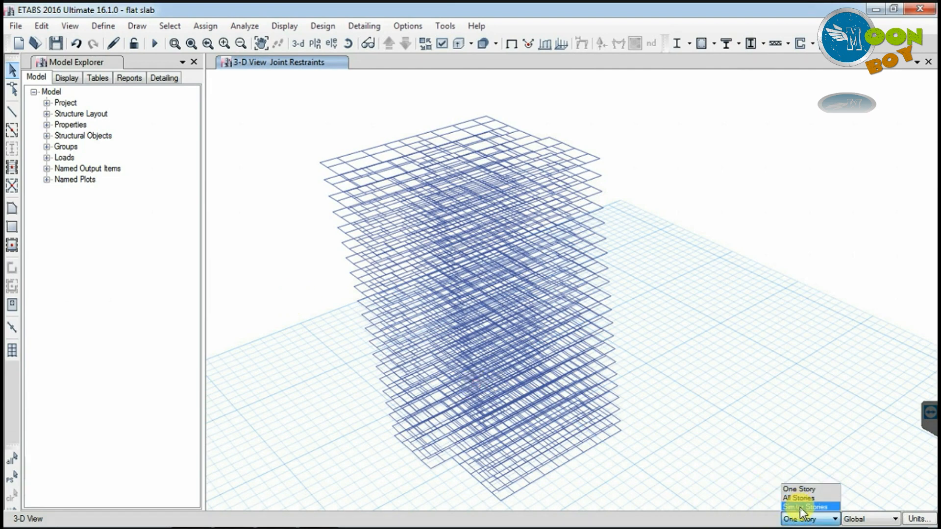
{"action": "left_click", "coordinate": [800, 506]}
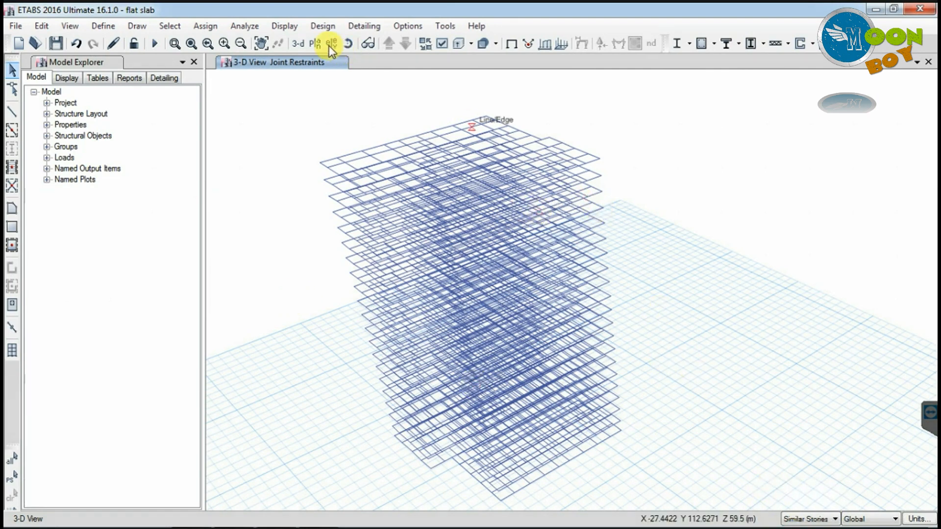
{"action": "left_click", "coordinate": [317, 43]}
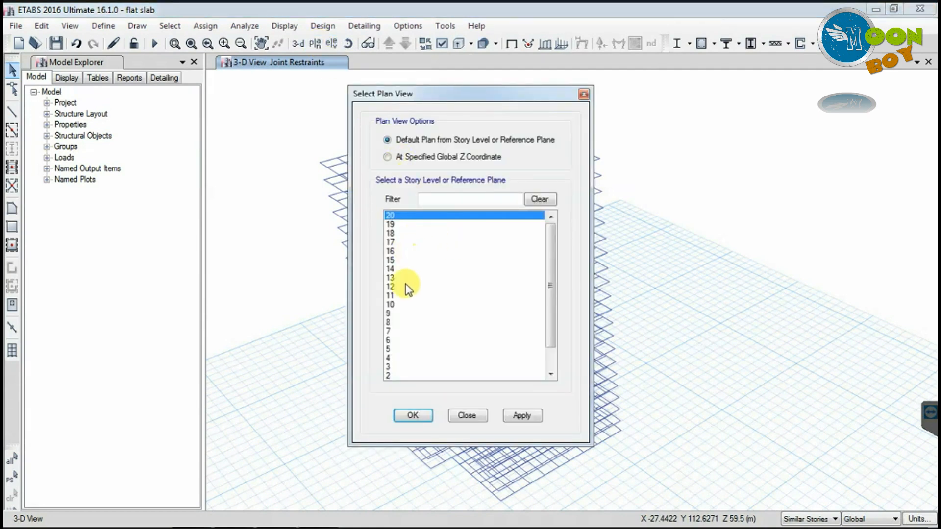
{"action": "left_click_drag", "start_coordinate": [549, 299], "coordinate": [548, 351]}
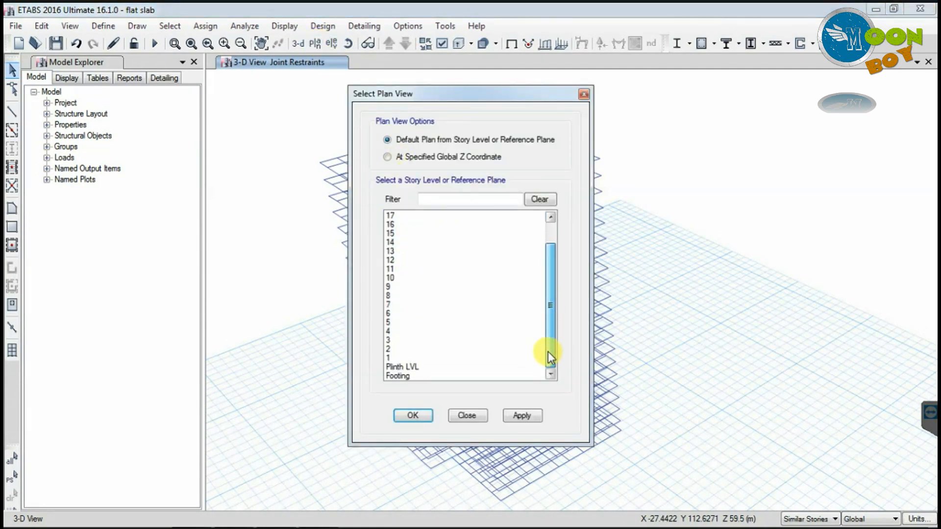
{"action": "left_click", "coordinate": [399, 358]}
{"action": "left_click", "coordinate": [523, 416]}
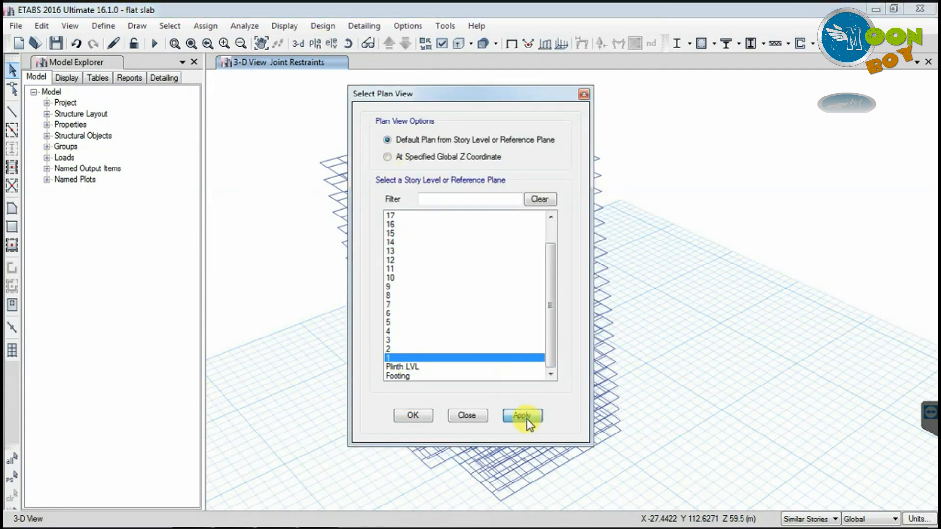
{"action": "left_click", "coordinate": [466, 416]}
Select the whole beam layout on the story 1 plan for the similar stories and return to the 3D view
{"action": "left_click_drag", "start_coordinate": [630, 118], "coordinate": [574, 185]}
{"action": "left_click_drag", "start_coordinate": [503, 278], "coordinate": [462, 307]}
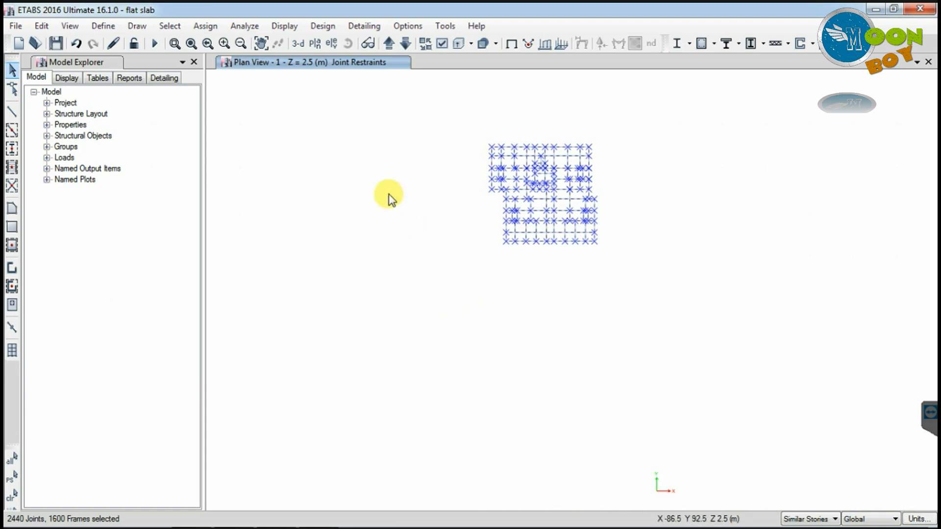
{"action": "left_click", "coordinate": [302, 46]}
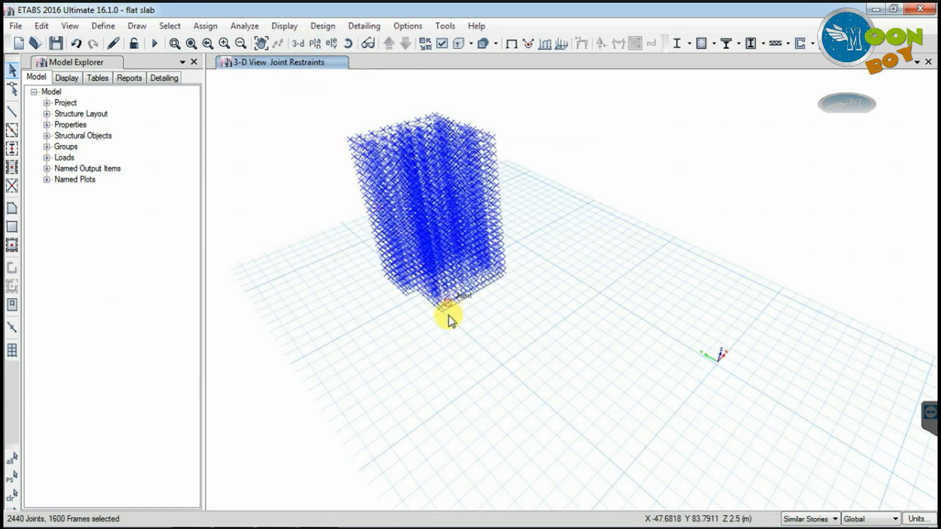
{"action": "scroll", "coordinate": [450, 321], "scroll_direction": "up", "scroll_amount": 6}
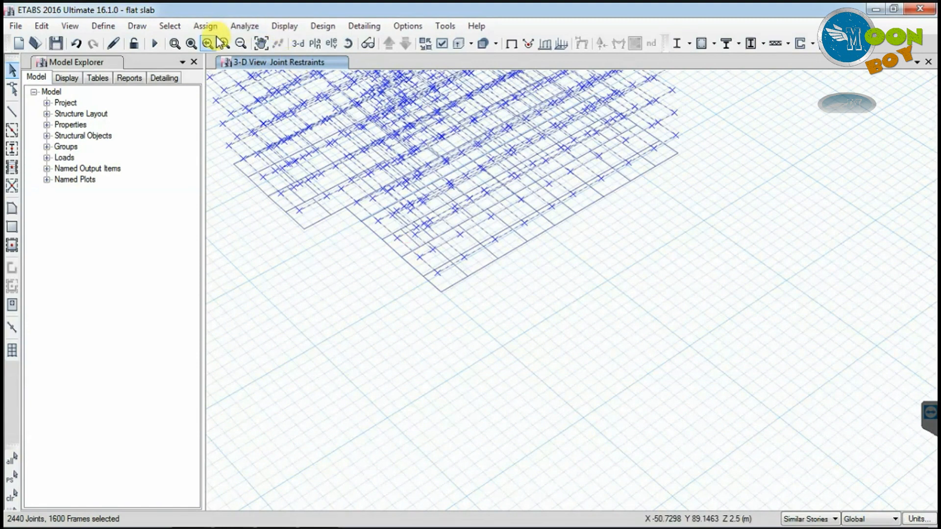
Remove all joints from the selection by object type
{"action": "left_click", "coordinate": [177, 28]}
{"action": "mouse_move", "coordinate": [249, 64]}
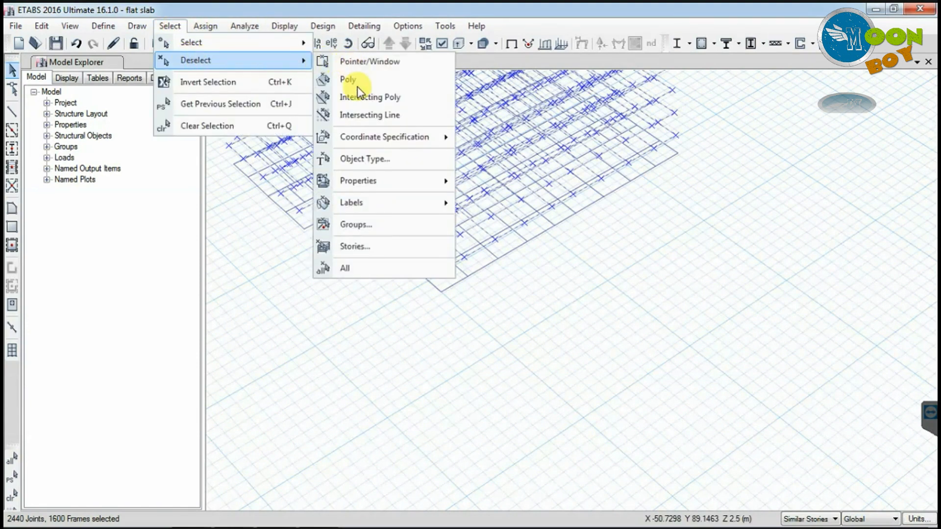
{"action": "left_click", "coordinate": [361, 160]}
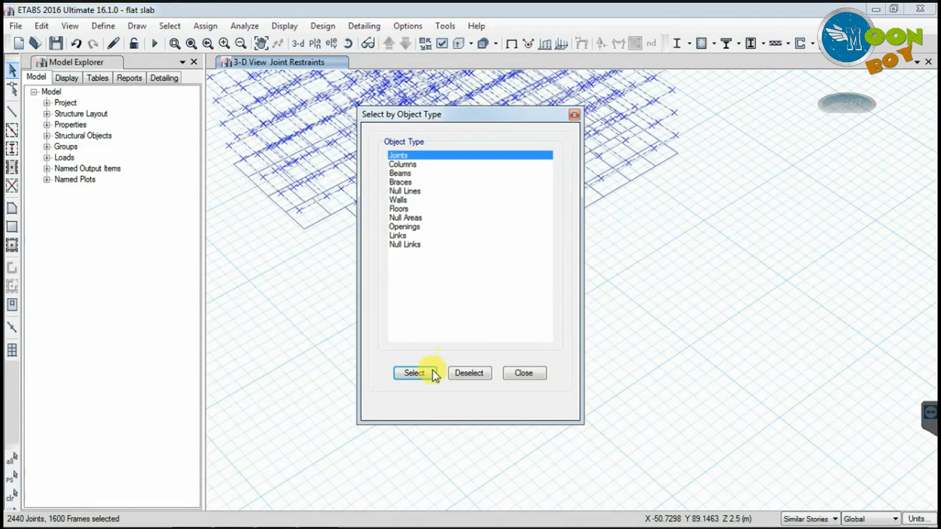
{"action": "left_click", "coordinate": [466, 374]}
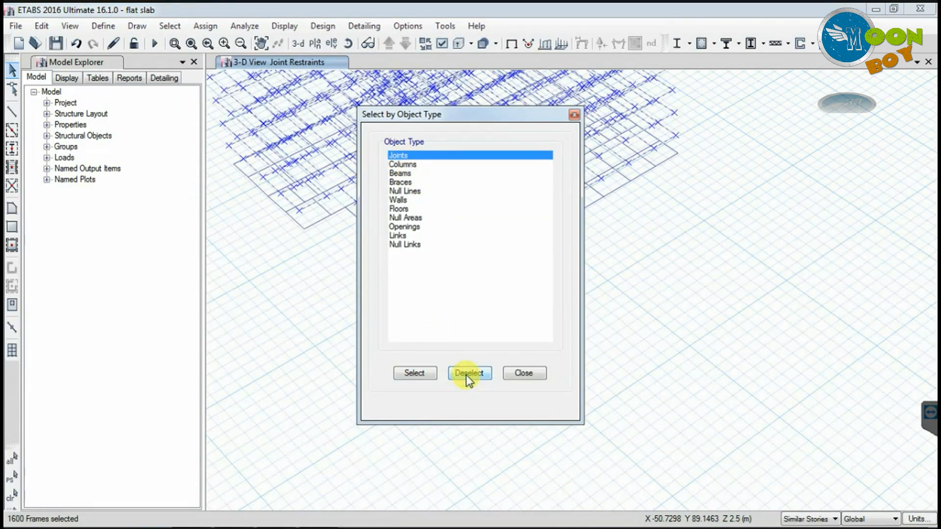
{"action": "left_click", "coordinate": [523, 375]}
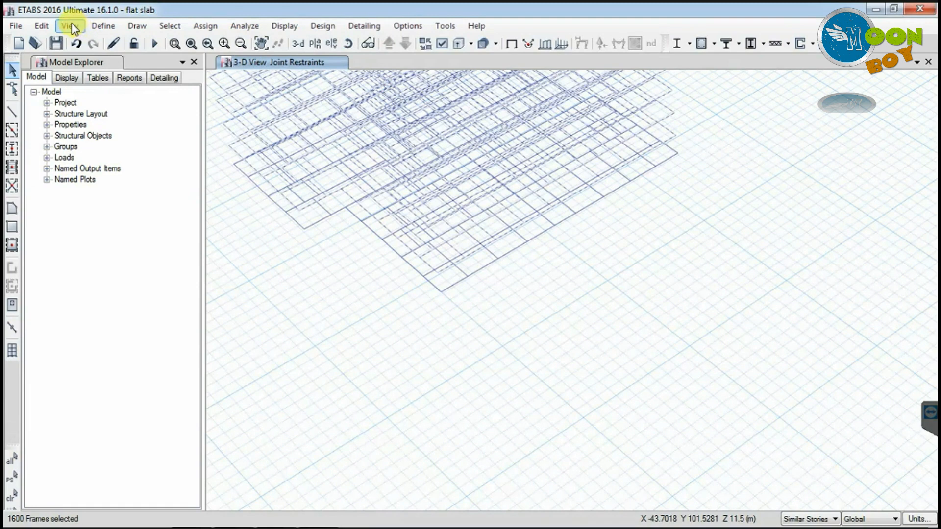
Delete the selected beams above plinth level and restore the display of all model objects
{"action": "left_click", "coordinate": [40, 27]}
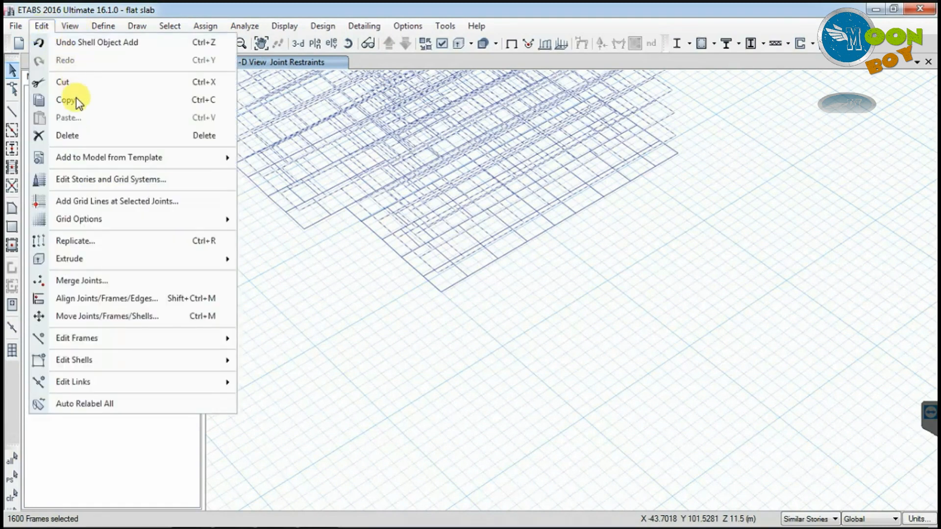
{"action": "left_click", "coordinate": [79, 136]}
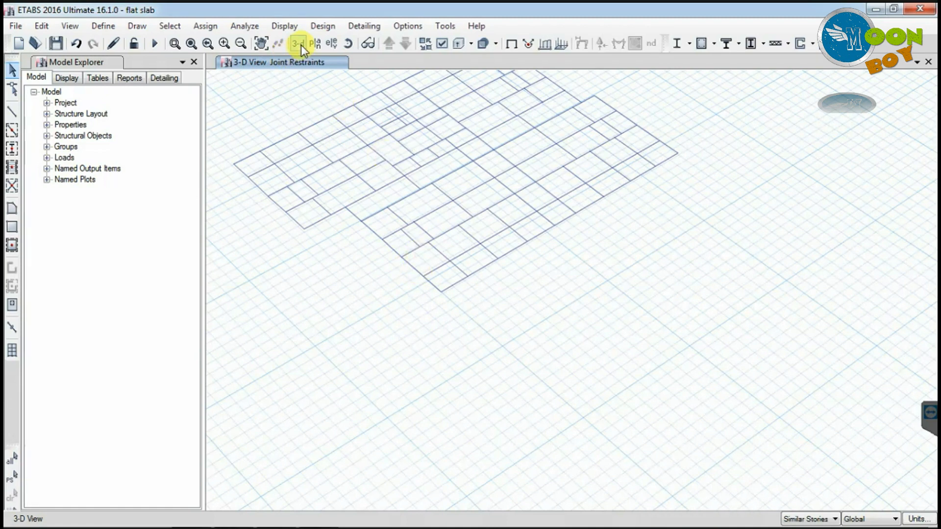
{"action": "left_click", "coordinate": [69, 26]}
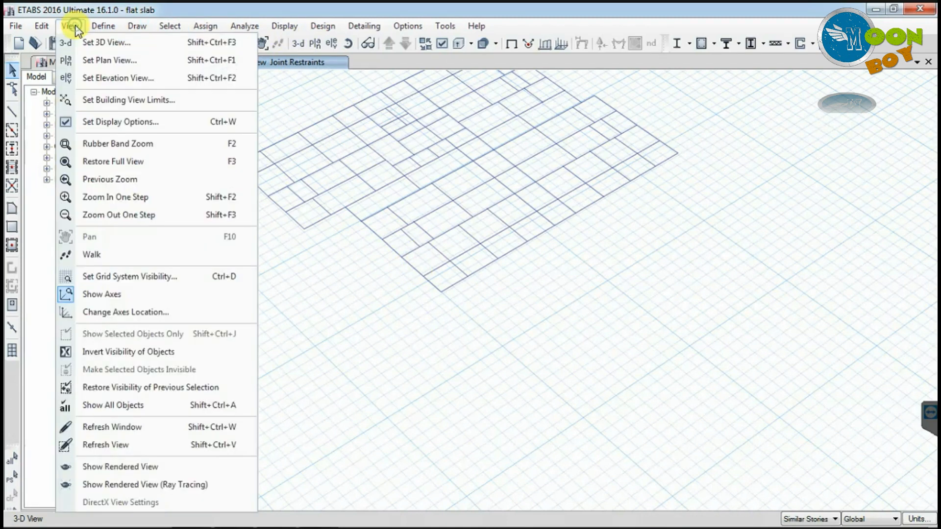
{"action": "left_click", "coordinate": [106, 408]}
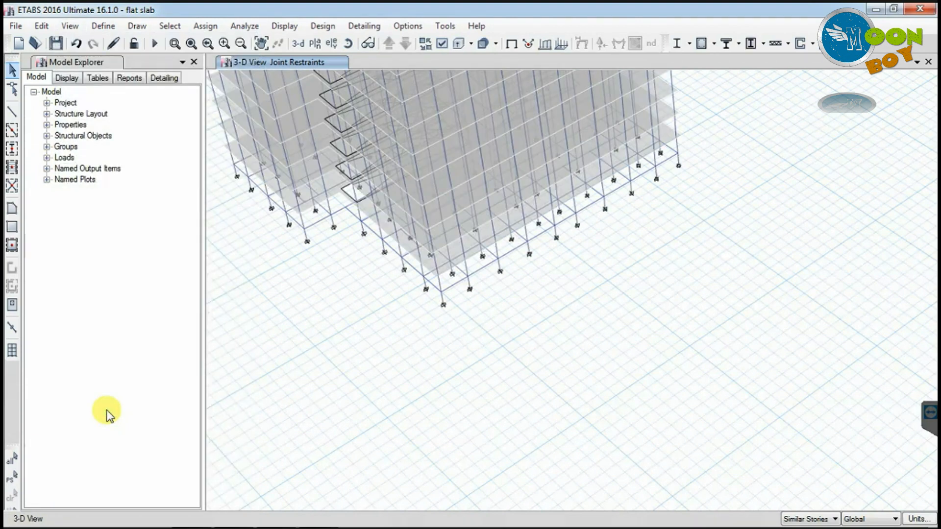
{"action": "scroll", "coordinate": [464, 375], "scroll_direction": "down", "scroll_amount": 5}
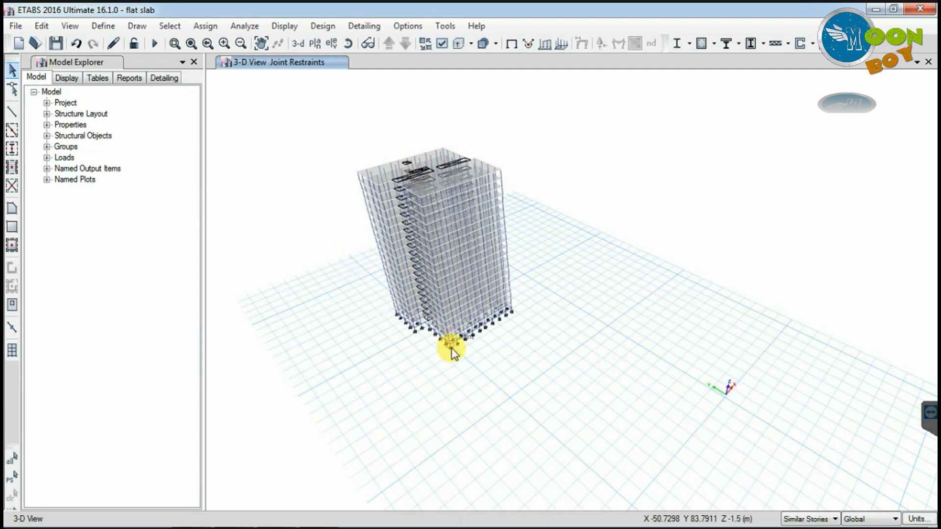
{"action": "scroll", "coordinate": [451, 349], "scroll_direction": "up", "scroll_amount": 3}
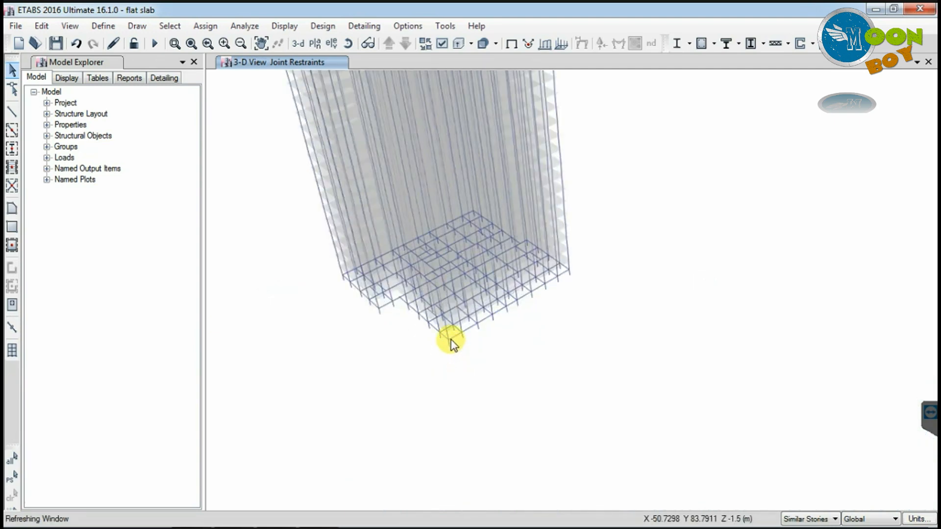
{"action": "scroll", "coordinate": [449, 338], "scroll_direction": "down", "scroll_amount": 3}
{"action": "scroll", "coordinate": [456, 326], "scroll_direction": "up", "scroll_amount": 5}
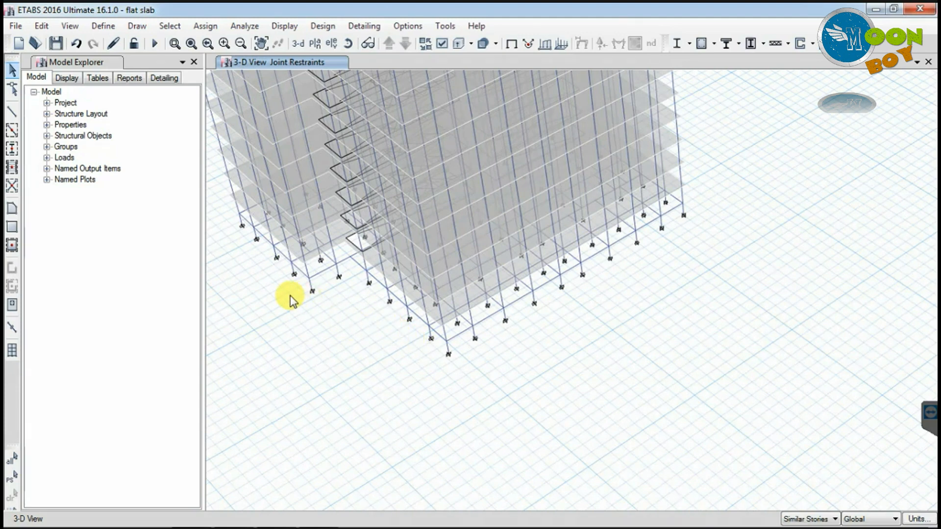
Open the plan view of Plinth LVL at the central core area
{"action": "left_click", "coordinate": [320, 44]}
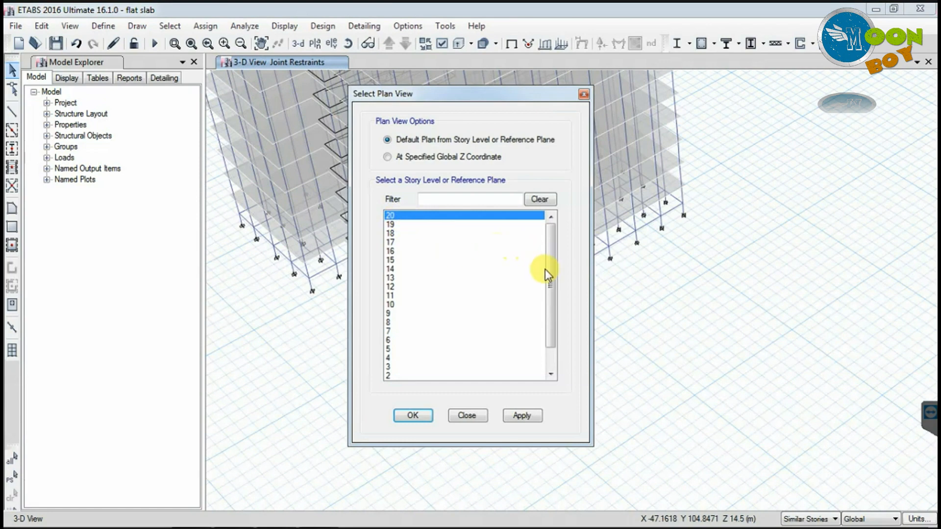
{"action": "left_click_drag", "start_coordinate": [551, 279], "coordinate": [551, 365]}
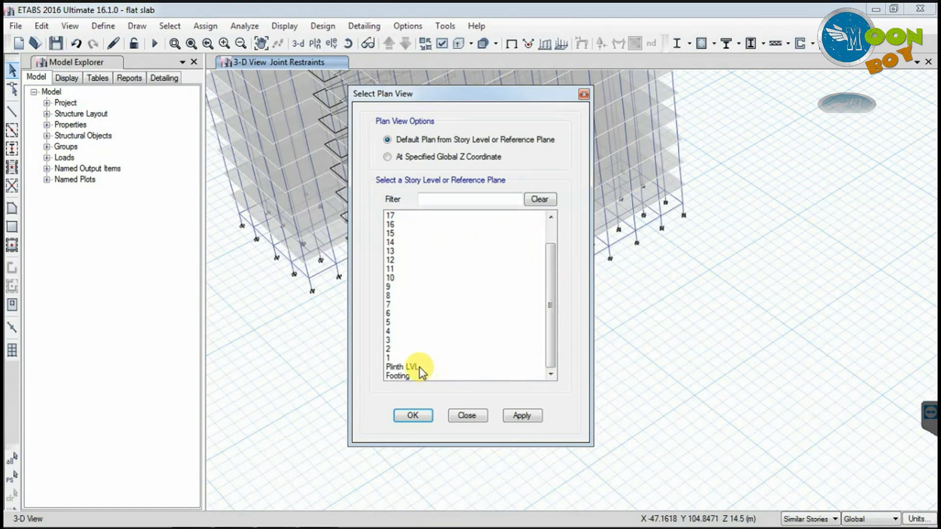
{"action": "left_click", "coordinate": [420, 367]}
{"action": "left_click", "coordinate": [522, 416]}
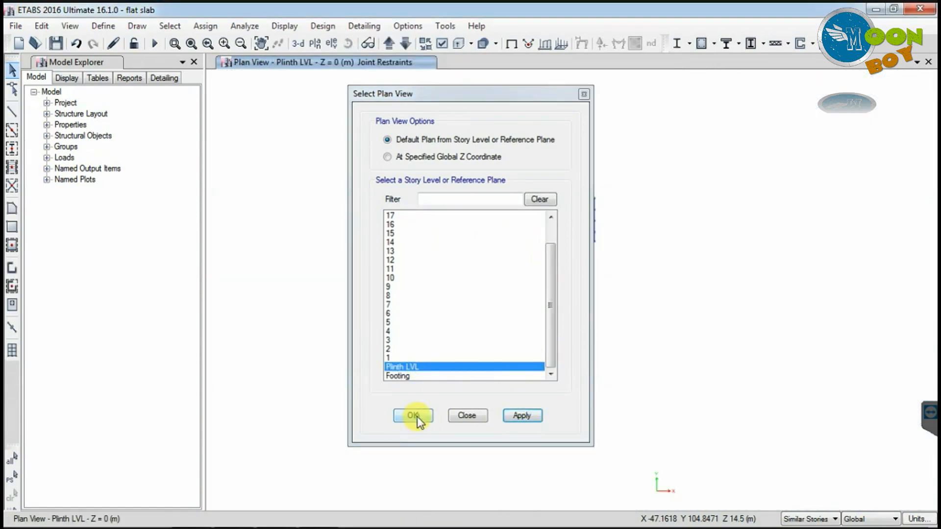
{"action": "left_click", "coordinate": [414, 416]}
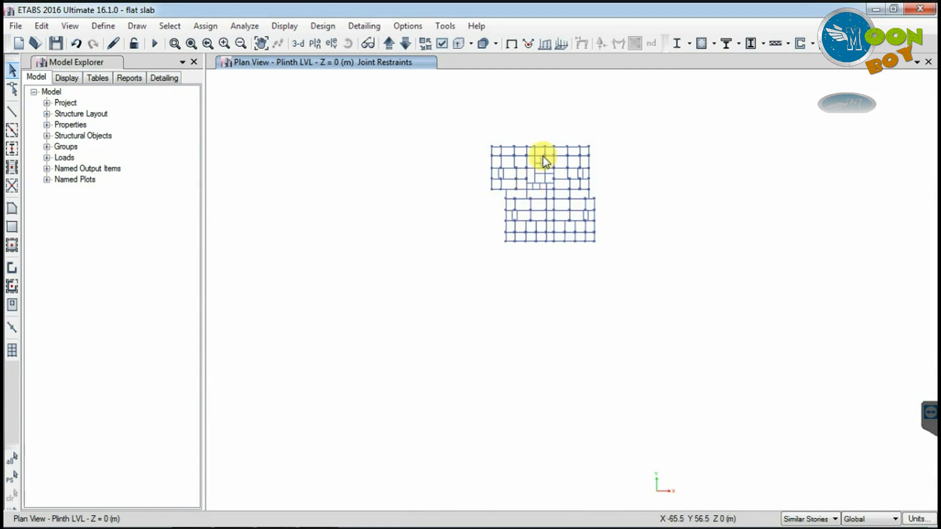
{"action": "scroll", "coordinate": [537, 143], "scroll_direction": "up", "scroll_amount": 2}
{"action": "scroll", "coordinate": [550, 252], "scroll_direction": "up", "scroll_amount": 5}
{"action": "scroll", "coordinate": [550, 252], "scroll_direction": "down", "scroll_amount": 5}
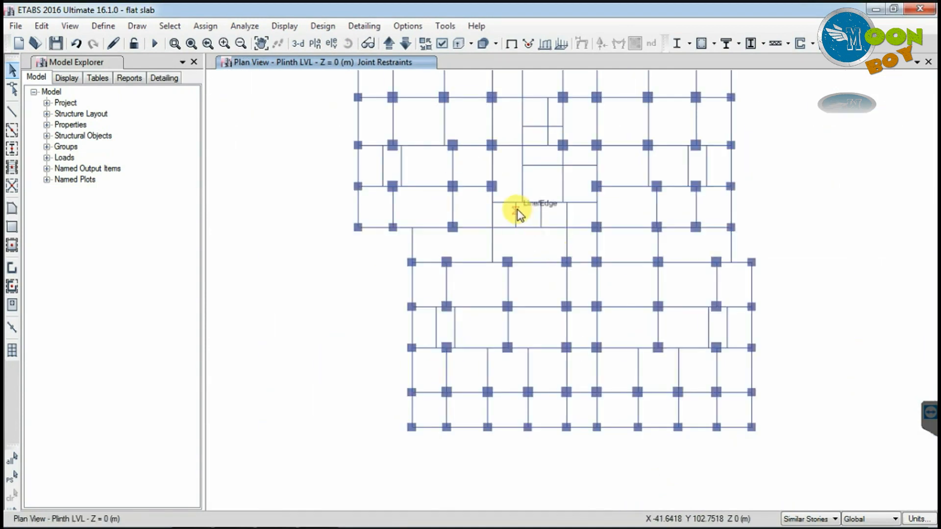
{"action": "scroll", "coordinate": [519, 214], "scroll_direction": "up", "scroll_amount": 3}
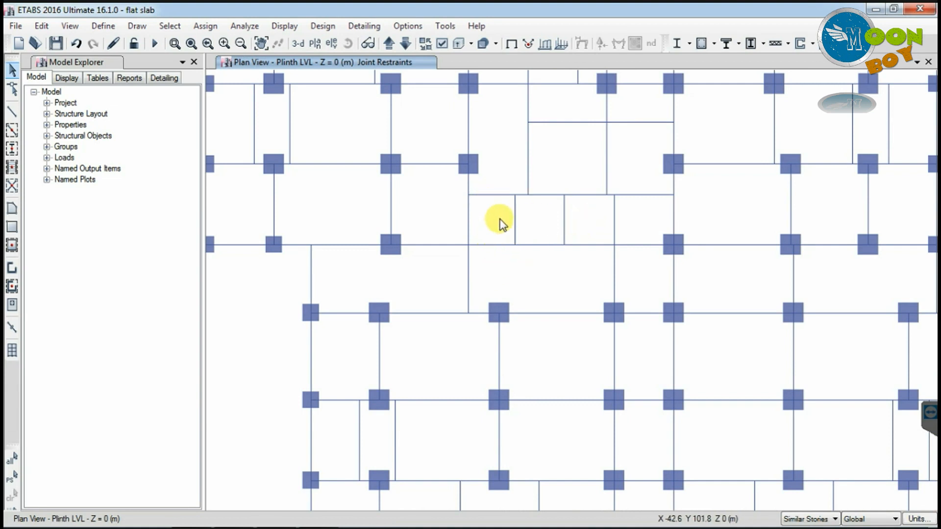
Open the wall section Wall1 for editing and set its wall material to M35
{"action": "left_click", "coordinate": [98, 27]}
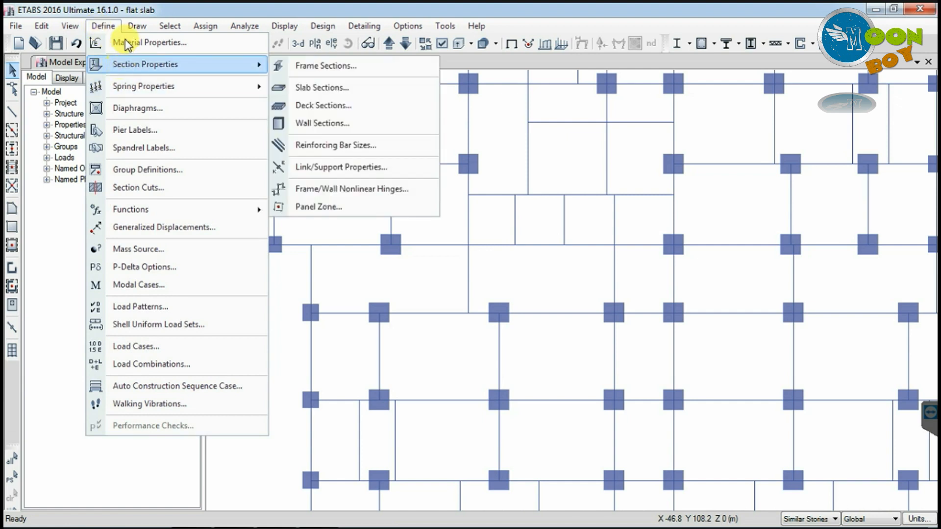
{"action": "mouse_move", "coordinate": [126, 60]}
{"action": "left_click", "coordinate": [318, 128]}
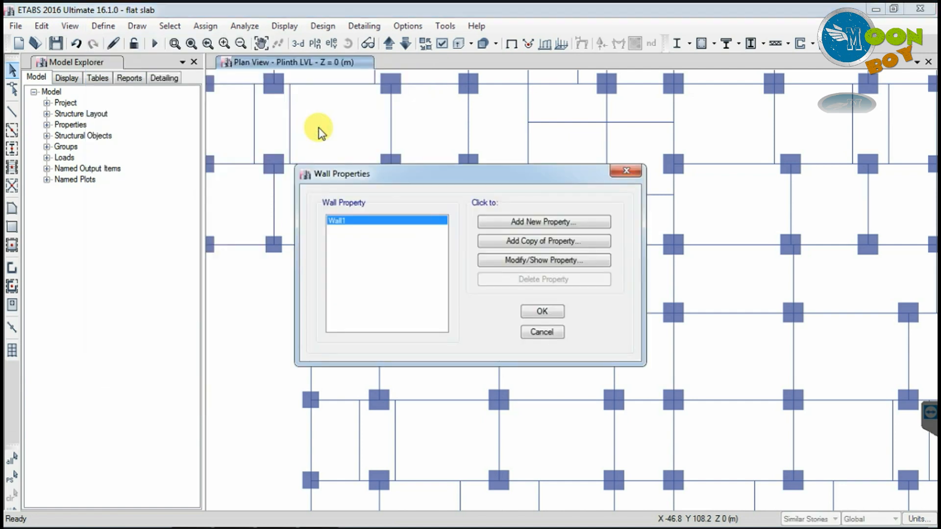
{"action": "left_click_drag", "start_coordinate": [382, 182], "coordinate": [317, 177]}
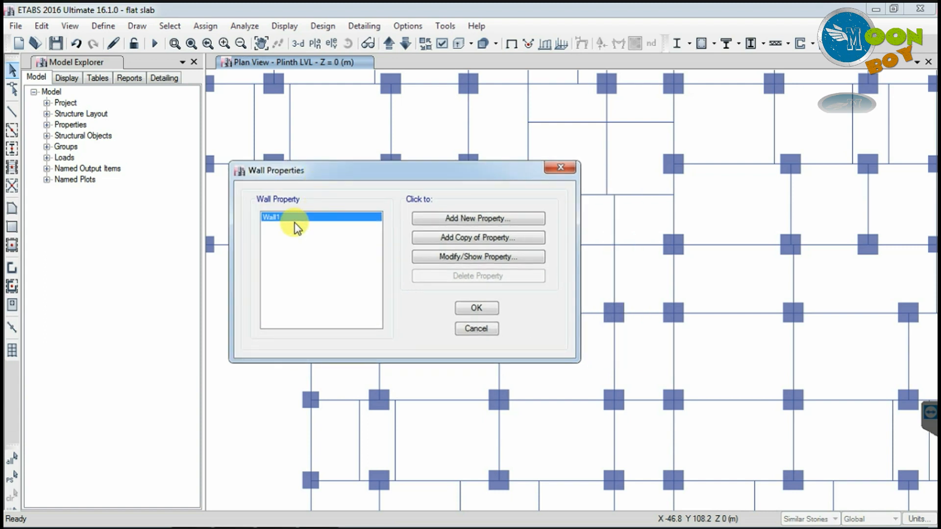
{"action": "left_click", "coordinate": [459, 256]}
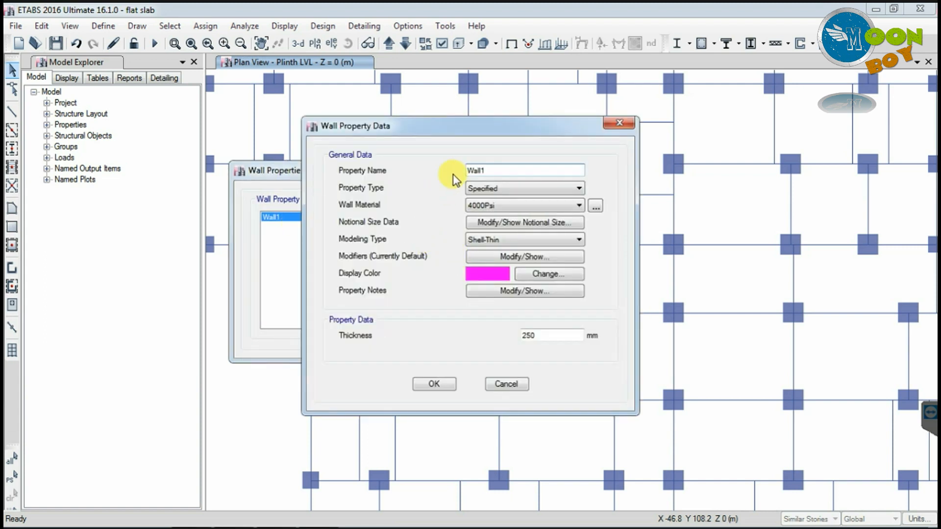
{"action": "left_click", "coordinate": [504, 207]}
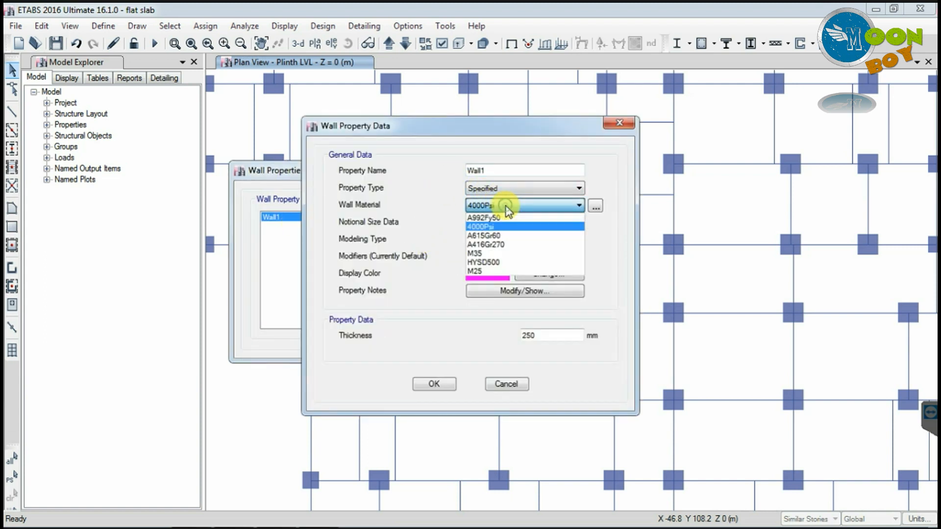
{"action": "left_click", "coordinate": [489, 255]}
{"action": "left_click_drag", "start_coordinate": [500, 132], "coordinate": [451, 129]}
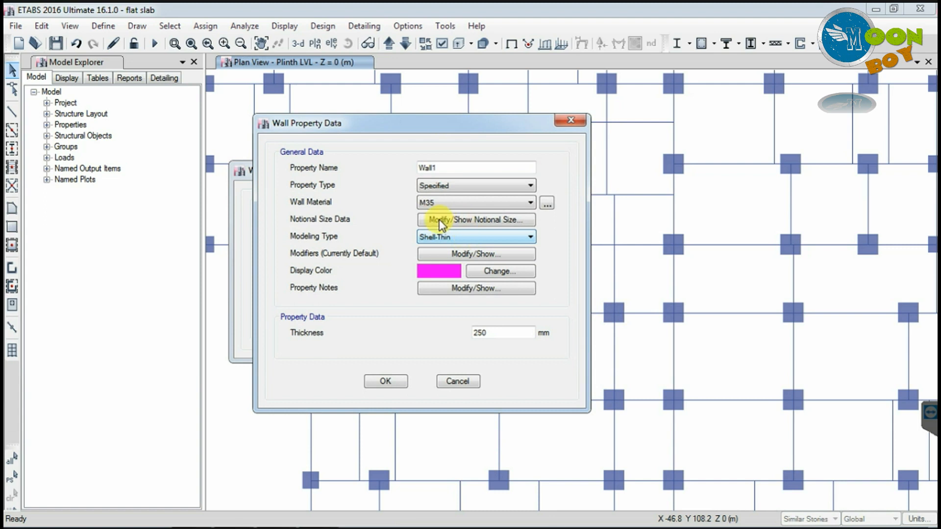
Rename the wall section as Wall200 and set its thickness to 200 mm
{"action": "left_click", "coordinate": [444, 167]}
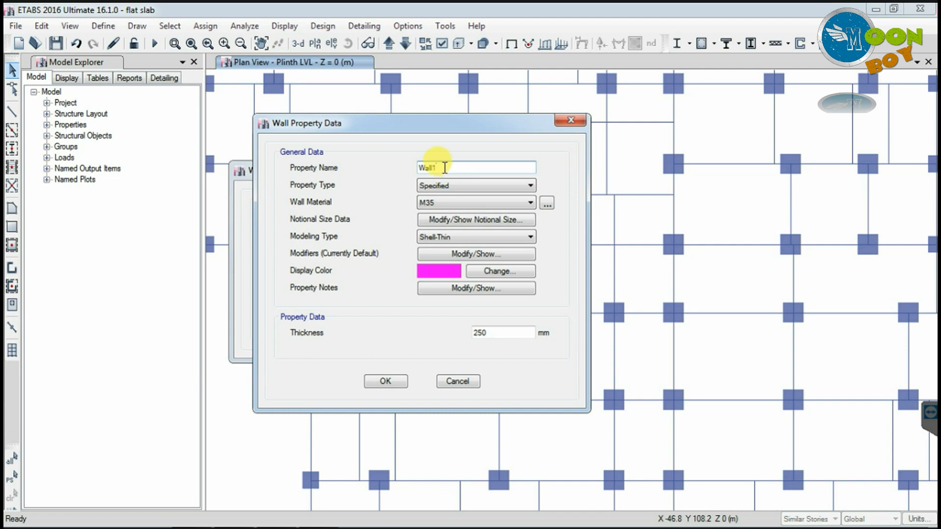
{"action": "left_click_drag", "start_coordinate": [444, 167], "coordinate": [434, 166]}
{"action": "type", "text": "200"}
{"action": "left_click", "coordinate": [497, 332]}
{"action": "left_click_drag", "start_coordinate": [496, 332], "coordinate": [431, 331]}
{"action": "type", "text": "200"}
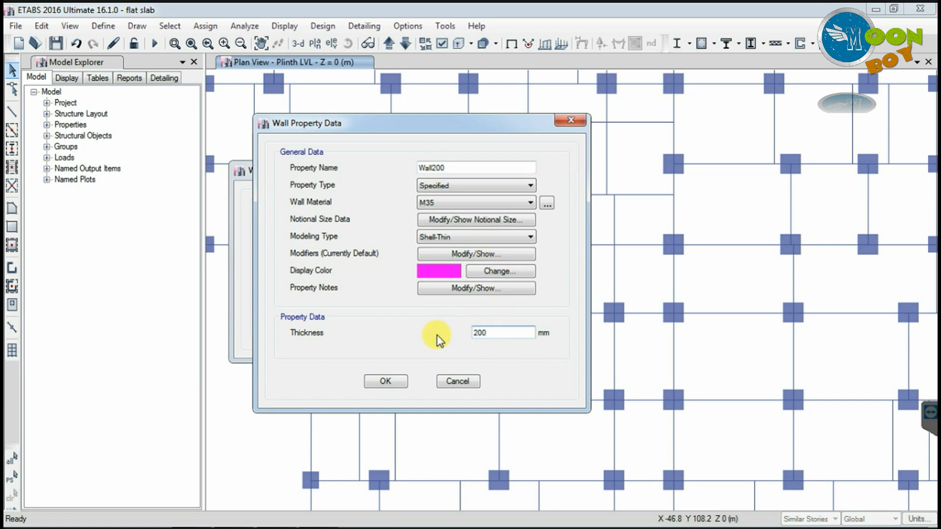
{"action": "left_click", "coordinate": [387, 381]}
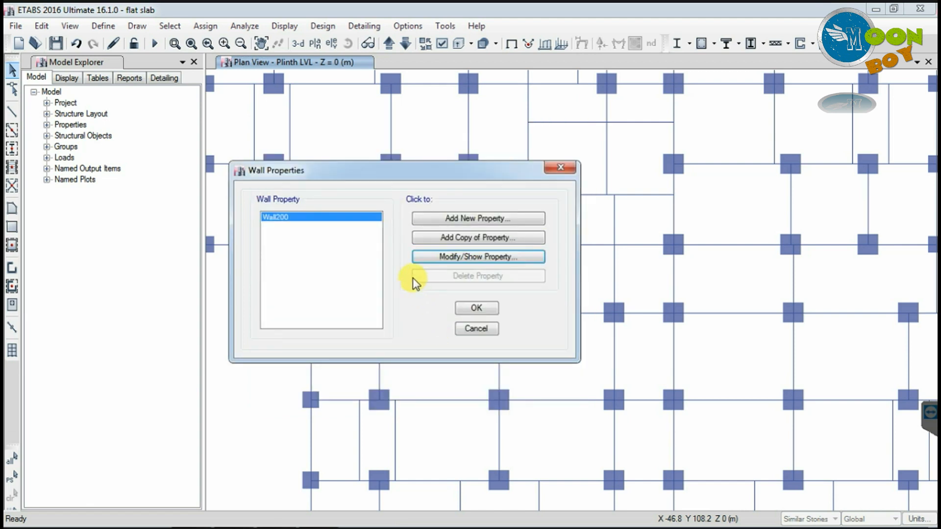
Set the shear v13 and v23 stiffness modifiers of Wall200 to 0.7
{"action": "left_click", "coordinate": [445, 260]}
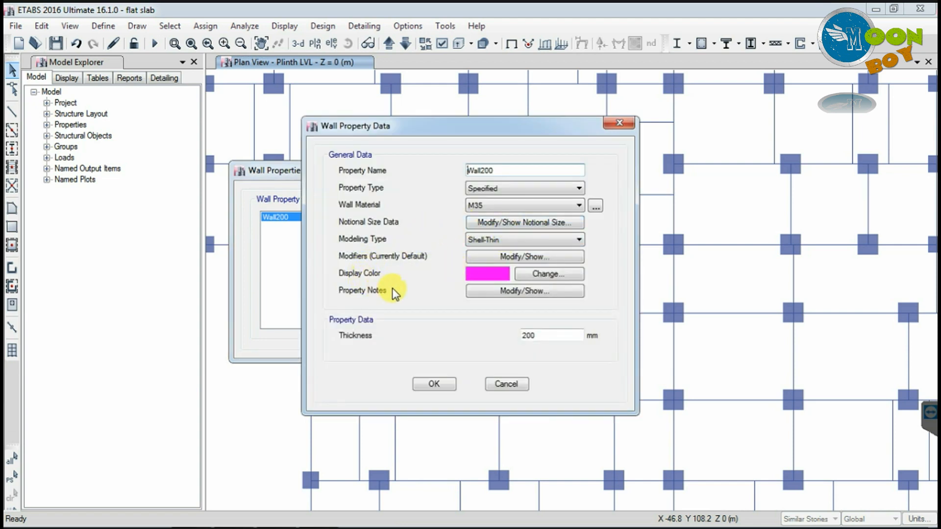
{"action": "left_click", "coordinate": [500, 255]}
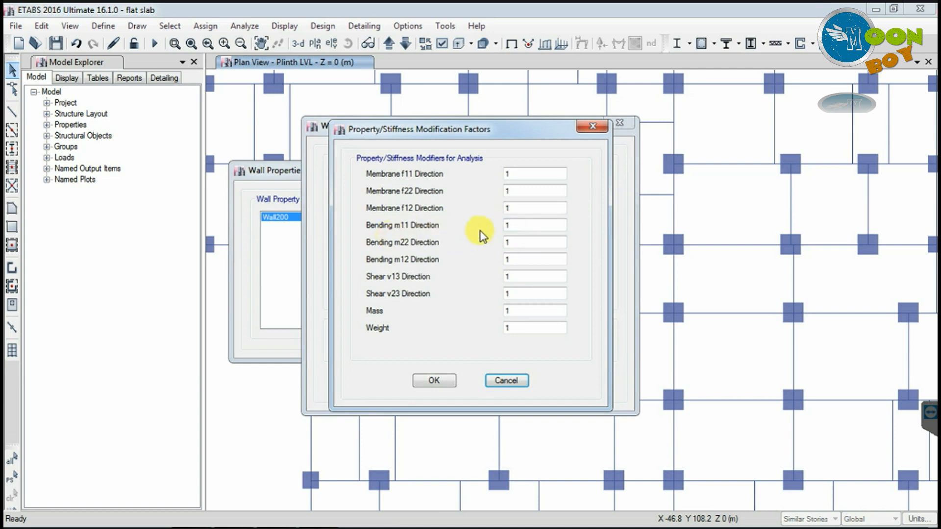
{"action": "double_click", "coordinate": [509, 225]}
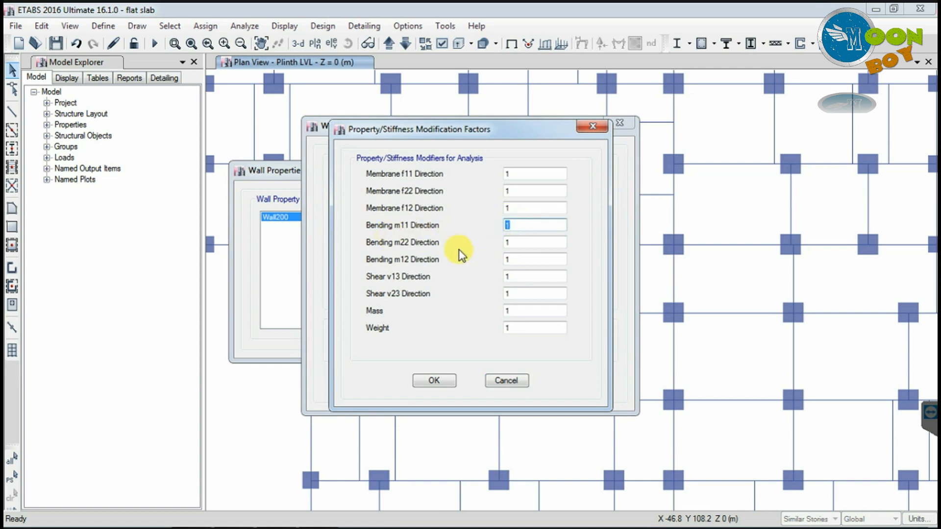
{"action": "double_click", "coordinate": [510, 277]}
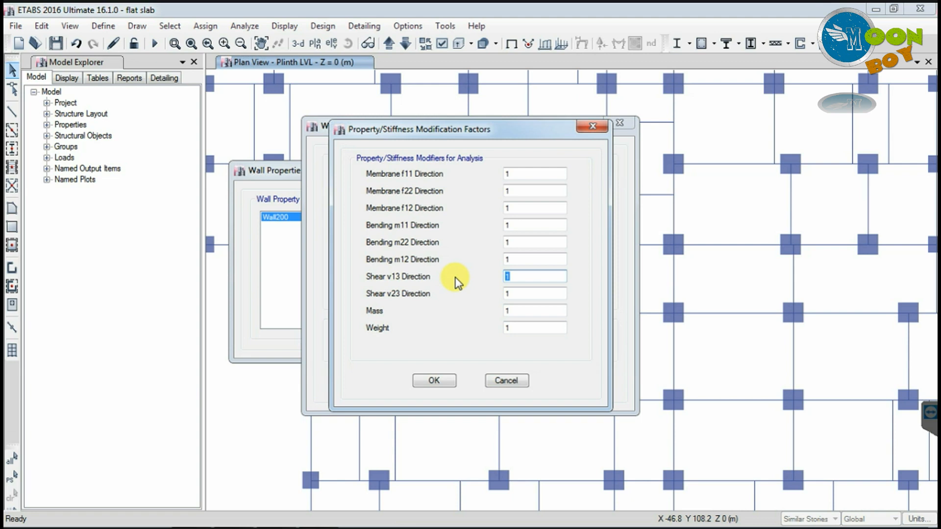
{"action": "type", "text": "0.75"}
{"action": "double_click", "coordinate": [510, 294]}
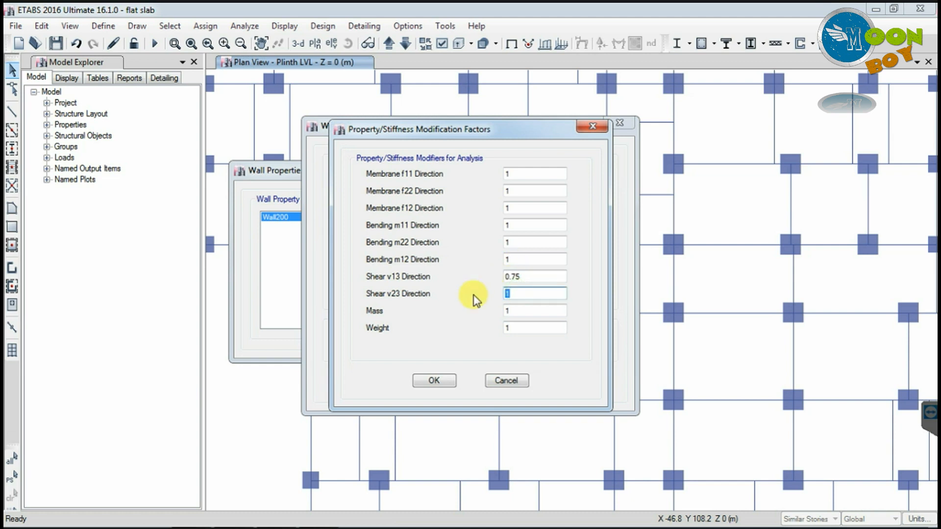
{"action": "double_click", "coordinate": [520, 276]}
{"action": "type", "text": "0.7"}
{"action": "double_click", "coordinate": [511, 295]}
{"action": "type", "text": "0.7"}
Set the bending m11, m22 and m12 stiffness modifiers of Wall200 to 0.7 and accept the wall section definition
{"action": "double_click", "coordinate": [518, 259]}
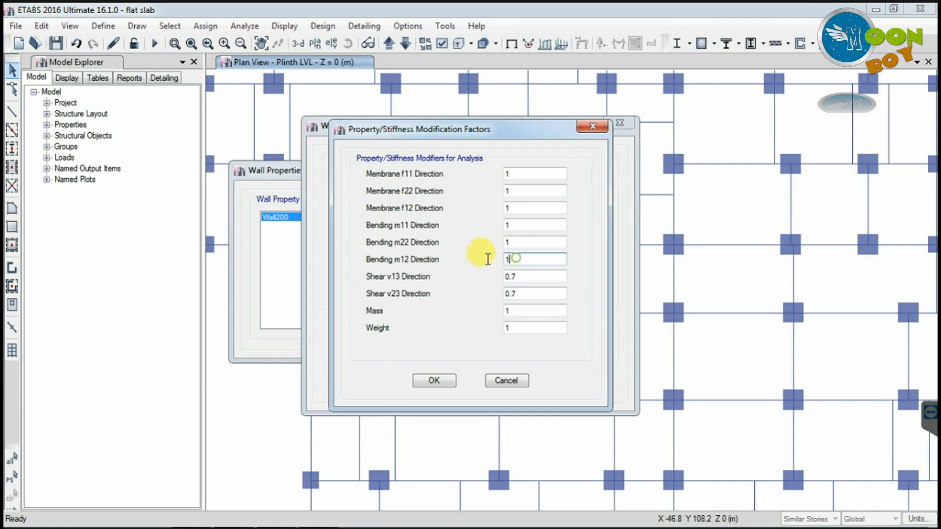
{"action": "type", "text": "0.7"}
{"action": "left_click", "coordinate": [514, 243]}
{"action": "key", "text": "BackSpace"}
{"action": "type", "text": "0.7"}
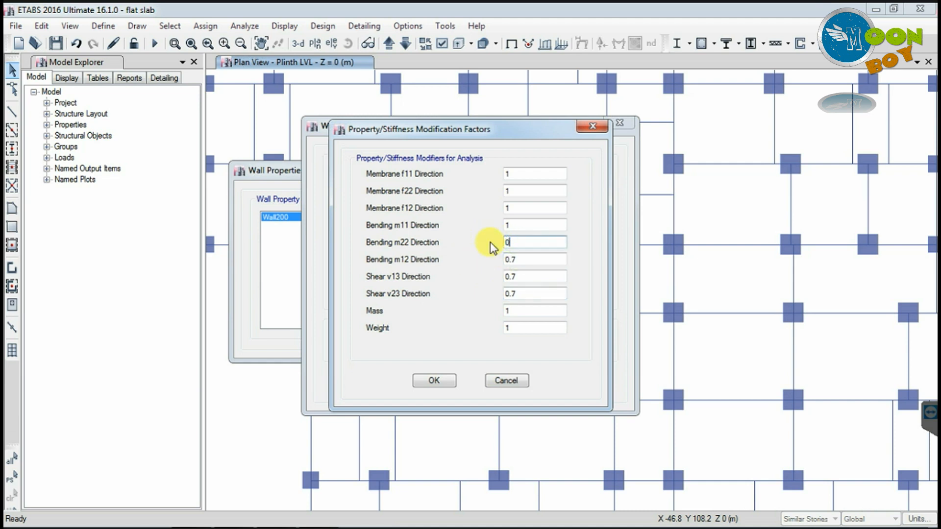
{"action": "double_click", "coordinate": [509, 225]}
{"action": "type", "text": "0.7"}
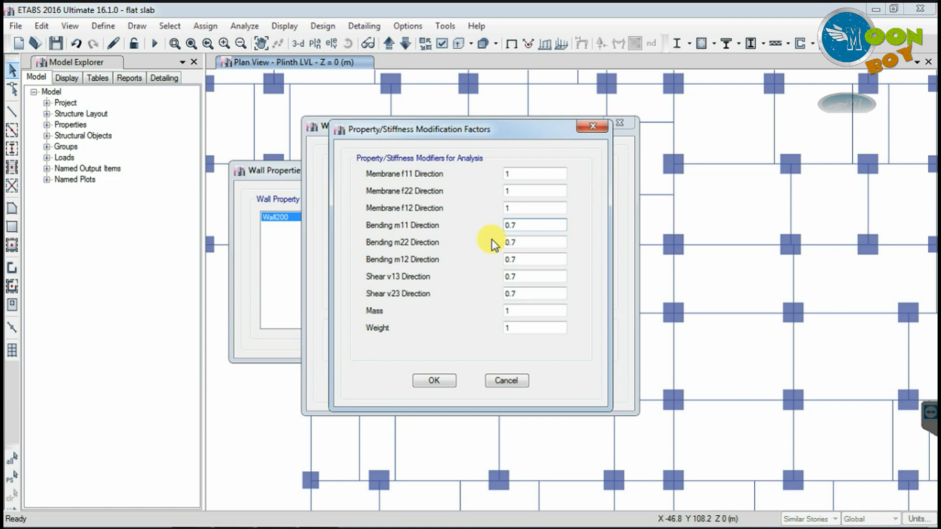
{"action": "left_click", "coordinate": [441, 383]}
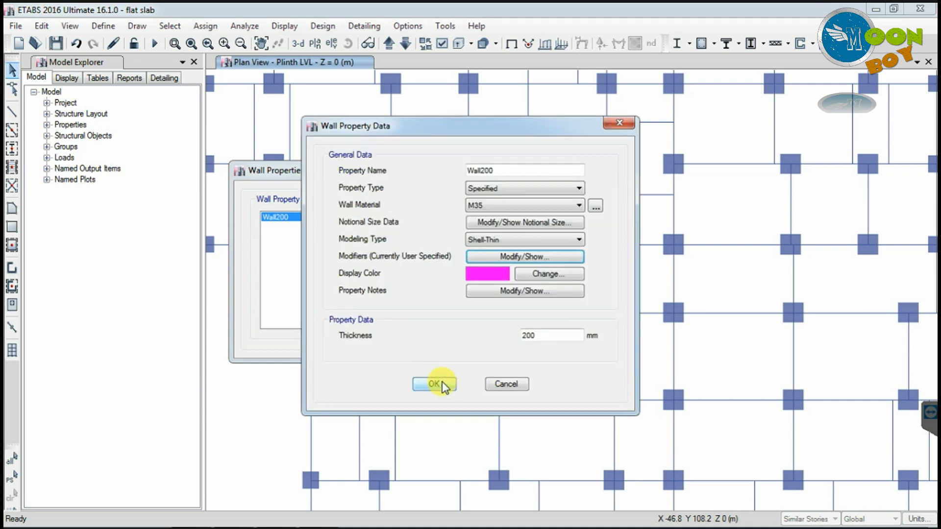
{"action": "left_click_drag", "start_coordinate": [479, 132], "coordinate": [432, 124]}
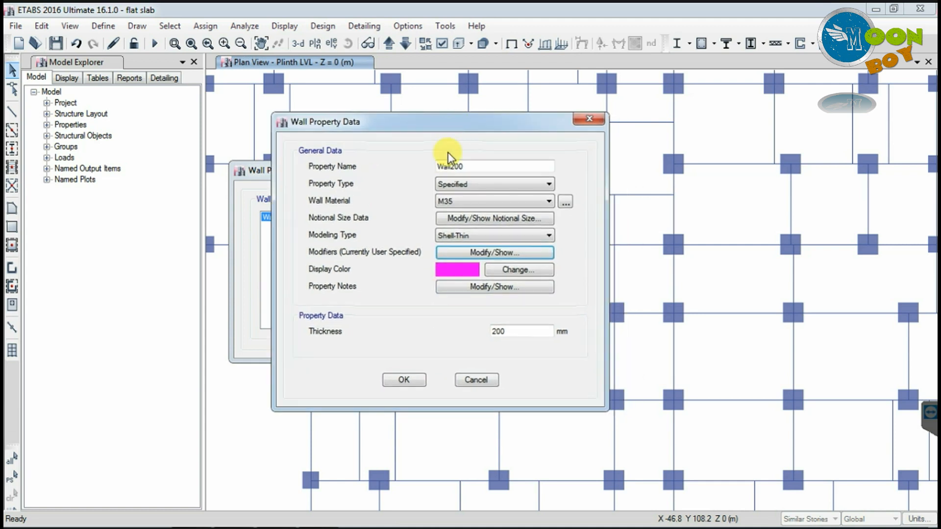
{"action": "left_click", "coordinate": [405, 381]}
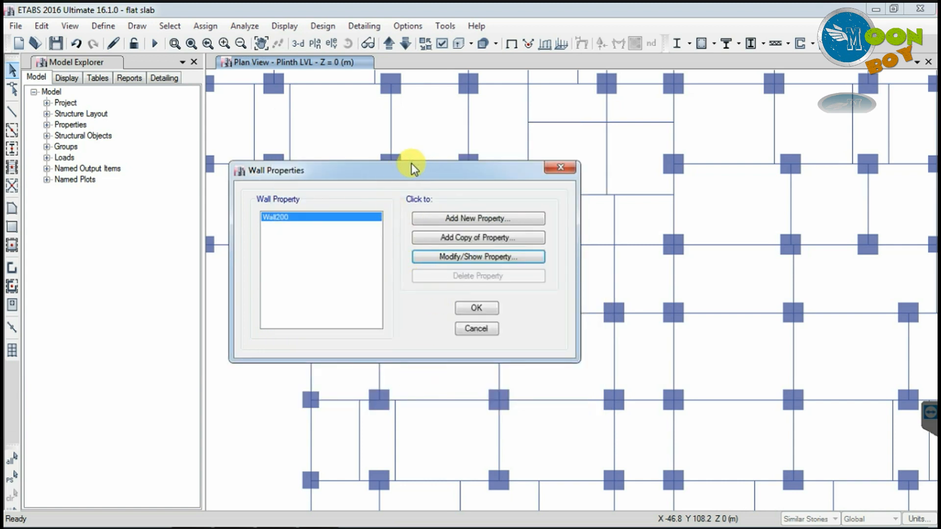
{"action": "left_click", "coordinate": [481, 308]}
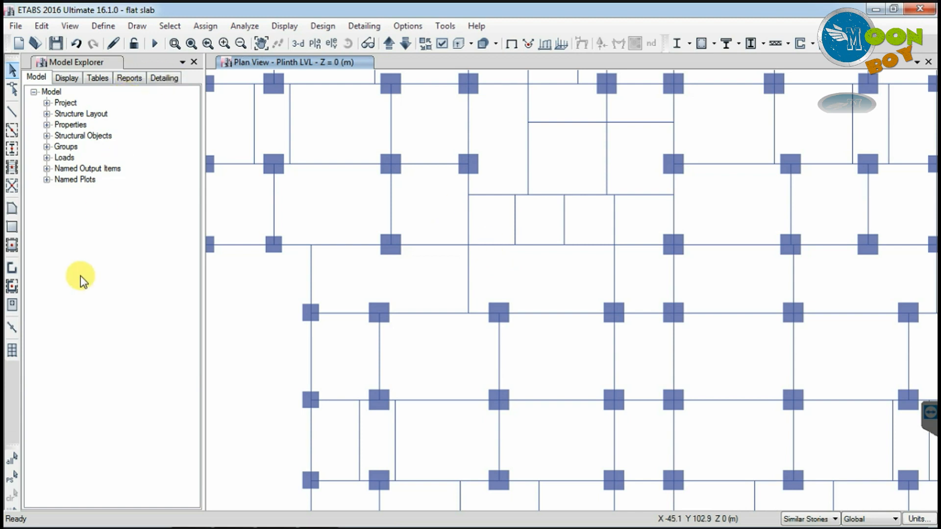
Choose Wall200 as the property for drawing pier walls and try starting a wall at the upper-left corner of the core
{"action": "left_click", "coordinate": [13, 270]}
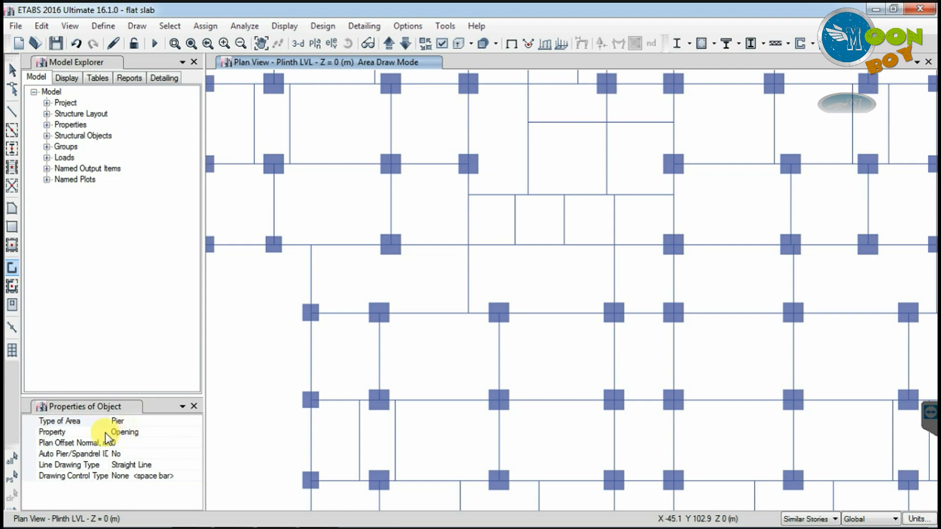
{"action": "left_click", "coordinate": [162, 433]}
{"action": "left_click", "coordinate": [196, 433]}
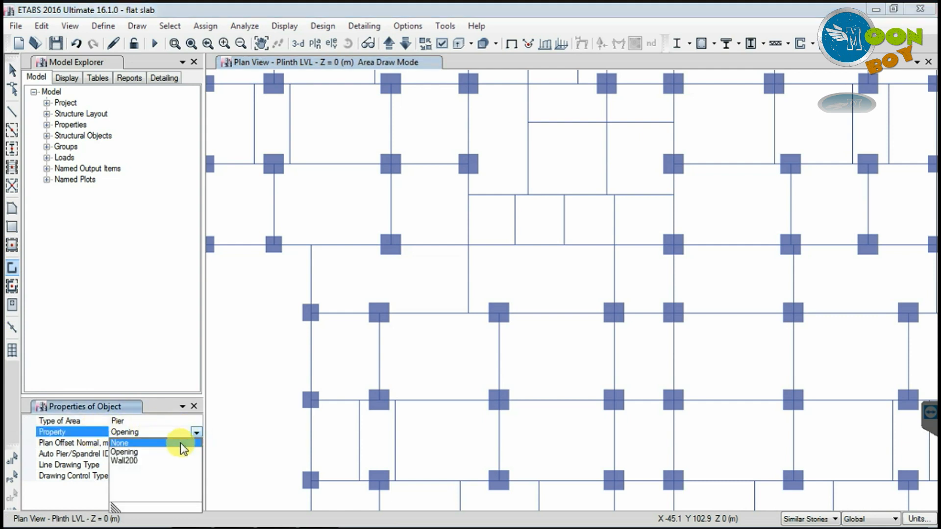
{"action": "left_click", "coordinate": [134, 460]}
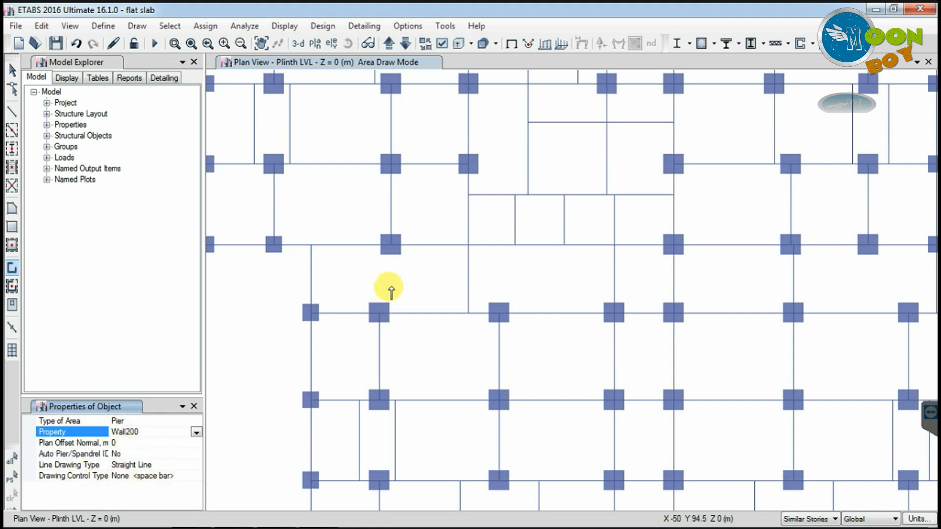
{"action": "left_click", "coordinate": [469, 196]}
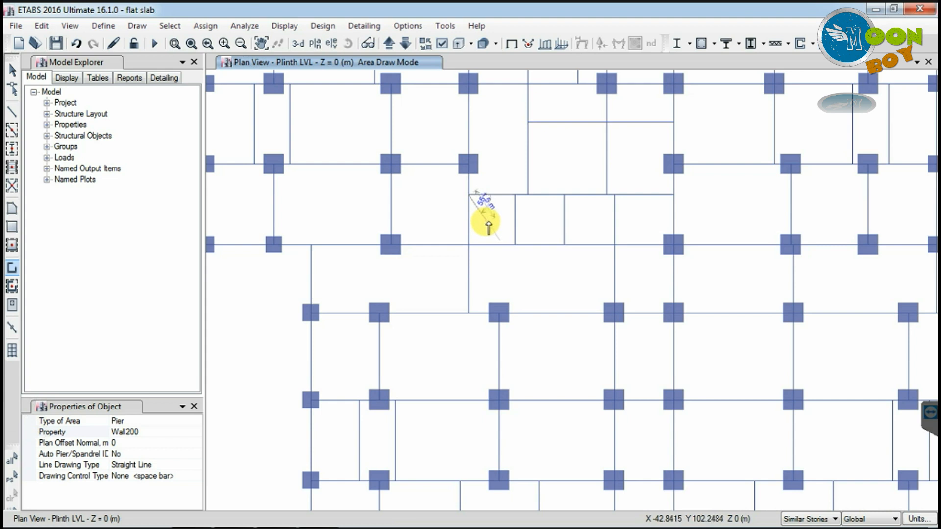
{"action": "key", "text": "Escape"}
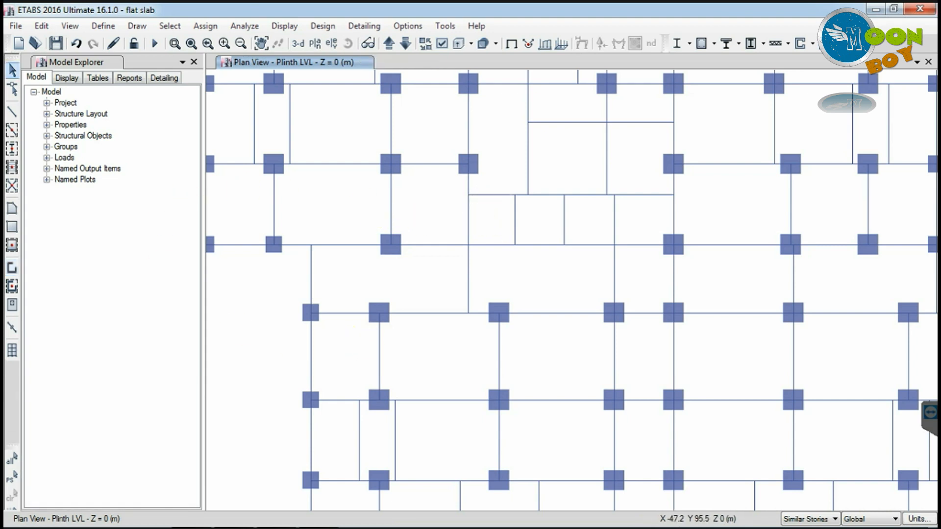
Apply drawing to All Stories and add a new window for a 3D view alongside the plan while wall drawing is active
{"action": "mouse_move", "coordinate": [814, 523]}
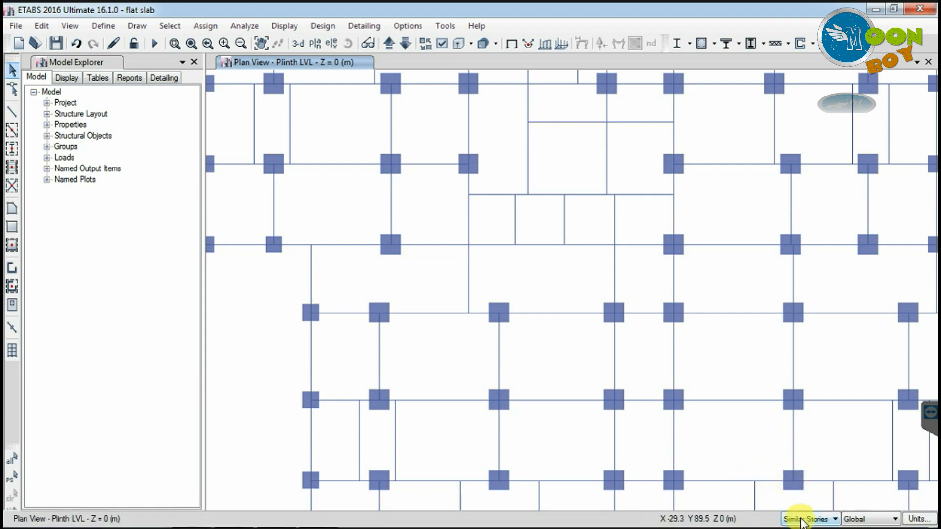
{"action": "left_click", "coordinate": [802, 519]}
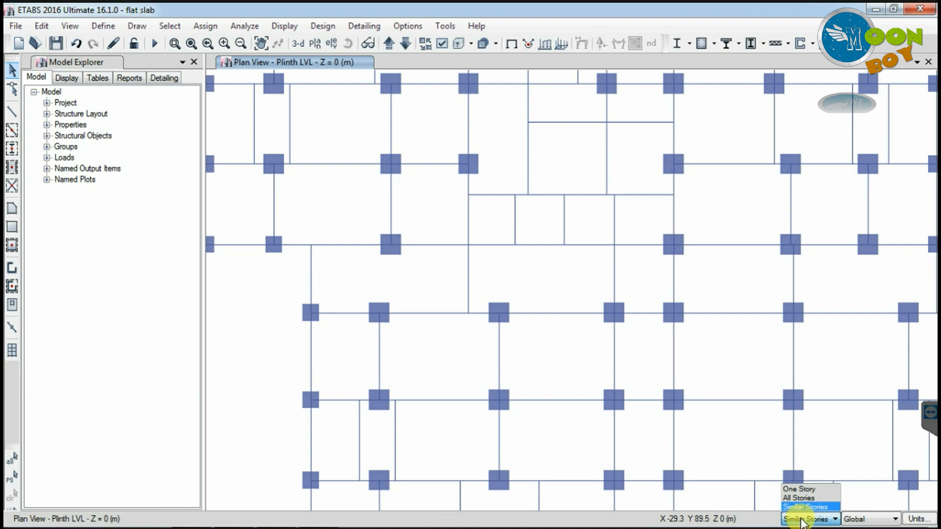
{"action": "left_click", "coordinate": [802, 498]}
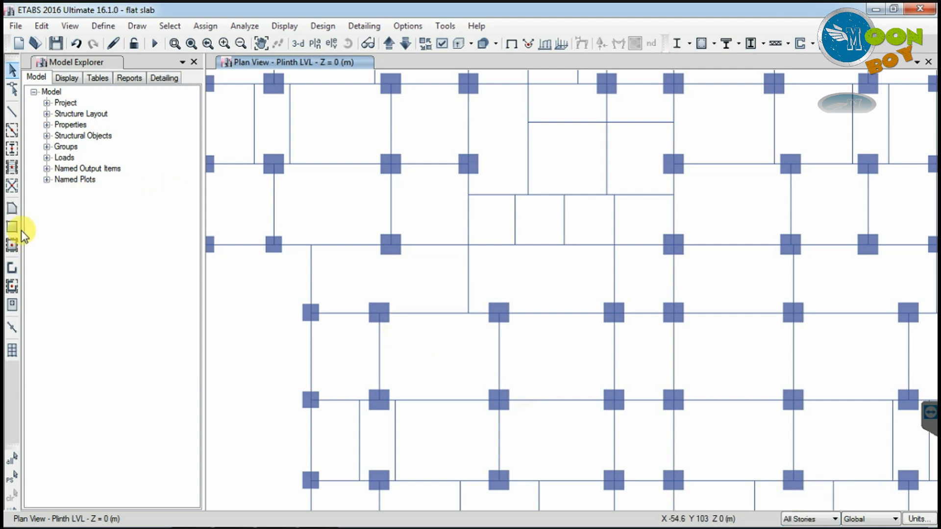
{"action": "left_click", "coordinate": [13, 268]}
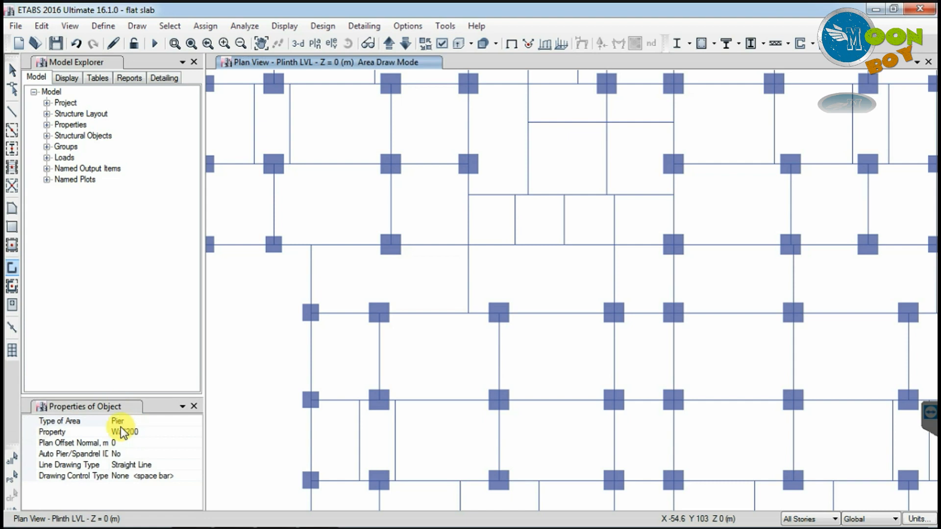
{"action": "left_click", "coordinate": [917, 61]}
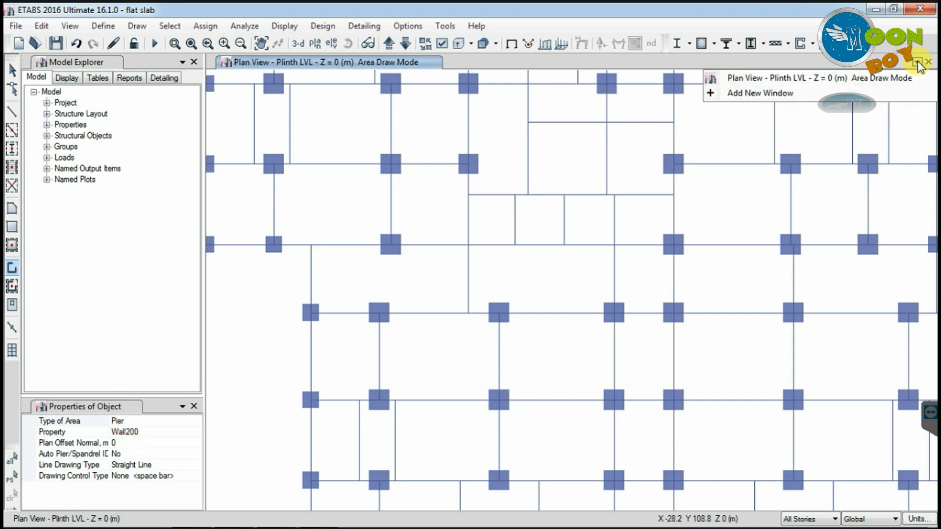
{"action": "left_click", "coordinate": [786, 93]}
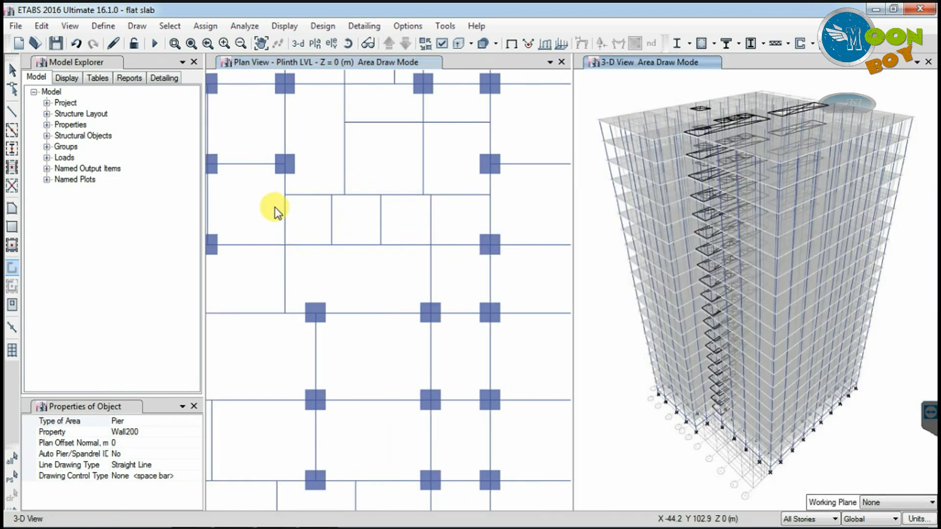
Draw Wall200 pier walls along the lower core's left, bottom and right sides on all stories, leaving its upper side open
{"action": "left_click", "coordinate": [285, 196]}
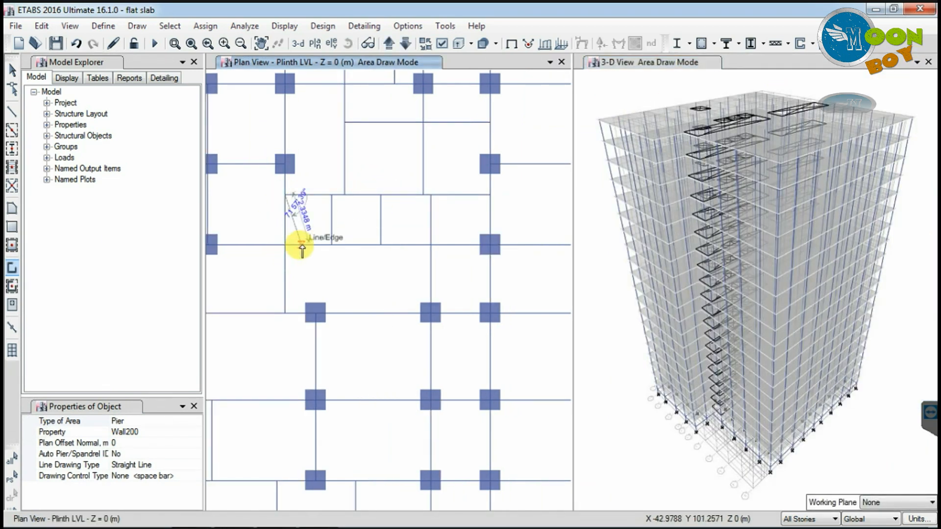
{"action": "left_click", "coordinate": [285, 244]}
{"action": "left_click", "coordinate": [331, 245]}
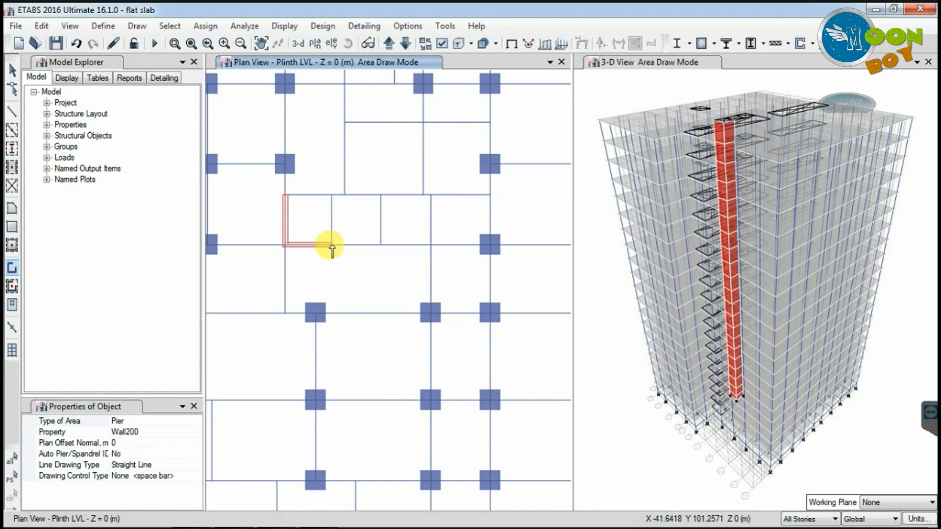
{"action": "left_click", "coordinate": [381, 246]}
{"action": "left_click", "coordinate": [430, 245]}
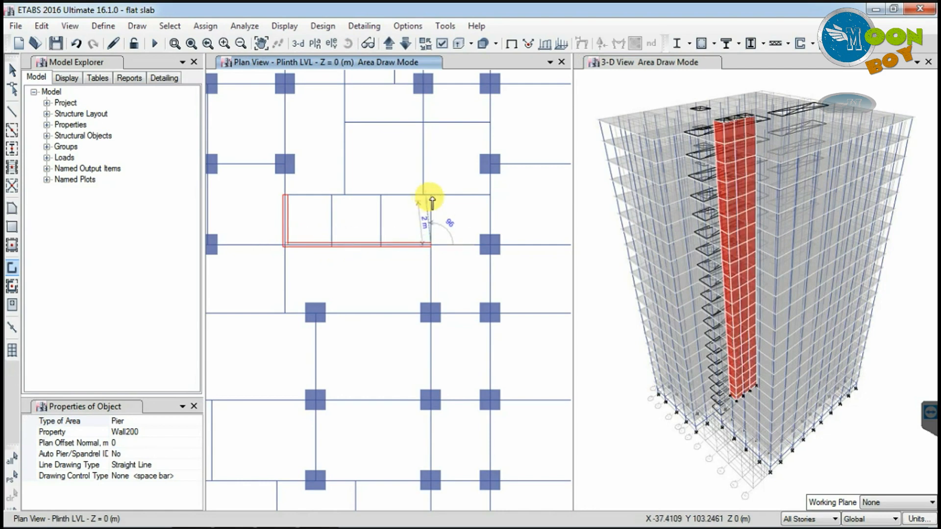
{"action": "left_click", "coordinate": [432, 196]}
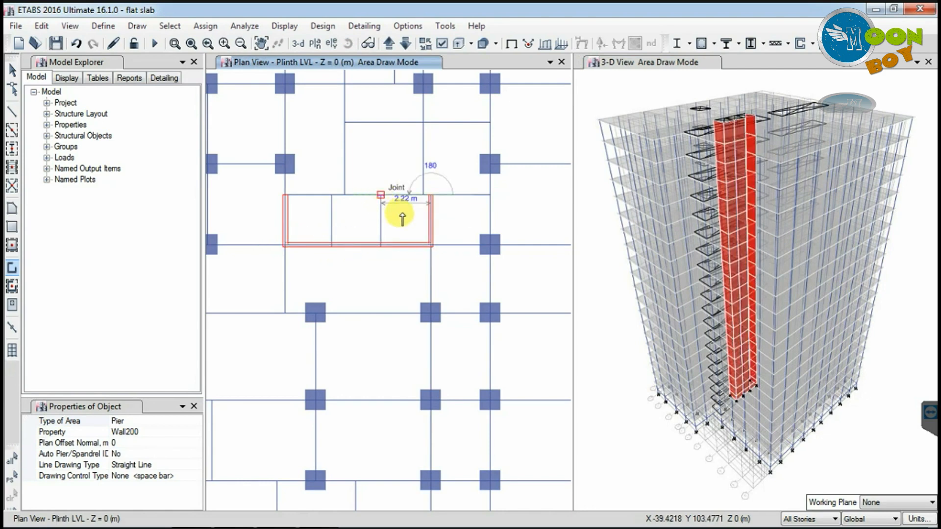
{"action": "key", "text": "Escape"}
Draw two Wall200 partition walls across the lower core at its intermediate joints, dividing it into three cells
{"action": "left_click", "coordinate": [381, 245]}
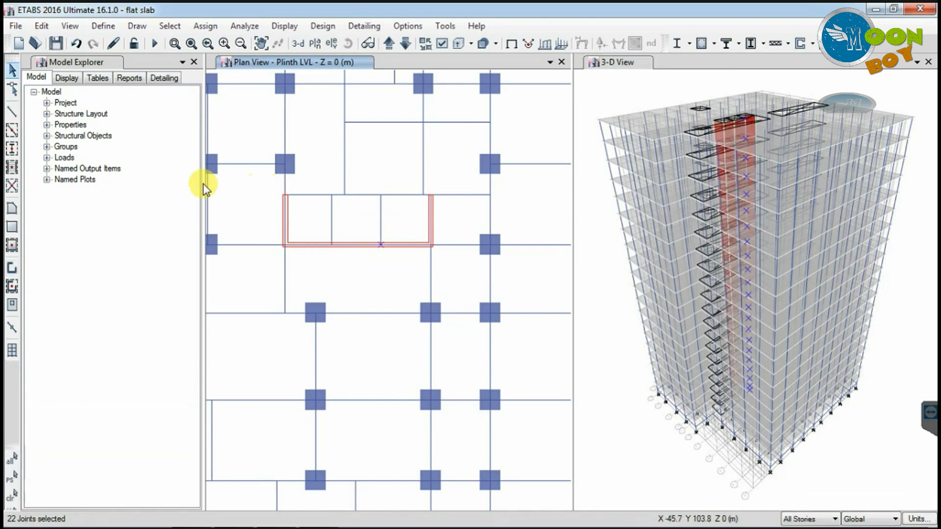
{"action": "left_click", "coordinate": [12, 267]}
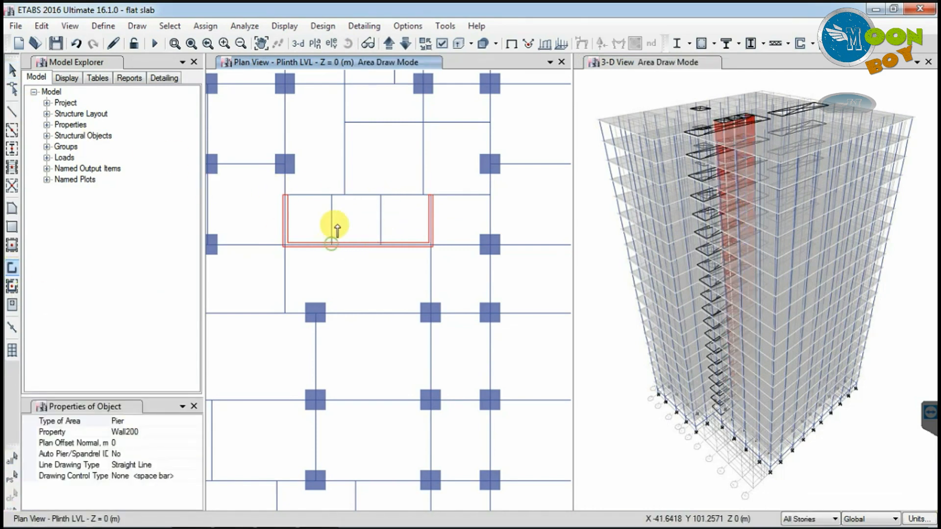
{"action": "left_click", "coordinate": [332, 196]}
{"action": "right_click", "coordinate": [375, 224]}
{"action": "left_click", "coordinate": [382, 245]}
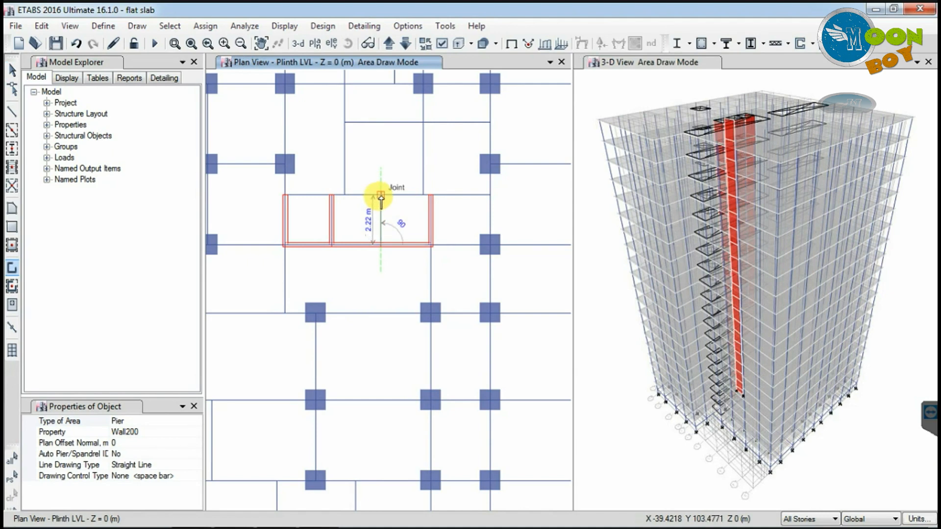
{"action": "left_click", "coordinate": [381, 195]}
{"action": "right_click", "coordinate": [410, 218]}
Draw Wall200 walls along the top, right and bottom sides of the small upper core
{"action": "middle_click_drag", "start_coordinate": [356, 93], "coordinate": [353, 252]}
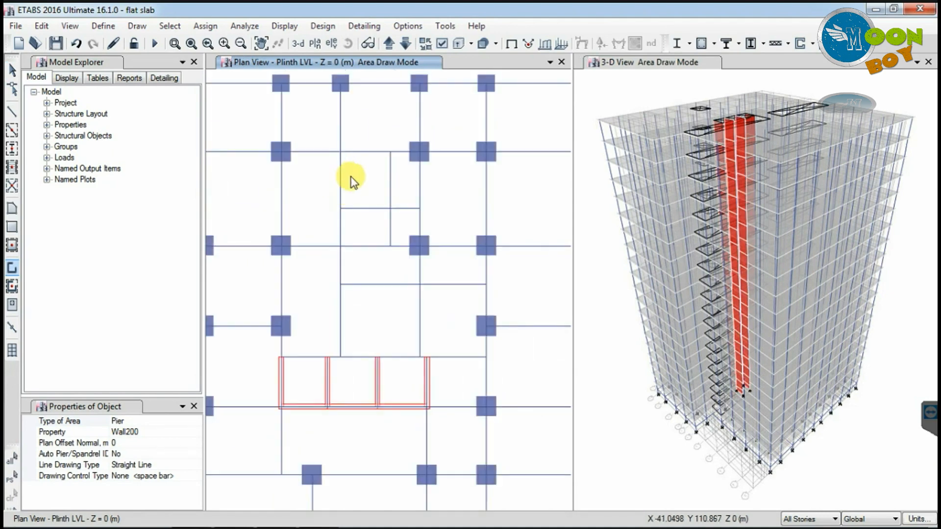
{"action": "scroll", "coordinate": [347, 148], "scroll_direction": "up", "scroll_amount": 3}
{"action": "left_click", "coordinate": [334, 156]}
{"action": "left_click", "coordinate": [432, 155]}
{"action": "left_click", "coordinate": [431, 267]}
{"action": "left_click", "coordinate": [333, 268]}
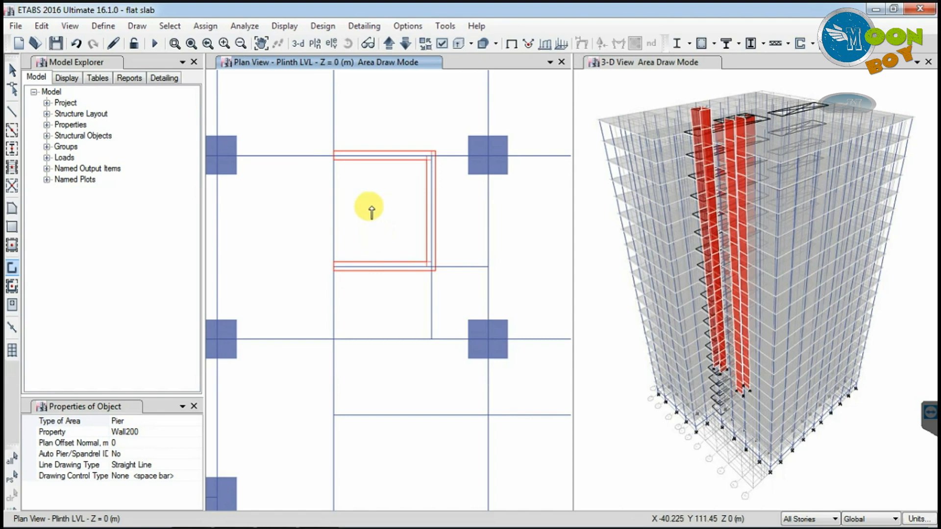
Close the lower core with walls along its upper side and the small upper core with a wall on its left side
{"action": "scroll", "coordinate": [288, 285], "scroll_direction": "down", "scroll_amount": 3}
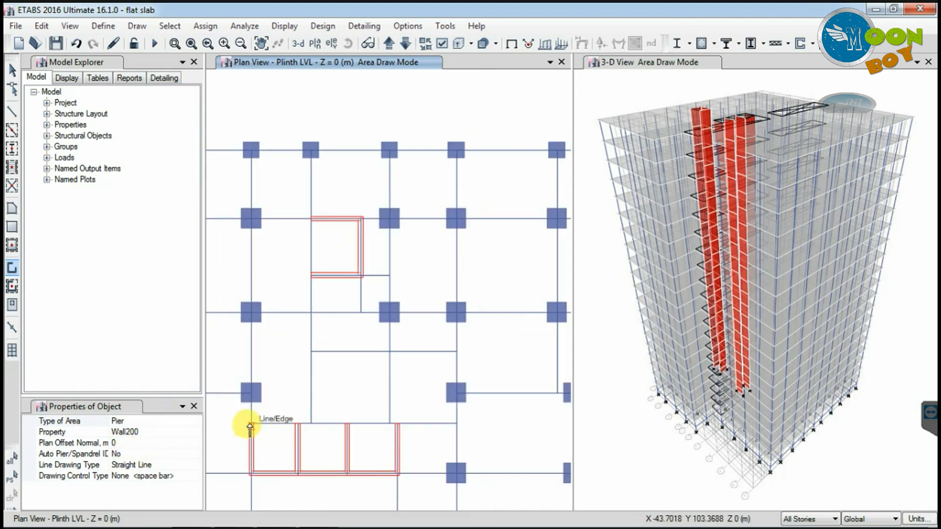
{"action": "left_click", "coordinate": [252, 425]}
{"action": "left_click", "coordinate": [299, 424]}
{"action": "left_click", "coordinate": [348, 424]}
{"action": "left_click", "coordinate": [399, 427]}
{"action": "right_click", "coordinate": [378, 361]}
{"action": "left_click", "coordinate": [311, 223]}
{"action": "left_click", "coordinate": [311, 277]}
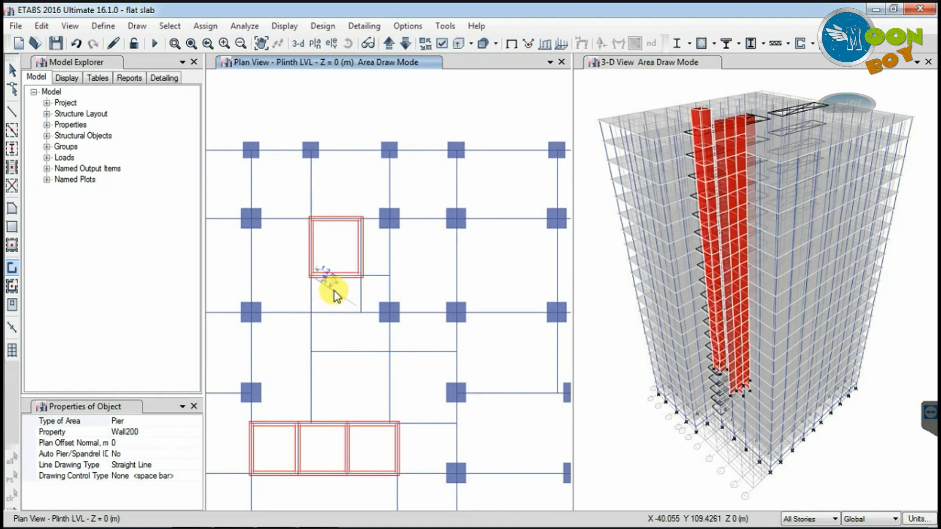
{"action": "left_click", "coordinate": [152, 431]}
{"action": "left_click", "coordinate": [131, 443]}
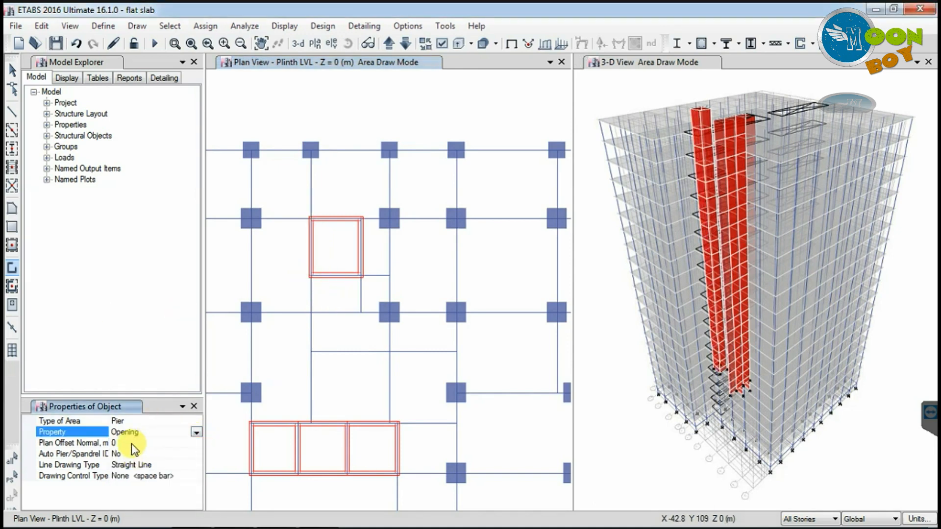
{"action": "left_click", "coordinate": [153, 465]}
{"action": "left_click", "coordinate": [196, 465]}
{"action": "left_click", "coordinate": [166, 442]}
{"action": "left_click", "coordinate": [193, 478]}
{"action": "left_click", "coordinate": [196, 477]}
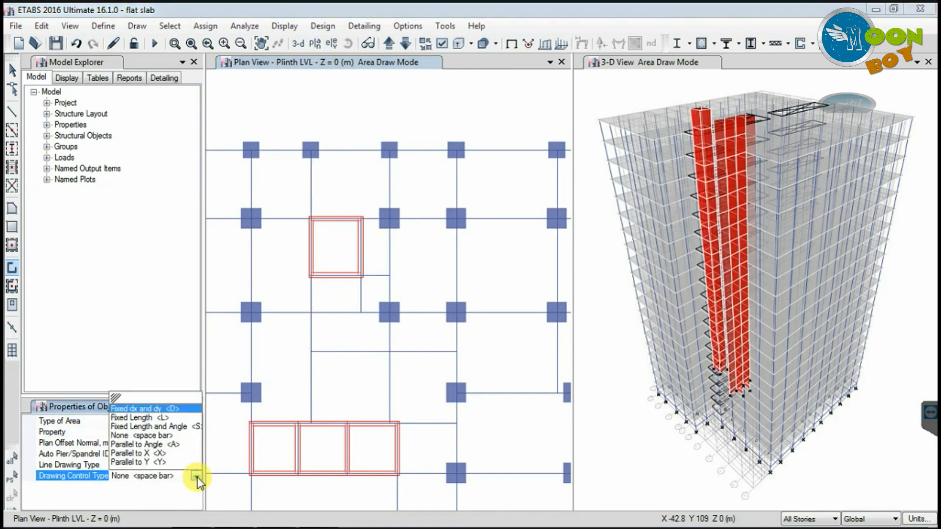
{"action": "left_click", "coordinate": [170, 410]}
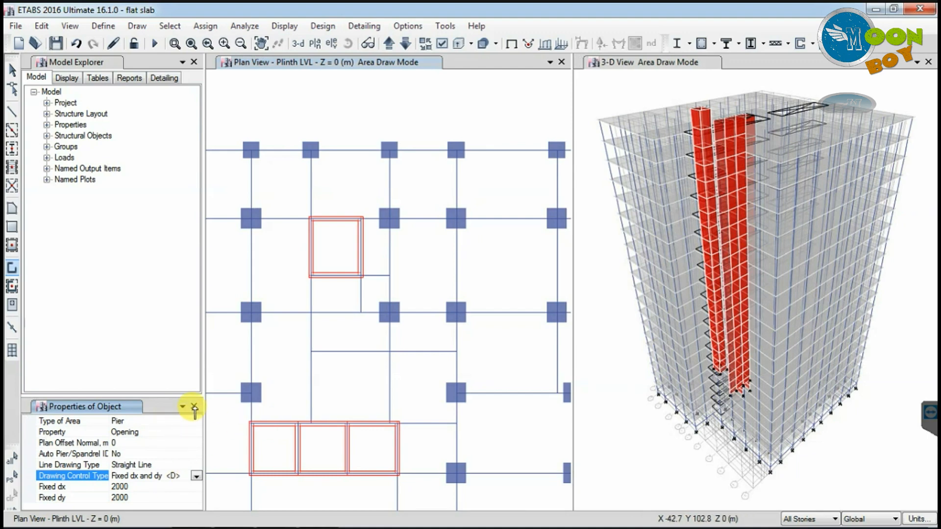
{"action": "left_click", "coordinate": [12, 70]}
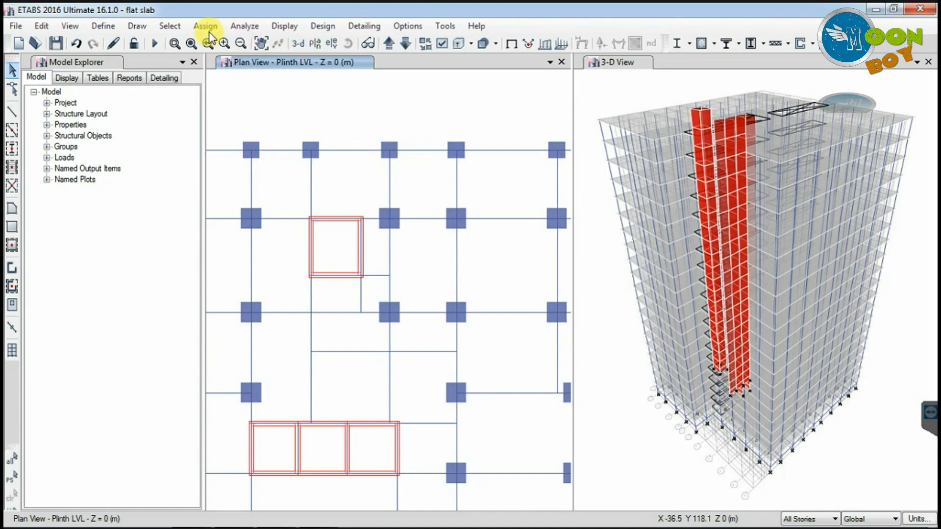
Select all objects of type Walls and show only the selected objects in the plan window
{"action": "left_click", "coordinate": [170, 26]}
{"action": "mouse_move", "coordinate": [300, 44]}
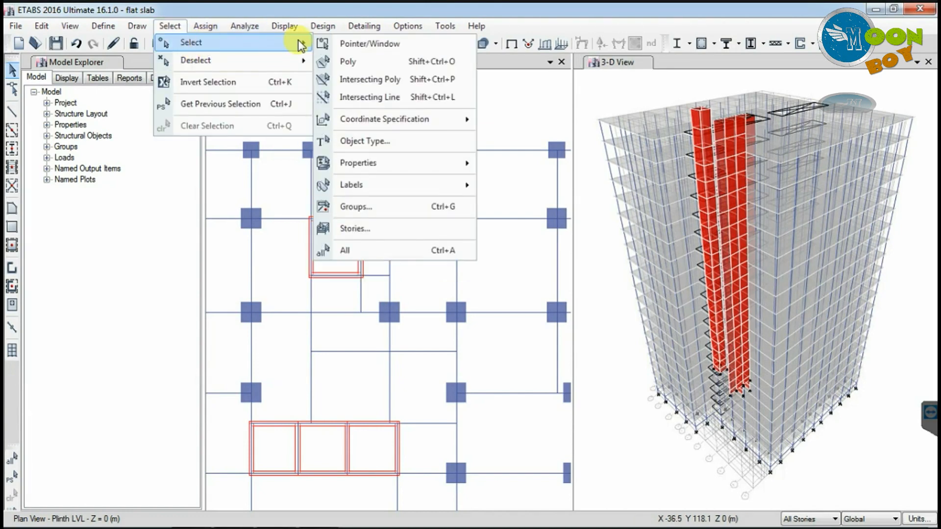
{"action": "left_click", "coordinate": [381, 142]}
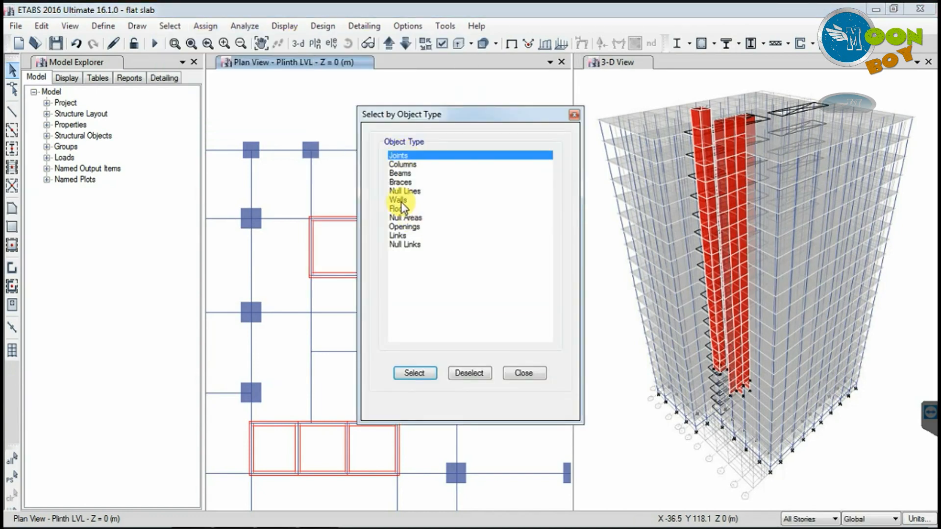
{"action": "left_click", "coordinate": [398, 200]}
{"action": "left_click", "coordinate": [422, 373]}
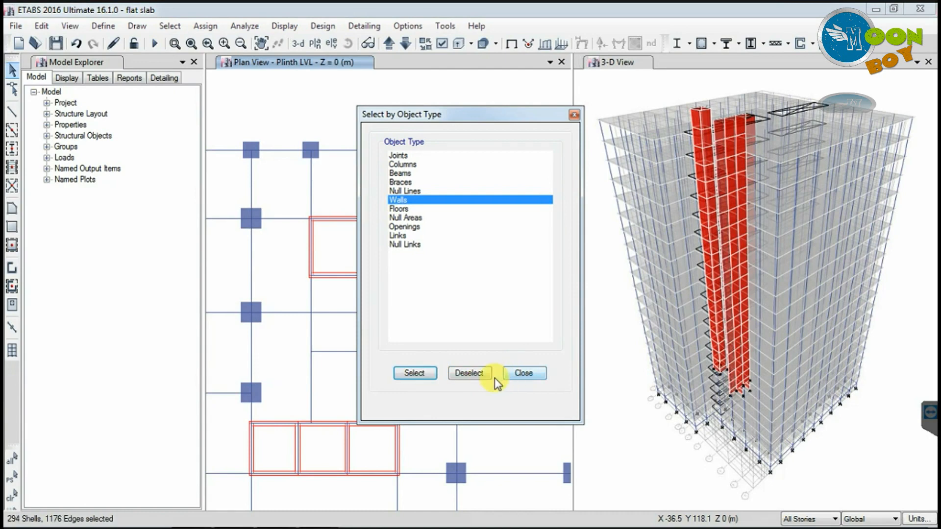
{"action": "left_click", "coordinate": [522, 374]}
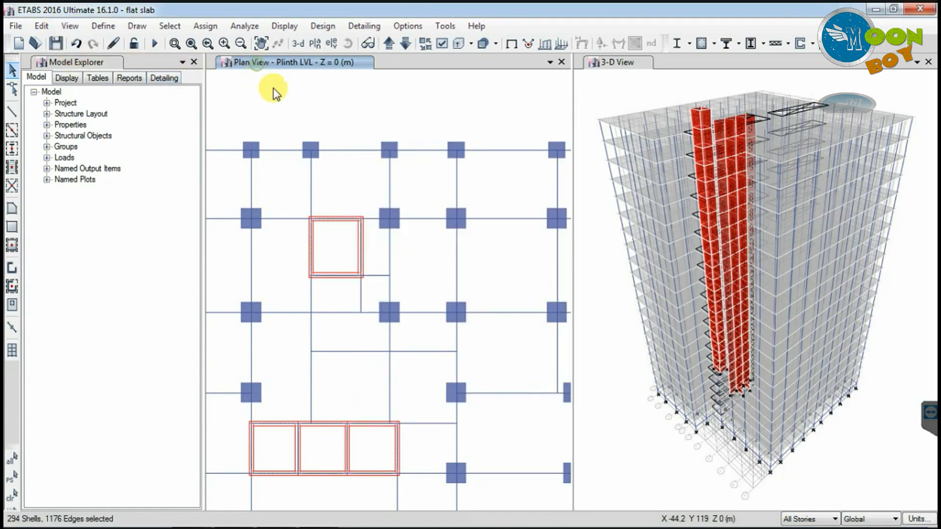
{"action": "scroll", "coordinate": [350, 137], "scroll_direction": "down", "scroll_amount": 2}
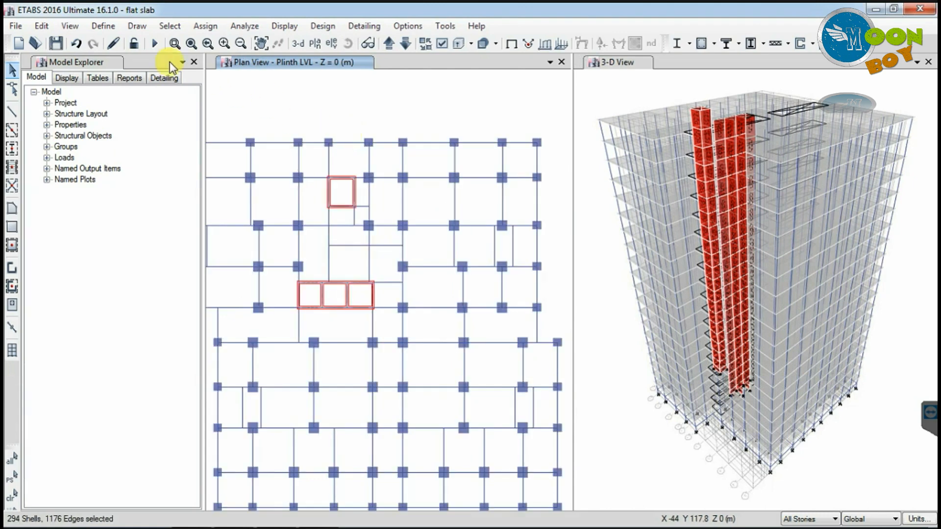
{"action": "left_click", "coordinate": [69, 28]}
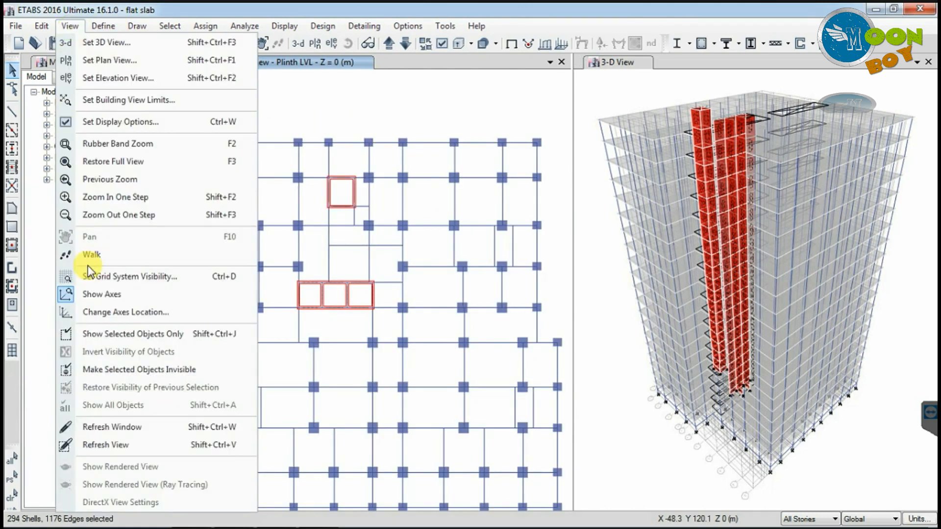
{"action": "left_click", "coordinate": [106, 337]}
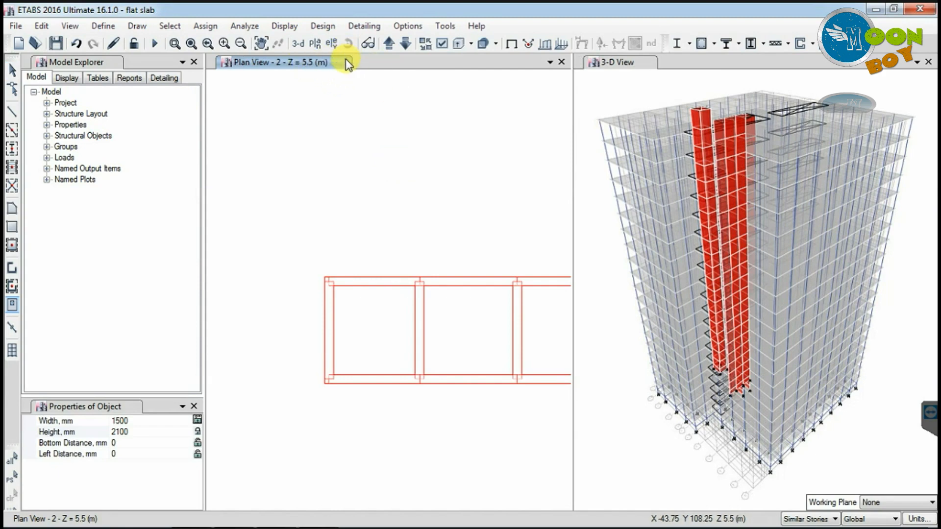
Show the isolated core walls in the default 3D view and examine them from several angles and distances
{"action": "left_click", "coordinate": [300, 45]}
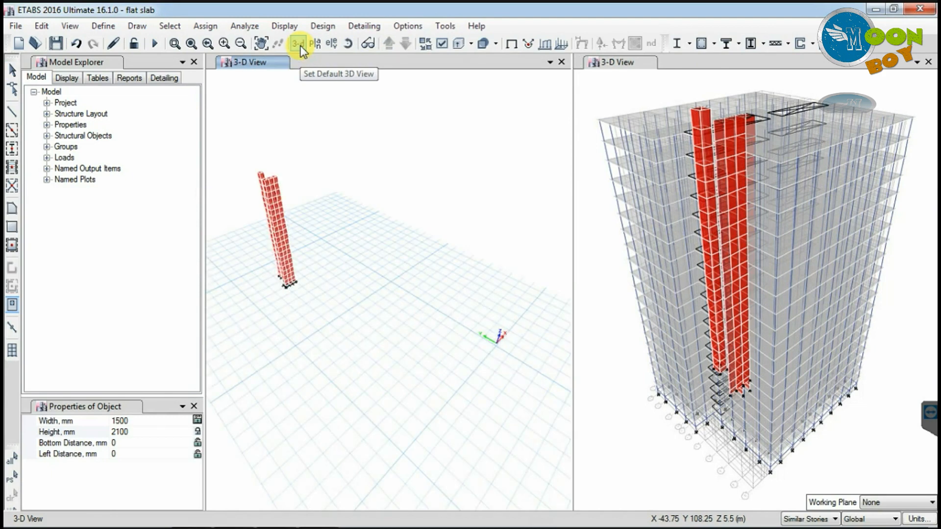
{"action": "scroll", "coordinate": [248, 196], "scroll_direction": "up", "scroll_amount": 5}
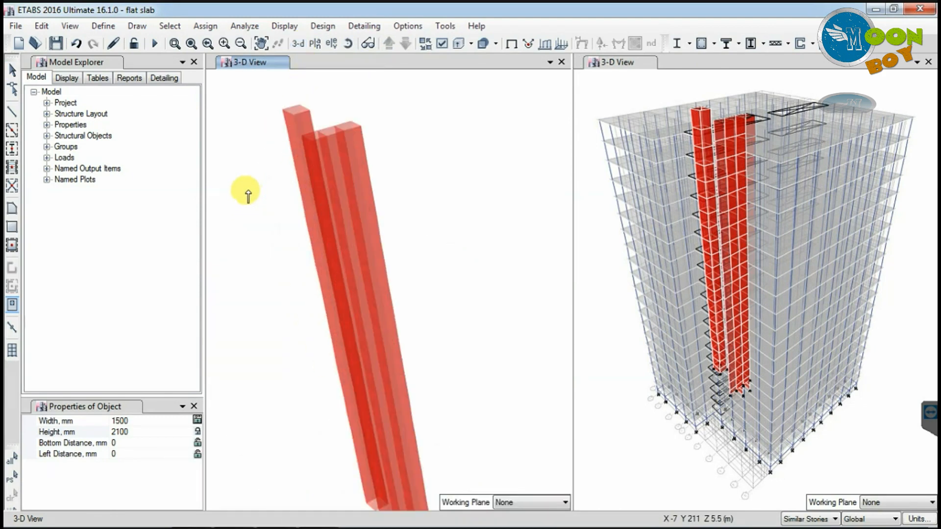
{"action": "left_click", "coordinate": [347, 43]}
{"action": "left_click_drag", "start_coordinate": [325, 234], "coordinate": [302, 368]}
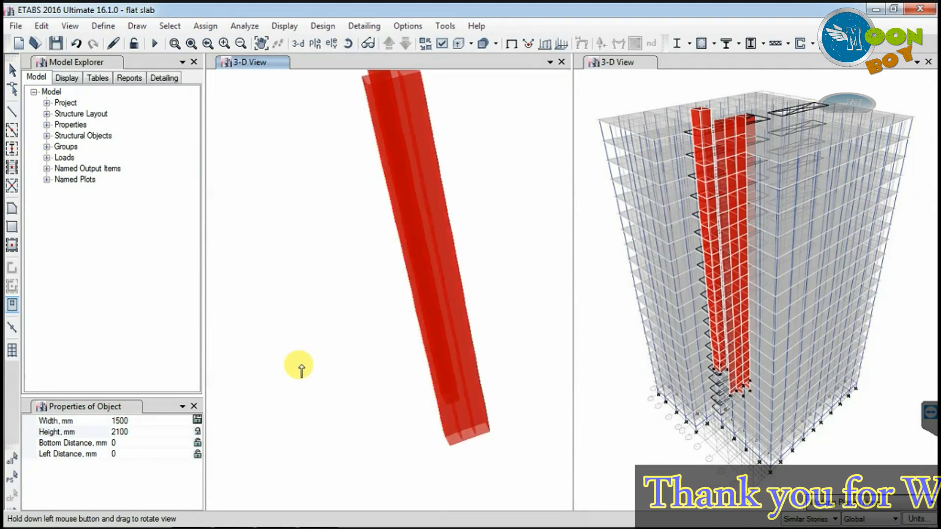
{"action": "scroll", "coordinate": [320, 357], "scroll_direction": "down", "scroll_amount": 6}
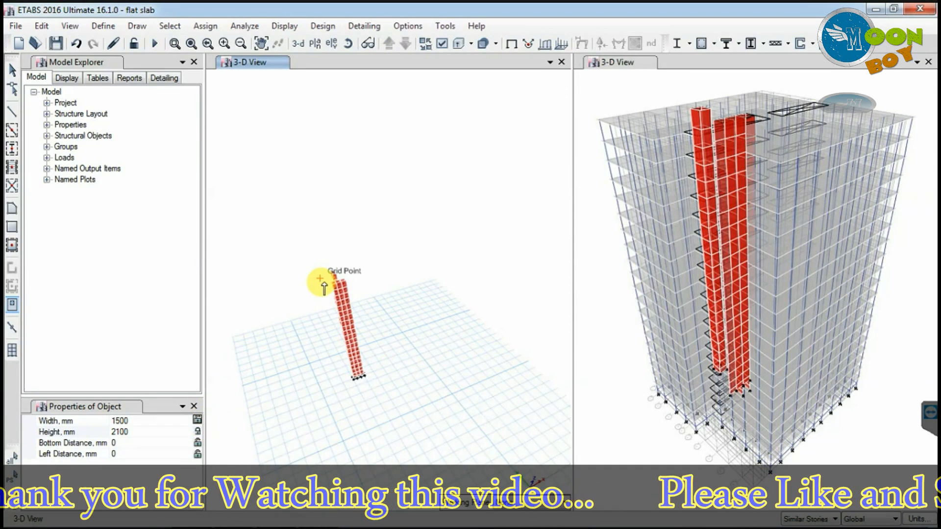
{"action": "scroll", "coordinate": [323, 289], "scroll_direction": "up", "scroll_amount": 5}
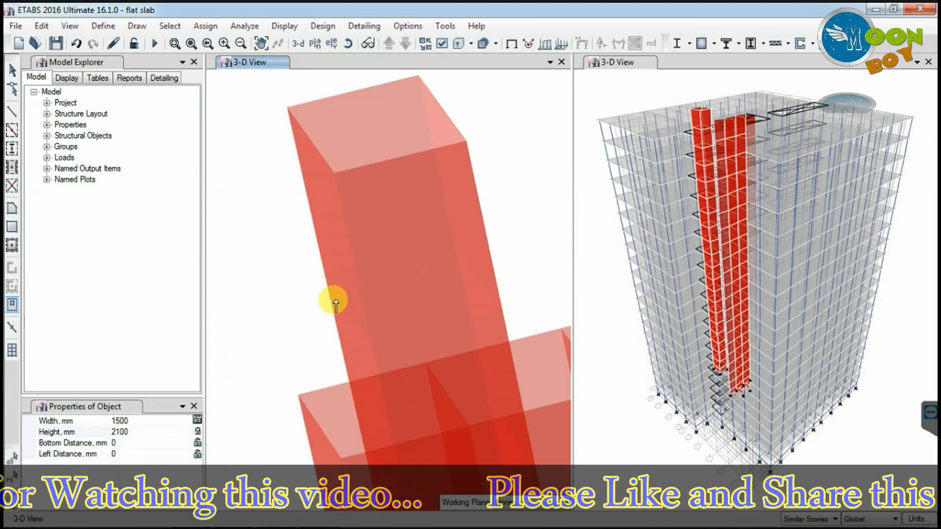
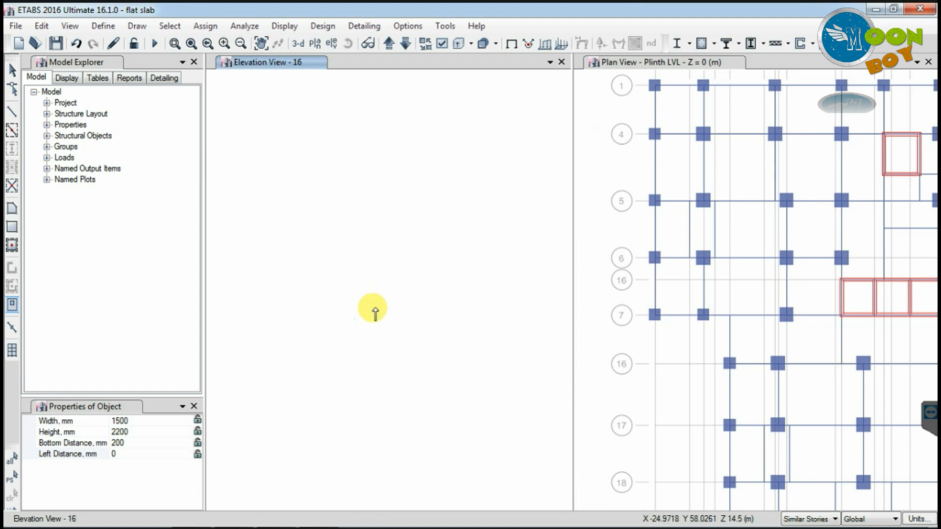
Restore the full elevation view and apply the elevation named 16 that is listed after 10
{"action": "left_click", "coordinate": [192, 44]}
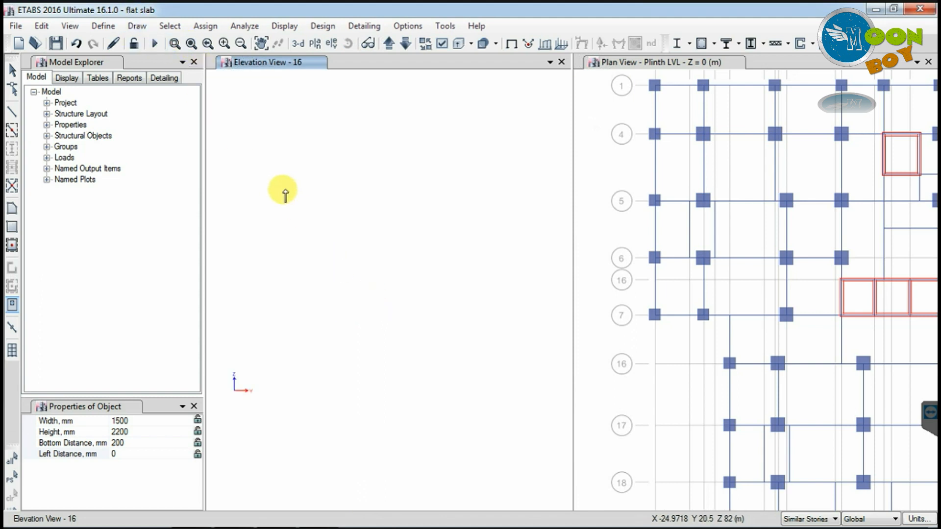
{"action": "left_click", "coordinate": [333, 43]}
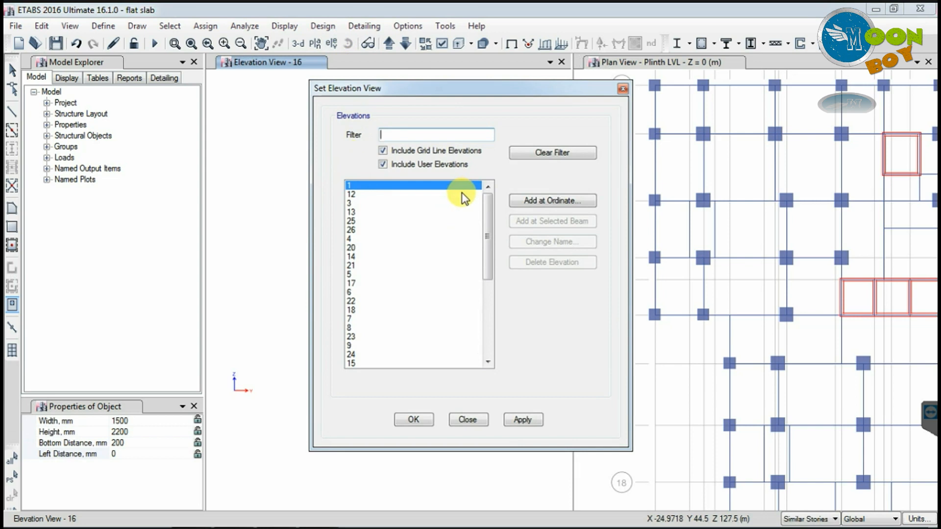
{"action": "left_click_drag", "start_coordinate": [487, 246], "coordinate": [485, 337]}
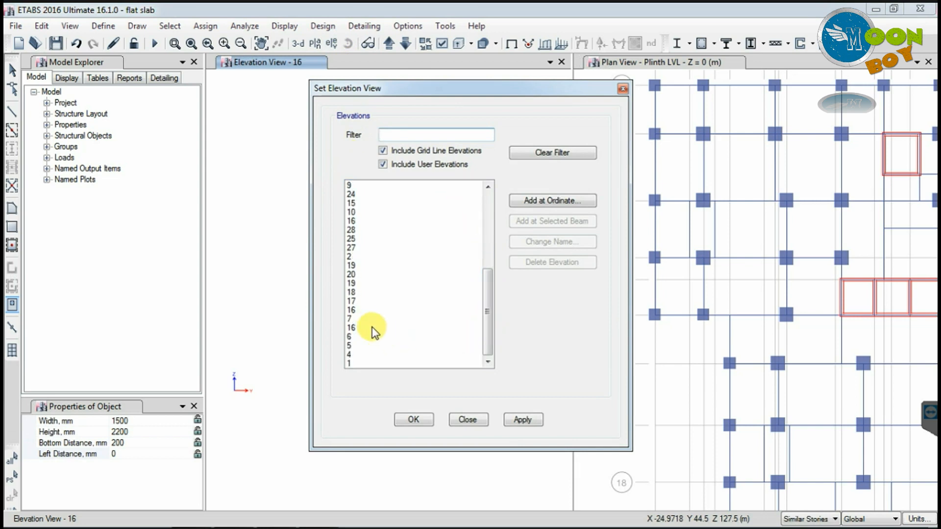
{"action": "left_click", "coordinate": [362, 220]}
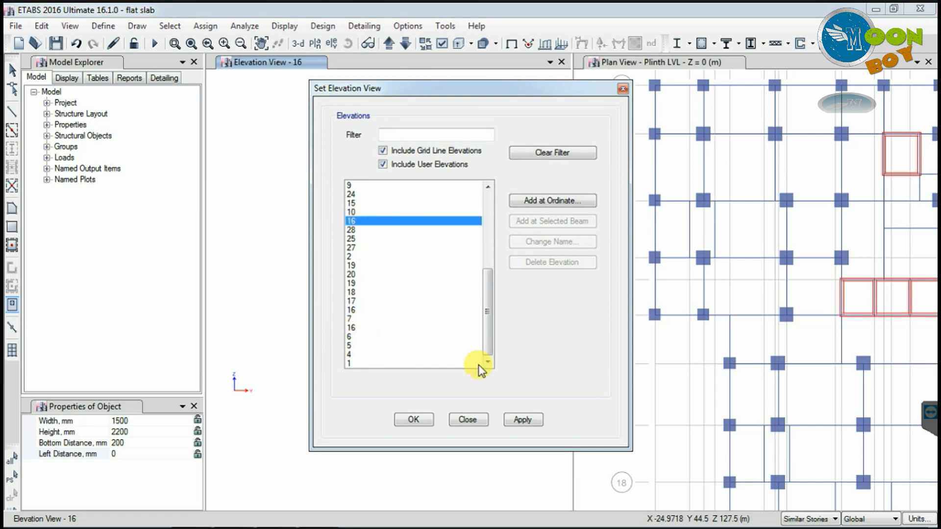
{"action": "left_click", "coordinate": [522, 420]}
Apply the elevation named 16 that is listed between 7 and 6, and close the elevation settings
{"action": "left_click_drag", "start_coordinate": [414, 90], "coordinate": [665, 107]}
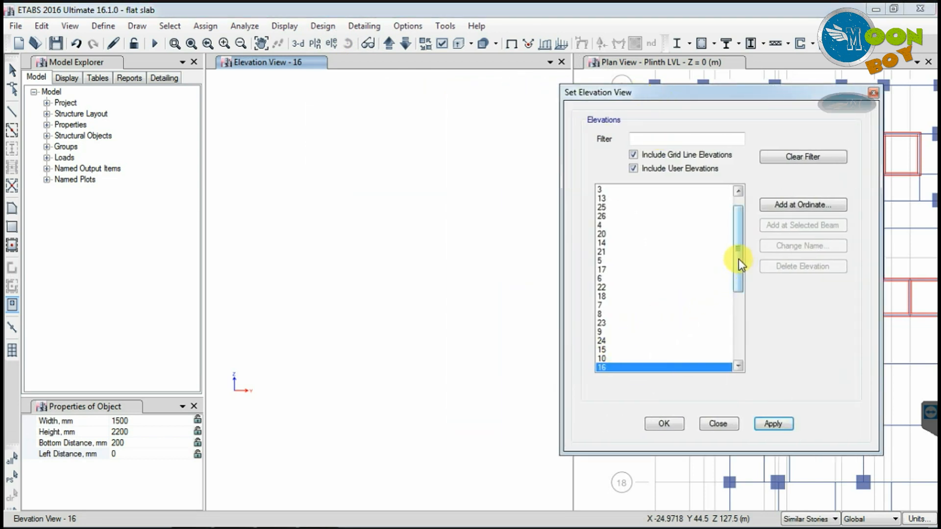
{"action": "left_click_drag", "start_coordinate": [739, 260], "coordinate": [744, 337]}
{"action": "left_click", "coordinate": [608, 314]}
{"action": "left_click", "coordinate": [771, 424]}
{"action": "left_click_drag", "start_coordinate": [571, 94], "coordinate": [664, 103]}
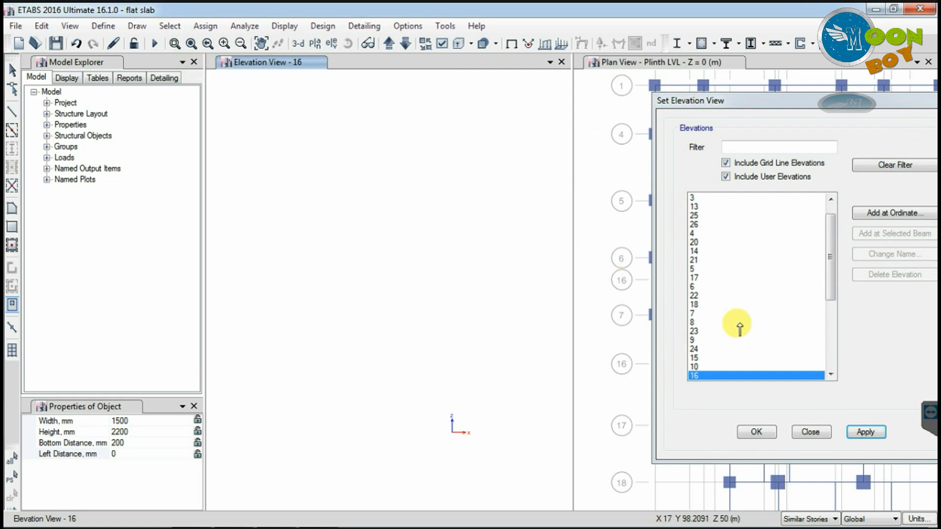
{"action": "left_click", "coordinate": [831, 374]}
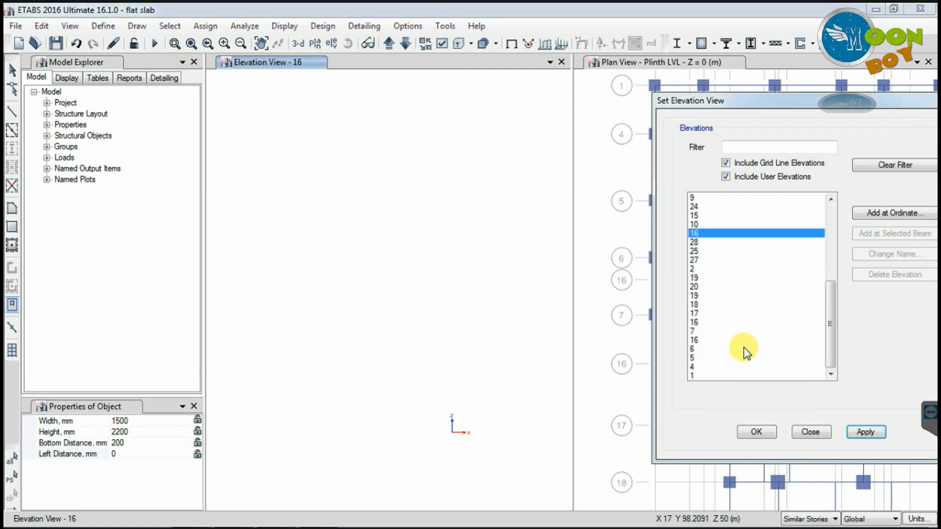
{"action": "left_click", "coordinate": [698, 340]}
{"action": "left_click", "coordinate": [867, 432]}
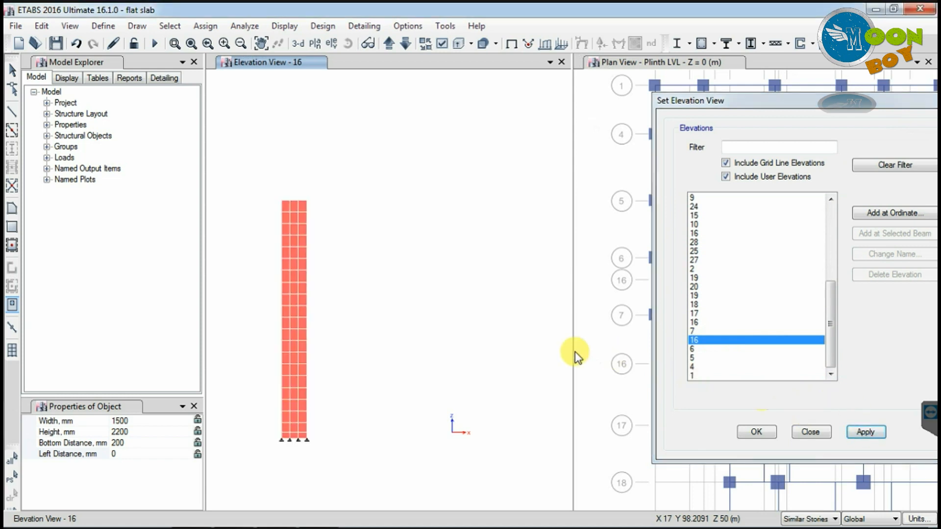
{"action": "left_click", "coordinate": [767, 431]}
Lock the wall opening's width at 1500 mm, height at 2200 mm and bottom distance at 200 mm
{"action": "scroll", "coordinate": [273, 431], "scroll_direction": "up", "scroll_amount": 2}
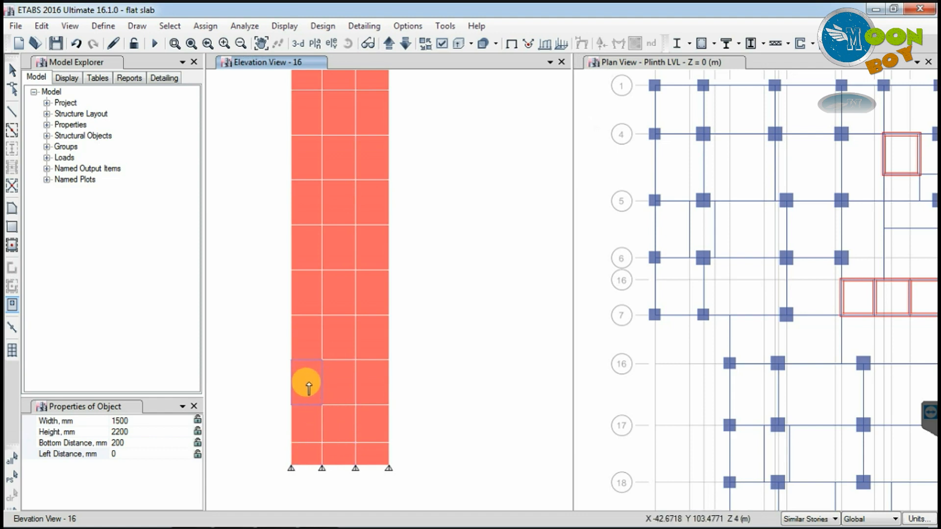
{"action": "scroll", "coordinate": [304, 398], "scroll_direction": "up", "scroll_amount": 3}
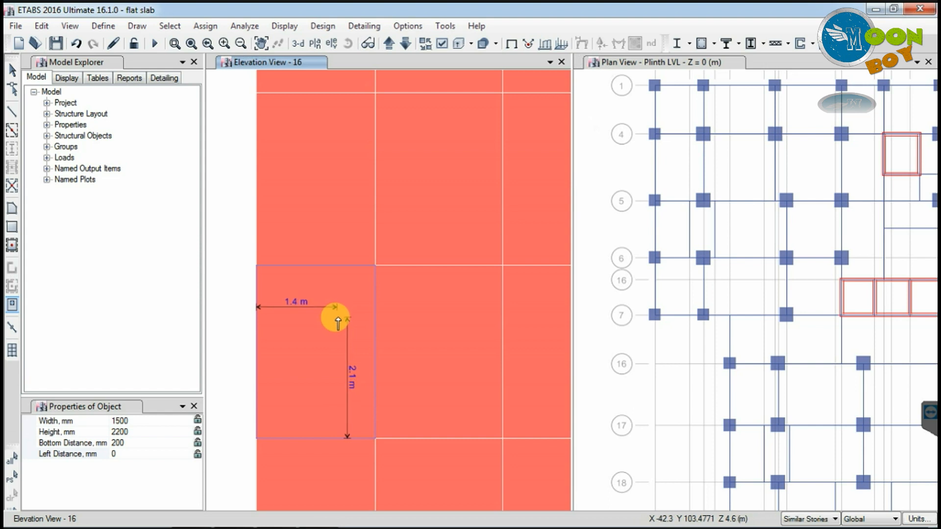
{"action": "left_click", "coordinate": [198, 421]}
{"action": "left_click", "coordinate": [198, 433]}
{"action": "left_click", "coordinate": [198, 443]}
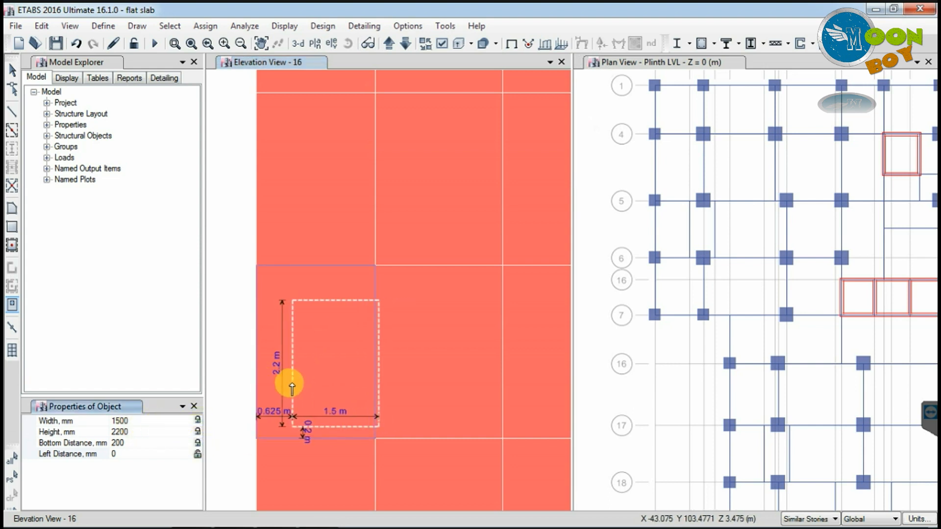
{"action": "left_click", "coordinate": [273, 440]}
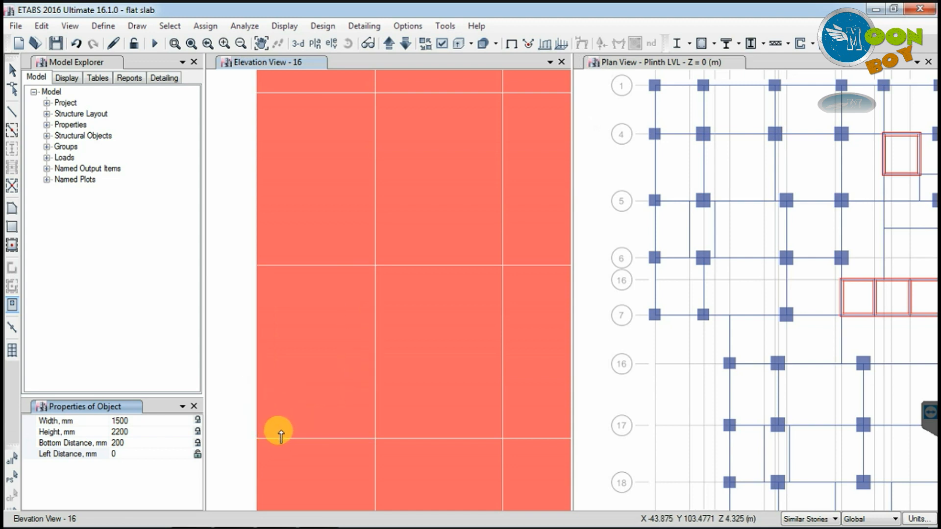
Set the wall opening's left distance to 350 mm and lock it
{"action": "left_click", "coordinate": [120, 454]}
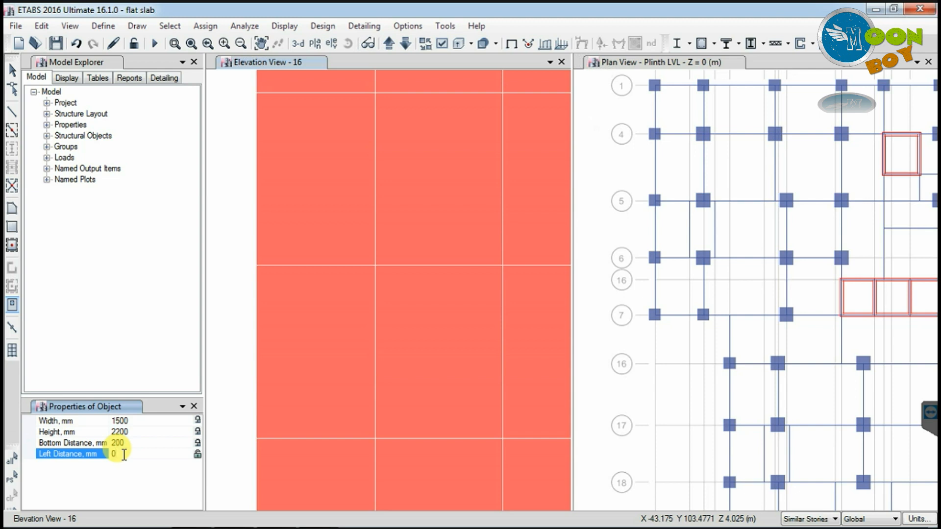
{"action": "left_click_drag", "start_coordinate": [124, 455], "coordinate": [108, 454]}
{"action": "type", "text": "350"}
{"action": "left_click", "coordinate": [198, 456]}
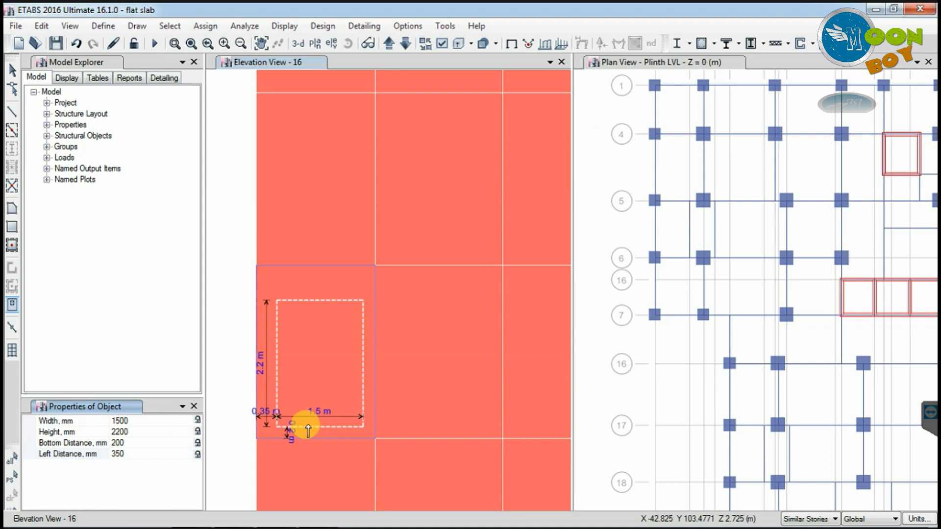
Set the opening's left distance to 280 mm and place it in the left bay's third panel from the base
{"action": "left_click", "coordinate": [118, 454]}
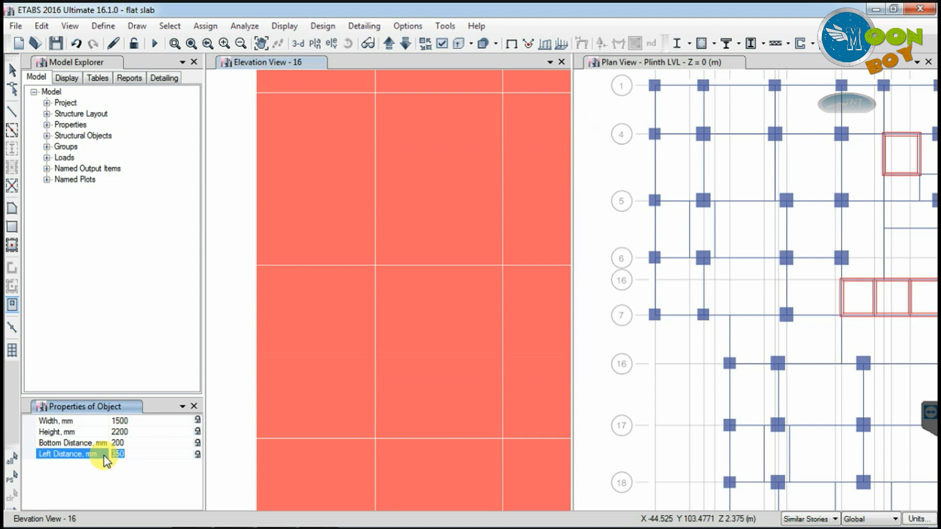
{"action": "type", "text": "0"}
{"action": "left_click_drag", "start_coordinate": [132, 454], "coordinate": [102, 456]}
{"action": "type", "text": "3"}
{"action": "key", "text": "BackSpace"}
{"action": "left_click", "coordinate": [118, 454]}
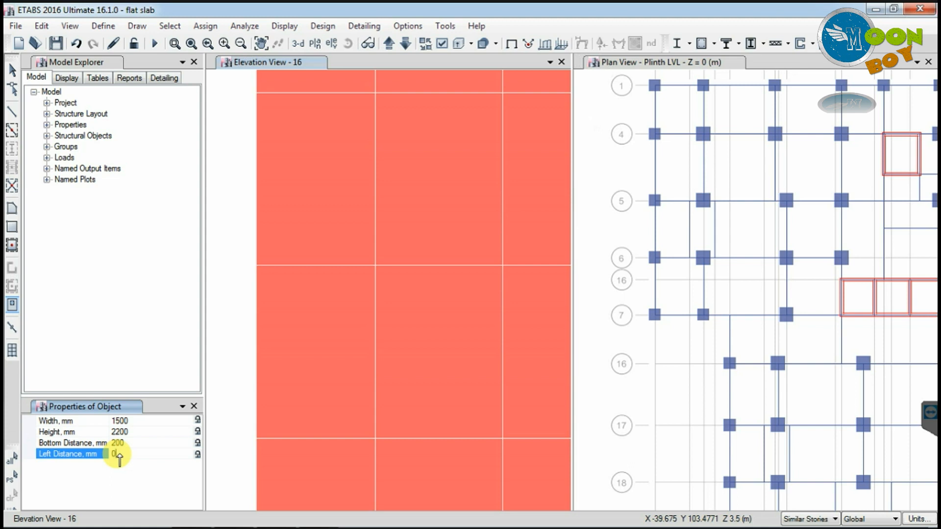
{"action": "type", "text": "0"}
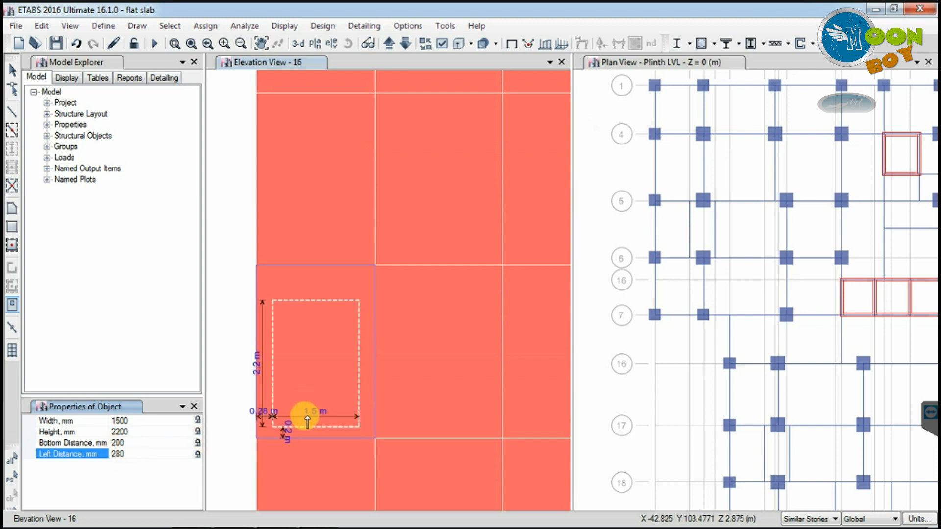
{"action": "left_click", "coordinate": [308, 422]}
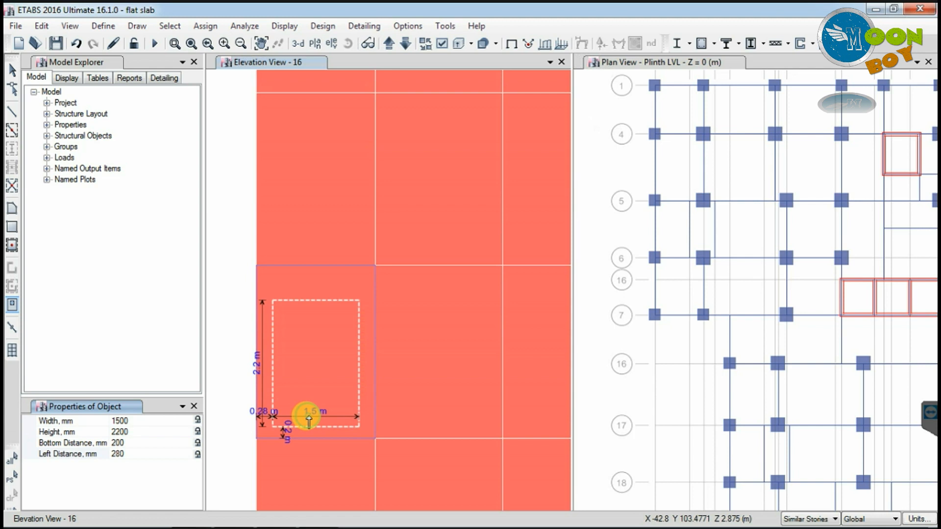
Place openings in the left bay in the five panels above the first opening and the one directly below it
{"action": "scroll", "coordinate": [308, 422], "scroll_direction": "down", "scroll_amount": 3}
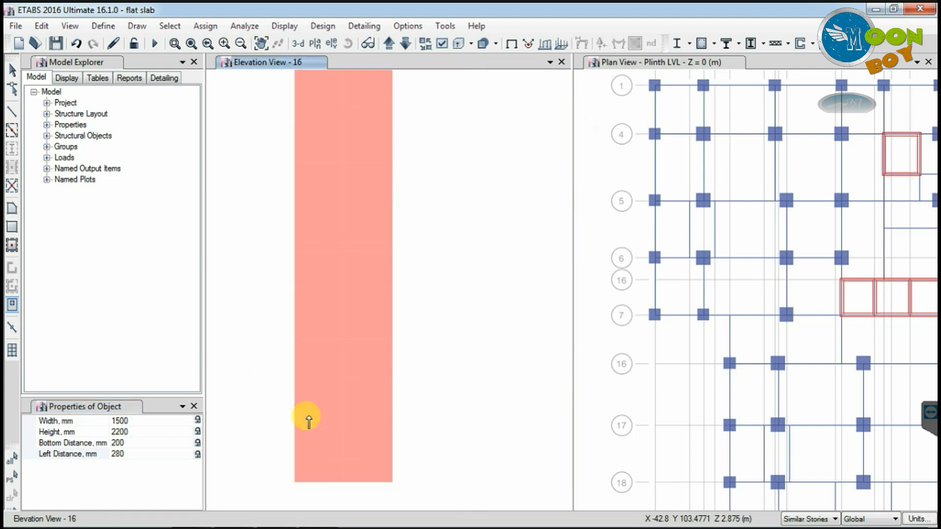
{"action": "left_click", "coordinate": [312, 358]}
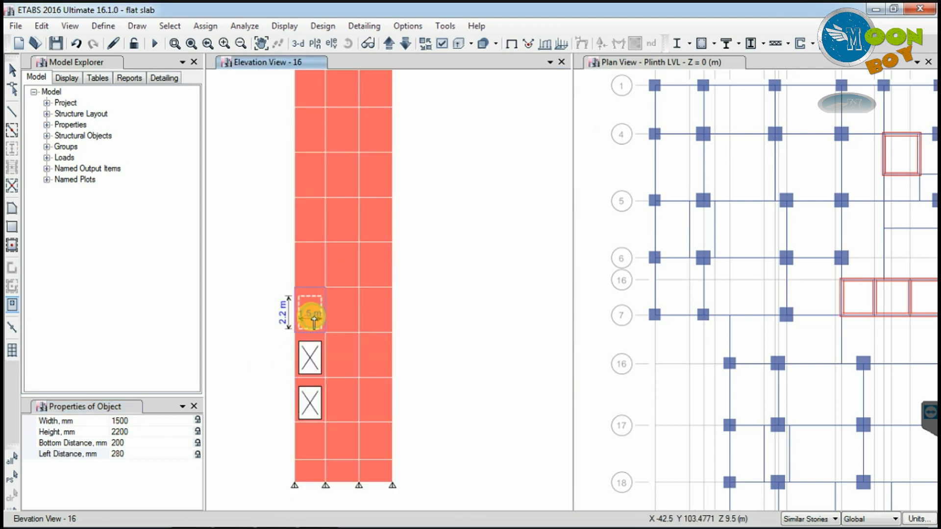
{"action": "left_click", "coordinate": [312, 312]}
{"action": "left_click", "coordinate": [312, 267]}
{"action": "left_click", "coordinate": [312, 223]}
{"action": "left_click", "coordinate": [311, 177]}
{"action": "left_click", "coordinate": [312, 444]}
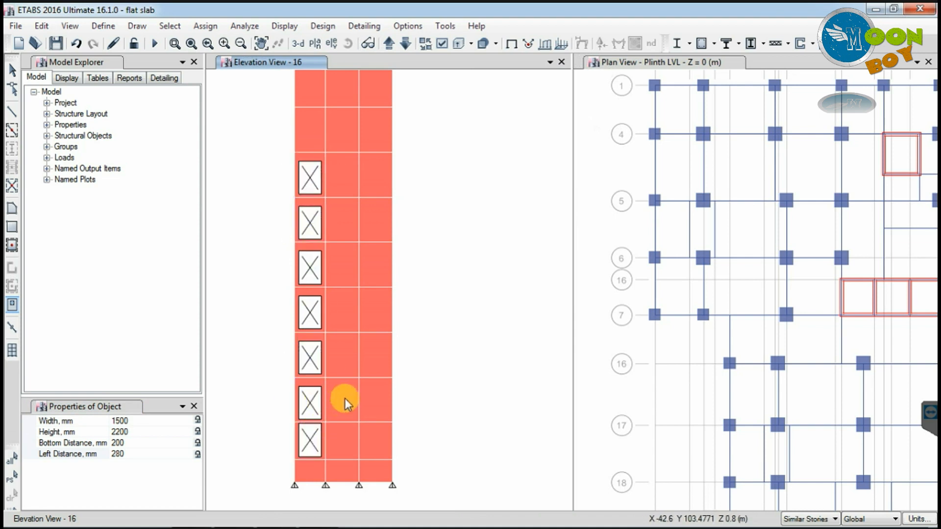
Place openings in the middle bay from the second to the sixth panel above the base
{"action": "left_click", "coordinate": [345, 402]}
{"action": "left_click", "coordinate": [345, 358]}
{"action": "left_click", "coordinate": [345, 313]}
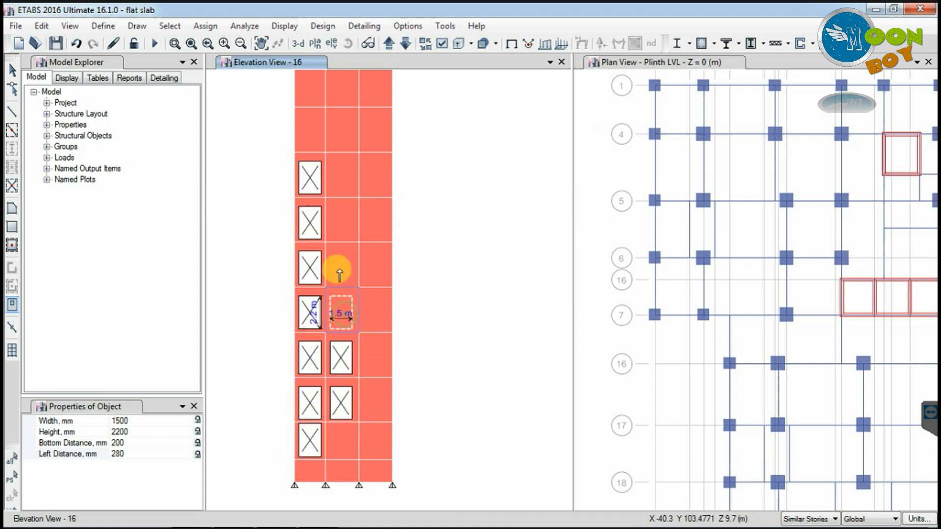
{"action": "left_click", "coordinate": [345, 267]}
{"action": "left_click", "coordinate": [358, 444]}
Place openings in the right bay from the second to the seventh panel above the base
{"action": "left_click", "coordinate": [378, 441]}
{"action": "left_click", "coordinate": [377, 399]}
{"action": "left_click", "coordinate": [378, 355]}
{"action": "left_click", "coordinate": [374, 312]}
{"action": "left_click", "coordinate": [375, 267]}
{"action": "left_click", "coordinate": [375, 223]}
Fill the remaining panels of all three bays with openings up to the ninth panel row from the base
{"action": "left_click", "coordinate": [333, 222]}
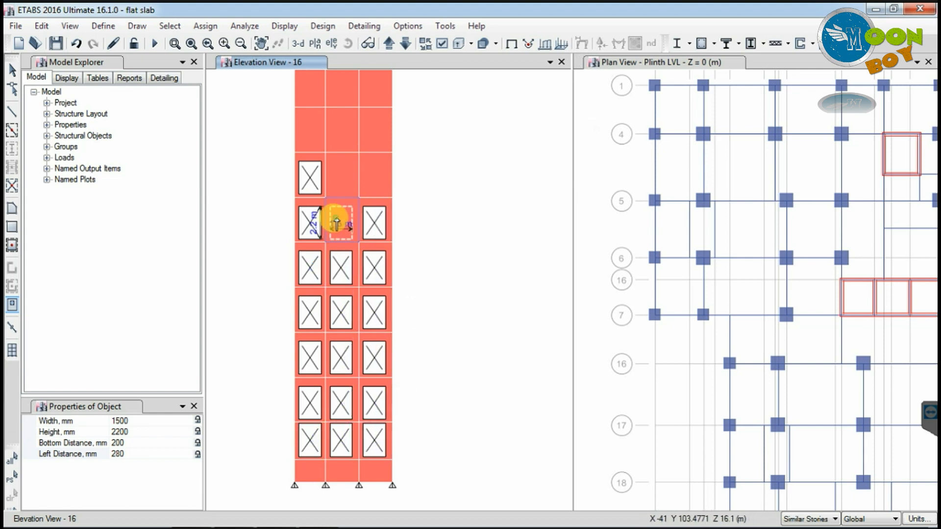
{"action": "left_click", "coordinate": [338, 174]}
{"action": "left_click", "coordinate": [373, 176]}
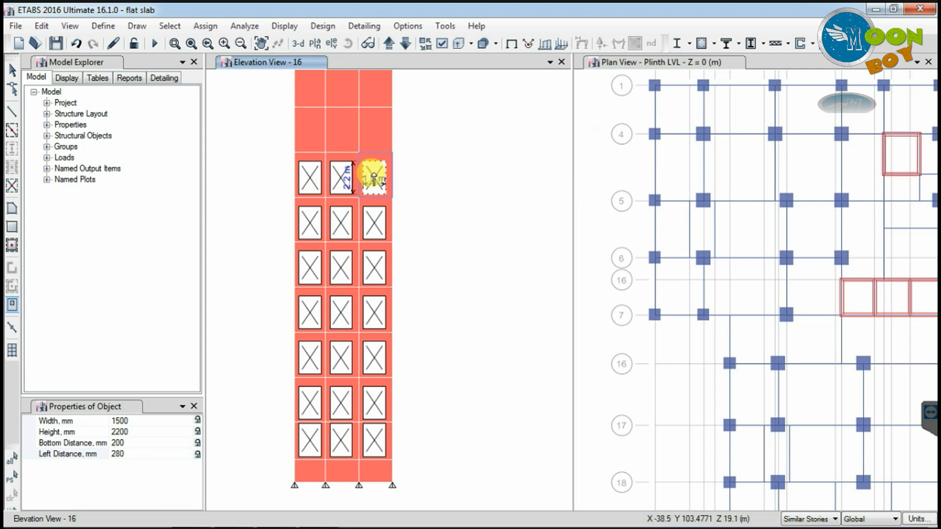
{"action": "left_click", "coordinate": [374, 131]}
{"action": "left_click", "coordinate": [340, 131]}
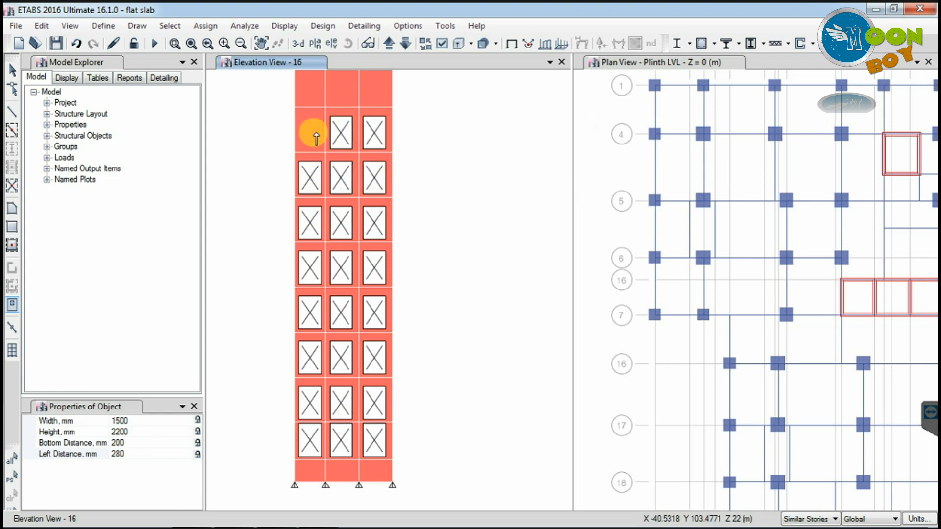
{"action": "left_click", "coordinate": [320, 121]}
Set the opening height to 2300 mm and place openings across the tenth and eleventh panel rows of all three bays
{"action": "scroll", "coordinate": [336, 221], "scroll_direction": "down", "scroll_amount": 3}
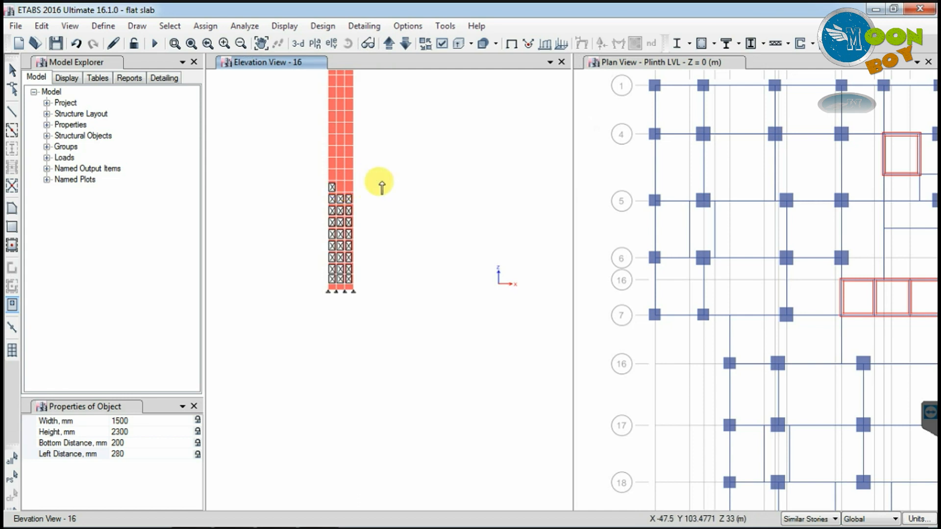
{"action": "scroll", "coordinate": [383, 184], "scroll_direction": "up", "scroll_amount": 1}
{"action": "scroll", "coordinate": [382, 186], "scroll_direction": "up", "scroll_amount": 3}
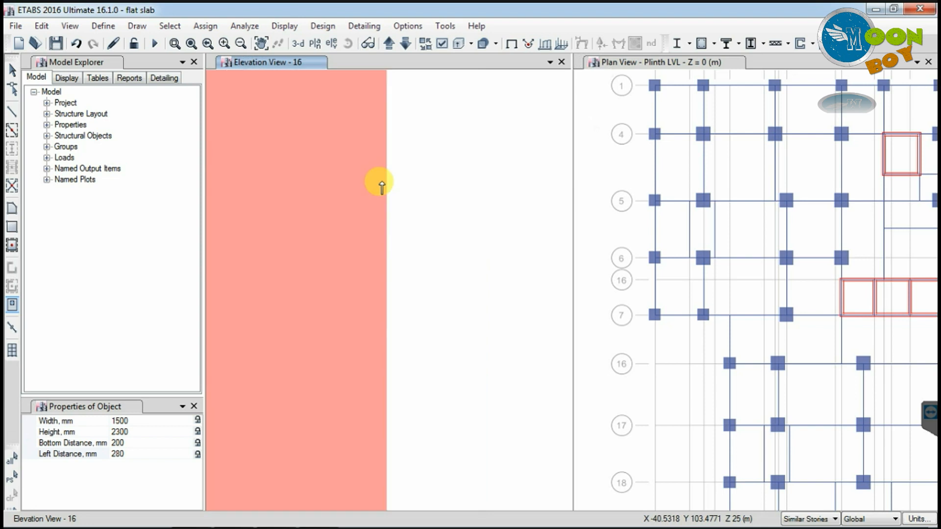
{"action": "scroll", "coordinate": [382, 186], "scroll_direction": "down", "scroll_amount": 3}
{"action": "left_click", "coordinate": [382, 186]}
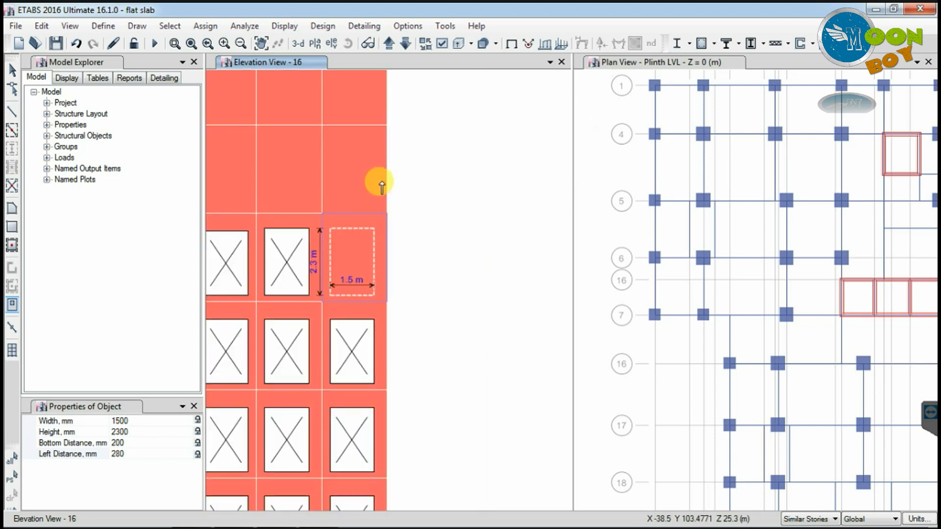
{"action": "scroll", "coordinate": [382, 186], "scroll_direction": "down", "scroll_amount": 3}
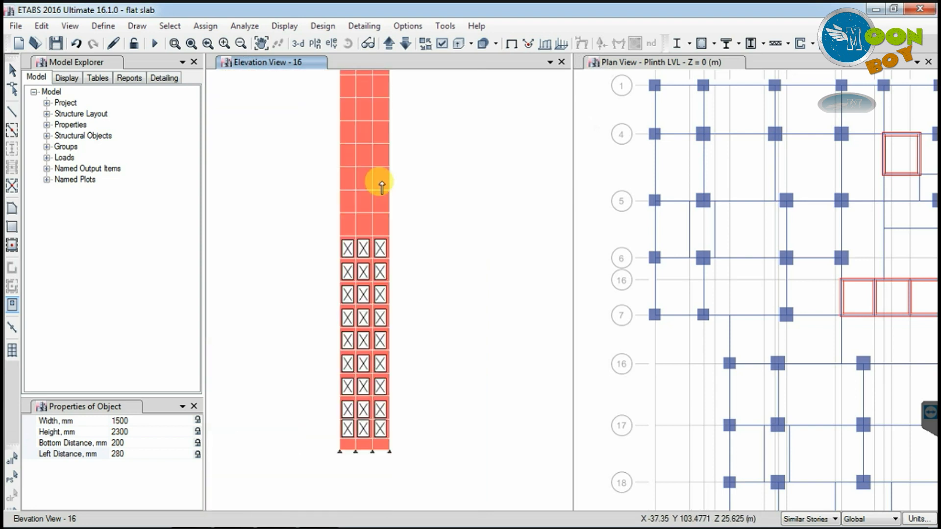
{"action": "left_click", "coordinate": [382, 186]}
{"action": "left_click", "coordinate": [382, 186]}
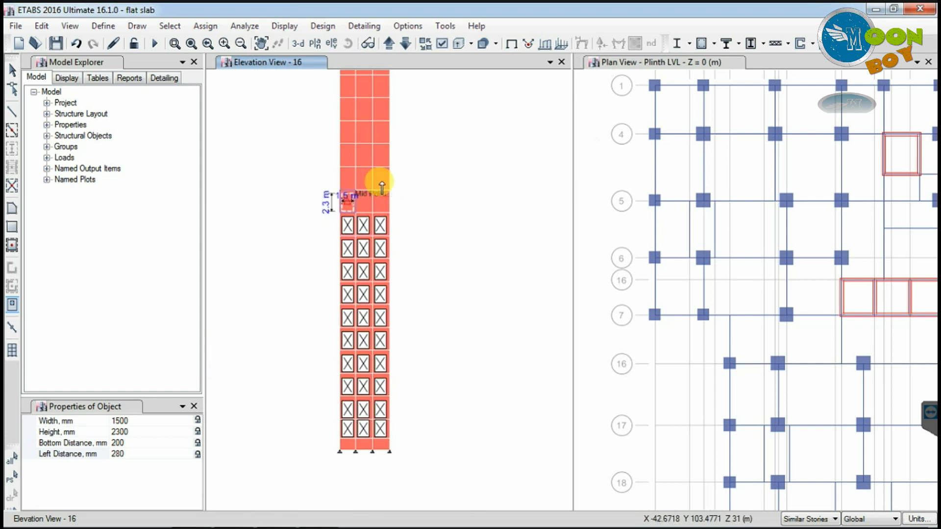
Place 1500 by 2300 mm openings in all three bays across the twelfth to fifteenth panel rows from the base
{"action": "left_click", "coordinate": [382, 182]}
{"action": "left_click", "coordinate": [382, 183]}
{"action": "left_click", "coordinate": [382, 184]}
{"action": "left_click", "coordinate": [382, 183]}
{"action": "left_click", "coordinate": [382, 183]}
{"action": "left_click", "coordinate": [382, 183]}
{"action": "left_click", "coordinate": [382, 184]}
{"action": "left_click", "coordinate": [382, 184]}
{"action": "left_click", "coordinate": [382, 184]}
{"action": "left_click", "coordinate": [382, 183]}
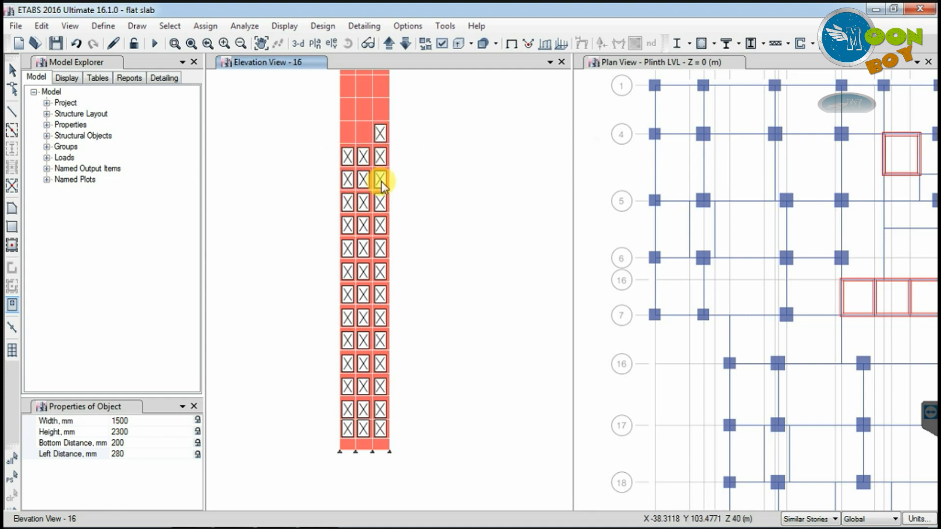
{"action": "left_click", "coordinate": [382, 183]}
Place openings in all three bays across the sixth and fifth panel rows from the top of the core wall
{"action": "scroll", "coordinate": [381, 181], "scroll_direction": "up", "scroll_amount": 1}
{"action": "scroll", "coordinate": [382, 181], "scroll_direction": "down", "scroll_amount": 2}
{"action": "scroll", "coordinate": [382, 182], "scroll_direction": "up", "scroll_amount": 1}
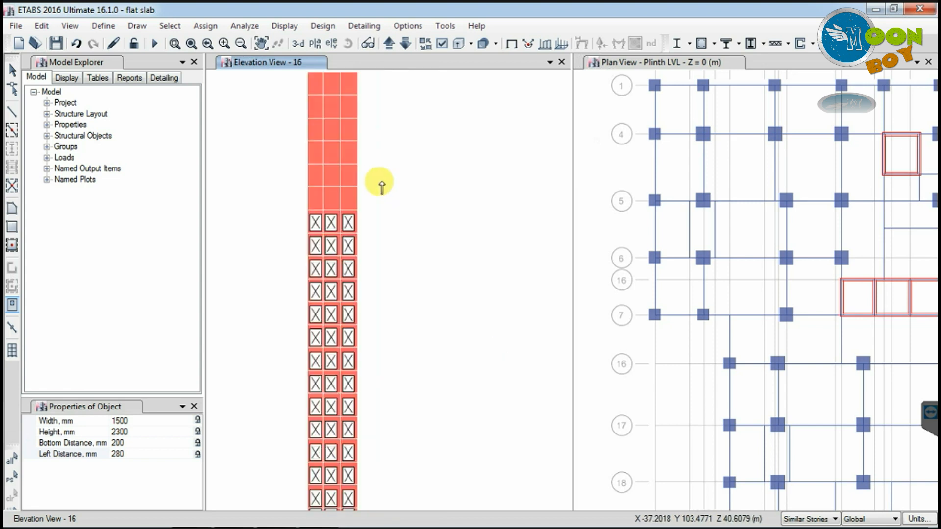
{"action": "left_click", "coordinate": [346, 201]}
{"action": "left_click", "coordinate": [332, 200]}
{"action": "left_click", "coordinate": [315, 200]}
{"action": "left_click", "coordinate": [315, 176]}
{"action": "left_click", "coordinate": [331, 177]}
{"action": "left_click", "coordinate": [347, 176]}
Place openings in all three bays across the fourth and third panel rows from the top of the core wall
{"action": "left_click", "coordinate": [348, 153]}
{"action": "left_click", "coordinate": [331, 154]}
{"action": "left_click", "coordinate": [315, 153]}
{"action": "left_click", "coordinate": [315, 130]}
{"action": "left_click", "coordinate": [331, 130]}
{"action": "left_click", "coordinate": [348, 130]}
Place openings in all three bays across the two topmost panel rows of the core wall
{"action": "left_click", "coordinate": [348, 107]}
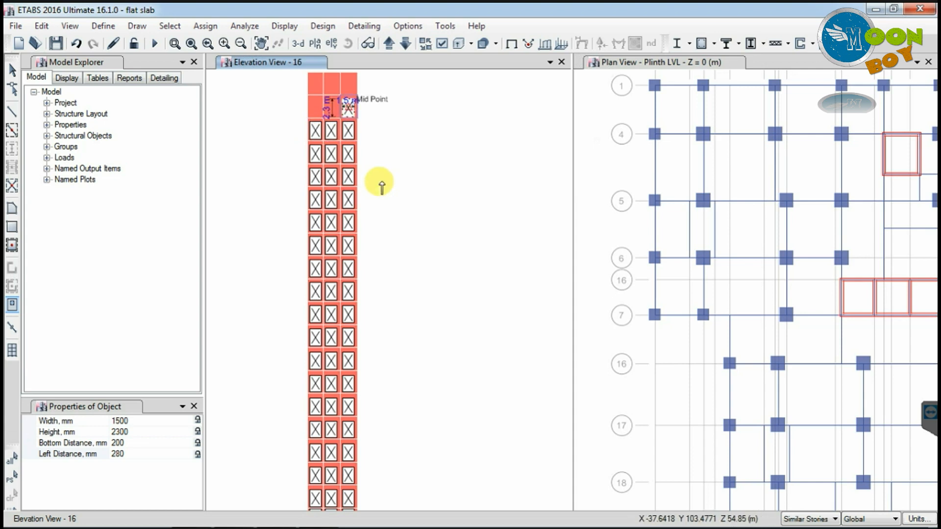
{"action": "left_click", "coordinate": [332, 107]}
{"action": "left_click", "coordinate": [316, 107]}
{"action": "left_click", "coordinate": [315, 84]}
{"action": "key", "text": "XF86AudioRaiseVolume"}
{"action": "key", "text": "XF86AudioRaiseVolume"}
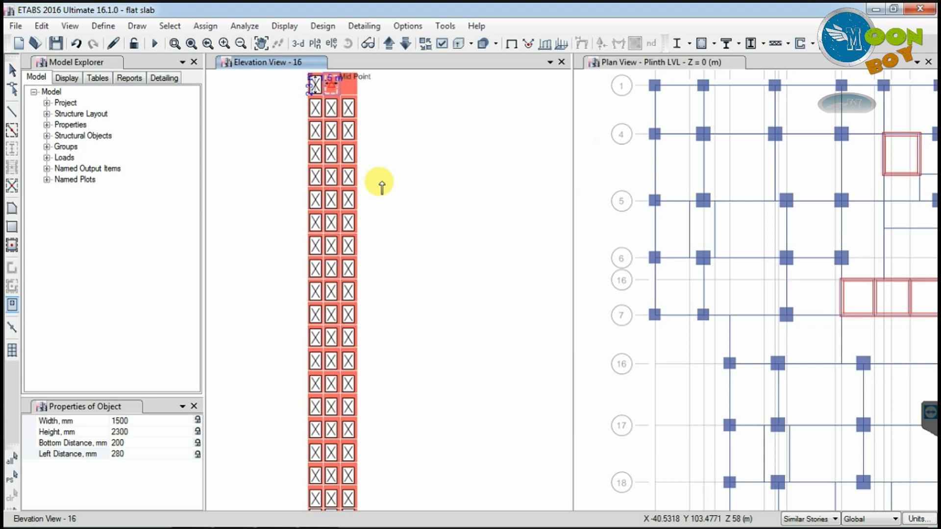
{"action": "key", "text": "XF86AudioRaiseVolume"}
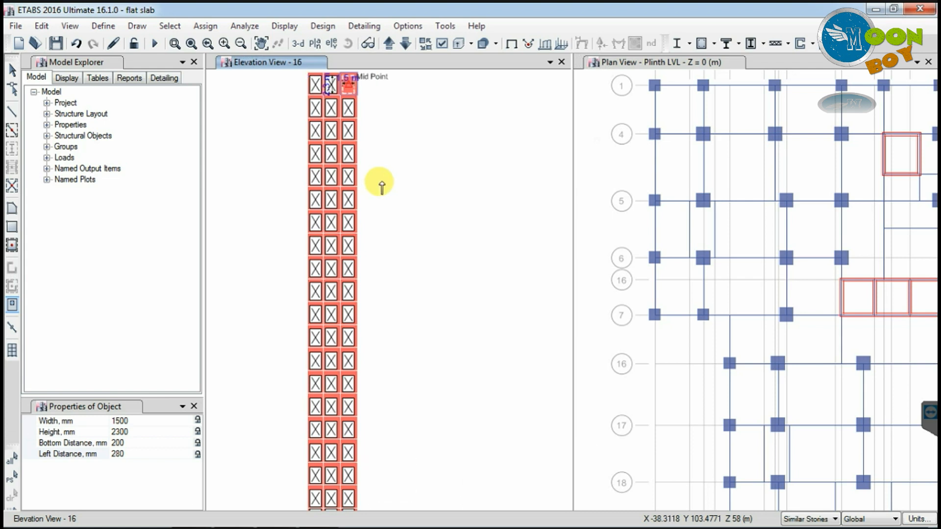
{"action": "scroll", "coordinate": [382, 186], "scroll_direction": "down", "scroll_amount": 3}
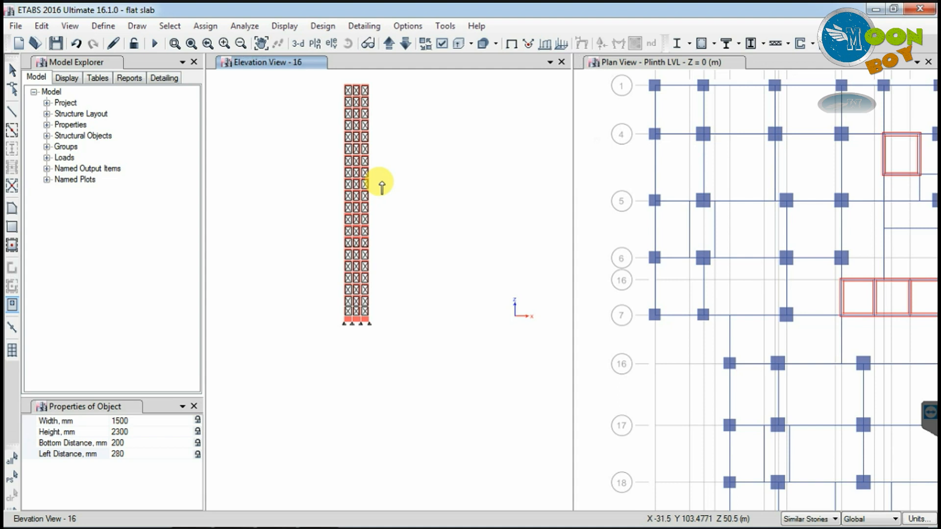
{"action": "key", "text": "XF86AudioRaiseVolume"}
{"action": "key", "text": "XF86AudioLowerVolume"}
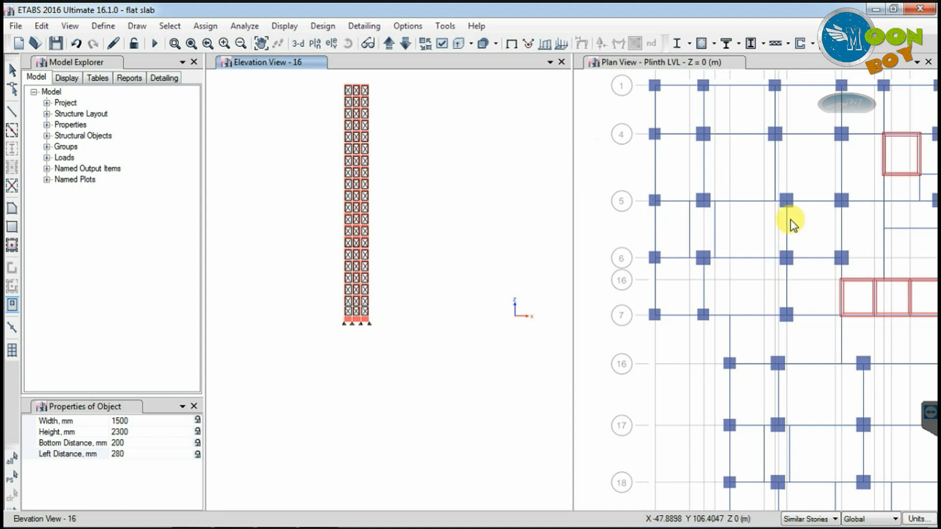
Replace the plinth-level plan view with the elevation view along grid line 6
{"action": "left_click", "coordinate": [701, 62]}
{"action": "scroll", "coordinate": [830, 210], "scroll_direction": "down", "scroll_amount": 4}
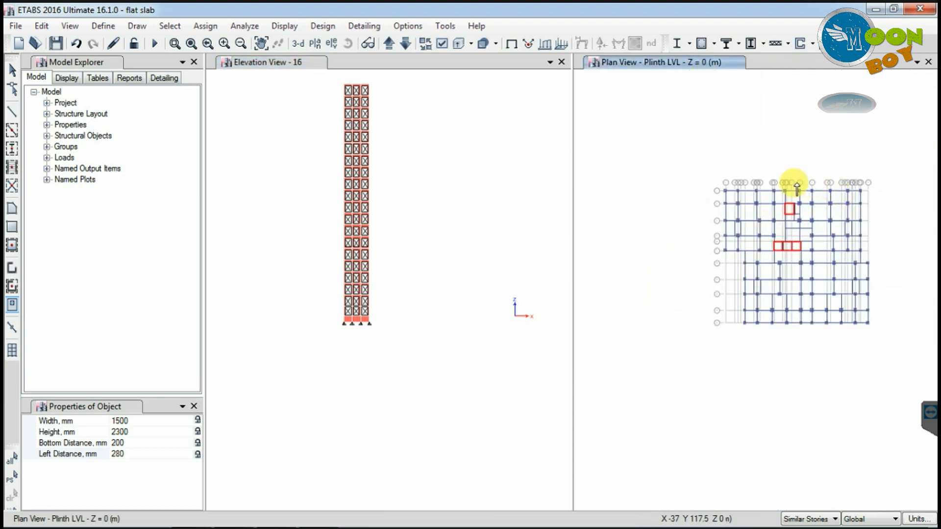
{"action": "scroll", "coordinate": [787, 191], "scroll_direction": "up", "scroll_amount": 4}
{"action": "scroll", "coordinate": [758, 199], "scroll_direction": "up", "scroll_amount": 5}
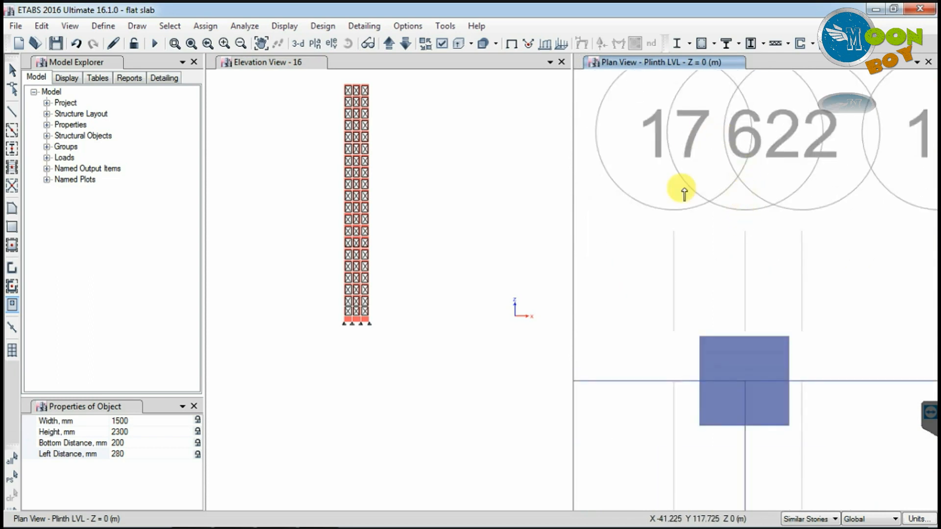
{"action": "scroll", "coordinate": [751, 148], "scroll_direction": "down", "scroll_amount": 5}
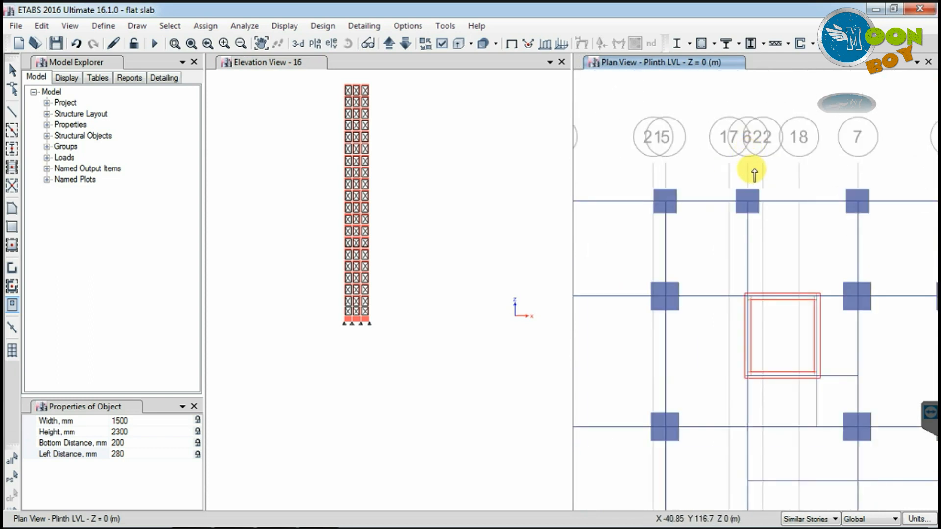
{"action": "scroll", "coordinate": [757, 186], "scroll_direction": "down", "scroll_amount": 1}
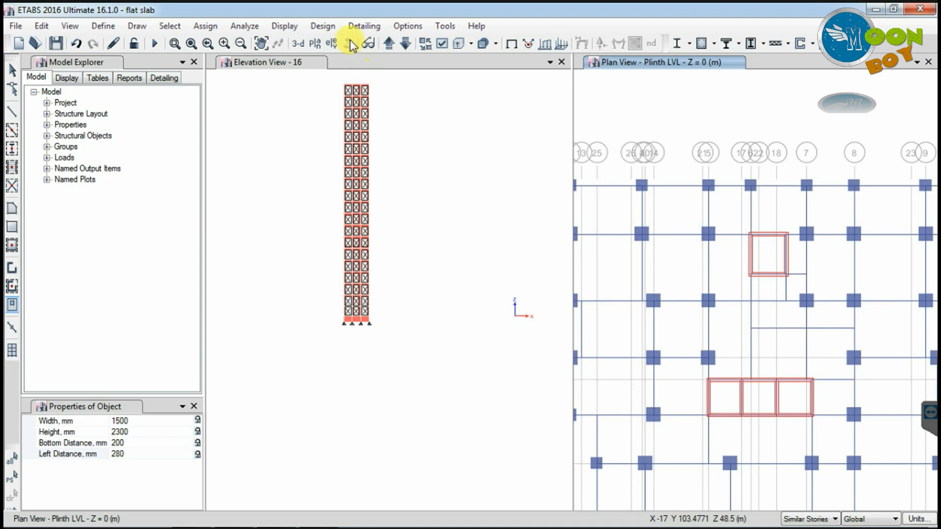
{"action": "left_click", "coordinate": [331, 44]}
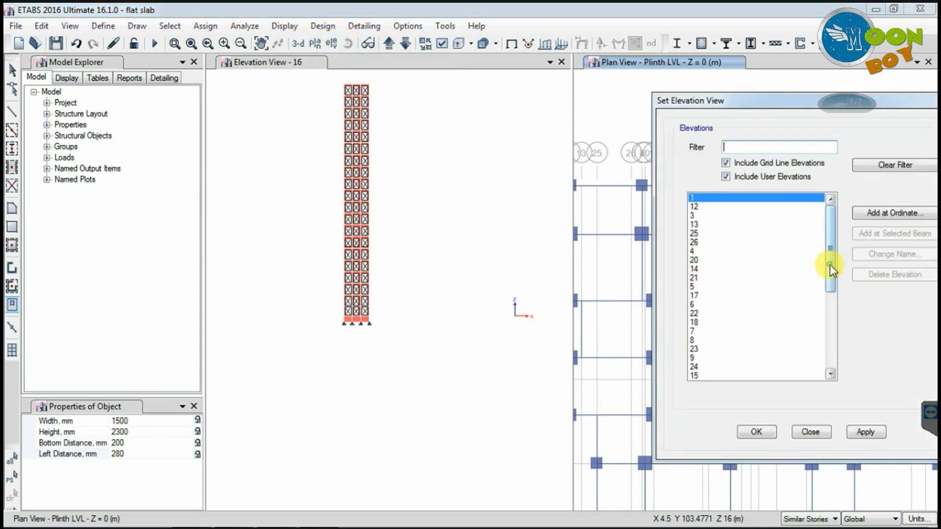
{"action": "left_click_drag", "start_coordinate": [831, 265], "coordinate": [831, 360]}
{"action": "left_click", "coordinate": [703, 350]}
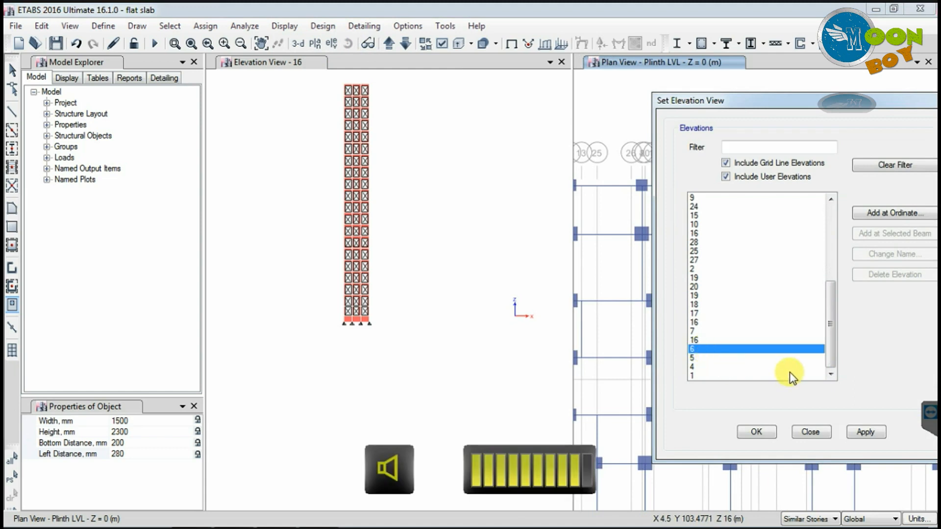
{"action": "left_click", "coordinate": [864, 433]}
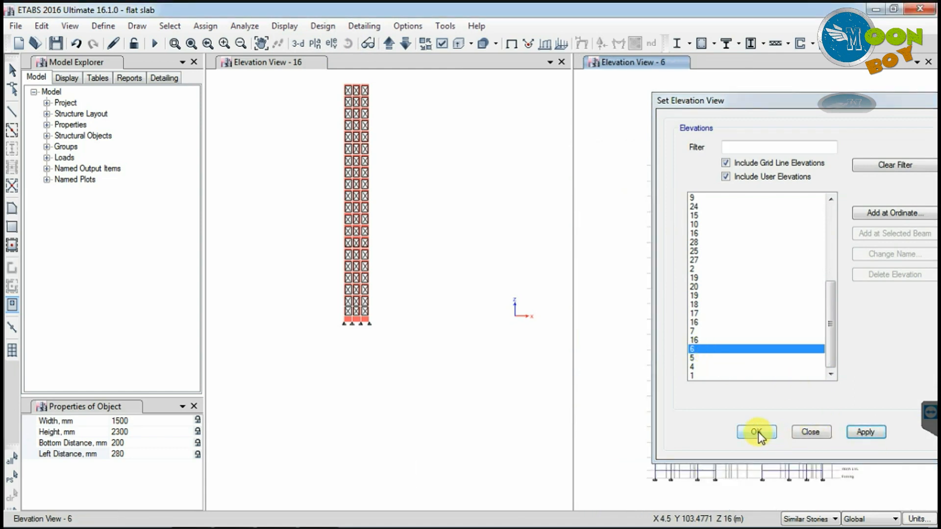
{"action": "left_click", "coordinate": [758, 432]}
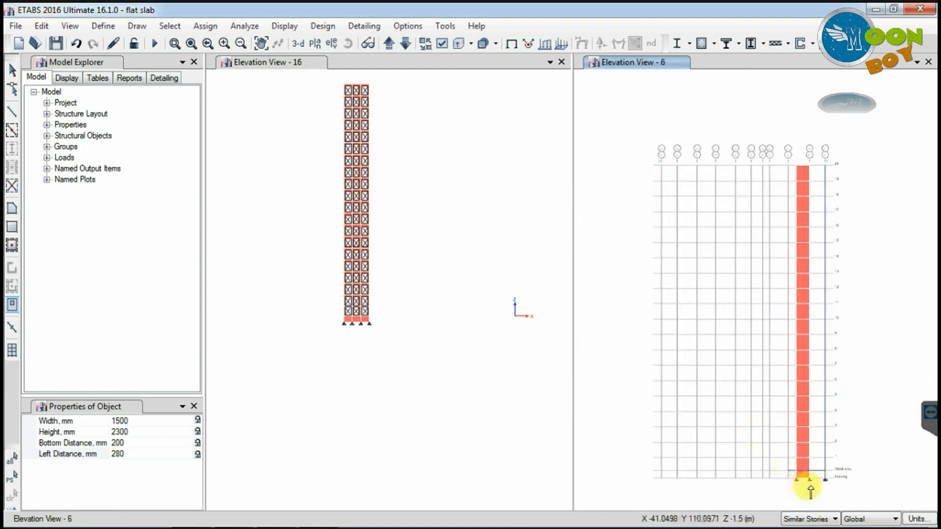
Place 1500 by 2300 mm openings in the core wall on elevation 6 at stories 1 to 5
{"action": "scroll", "coordinate": [800, 472], "scroll_direction": "up", "scroll_amount": 2}
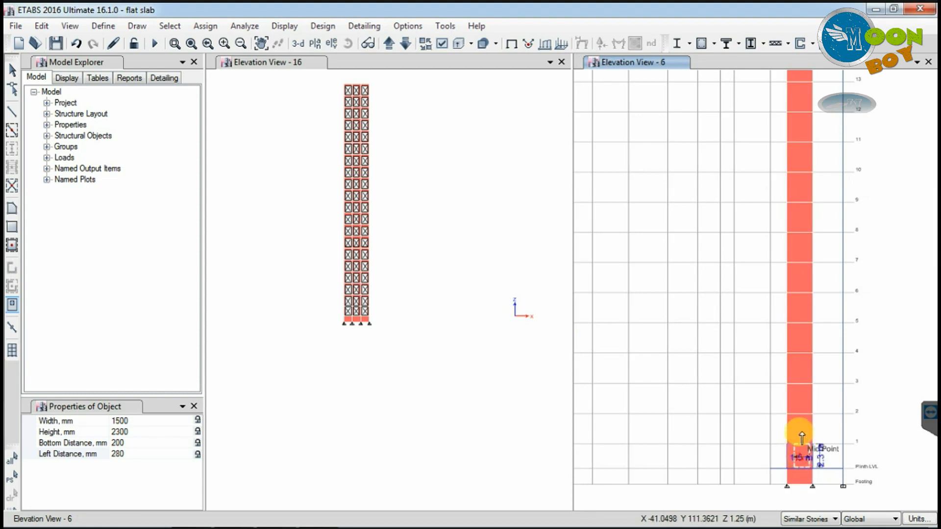
{"action": "left_click", "coordinate": [800, 455]}
{"action": "left_click", "coordinate": [800, 430]}
{"action": "left_click", "coordinate": [800, 402]}
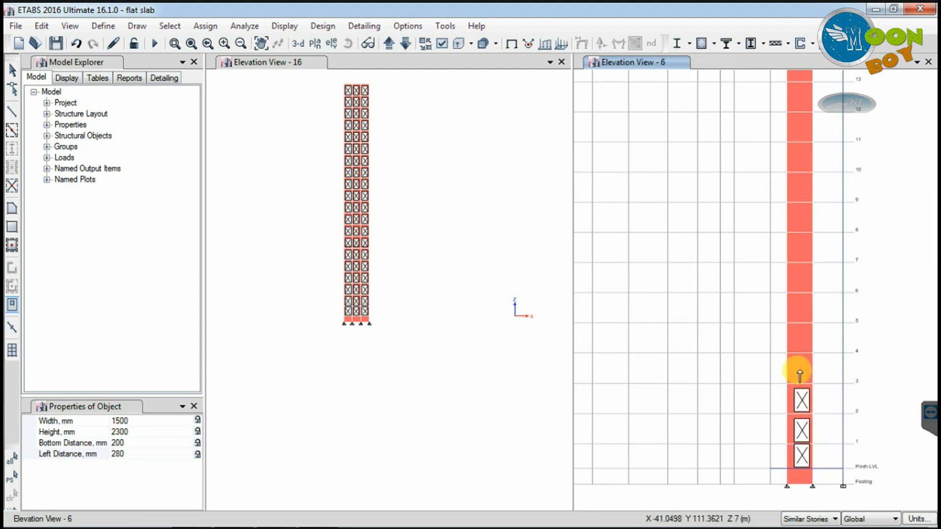
{"action": "left_click", "coordinate": [800, 365]}
{"action": "left_click", "coordinate": [801, 336]}
Place 1500 by 2300 mm openings in the core wall on elevation 6 at stories 6 to 11
{"action": "left_click", "coordinate": [802, 307]}
{"action": "left_click", "coordinate": [803, 279]}
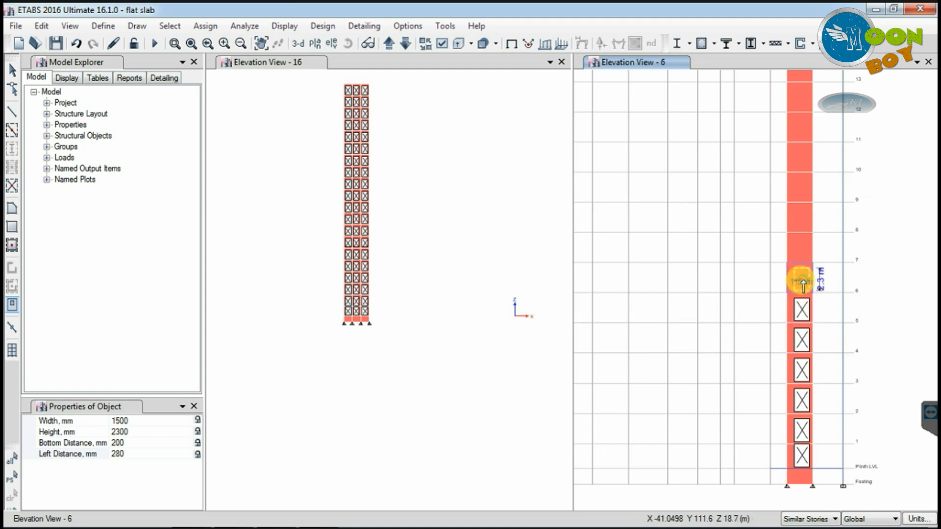
{"action": "left_click", "coordinate": [802, 248]}
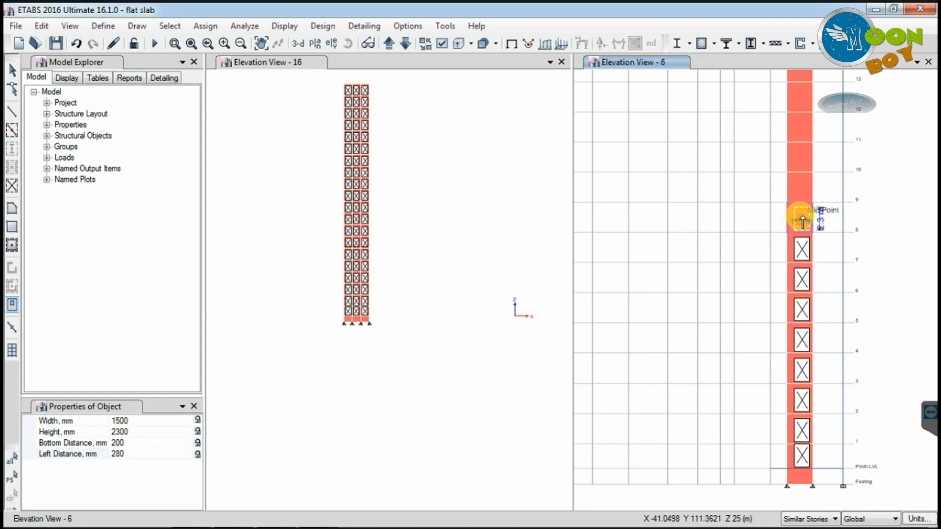
{"action": "left_click", "coordinate": [801, 217]}
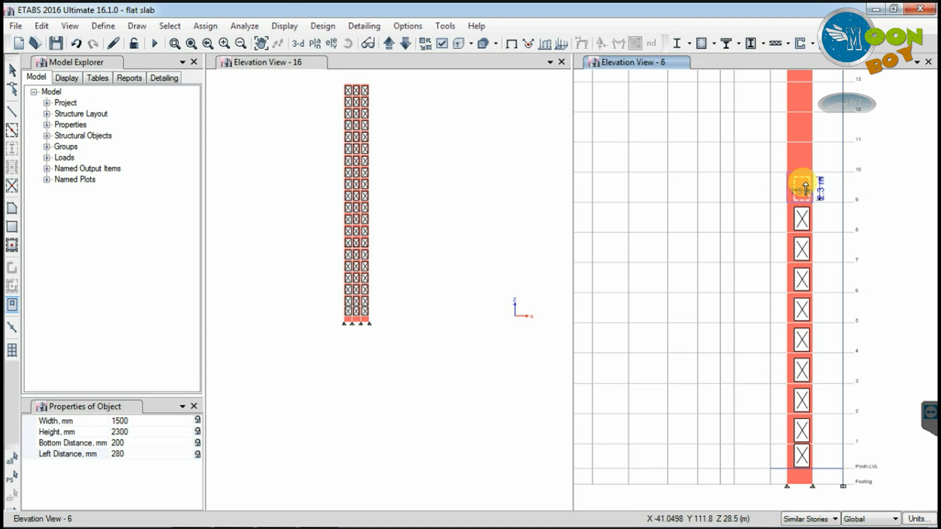
{"action": "left_click", "coordinate": [802, 188]}
{"action": "left_click", "coordinate": [802, 157]}
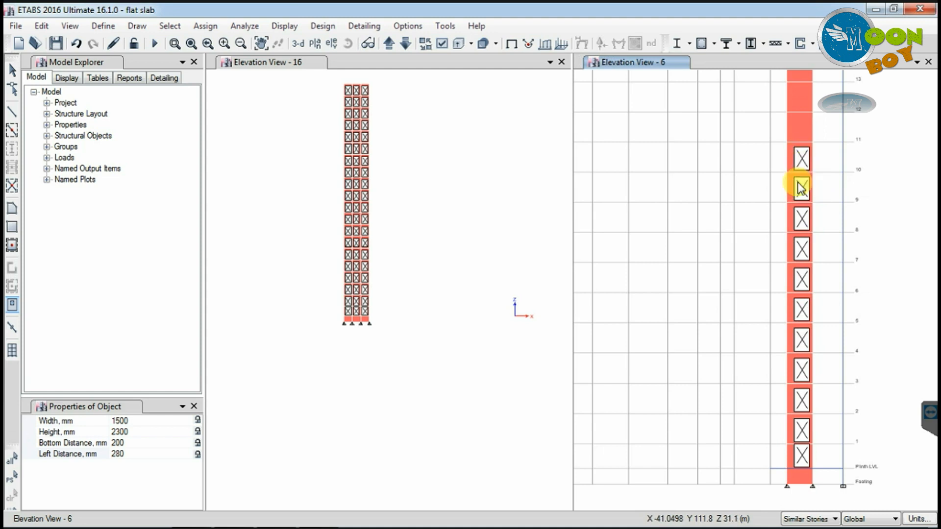
Examine the position of the placed openings within the core wall on elevation 6, down to plinth level
{"action": "scroll", "coordinate": [757, 358], "scroll_direction": "down", "scroll_amount": 2}
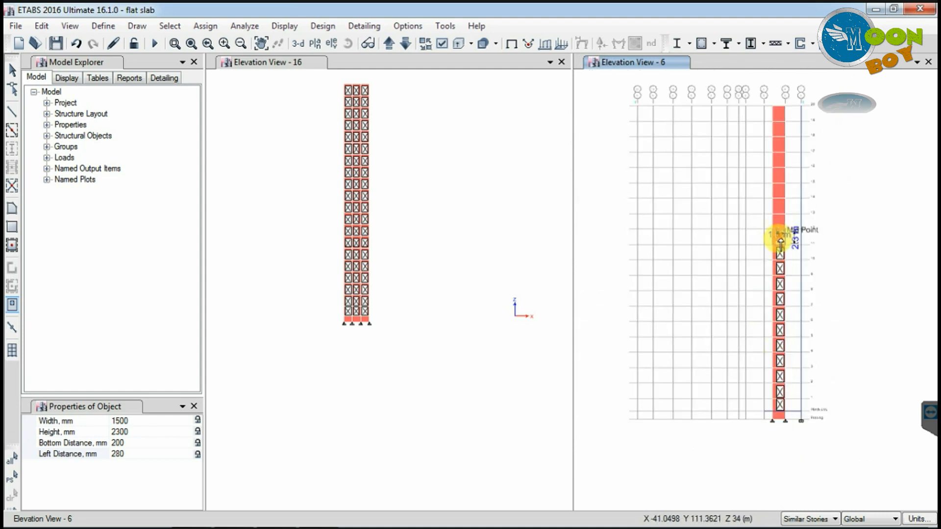
{"action": "scroll", "coordinate": [780, 244], "scroll_direction": "up", "scroll_amount": 2}
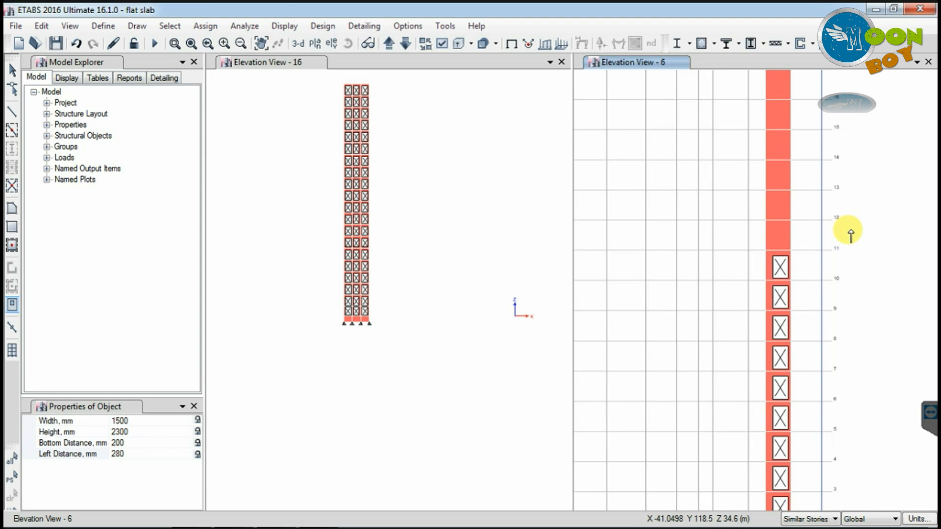
{"action": "scroll", "coordinate": [851, 234], "scroll_direction": "down", "scroll_amount": 2}
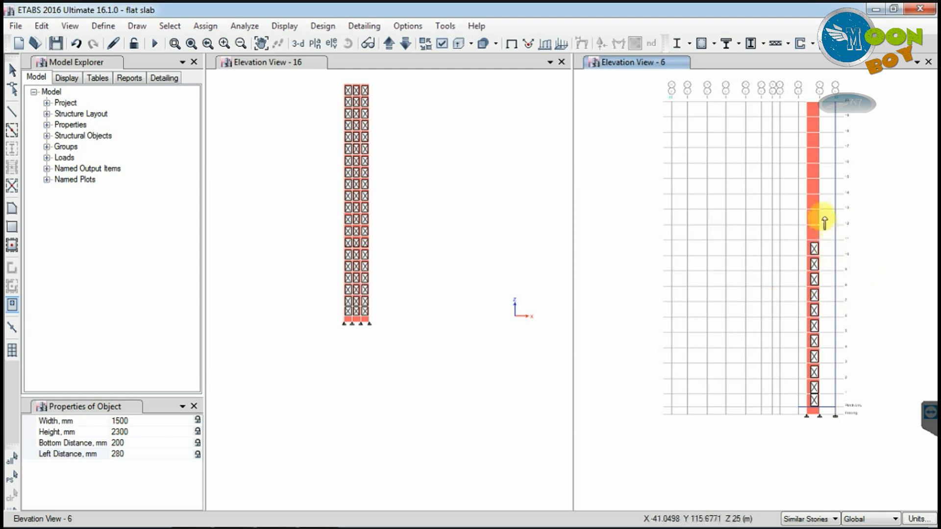
{"action": "scroll", "coordinate": [823, 232], "scroll_direction": "up", "scroll_amount": 2}
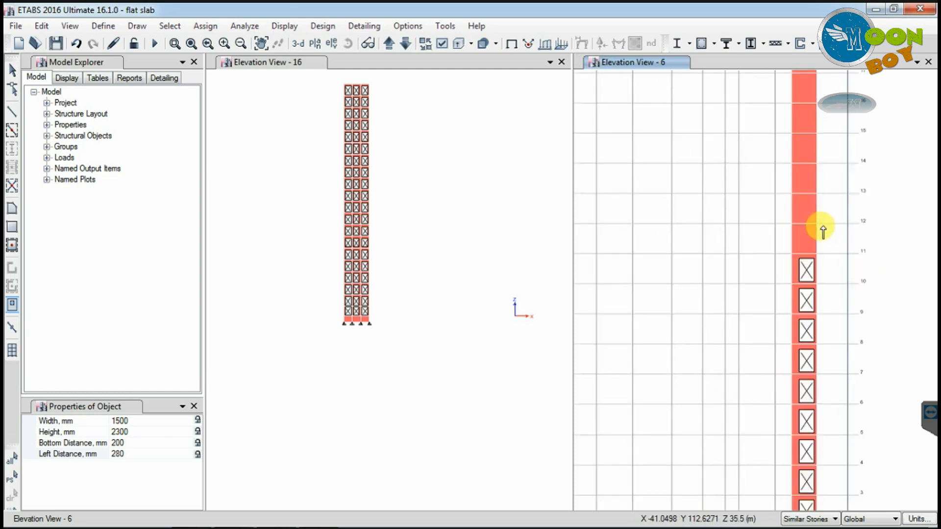
{"action": "scroll", "coordinate": [740, 268], "scroll_direction": "down", "scroll_amount": 3}
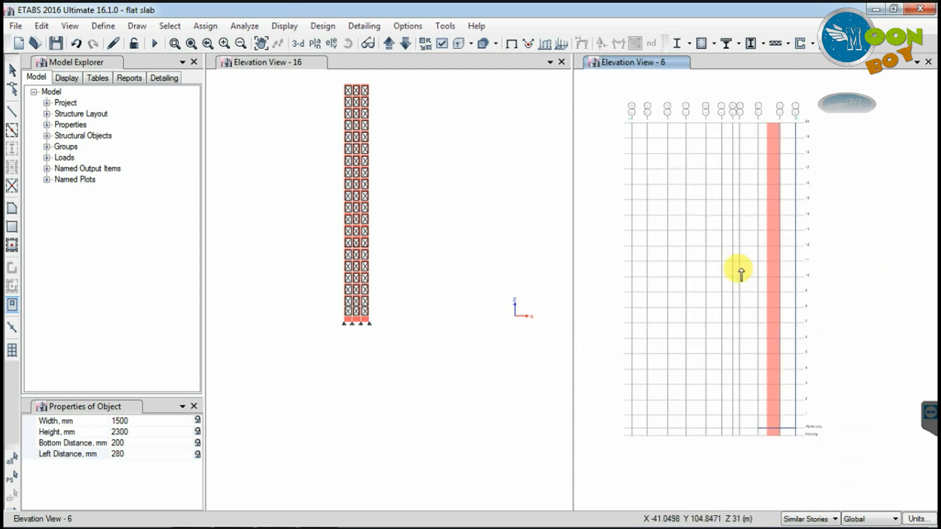
{"action": "scroll", "coordinate": [775, 425], "scroll_direction": "up", "scroll_amount": 2}
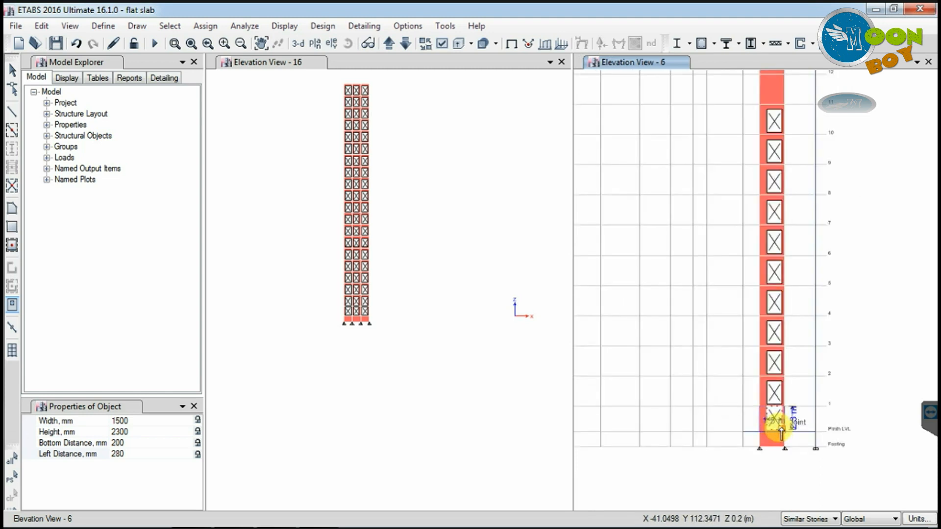
{"action": "scroll", "coordinate": [780, 431], "scroll_direction": "up", "scroll_amount": 2}
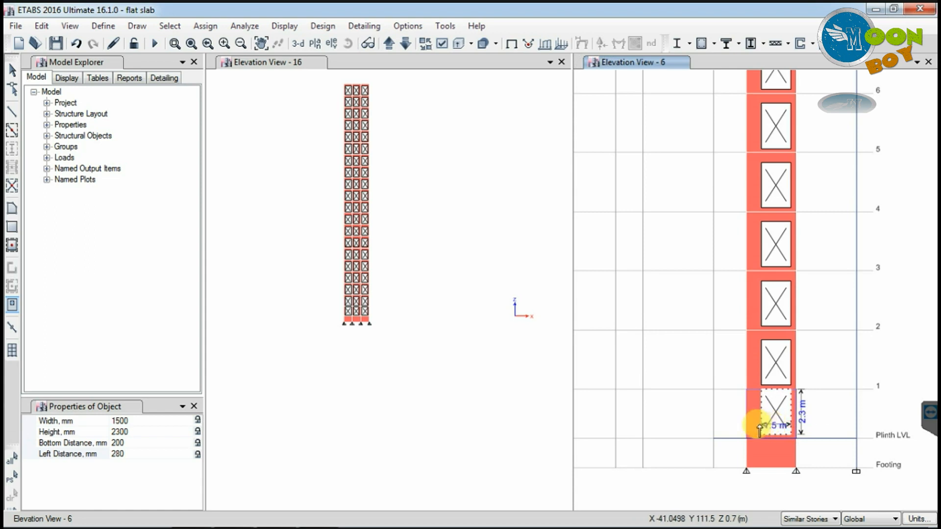
{"action": "scroll", "coordinate": [784, 429], "scroll_direction": "up", "scroll_amount": 2}
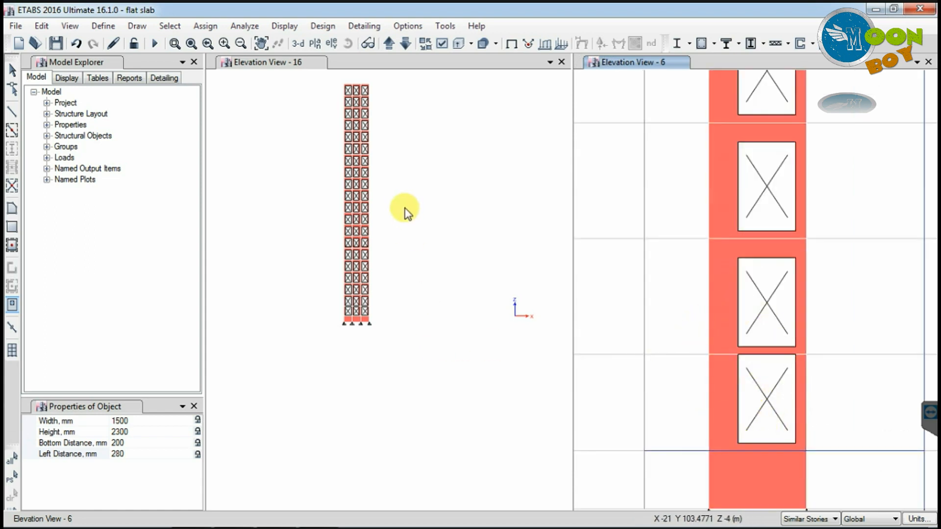
Compare the position of the lowest wall openings on elevation 16 with those on elevation 6
{"action": "left_click", "coordinate": [269, 64]}
{"action": "scroll", "coordinate": [347, 314], "scroll_direction": "up", "scroll_amount": 5}
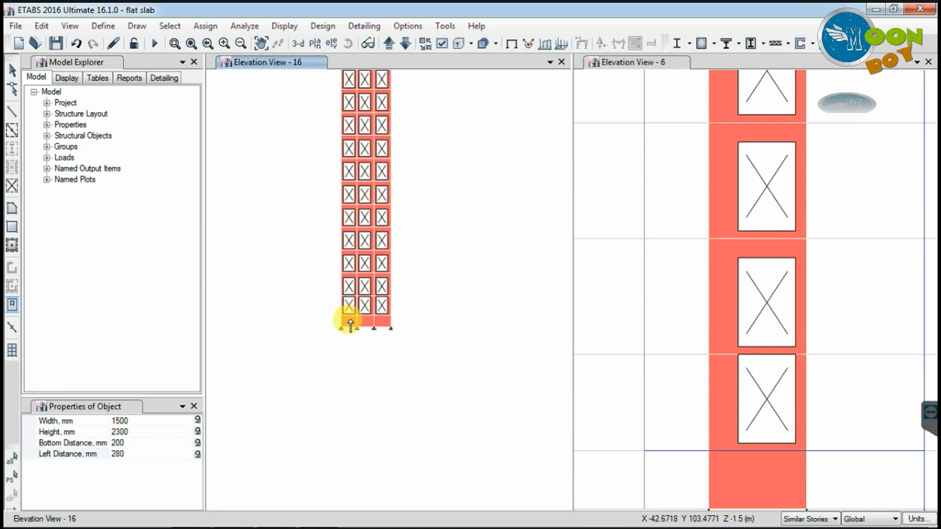
{"action": "scroll", "coordinate": [332, 262], "scroll_direction": "down", "scroll_amount": 5}
{"action": "scroll", "coordinate": [330, 275], "scroll_direction": "up", "scroll_amount": 5}
{"action": "scroll", "coordinate": [323, 279], "scroll_direction": "down", "scroll_amount": 3}
{"action": "scroll", "coordinate": [321, 285], "scroll_direction": "up", "scroll_amount": 3}
{"action": "scroll", "coordinate": [320, 285], "scroll_direction": "down", "scroll_amount": 5}
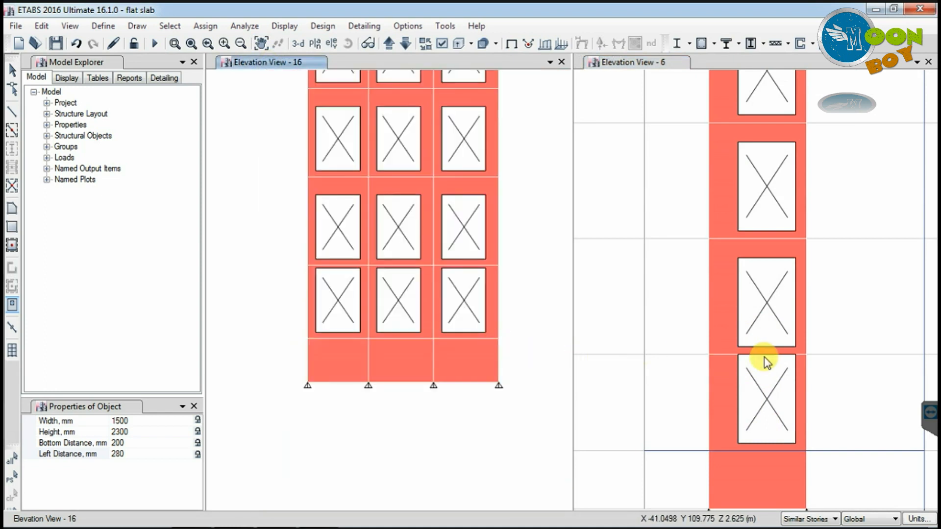
{"action": "left_click", "coordinate": [634, 62]}
{"action": "scroll", "coordinate": [774, 397], "scroll_direction": "up", "scroll_amount": 3}
{"action": "scroll", "coordinate": [745, 379], "scroll_direction": "down", "scroll_amount": 1}
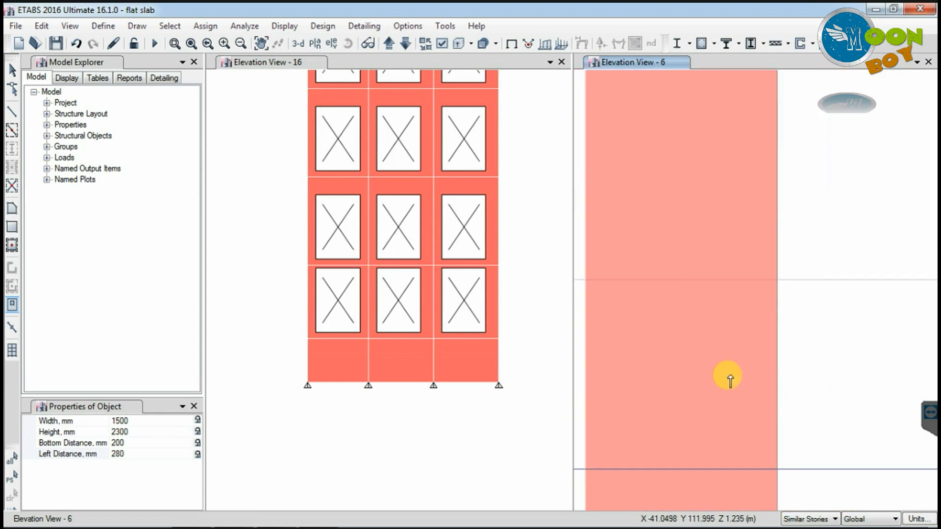
{"action": "scroll", "coordinate": [719, 314], "scroll_direction": "down", "scroll_amount": 2}
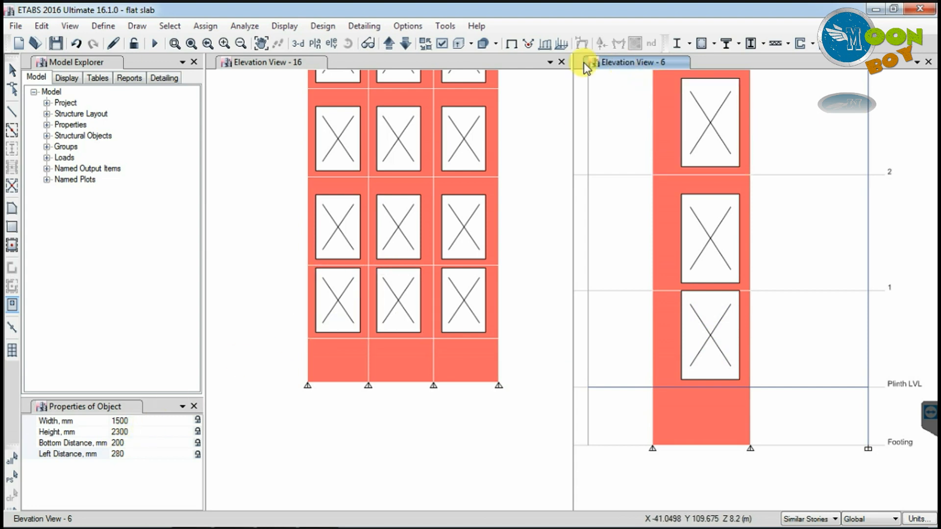
Leave opening drawing to select the wall beside the lowest opening on elevation 6, and make elevation 16 the active view
{"action": "left_click", "coordinate": [13, 70]}
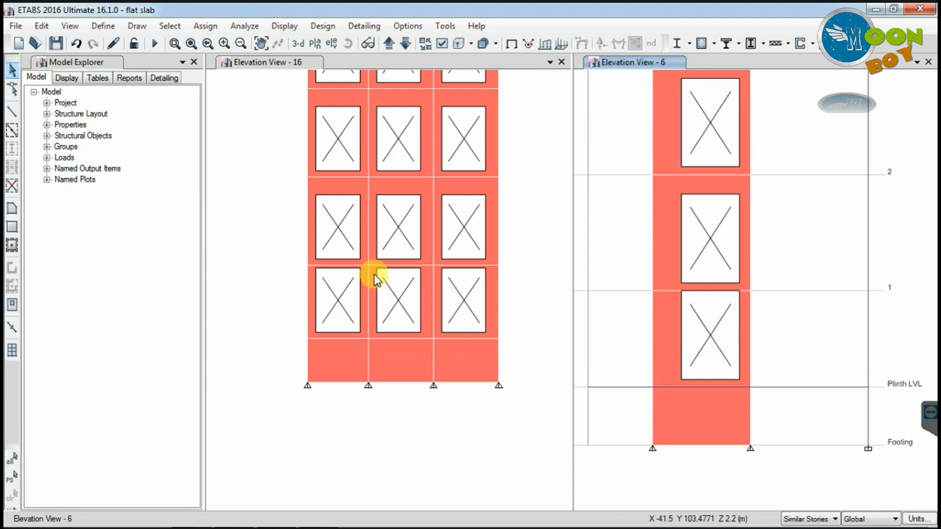
{"action": "double_click", "coordinate": [666, 345]}
{"action": "double_click", "coordinate": [670, 346]}
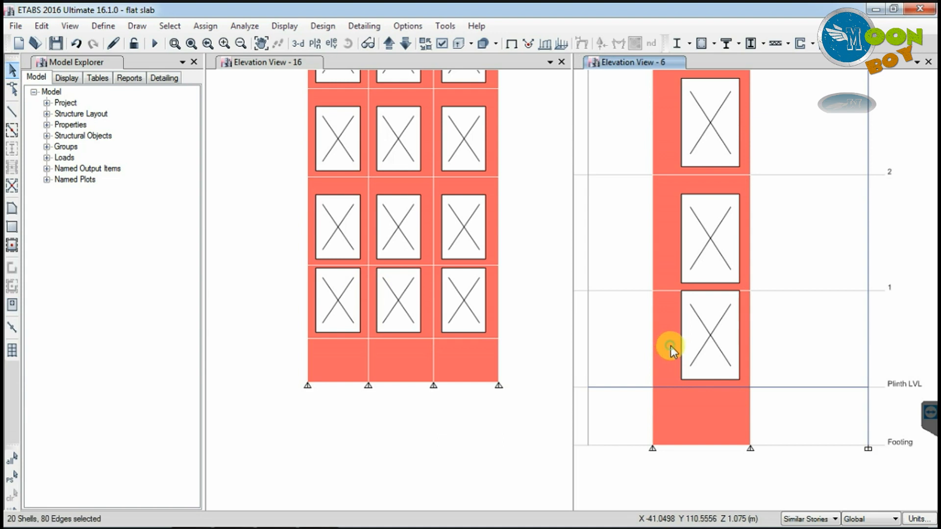
{"action": "left_click", "coordinate": [292, 62]}
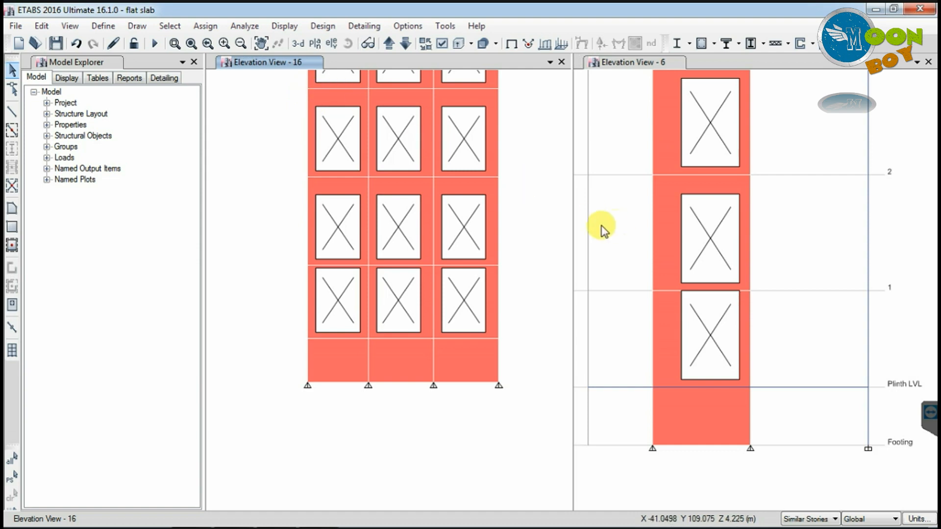
Examine the wall openings around story 1 in elevations 16 and 6 and compare their sizes and positions
{"action": "scroll", "coordinate": [317, 269], "scroll_direction": "up", "scroll_amount": 8}
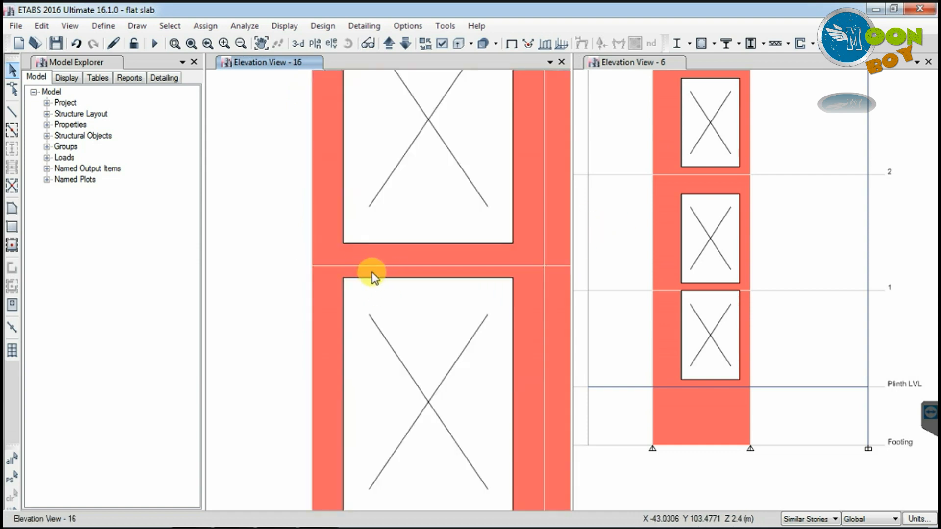
{"action": "left_click", "coordinate": [659, 304]}
{"action": "scroll", "coordinate": [699, 298], "scroll_direction": "up", "scroll_amount": 3}
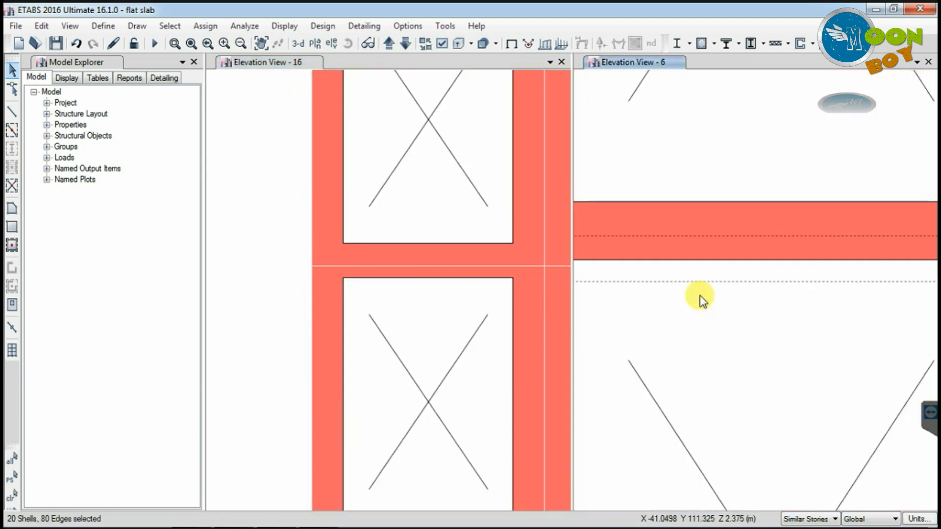
{"action": "scroll", "coordinate": [700, 290], "scroll_direction": "up", "scroll_amount": 3}
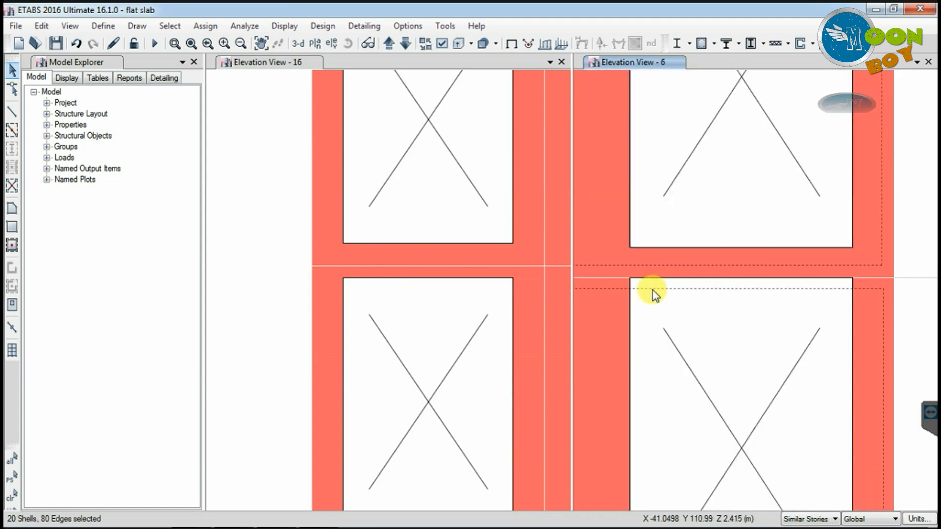
{"action": "scroll", "coordinate": [701, 290], "scroll_direction": "down", "scroll_amount": 3}
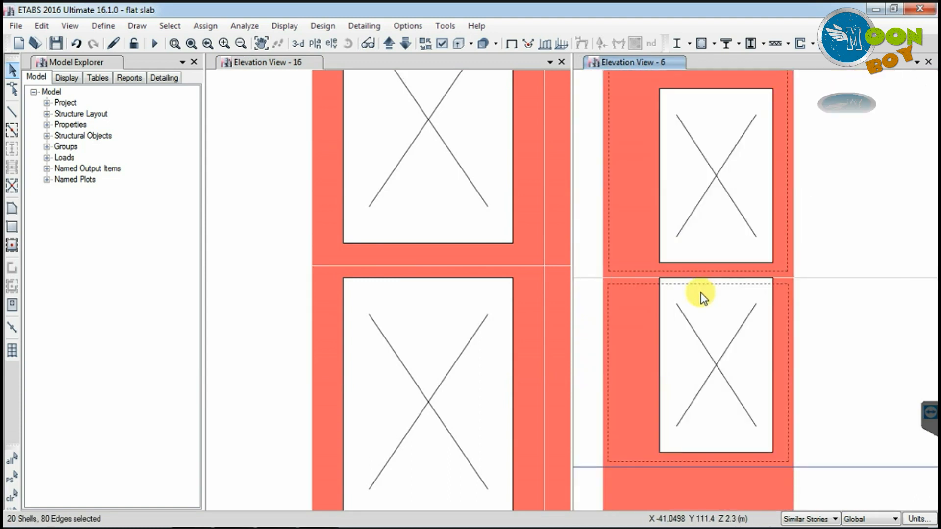
{"action": "left_click", "coordinate": [474, 308]}
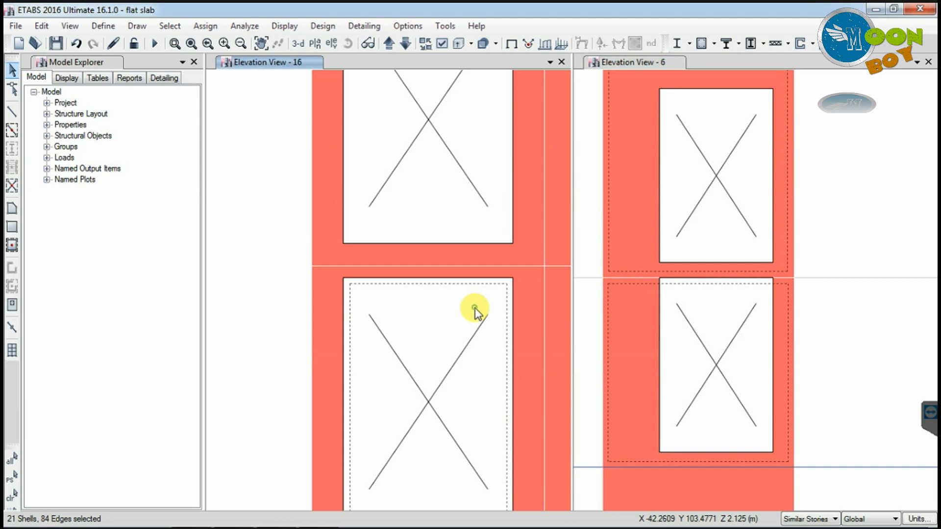
{"action": "left_click", "coordinate": [521, 308]}
{"action": "left_click", "coordinate": [521, 307]}
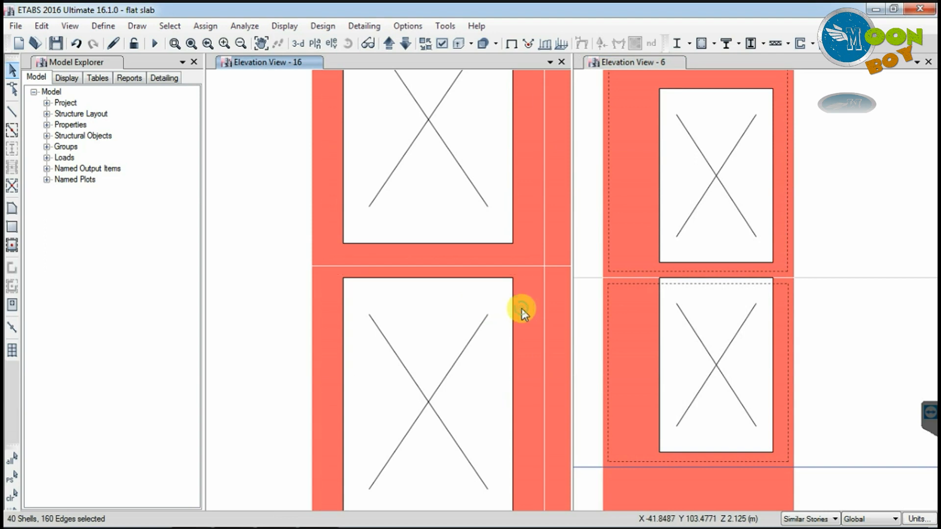
{"action": "left_click", "coordinate": [641, 358]}
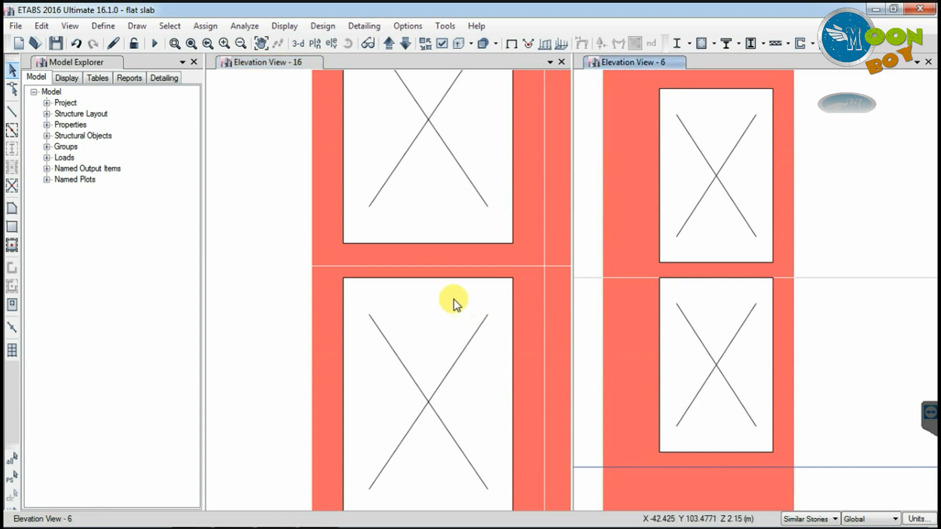
Delete all the wall openings on every story of the shear wall in elevation 6
{"action": "scroll", "coordinate": [466, 311], "scroll_direction": "down", "scroll_amount": 3}
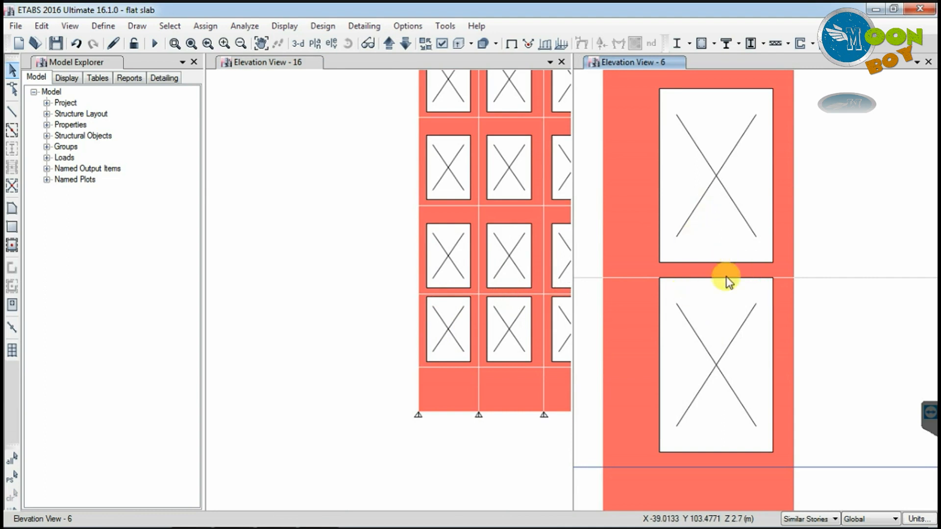
{"action": "scroll", "coordinate": [653, 383], "scroll_direction": "down", "scroll_amount": 3}
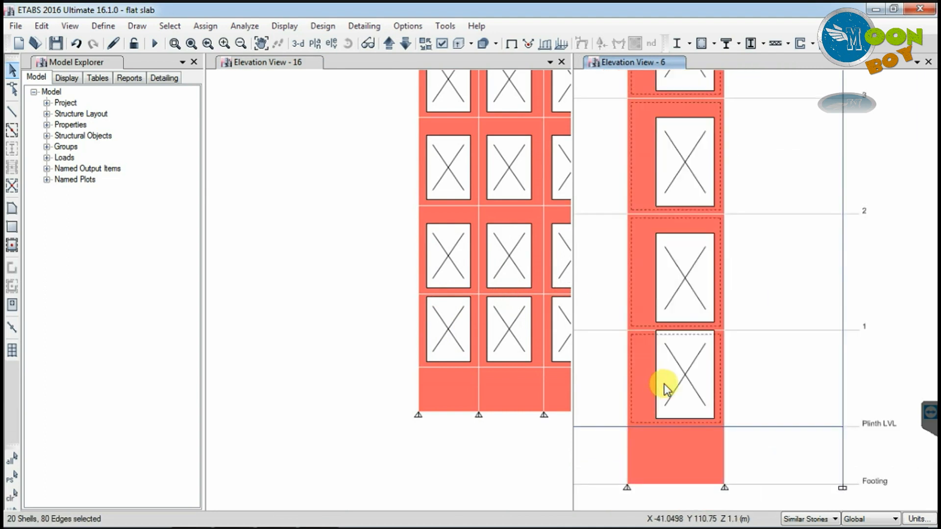
{"action": "left_click", "coordinate": [683, 378]}
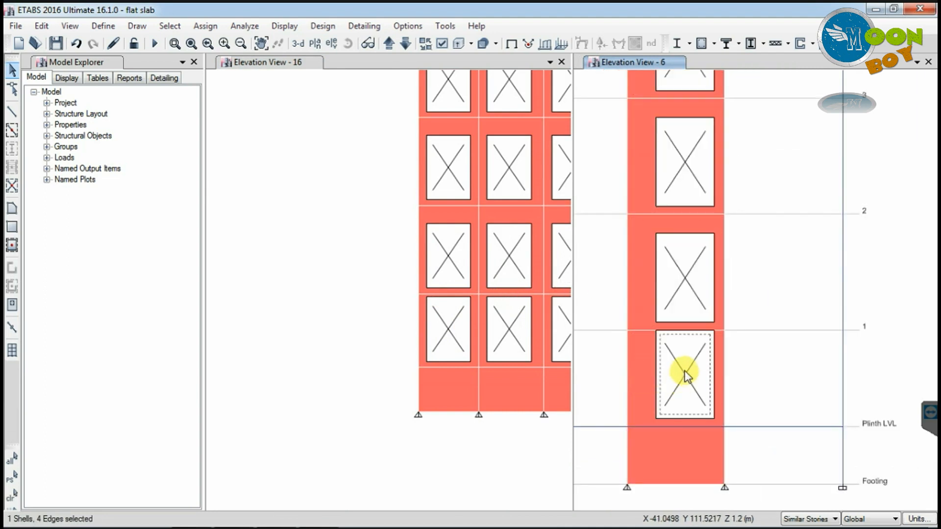
{"action": "left_click", "coordinate": [685, 286]}
{"action": "key", "text": "Delete"}
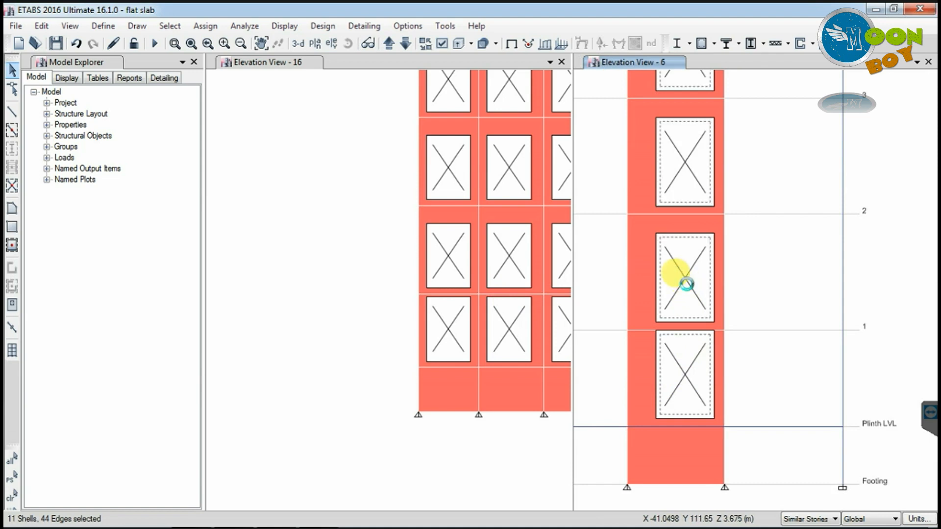
{"action": "scroll", "coordinate": [694, 360], "scroll_direction": "down", "scroll_amount": 2}
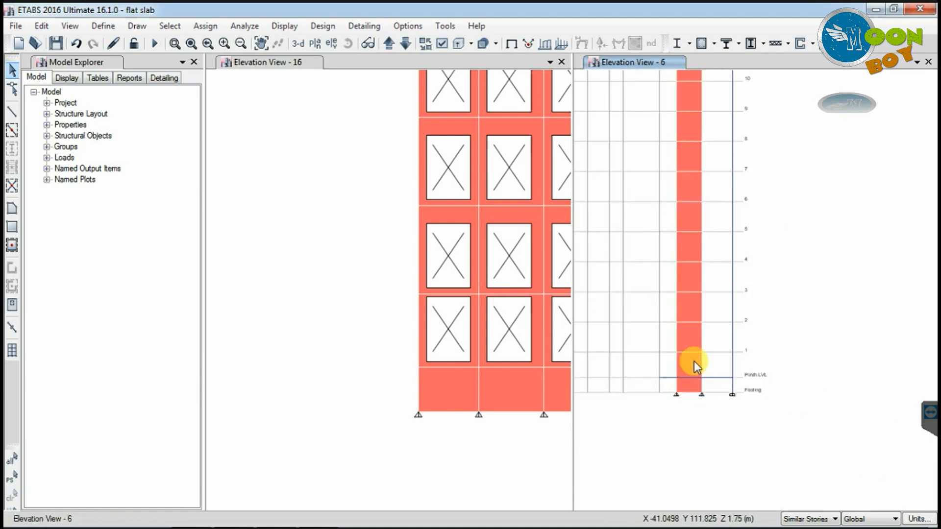
{"action": "scroll", "coordinate": [694, 361], "scroll_direction": "down", "scroll_amount": 2}
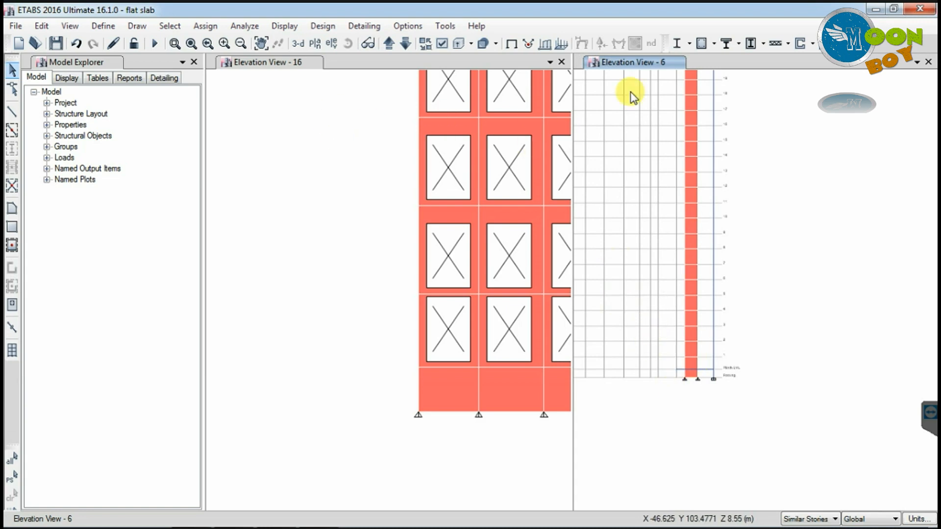
Show the 3-D view in place of elevation 6 and display elevation 6 in place of elevation 16
{"action": "left_click", "coordinate": [299, 44]}
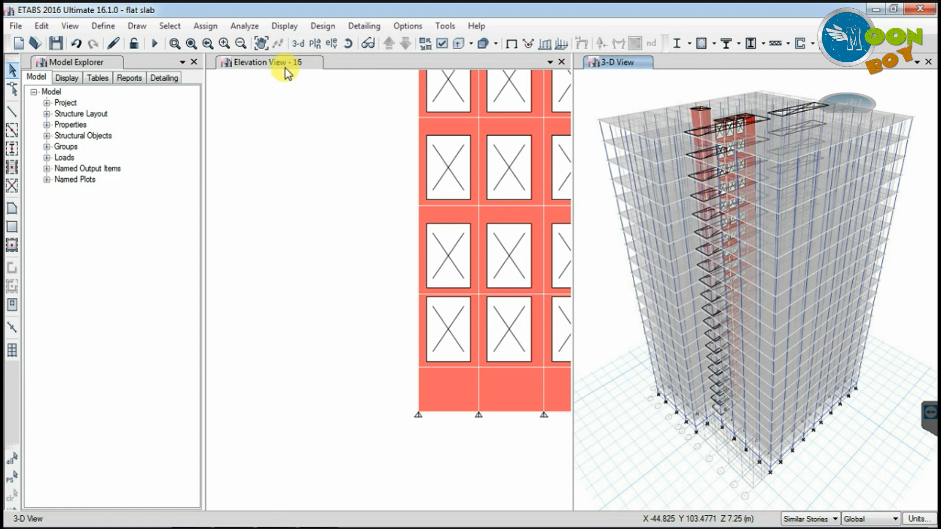
{"action": "left_click", "coordinate": [306, 121]}
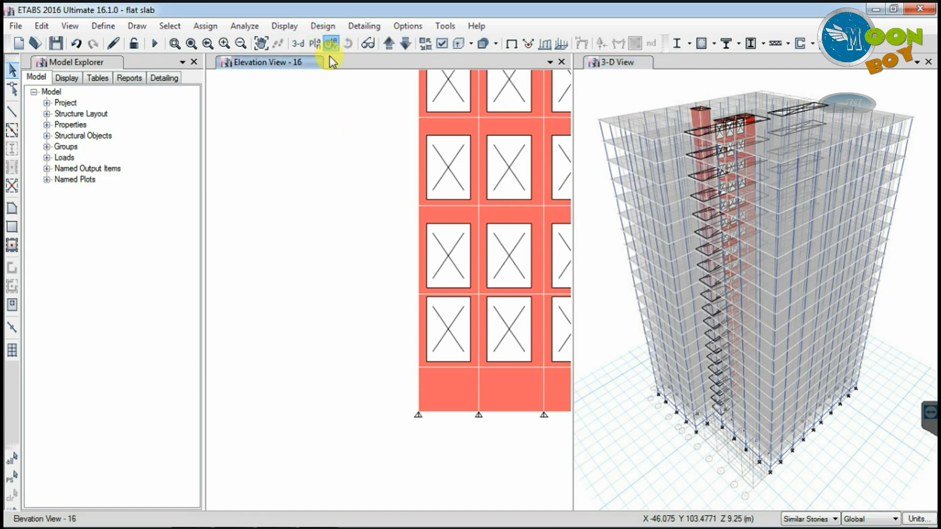
{"action": "left_click", "coordinate": [331, 43]}
{"action": "left_click", "coordinate": [720, 305]}
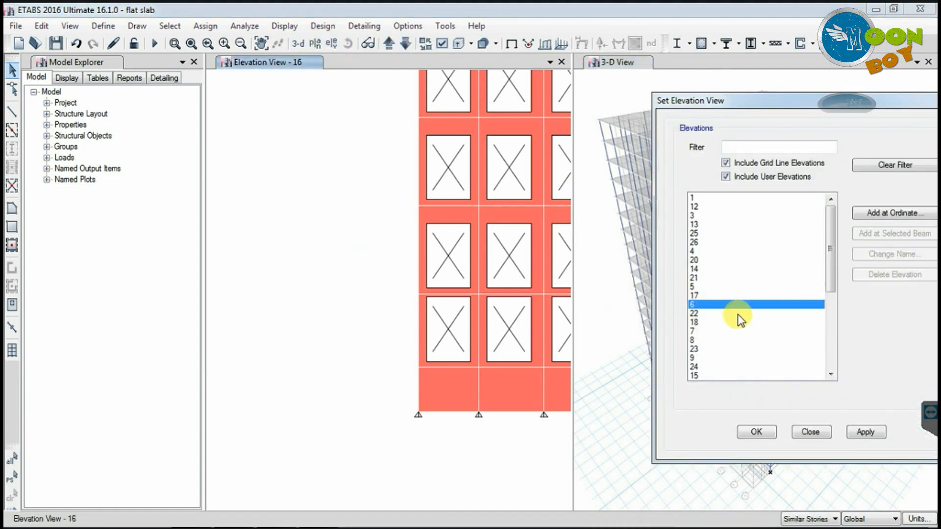
{"action": "left_click", "coordinate": [873, 431]}
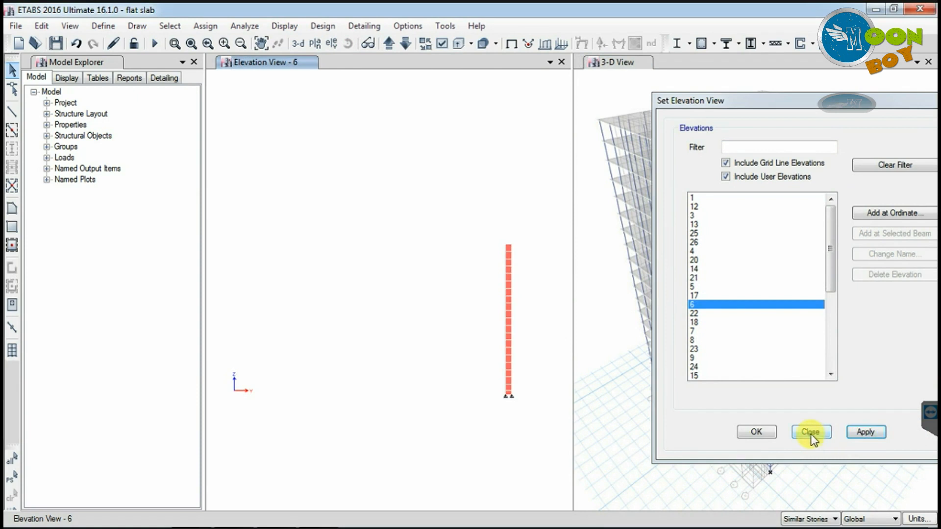
{"action": "left_click", "coordinate": [811, 432]}
Start drawing wall openings with the height set to 2100 mm, and lock the width, height and bottom distance
{"action": "scroll", "coordinate": [525, 371], "scroll_direction": "up", "scroll_amount": 1}
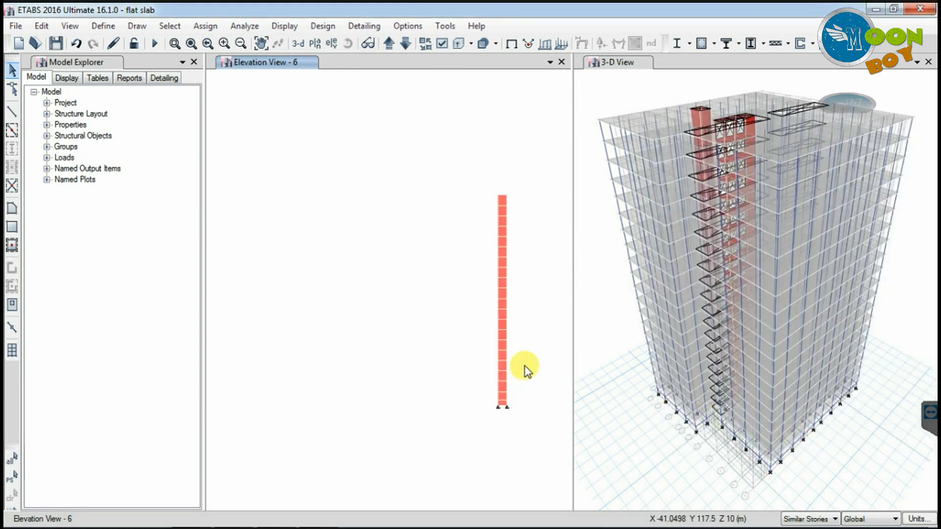
{"action": "scroll", "coordinate": [525, 371], "scroll_direction": "up", "scroll_amount": 1}
{"action": "scroll", "coordinate": [514, 377], "scroll_direction": "down", "scroll_amount": 2}
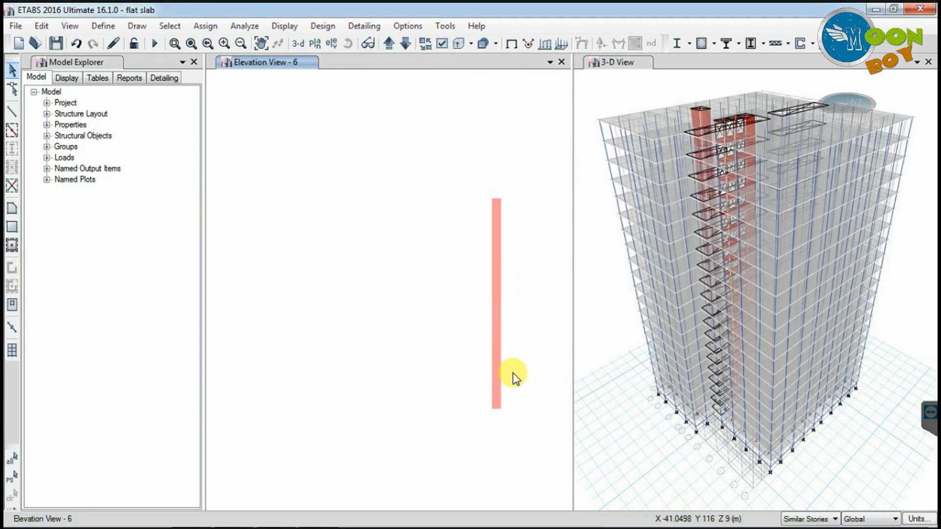
{"action": "left_click", "coordinate": [12, 306]}
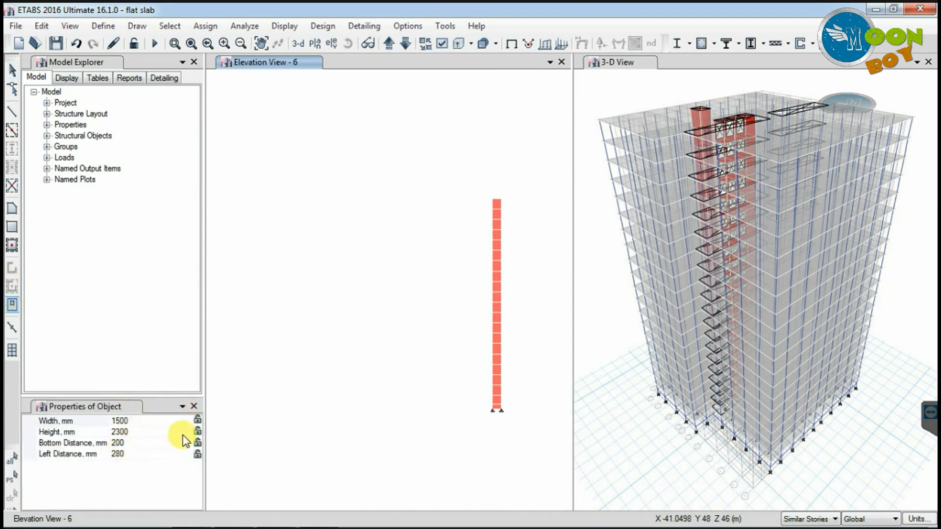
{"action": "left_click", "coordinate": [127, 432]}
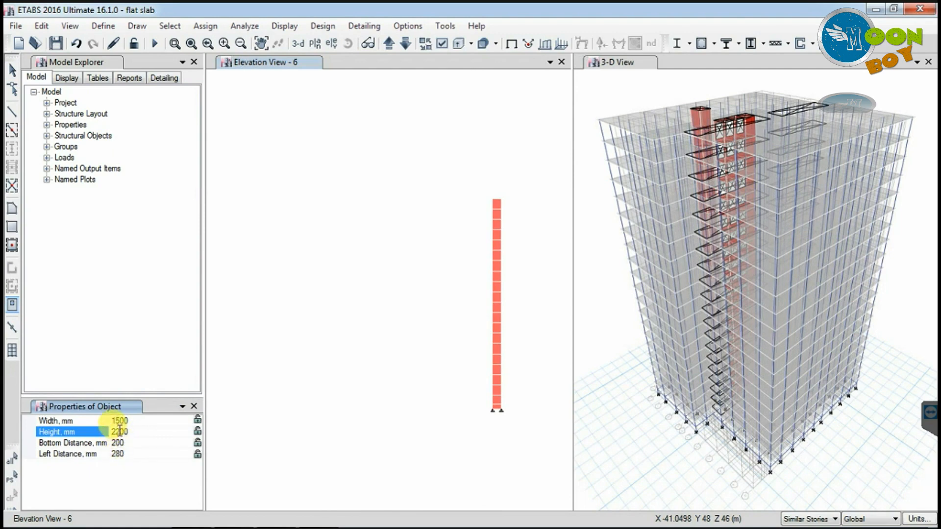
{"action": "left_click_drag", "start_coordinate": [117, 431], "coordinate": [121, 433]}
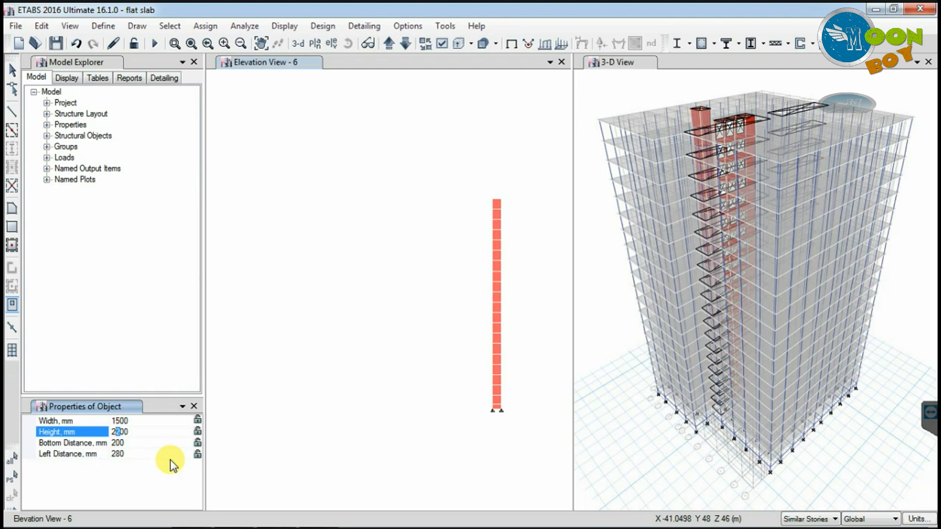
{"action": "type", "text": "1"}
{"action": "left_click", "coordinate": [124, 443]}
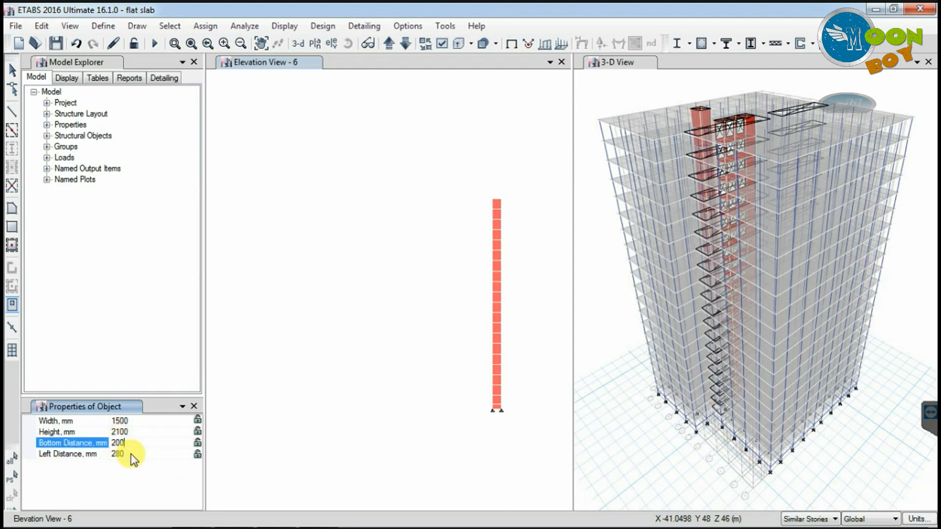
{"action": "left_click", "coordinate": [130, 454]}
{"action": "left_click", "coordinate": [197, 444]}
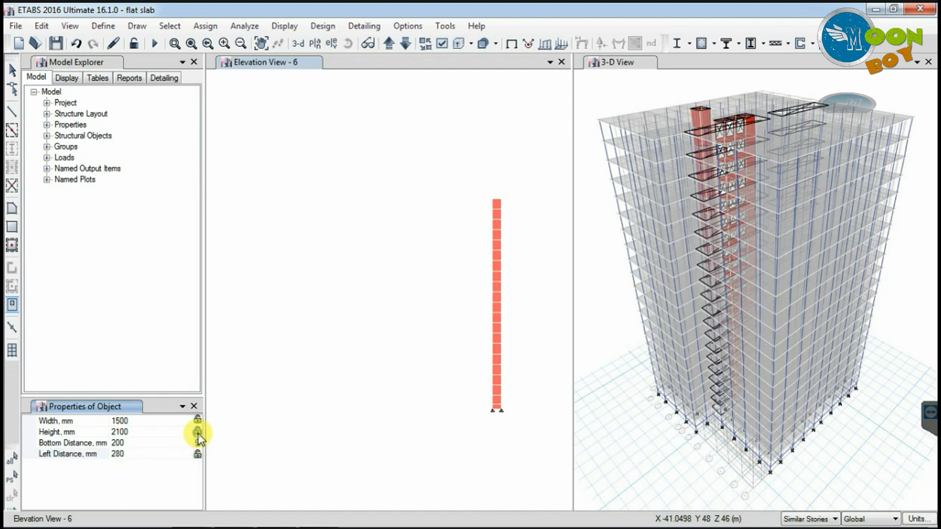
Set the opening's left distance to 525 mm and lock it
{"action": "left_click", "coordinate": [129, 454]}
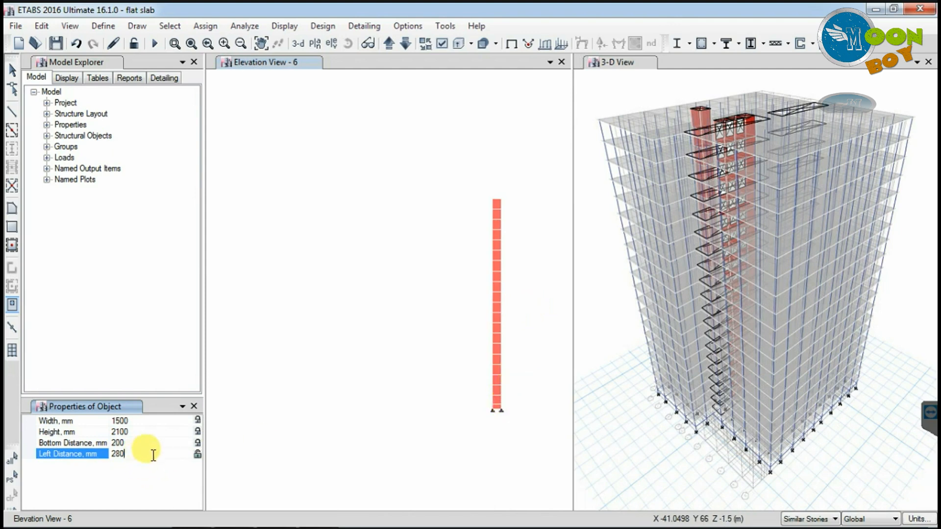
{"action": "left_click", "coordinate": [279, 62]}
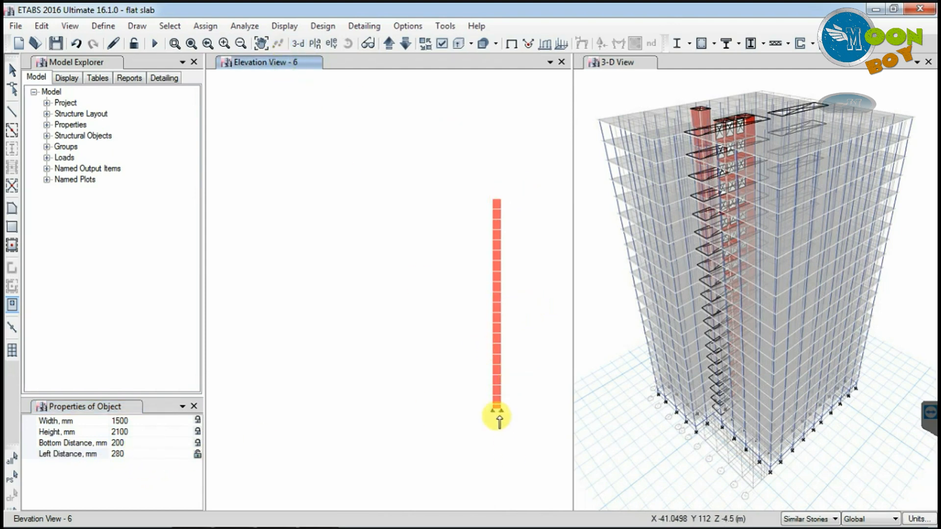
{"action": "scroll", "coordinate": [497, 414], "scroll_direction": "up", "scroll_amount": 5}
{"action": "scroll", "coordinate": [487, 292], "scroll_direction": "up", "scroll_amount": 3}
{"action": "scroll", "coordinate": [454, 318], "scroll_direction": "down", "scroll_amount": 2}
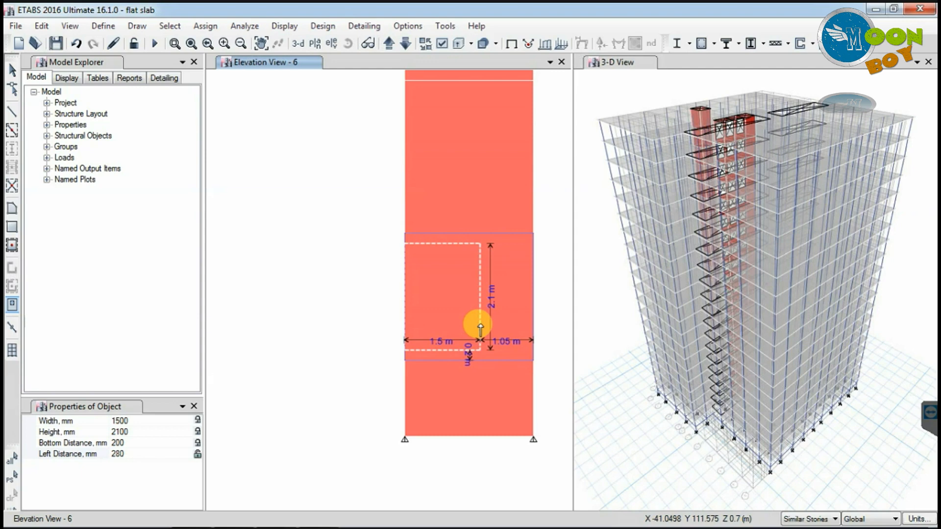
{"action": "left_click", "coordinate": [133, 455]}
{"action": "double_click", "coordinate": [120, 454]}
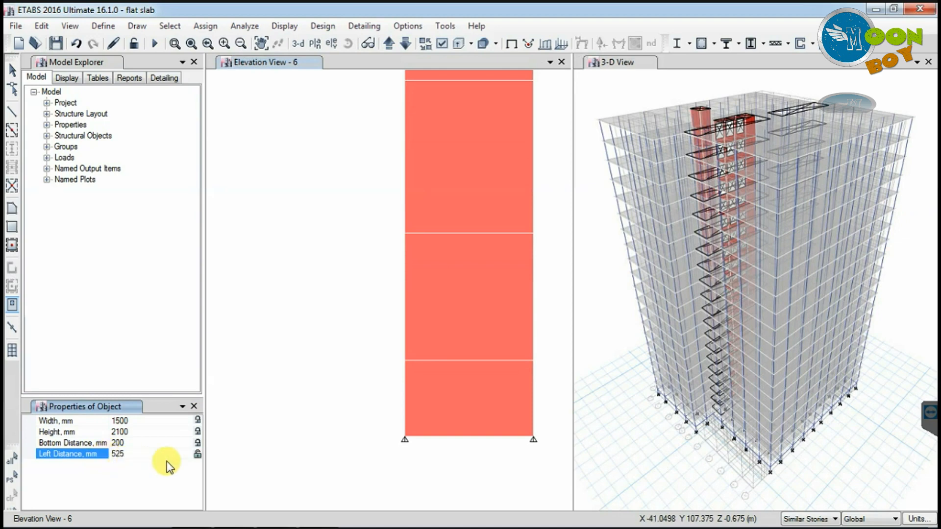
{"action": "left_click", "coordinate": [196, 454]}
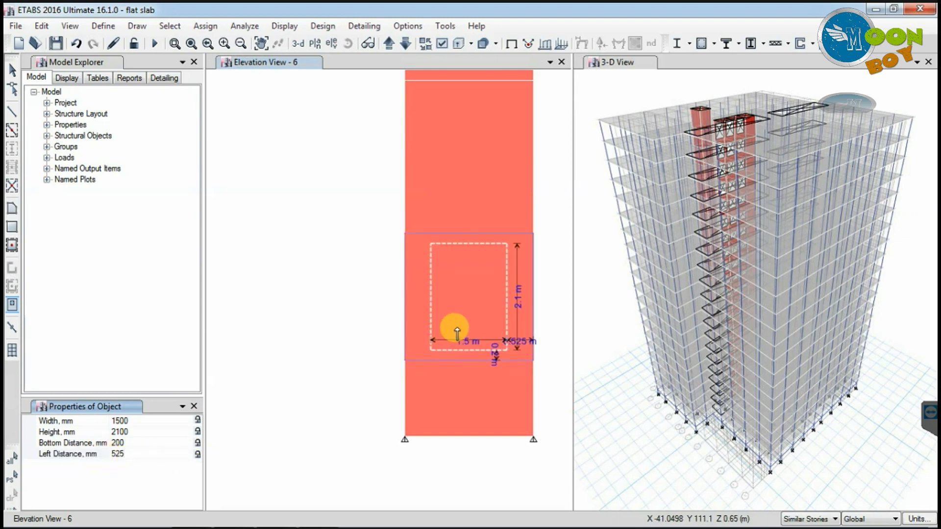
Place 1500 x 2100 mm openings in the four lowest wall panels above the plinth level
{"action": "left_click", "coordinate": [457, 327]}
{"action": "scroll", "coordinate": [390, 458], "scroll_direction": "down", "scroll_amount": 2}
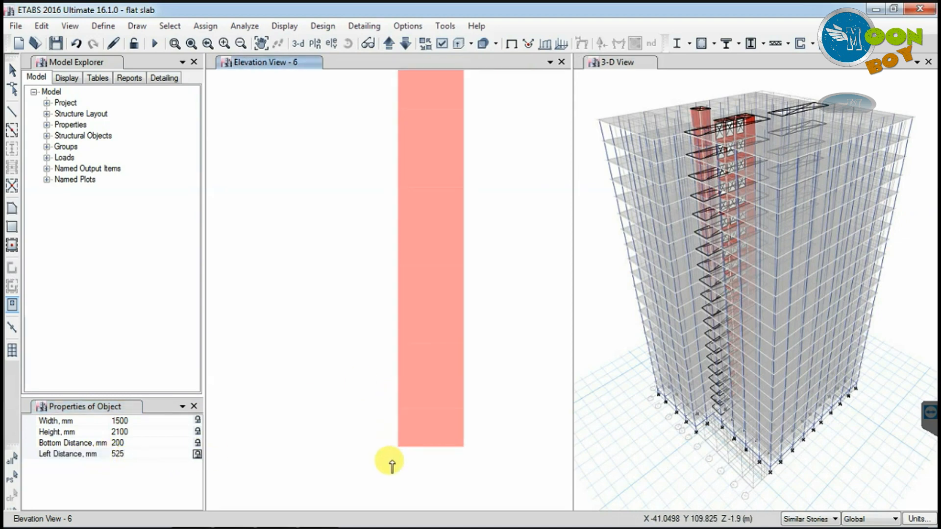
{"action": "left_click", "coordinate": [428, 314]}
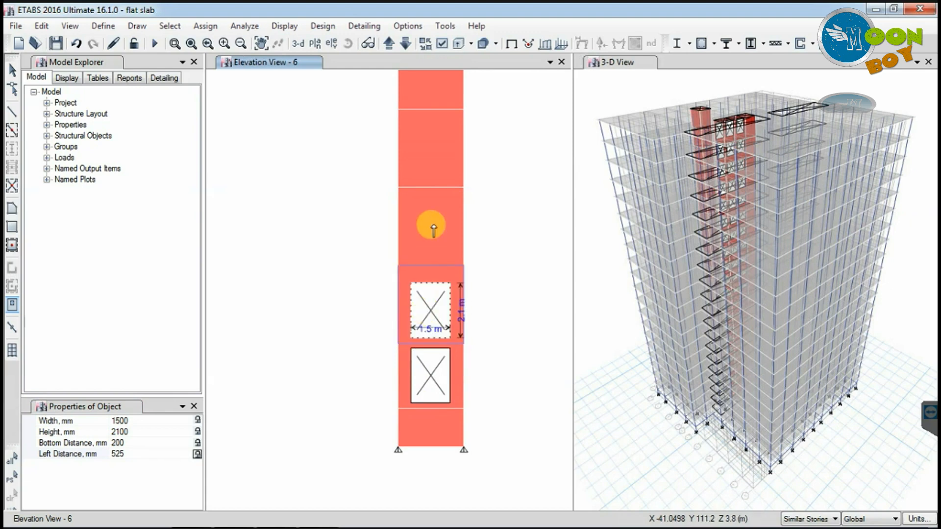
{"action": "left_click", "coordinate": [431, 158]}
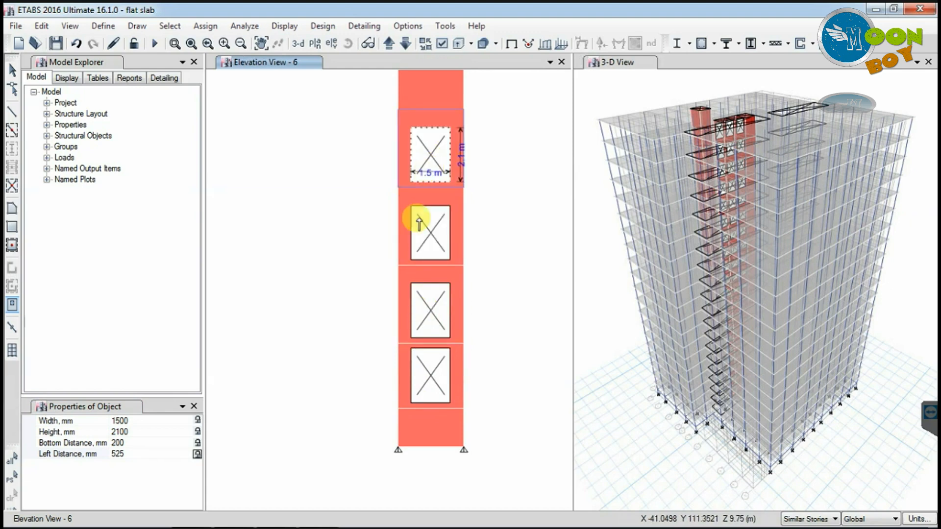
Place 1500 x 2300 mm wall openings in the six panels directly above the four lowest openings
{"action": "scroll", "coordinate": [388, 374], "scroll_direction": "down", "scroll_amount": 3}
{"action": "scroll", "coordinate": [397, 309], "scroll_direction": "up", "scroll_amount": 2}
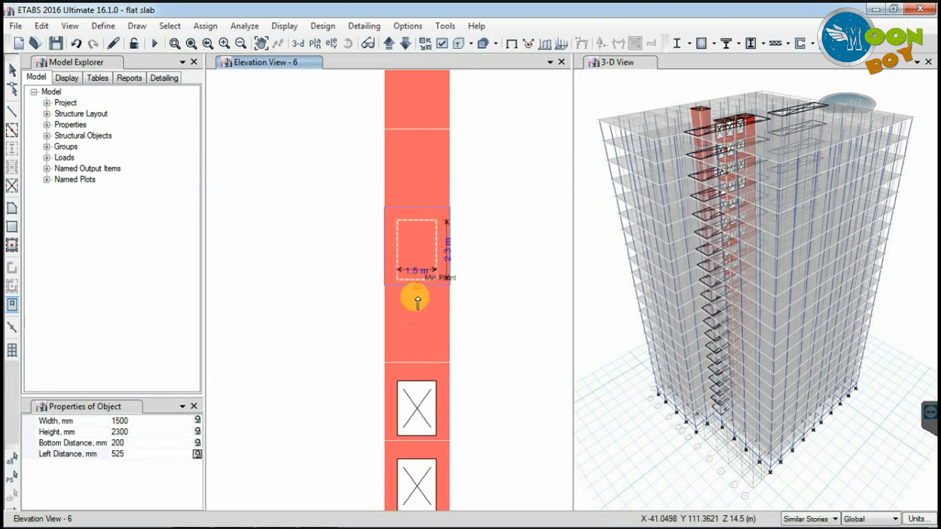
{"action": "left_click", "coordinate": [420, 328]}
{"action": "left_click", "coordinate": [421, 250]}
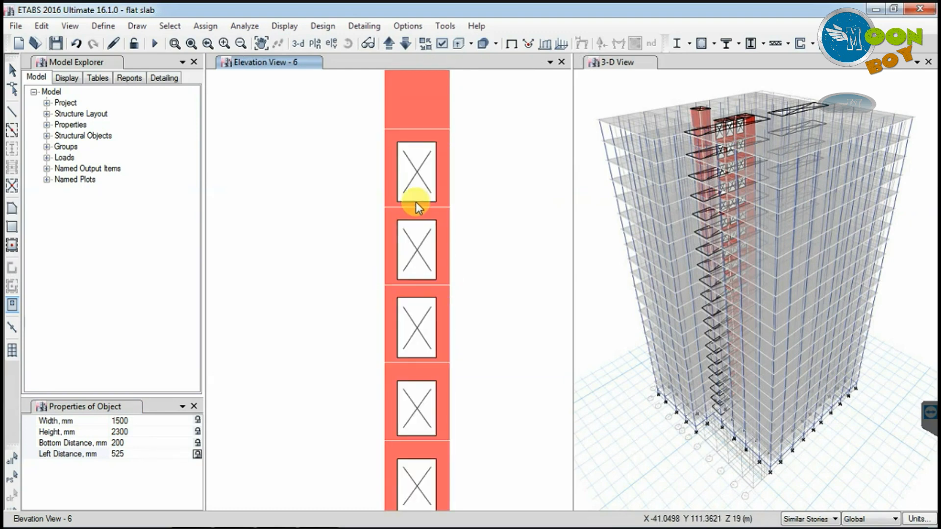
{"action": "scroll", "coordinate": [421, 310], "scroll_direction": "down", "scroll_amount": 2}
{"action": "left_click", "coordinate": [420, 199]}
{"action": "left_click", "coordinate": [420, 159]}
{"action": "left_click", "coordinate": [422, 115]}
Continue the column of 1500 x 2300 mm openings through the next six panels, up to the sixteenth opening
{"action": "scroll", "coordinate": [417, 314], "scroll_direction": "down", "scroll_amount": 2}
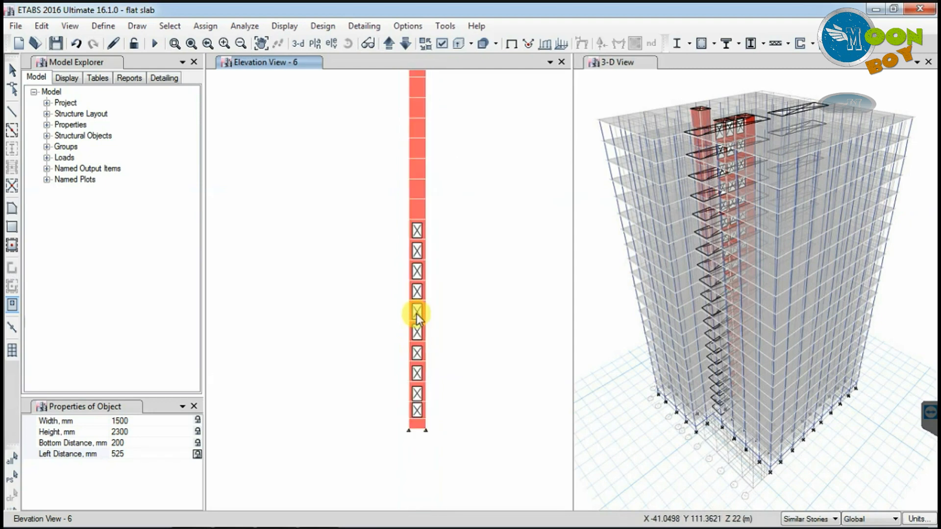
{"action": "left_click", "coordinate": [417, 187]}
{"action": "left_click", "coordinate": [418, 166]}
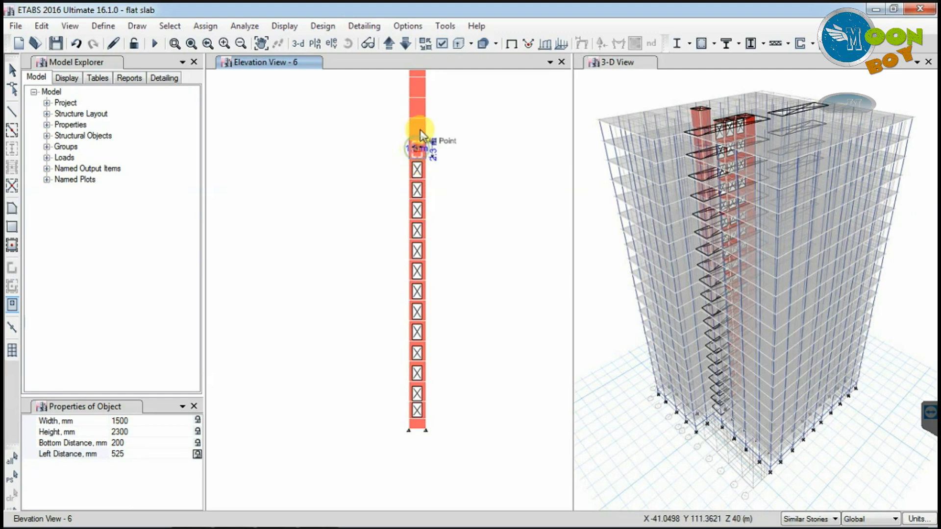
{"action": "left_click", "coordinate": [417, 148]}
{"action": "left_click", "coordinate": [419, 127]}
{"action": "left_click", "coordinate": [417, 106]}
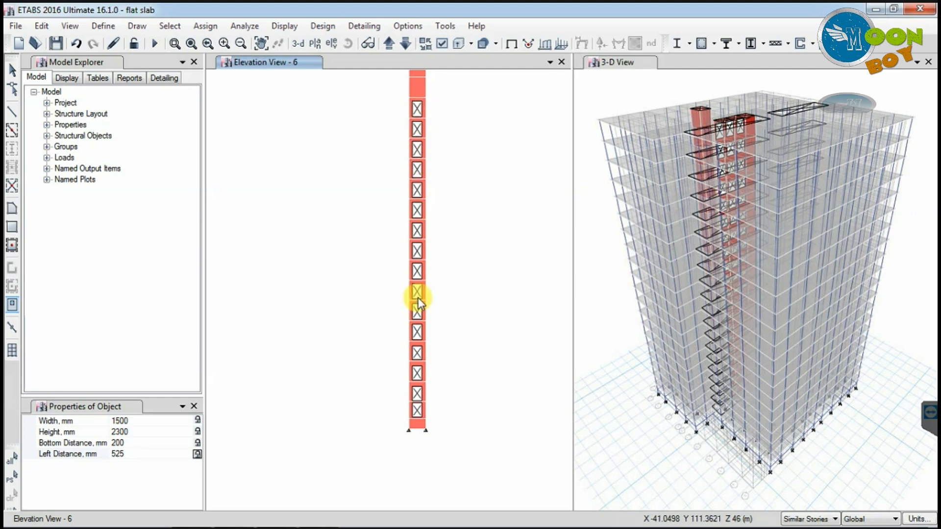
Place 1500 x 2300 mm openings in the four topmost wall panels and finish drawing openings
{"action": "scroll", "coordinate": [418, 298], "scroll_direction": "down", "scroll_amount": 2}
{"action": "scroll", "coordinate": [406, 203], "scroll_direction": "up", "scroll_amount": 4}
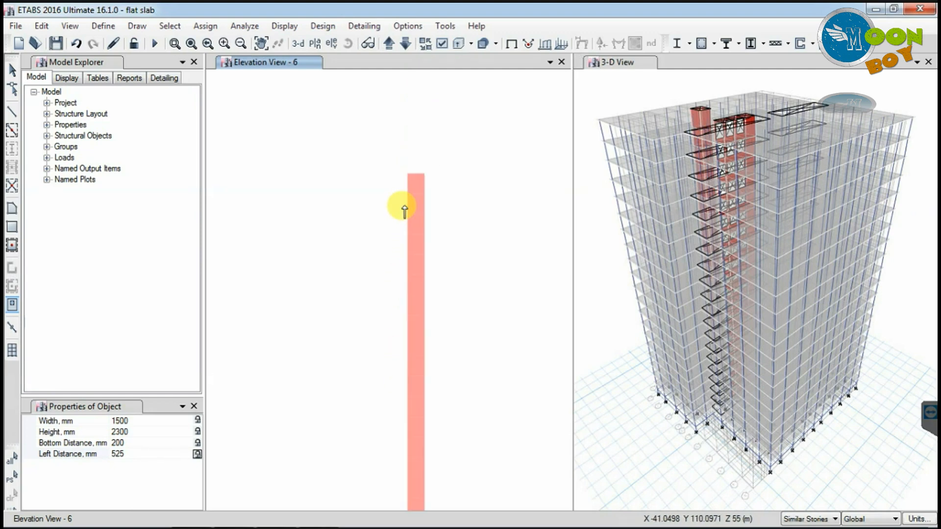
{"action": "scroll", "coordinate": [411, 239], "scroll_direction": "up", "scroll_amount": 3}
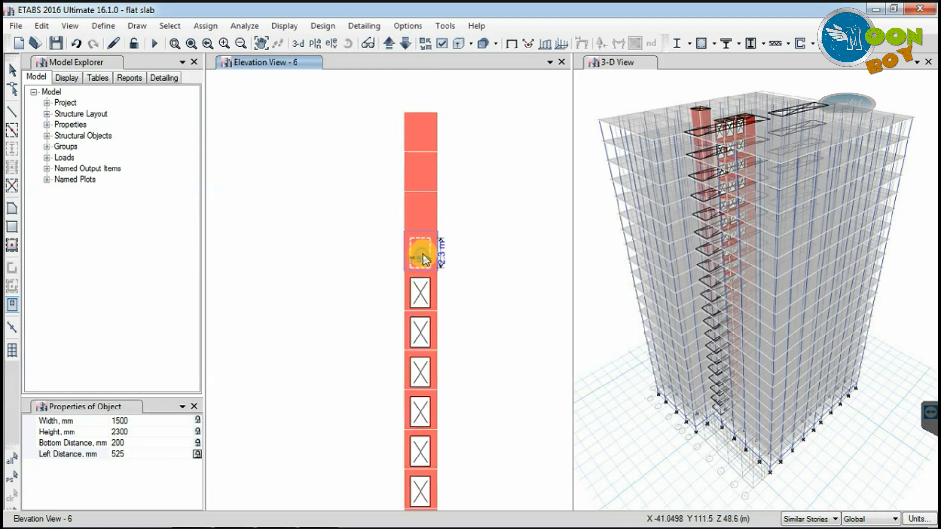
{"action": "left_click", "coordinate": [422, 258]}
{"action": "left_click", "coordinate": [424, 209]}
{"action": "left_click", "coordinate": [422, 172]}
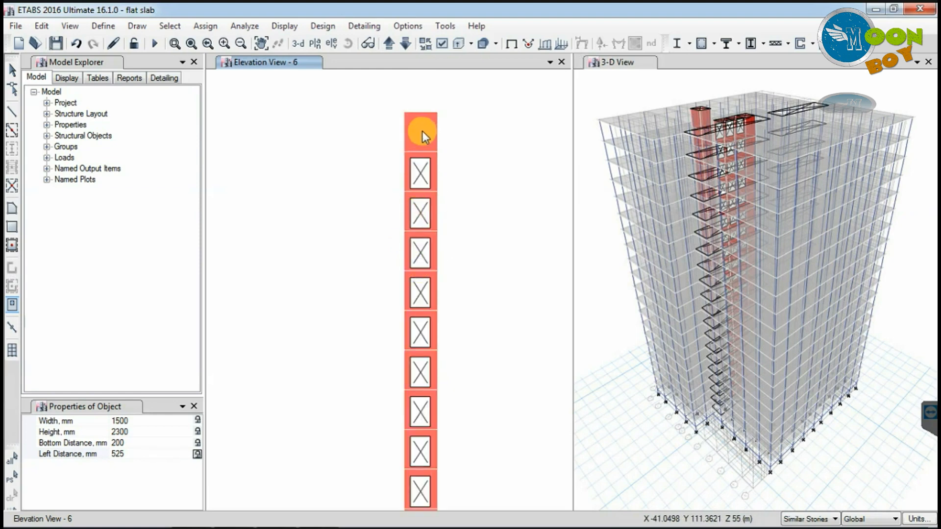
{"action": "left_click", "coordinate": [425, 132]}
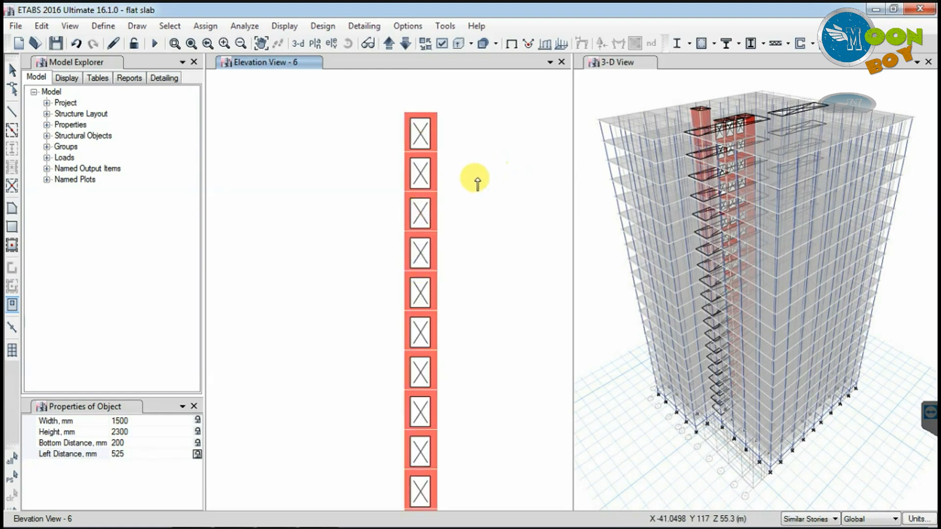
{"action": "scroll", "coordinate": [458, 201], "scroll_direction": "down", "scroll_amount": 5}
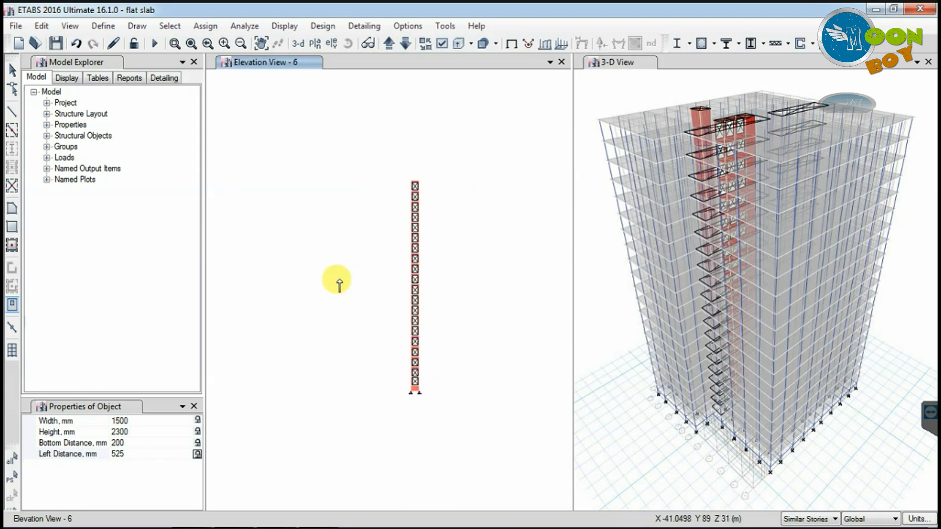
{"action": "left_click", "coordinate": [11, 71]}
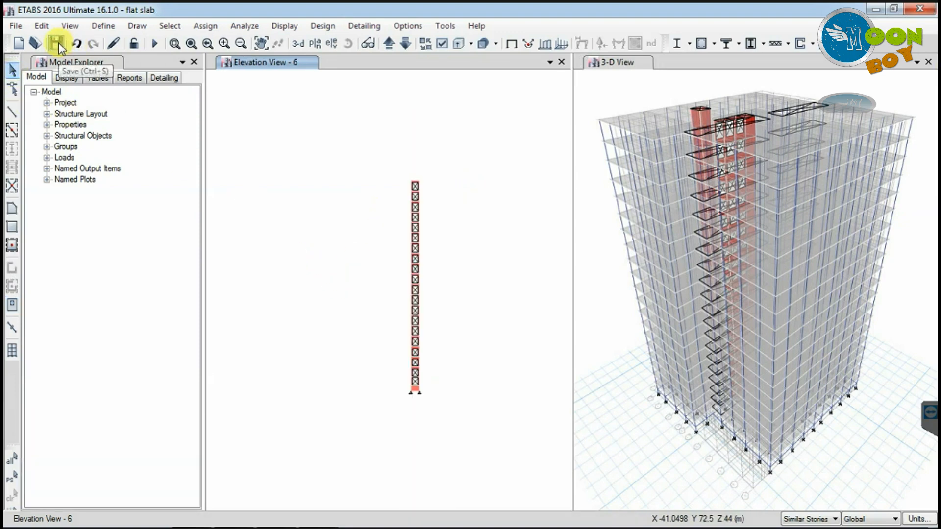
Save the model and show all objects again in elevation 6
{"action": "left_click", "coordinate": [56, 44]}
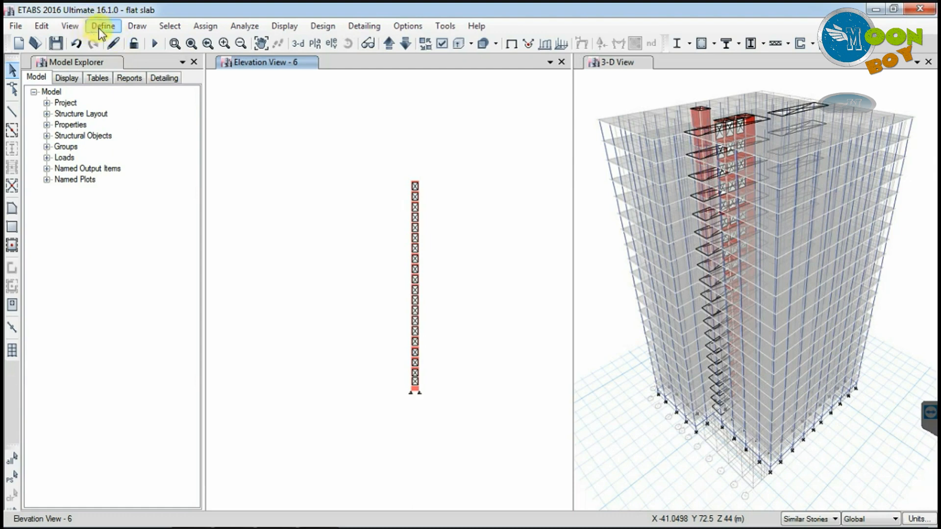
{"action": "left_click", "coordinate": [75, 28]}
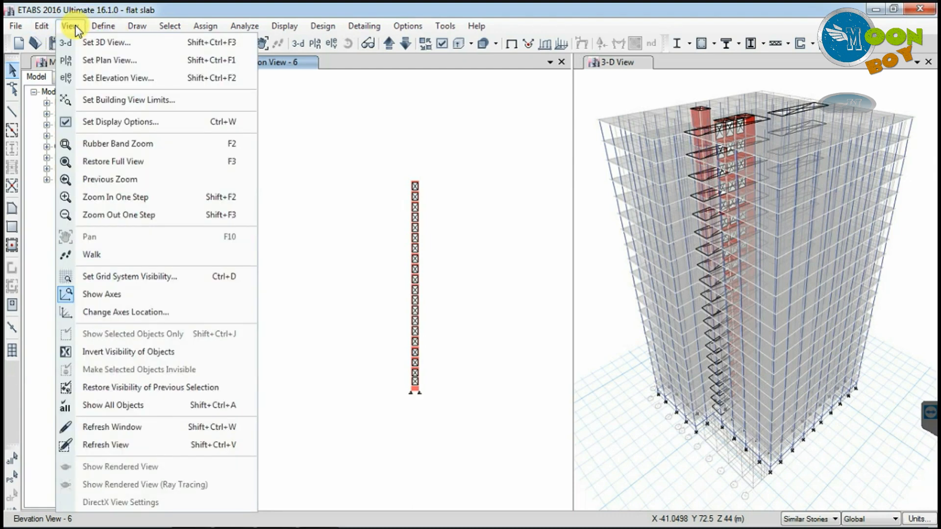
{"action": "left_click", "coordinate": [117, 405]}
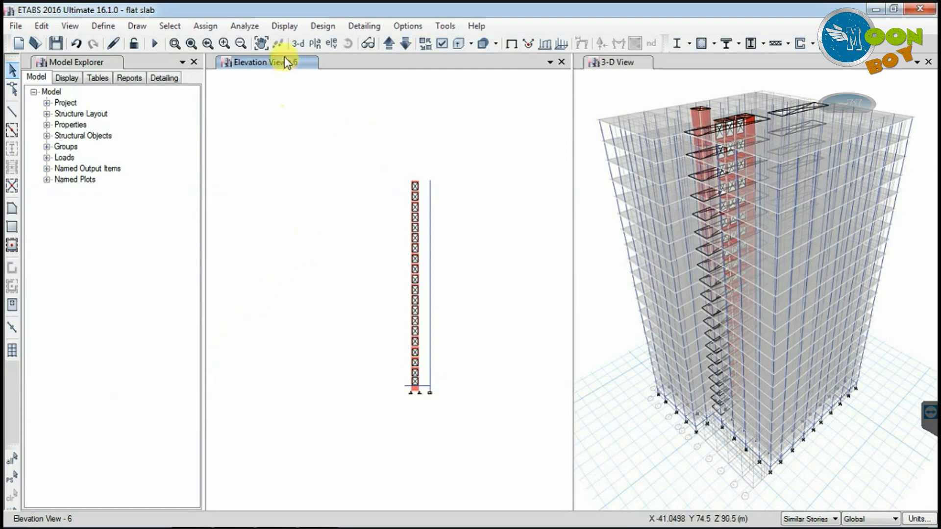
Display the plan view of story 20 in place of elevation 6 and view its upper-left column grid up close
{"action": "left_click", "coordinate": [298, 43]}
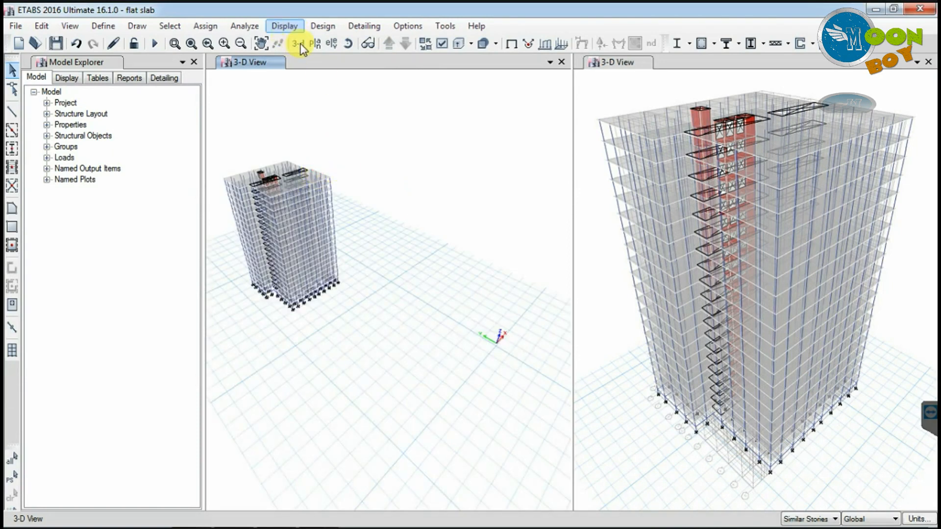
{"action": "left_click", "coordinate": [316, 43]}
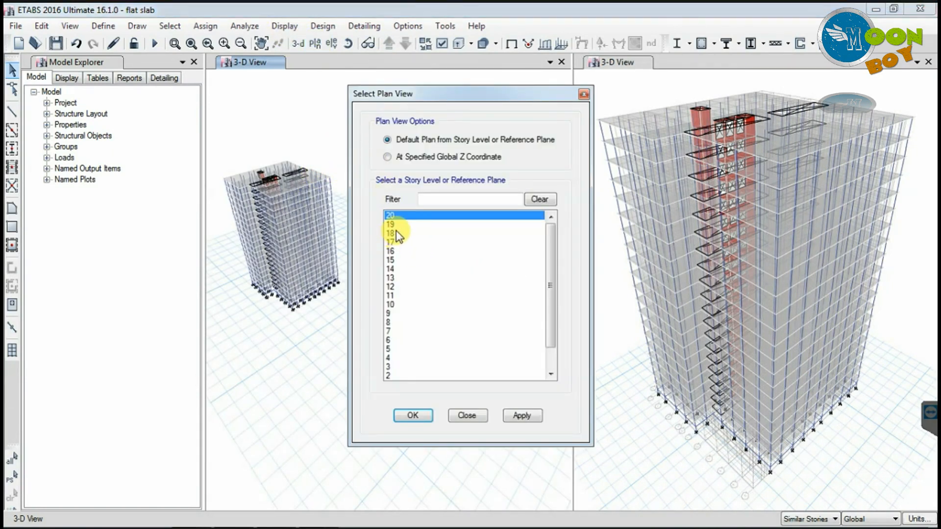
{"action": "left_click", "coordinate": [413, 417]}
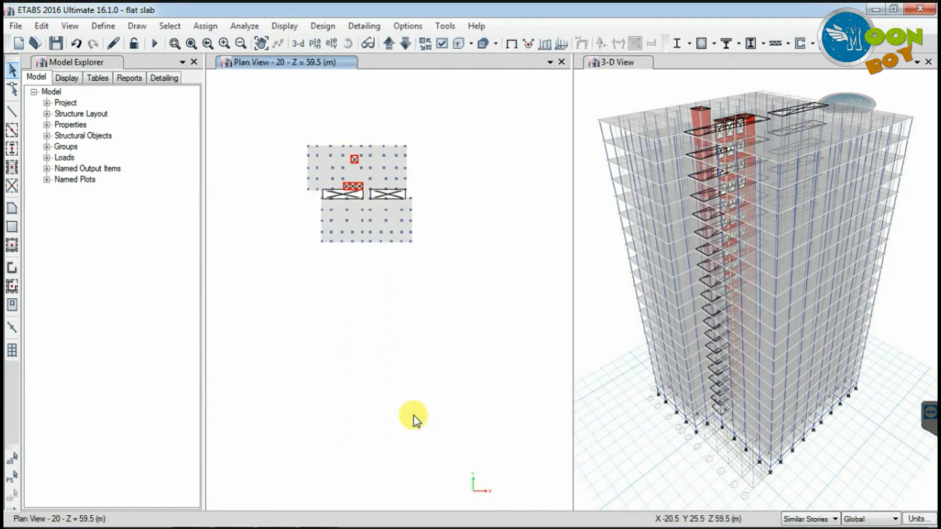
{"action": "scroll", "coordinate": [319, 131], "scroll_direction": "up", "scroll_amount": 2}
{"action": "scroll", "coordinate": [301, 148], "scroll_direction": "up", "scroll_amount": 2}
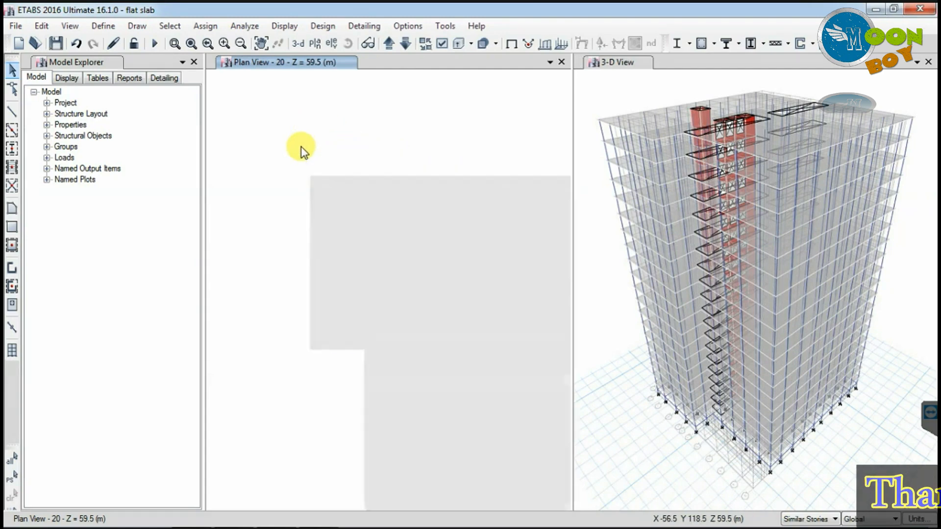
{"action": "scroll", "coordinate": [259, 184], "scroll_direction": "down", "scroll_amount": 2}
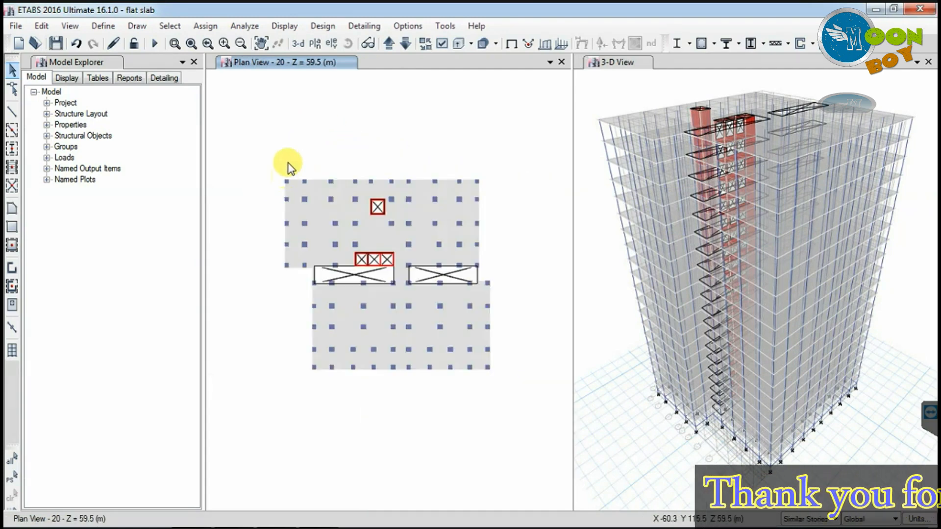
{"action": "scroll", "coordinate": [289, 162], "scroll_direction": "up", "scroll_amount": 2}
{"action": "scroll", "coordinate": [289, 162], "scroll_direction": "up", "scroll_amount": 2}
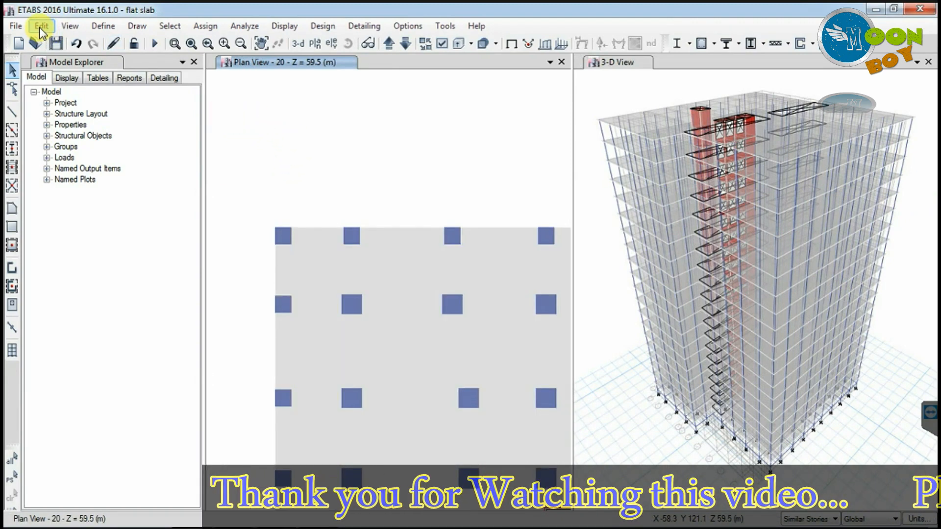
Add a new slab section property with M25 as its slab material
{"action": "left_click", "coordinate": [104, 33]}
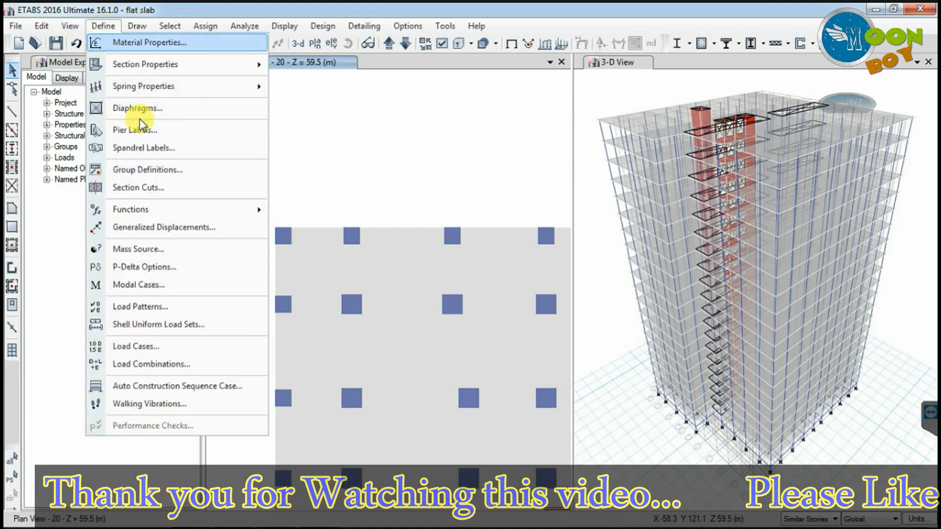
{"action": "mouse_move", "coordinate": [166, 65]}
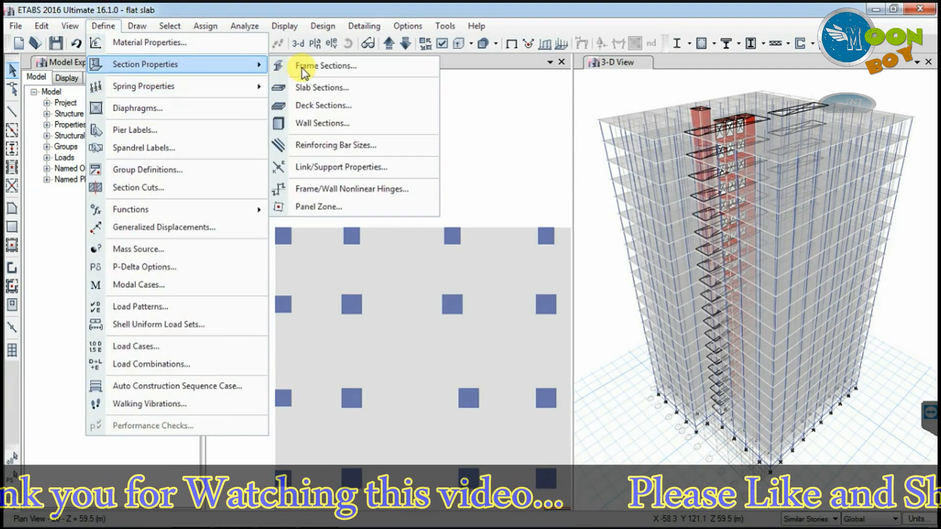
{"action": "left_click", "coordinate": [329, 89]}
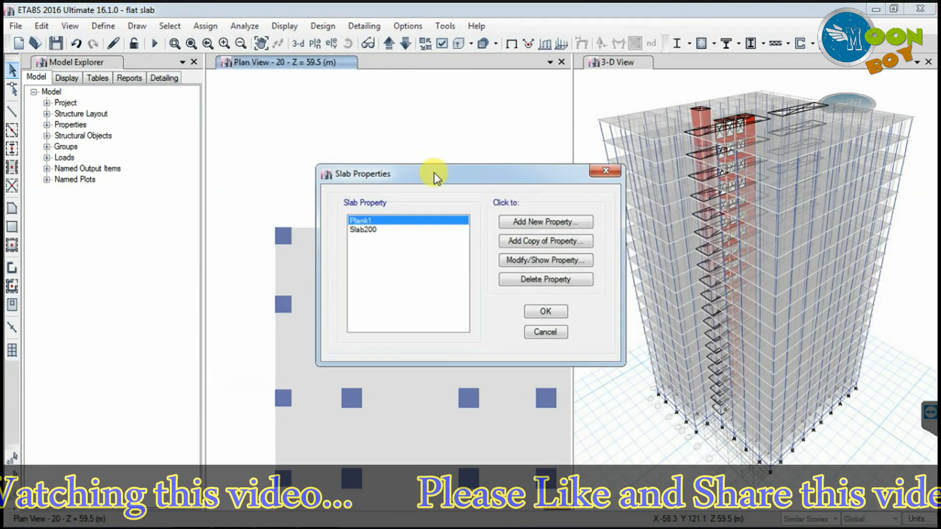
{"action": "left_click_drag", "start_coordinate": [400, 169], "coordinate": [225, 155]}
{"action": "left_click", "coordinate": [199, 216]}
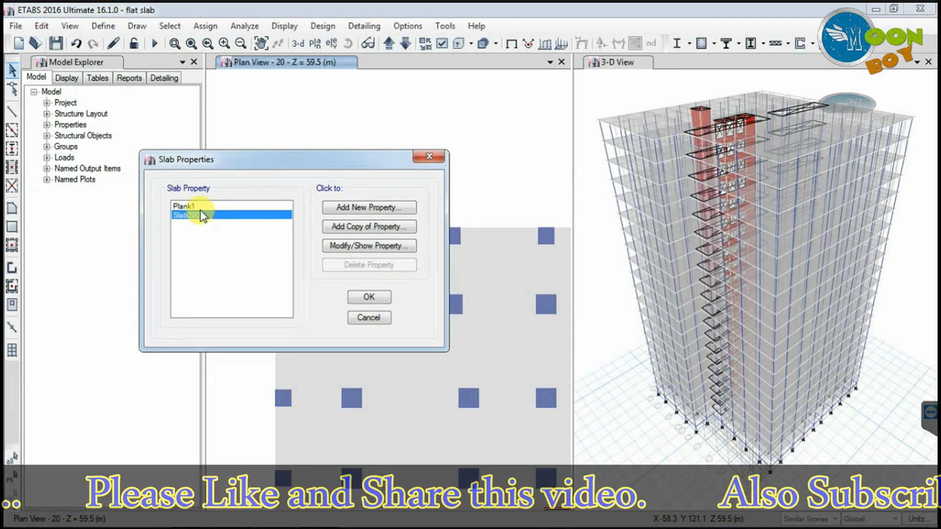
{"action": "left_click", "coordinate": [342, 207]}
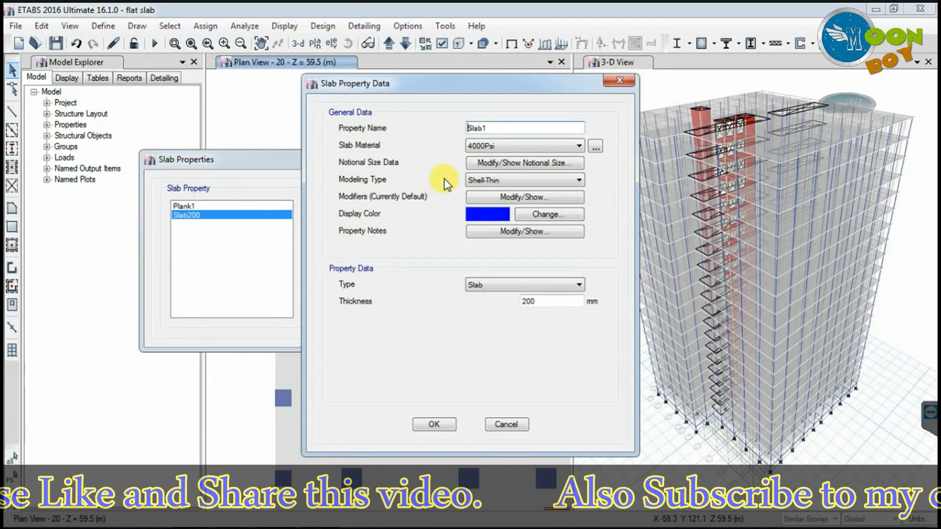
{"action": "left_click_drag", "start_coordinate": [475, 82], "coordinate": [415, 80]}
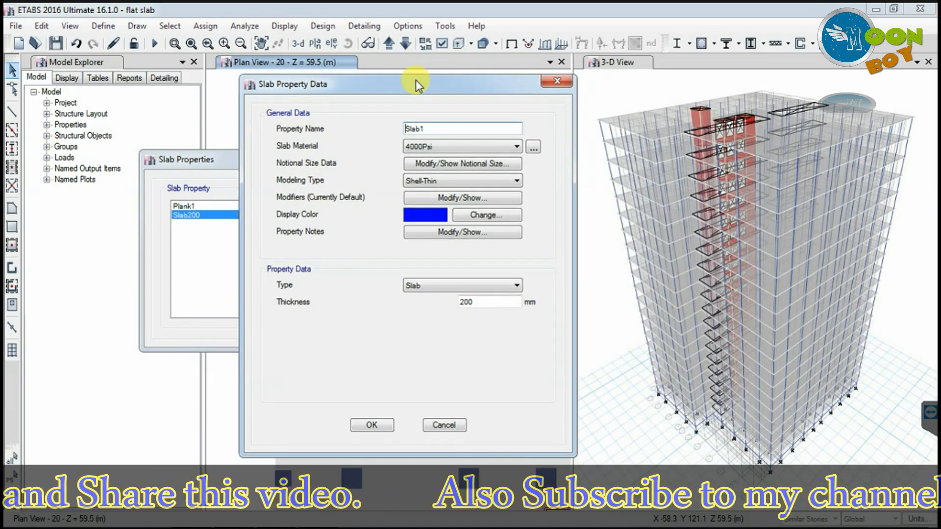
{"action": "left_click", "coordinate": [455, 147]}
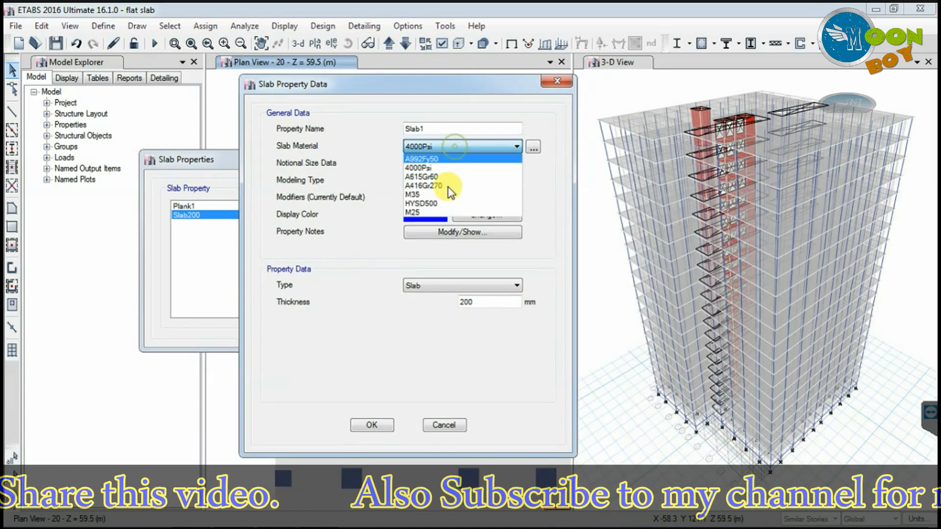
{"action": "left_click", "coordinate": [432, 212]}
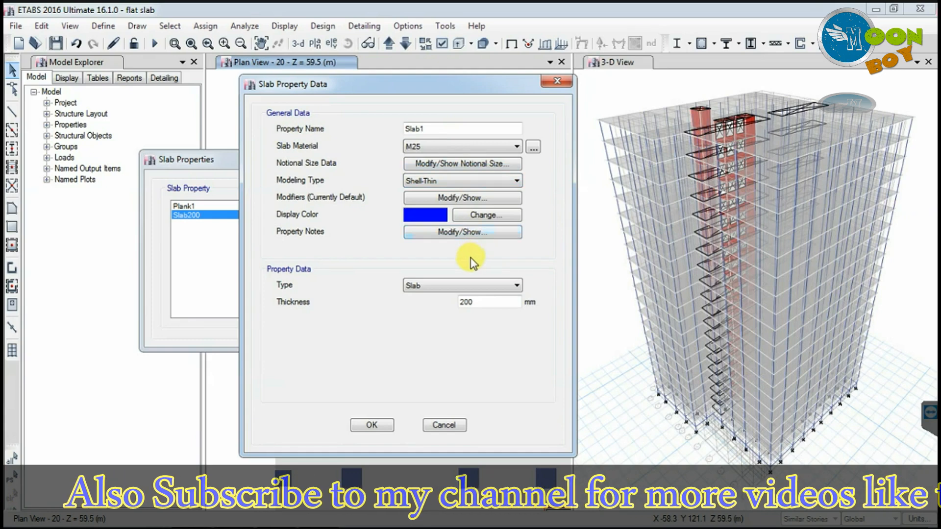
Set the new slab property's type to Drop and name it Drop1
{"action": "left_click", "coordinate": [500, 286]}
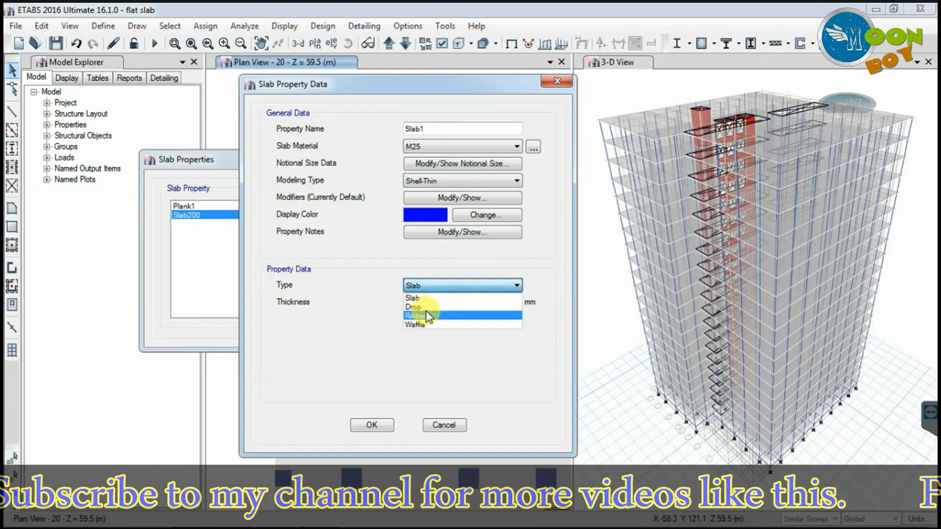
{"action": "left_click", "coordinate": [427, 305]}
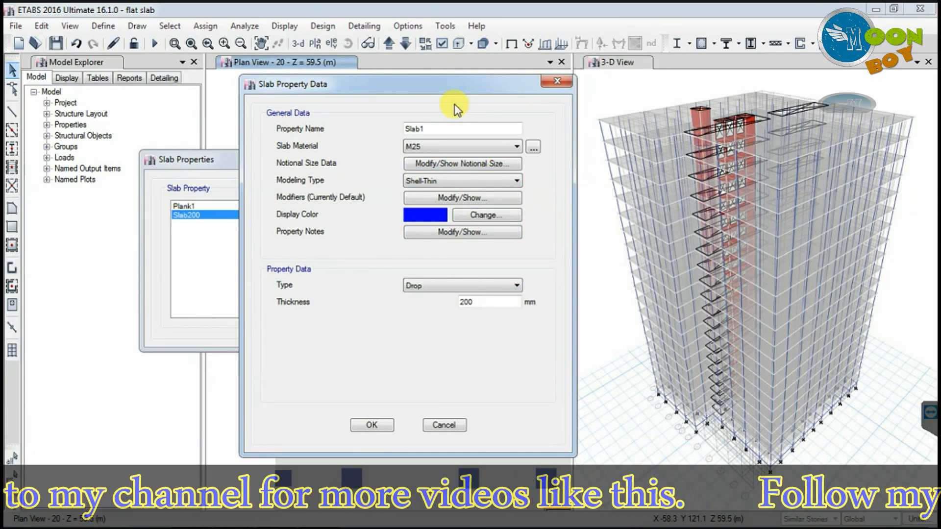
{"action": "left_click_drag", "start_coordinate": [428, 82], "coordinate": [411, 82]}
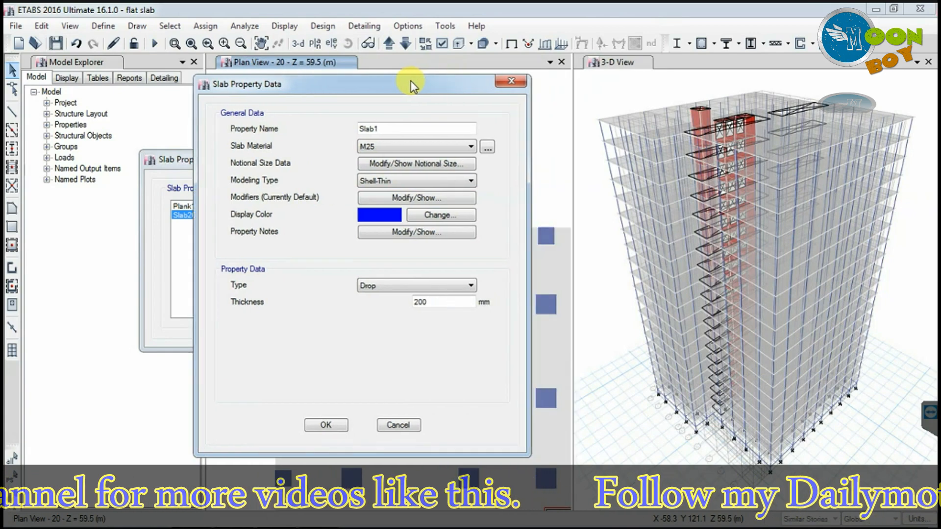
{"action": "left_click_drag", "start_coordinate": [388, 129], "coordinate": [343, 132]}
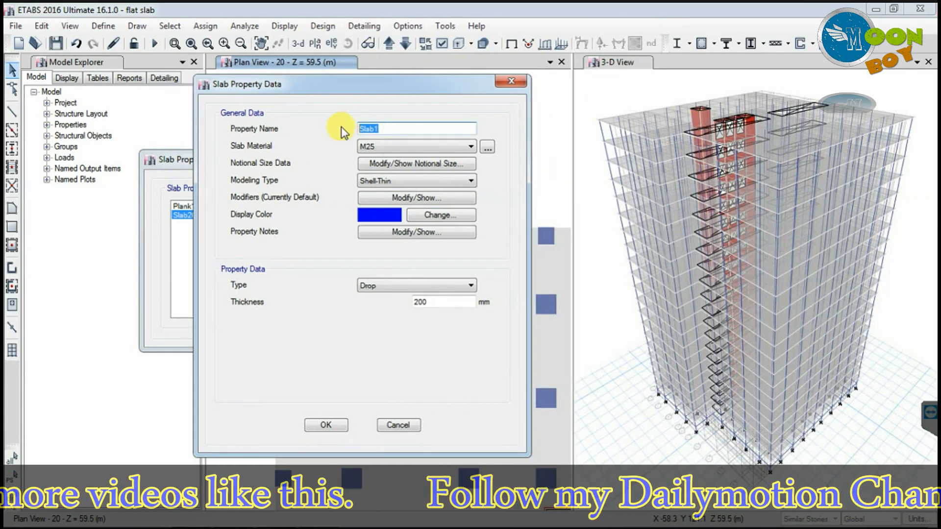
{"action": "type", "text": "Drop"}
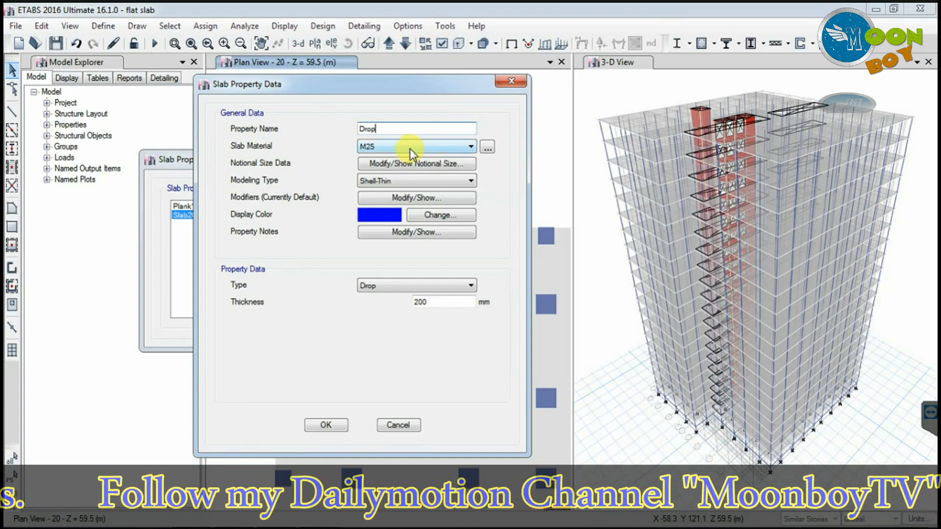
{"action": "type", "text": "1"}
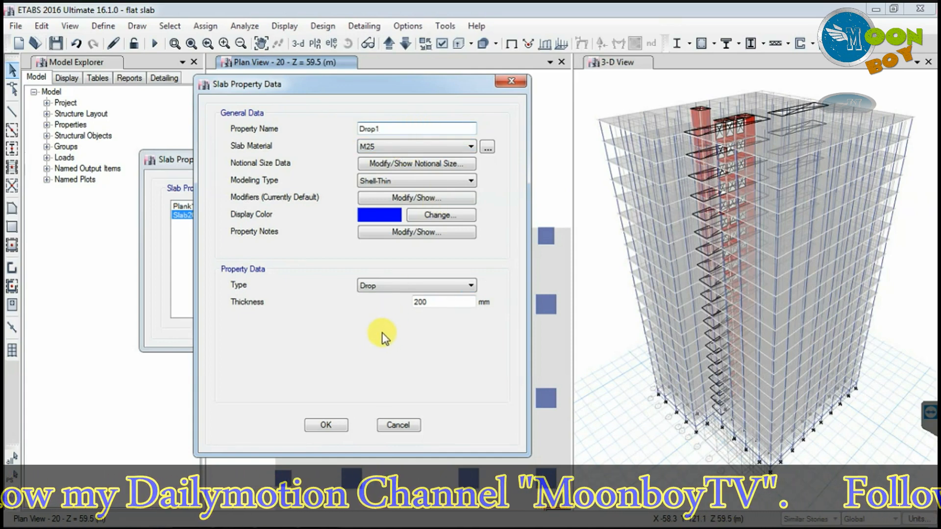
Set the thickness of the Drop1 slab property to 350 mm and add it to the slab properties
{"action": "double_click", "coordinate": [432, 302]}
{"action": "left_click_drag", "start_coordinate": [432, 302], "coordinate": [405, 309]}
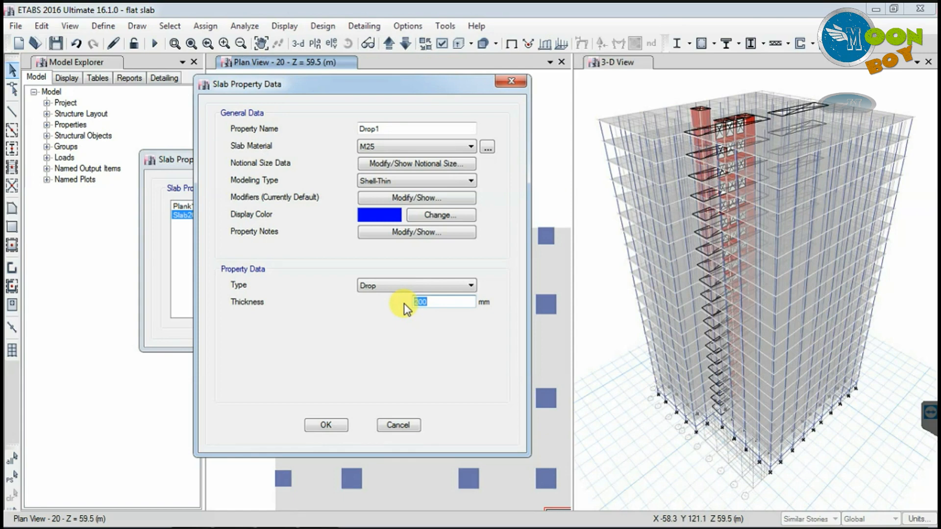
{"action": "type", "text": "350"}
{"action": "left_click_drag", "start_coordinate": [398, 87], "coordinate": [369, 87]}
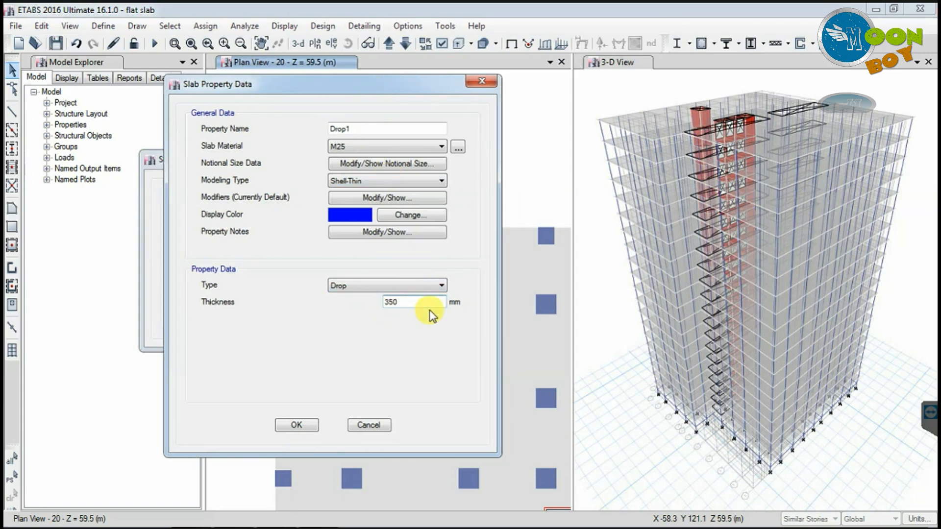
{"action": "left_click", "coordinate": [292, 426]}
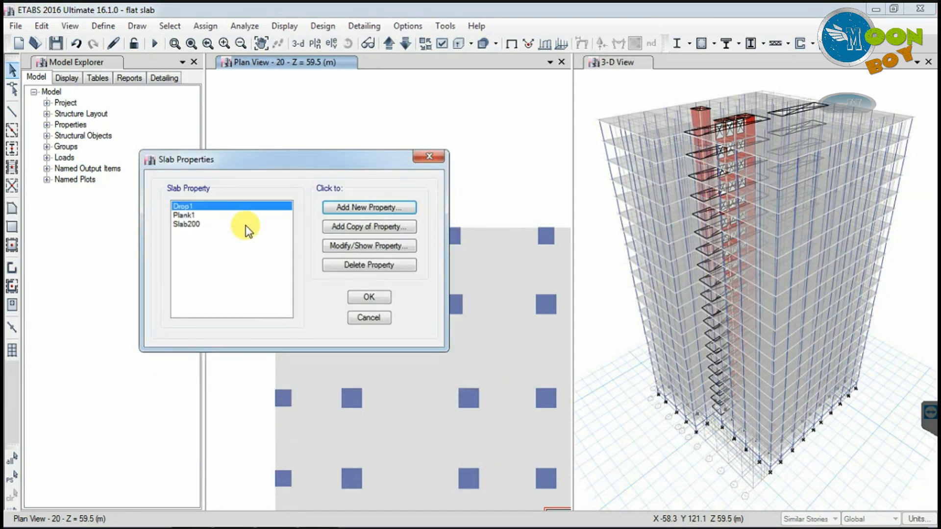
Modify the Drop1 slab property to a thickness of 400 mm
{"action": "left_click", "coordinate": [374, 246]}
{"action": "double_click", "coordinate": [534, 301]}
{"action": "type", "text": "400"}
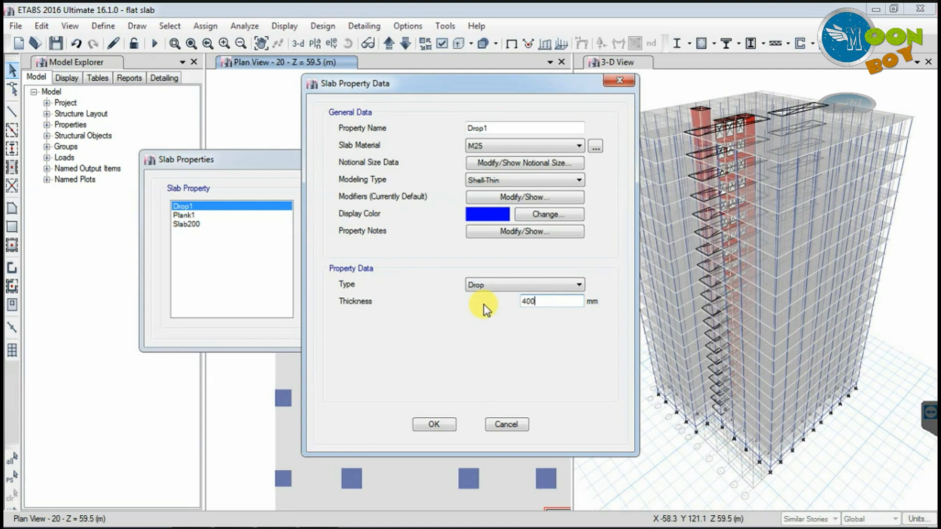
{"action": "left_click", "coordinate": [434, 425]}
{"action": "left_click_drag", "start_coordinate": [267, 160], "coordinate": [239, 158]}
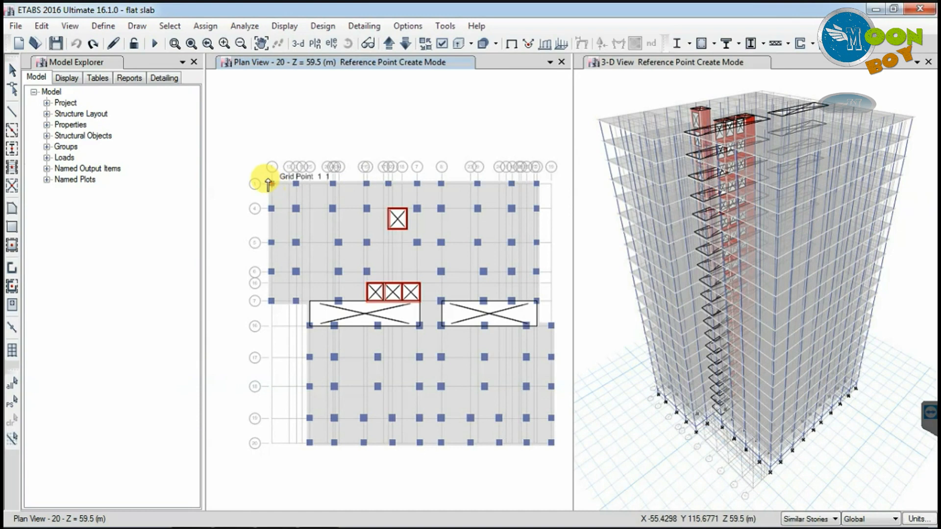
Leave the reference point creation mode and return to object selection in the story 20 plan
{"action": "scroll", "coordinate": [269, 180], "scroll_direction": "up", "scroll_amount": 2}
{"action": "left_click", "coordinate": [11, 73]}
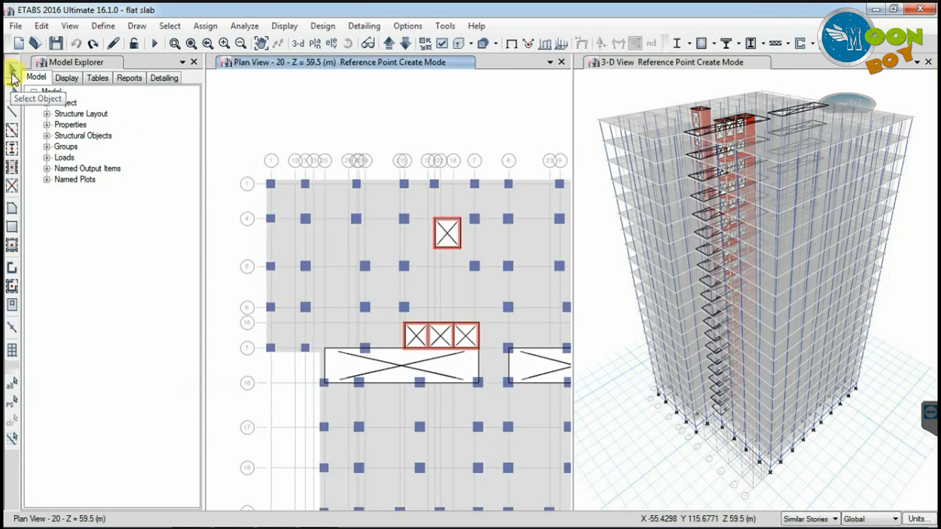
{"action": "left_click", "coordinate": [11, 74]}
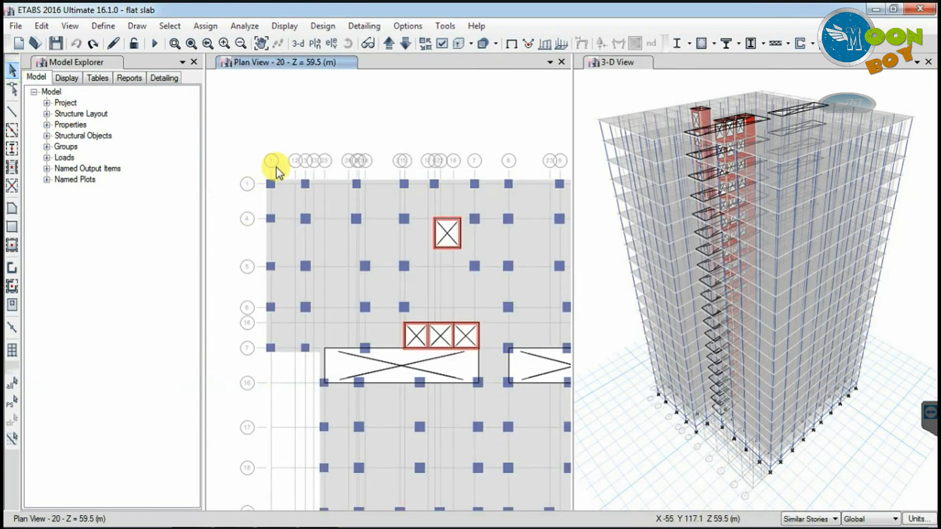
Examine the column positions around the slab edges, lift cores and openings in the story 20 plan
{"action": "scroll", "coordinate": [250, 189], "scroll_direction": "up", "scroll_amount": 3}
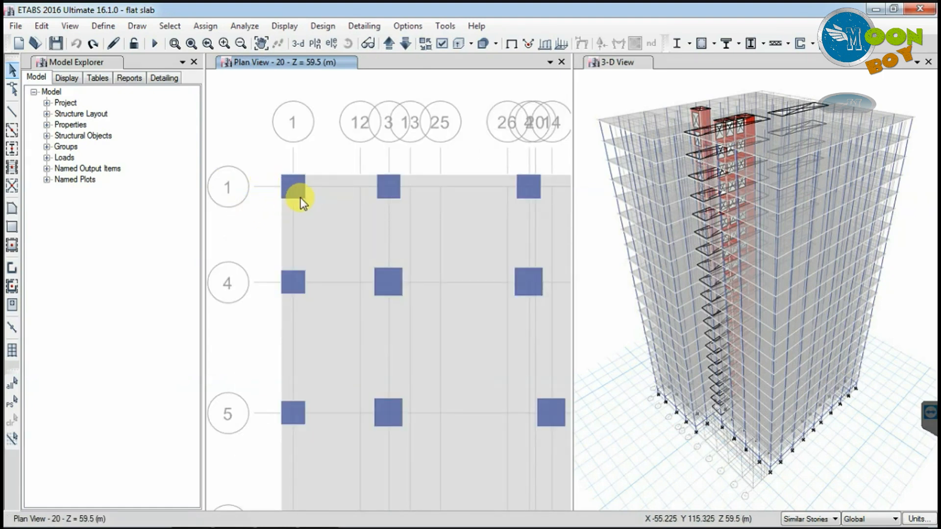
{"action": "scroll", "coordinate": [299, 198], "scroll_direction": "up", "scroll_amount": 2}
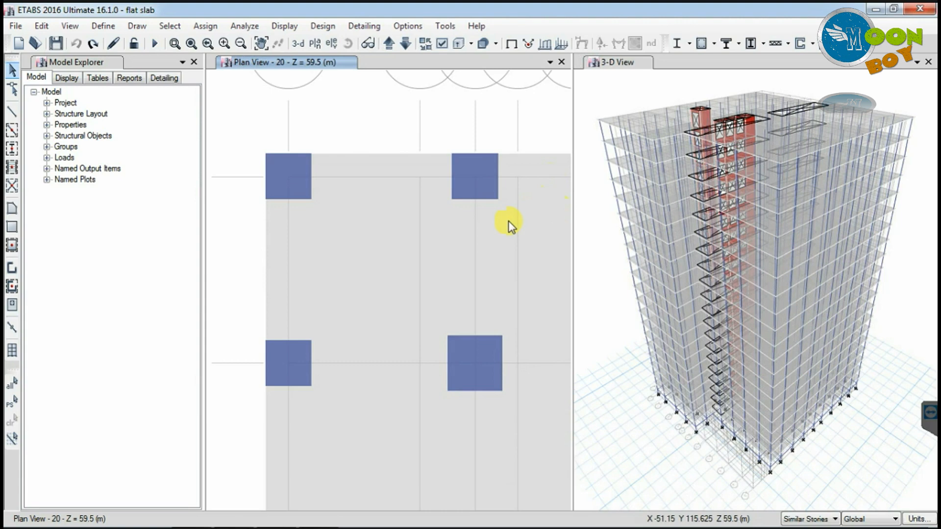
{"action": "scroll", "coordinate": [319, 236], "scroll_direction": "down", "scroll_amount": 8}
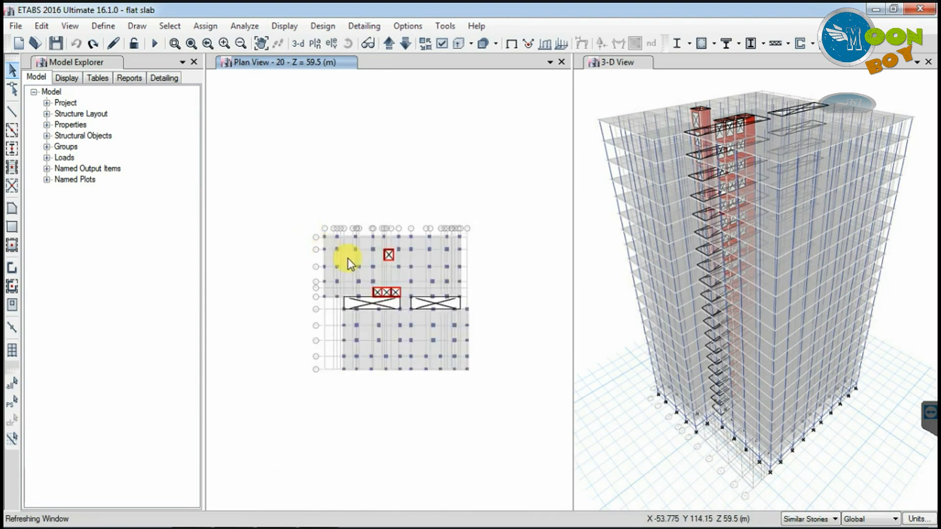
{"action": "scroll", "coordinate": [405, 329], "scroll_direction": "up", "scroll_amount": 4}
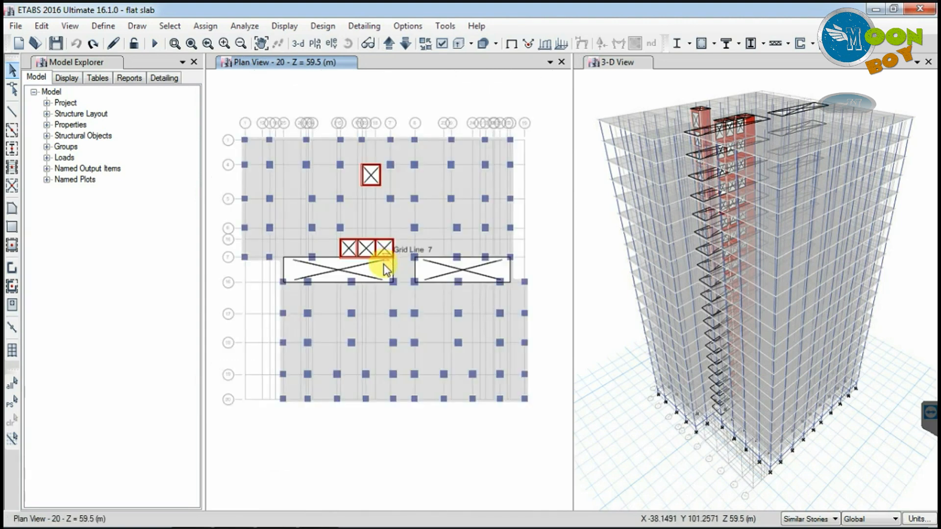
{"action": "scroll", "coordinate": [405, 193], "scroll_direction": "up", "scroll_amount": 3}
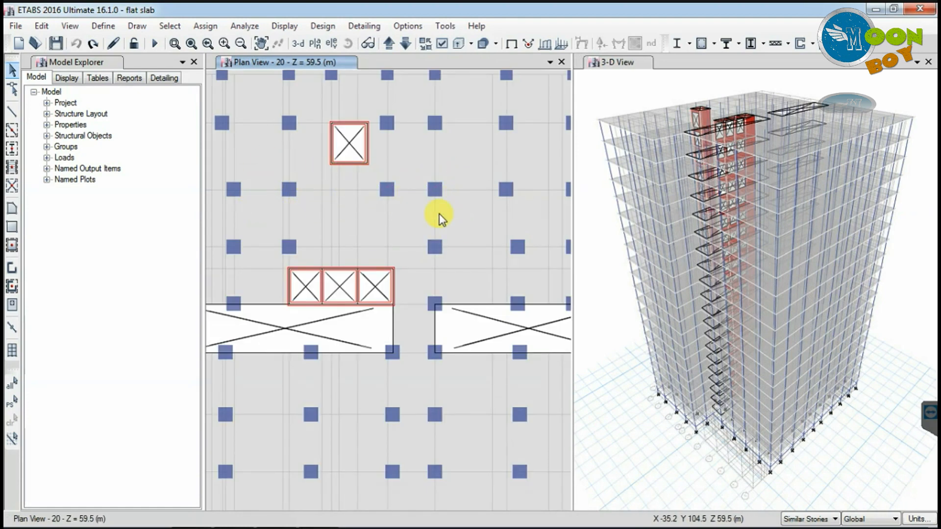
{"action": "scroll", "coordinate": [392, 341], "scroll_direction": "down", "scroll_amount": 3}
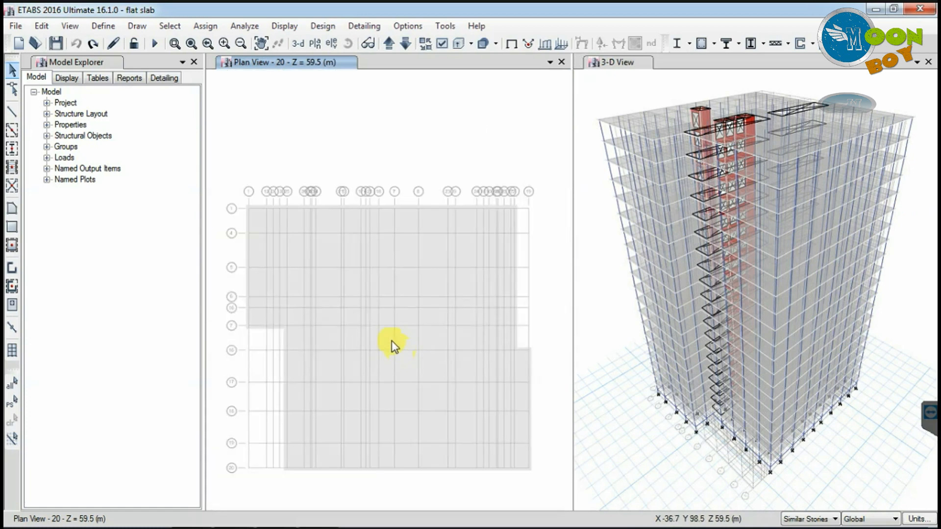
{"action": "scroll", "coordinate": [376, 401], "scroll_direction": "up", "scroll_amount": 3}
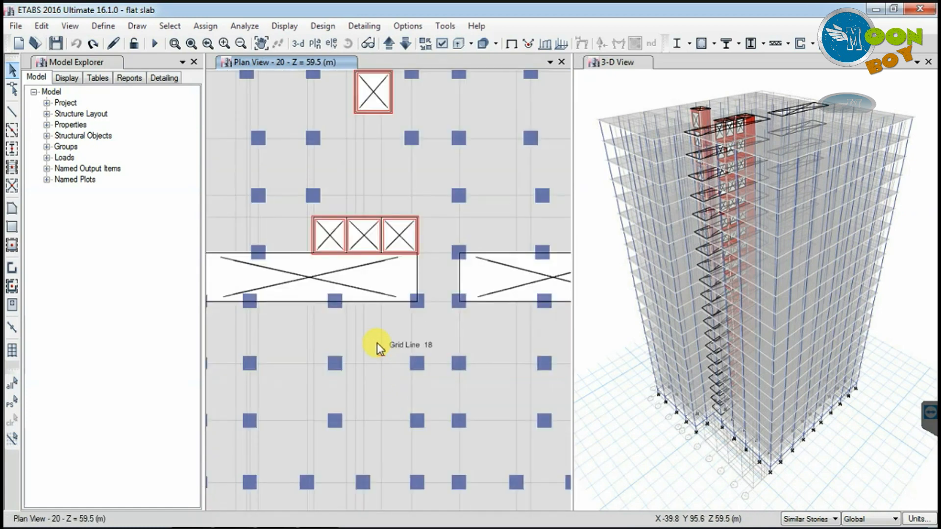
{"action": "scroll", "coordinate": [383, 353], "scroll_direction": "down", "scroll_amount": 3}
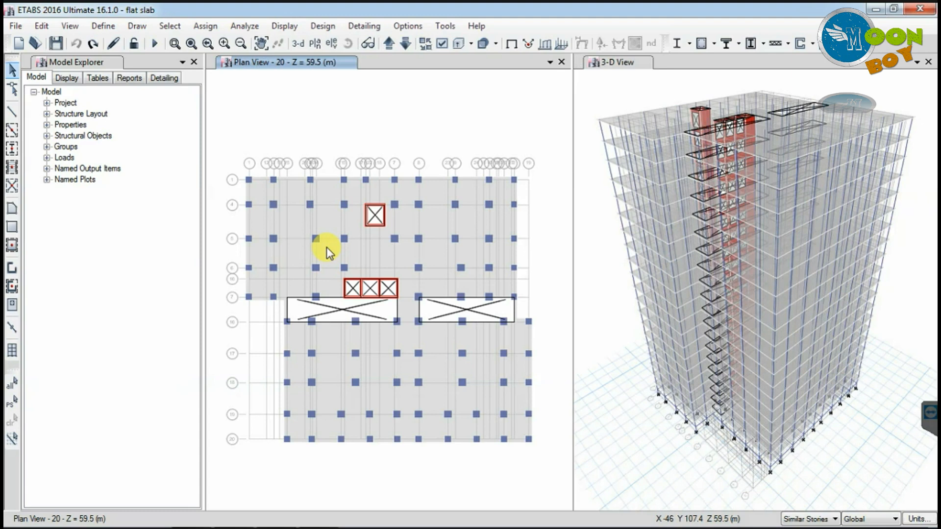
Add a load pattern named FF+WALL of type Super Dead to the model's load patterns
{"action": "left_click", "coordinate": [103, 26]}
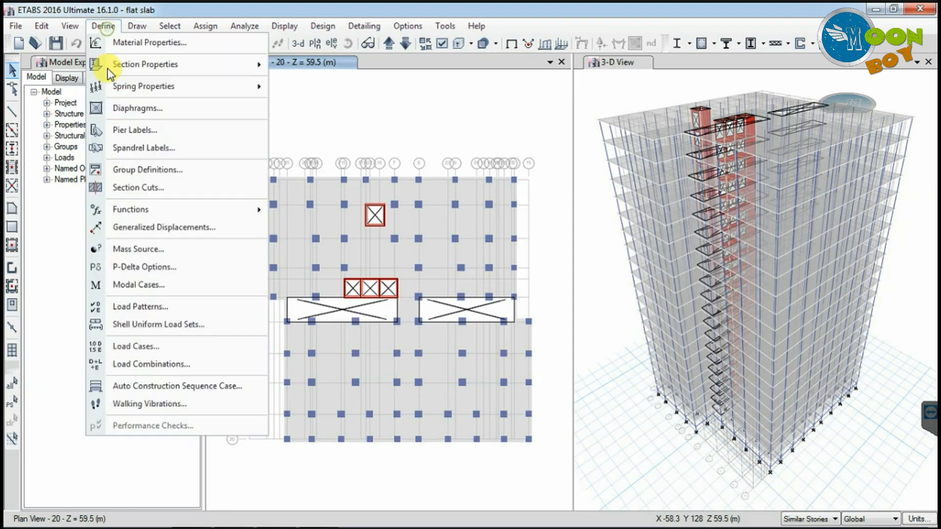
{"action": "left_click", "coordinate": [142, 307]}
{"action": "left_click", "coordinate": [265, 237]}
{"action": "type", "text": "W"}
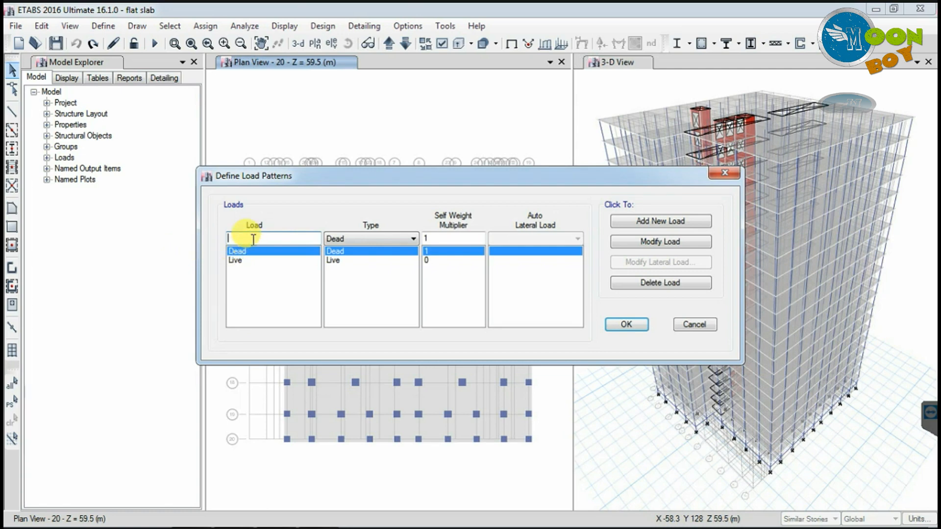
{"action": "type", "text": "FF+WALL"}
{"action": "left_click", "coordinate": [349, 239]}
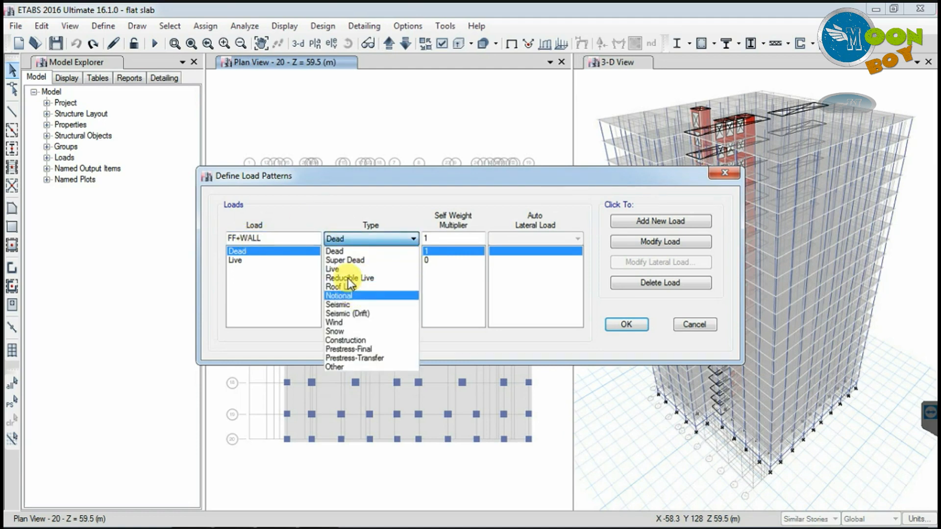
{"action": "left_click", "coordinate": [349, 260]}
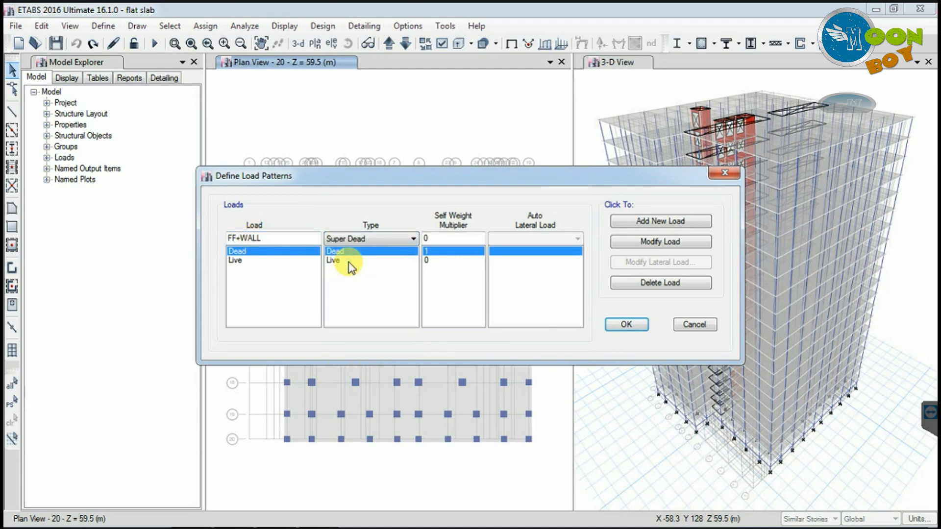
{"action": "left_click", "coordinate": [654, 222]}
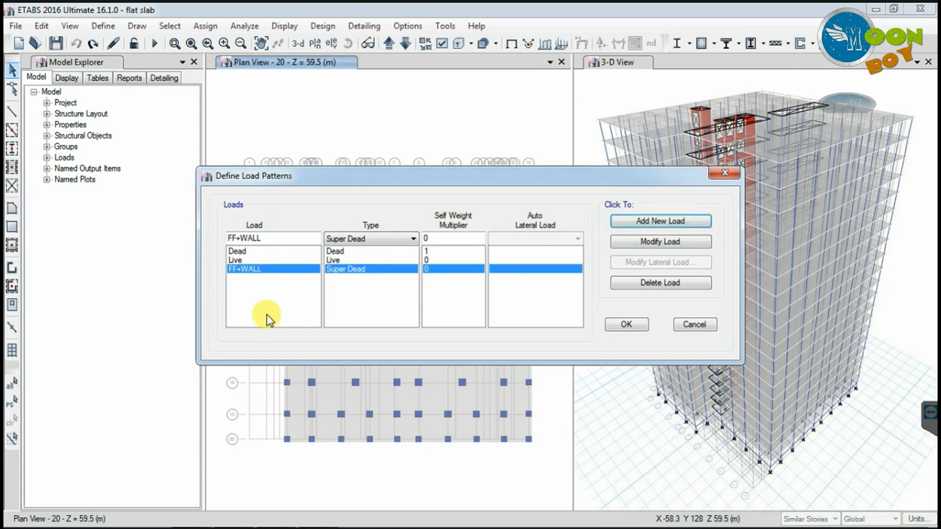
Add a load pattern named Wind X of type Wind with Indian IS875:1987 as its auto lateral load
{"action": "left_click", "coordinate": [269, 237]}
{"action": "left_click_drag", "start_coordinate": [269, 238], "coordinate": [206, 239]}
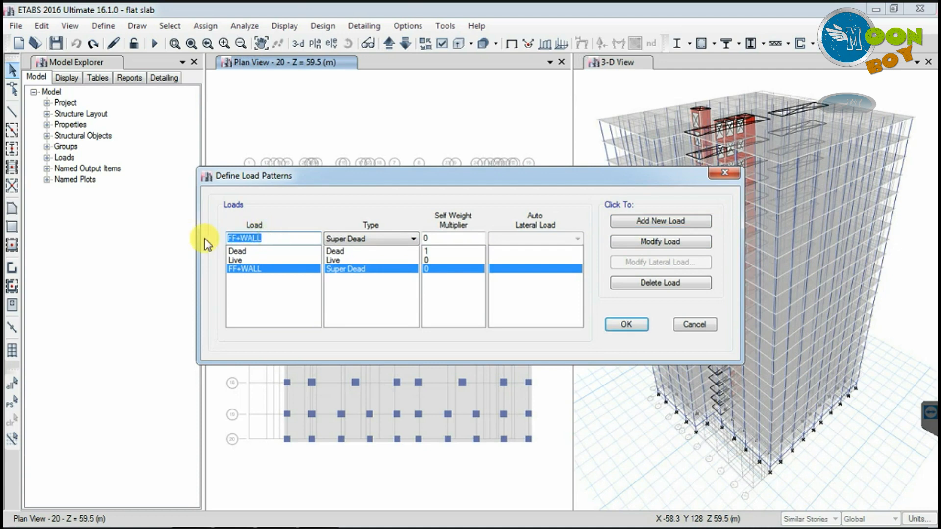
{"action": "type", "text": "Wind X"}
{"action": "left_click", "coordinate": [347, 239]}
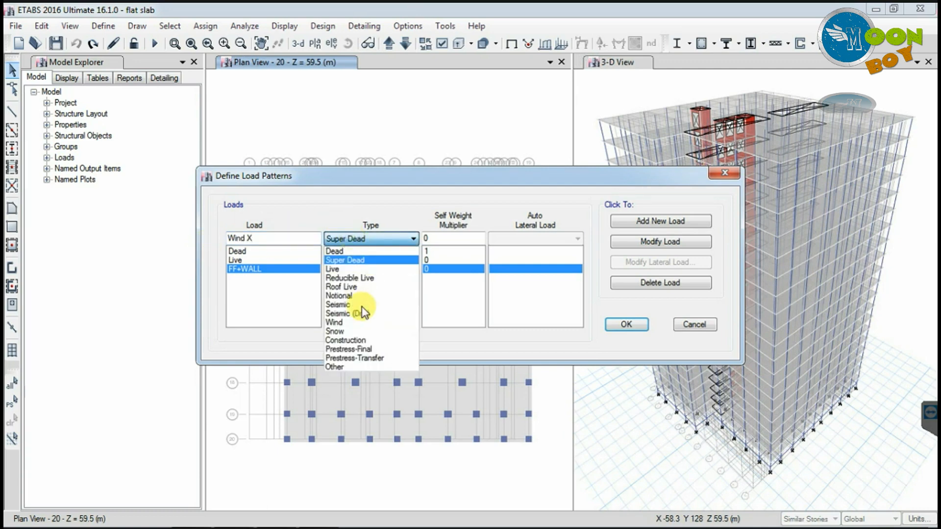
{"action": "left_click", "coordinate": [347, 321]}
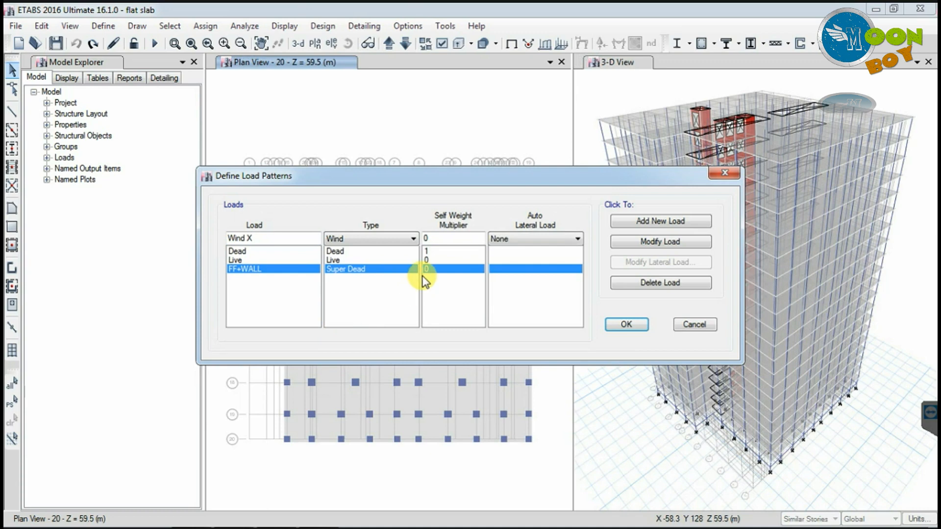
{"action": "left_click", "coordinate": [538, 240]}
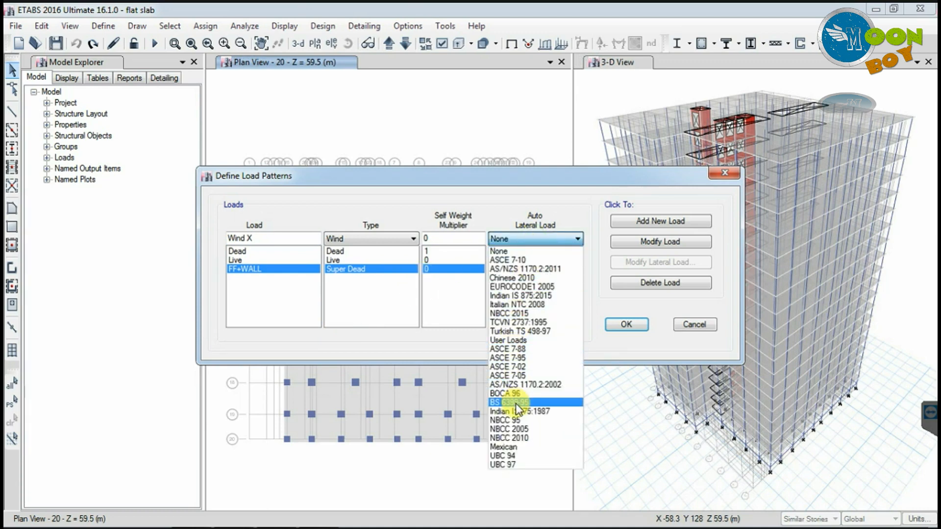
{"action": "left_click", "coordinate": [518, 412]}
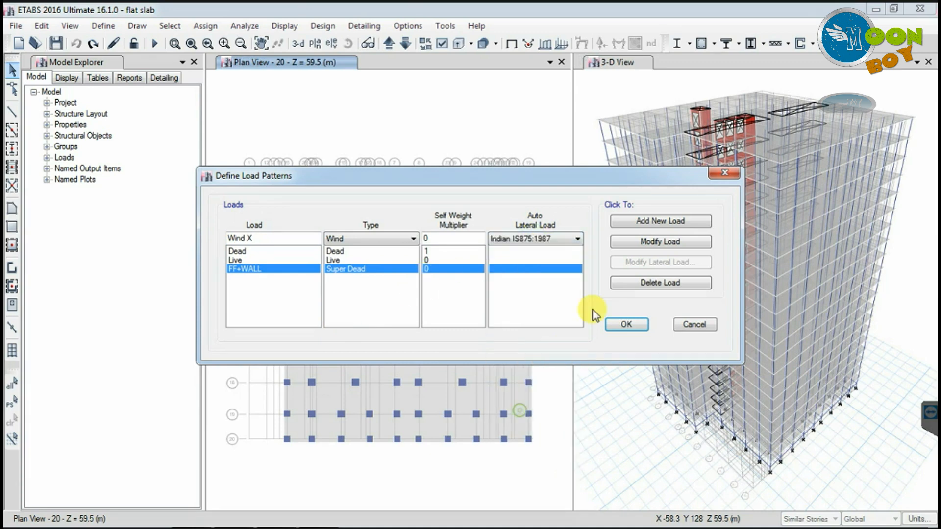
{"action": "left_click", "coordinate": [649, 221]}
Add a load pattern named Wind Y with the same type and auto lateral load as Wind X
{"action": "left_click_drag", "start_coordinate": [249, 237], "coordinate": [257, 237]}
{"action": "type", "text": "Y"}
{"action": "left_click", "coordinate": [660, 224]}
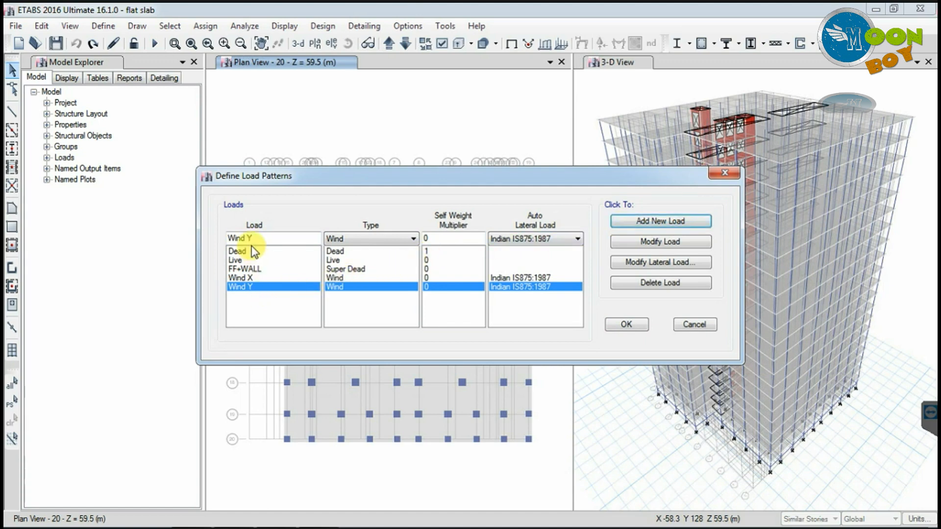
Add a load pattern named EQ-X of type Seismic with IS1893 2002 as its auto lateral load
{"action": "left_click", "coordinate": [344, 278]}
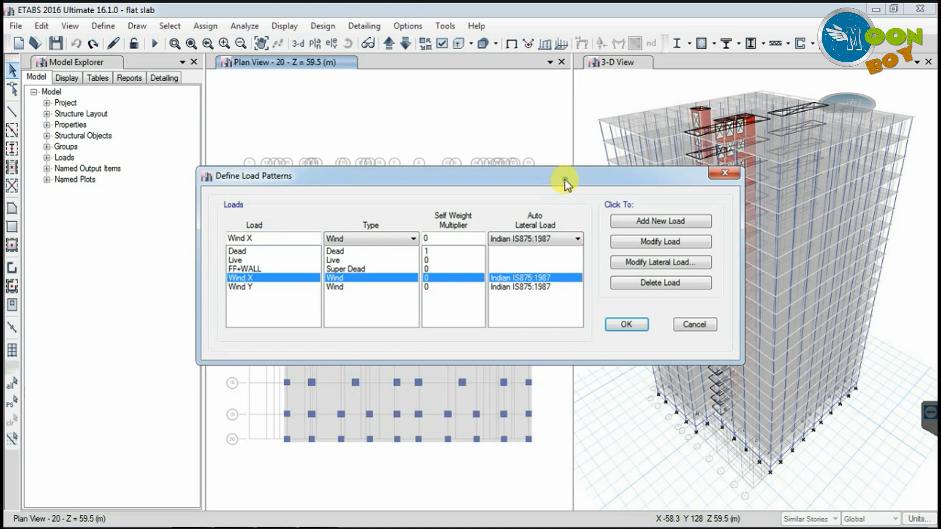
{"action": "left_click_drag", "start_coordinate": [565, 180], "coordinate": [545, 180]}
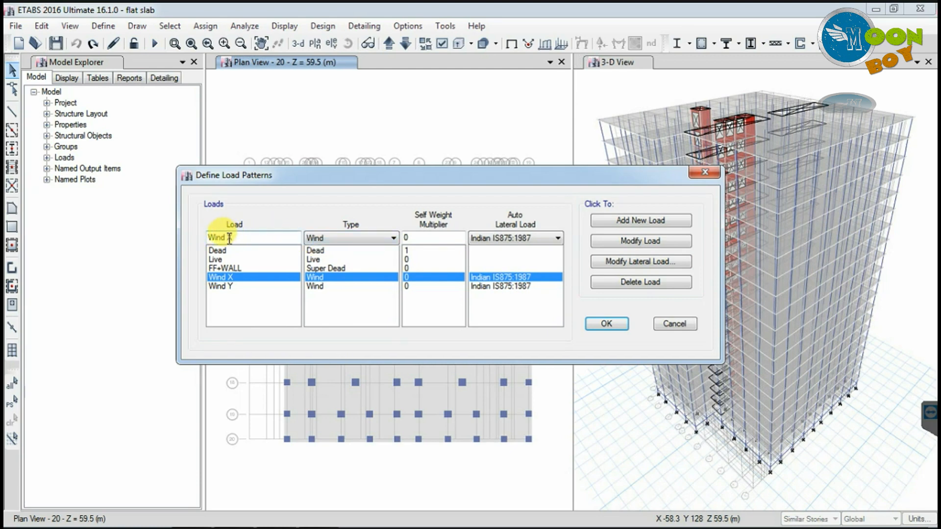
{"action": "left_click_drag", "start_coordinate": [207, 237], "coordinate": [244, 239]}
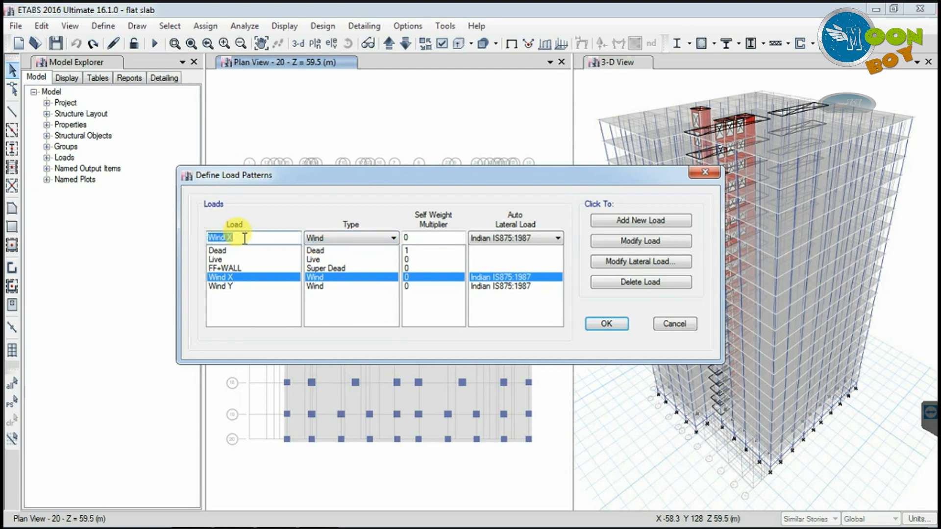
{"action": "type", "text": "EQ-X"}
{"action": "left_click", "coordinate": [330, 241]}
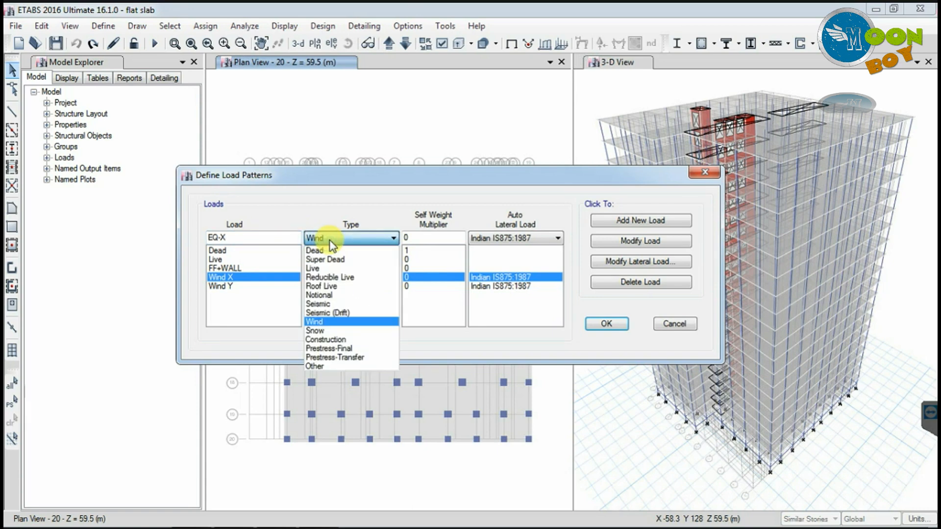
{"action": "left_click", "coordinate": [340, 304]}
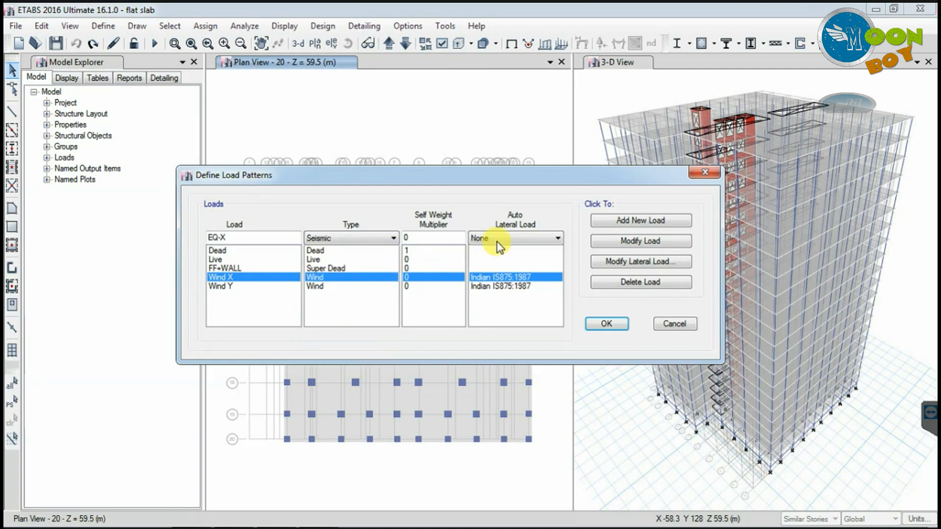
{"action": "left_click", "coordinate": [521, 238]}
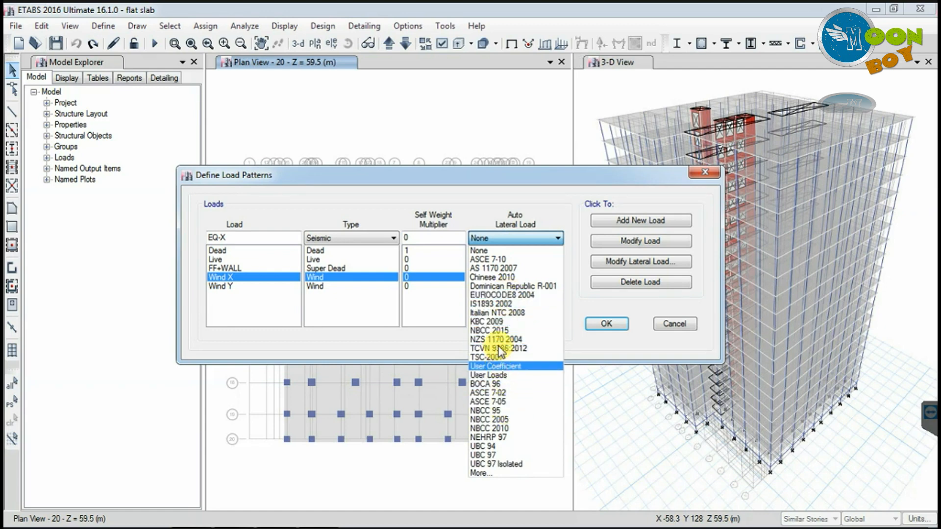
{"action": "left_click", "coordinate": [492, 305]}
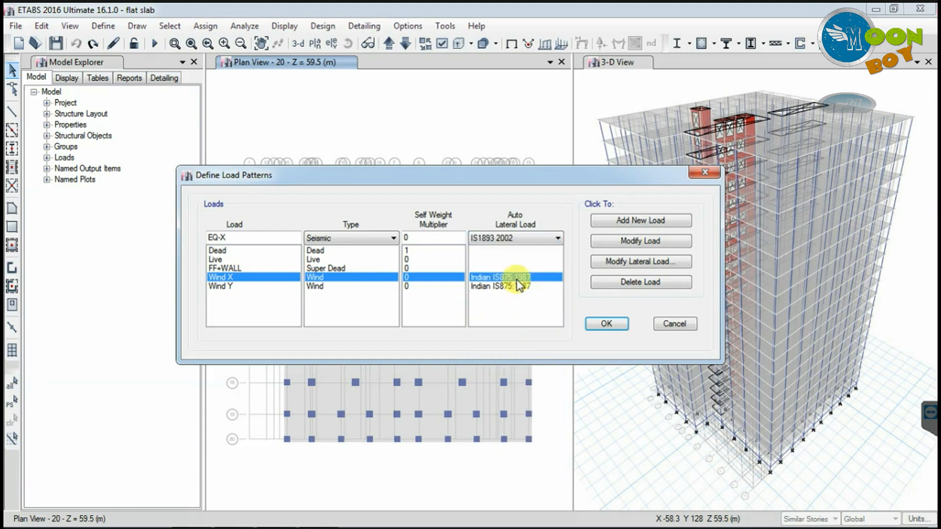
{"action": "left_click", "coordinate": [637, 222]}
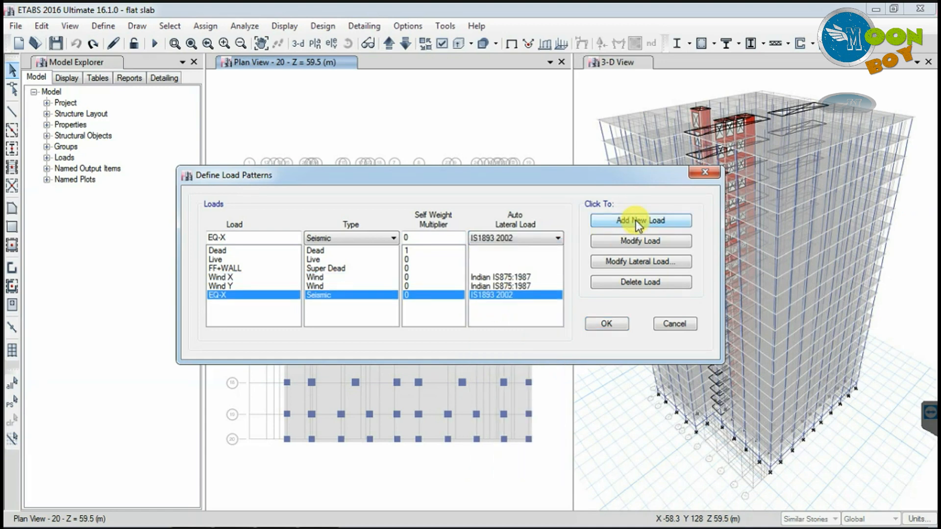
Add a load pattern named EQ-Y with the same type and auto lateral load as EQ-X and accept the load patterns
{"action": "left_click", "coordinate": [219, 237]}
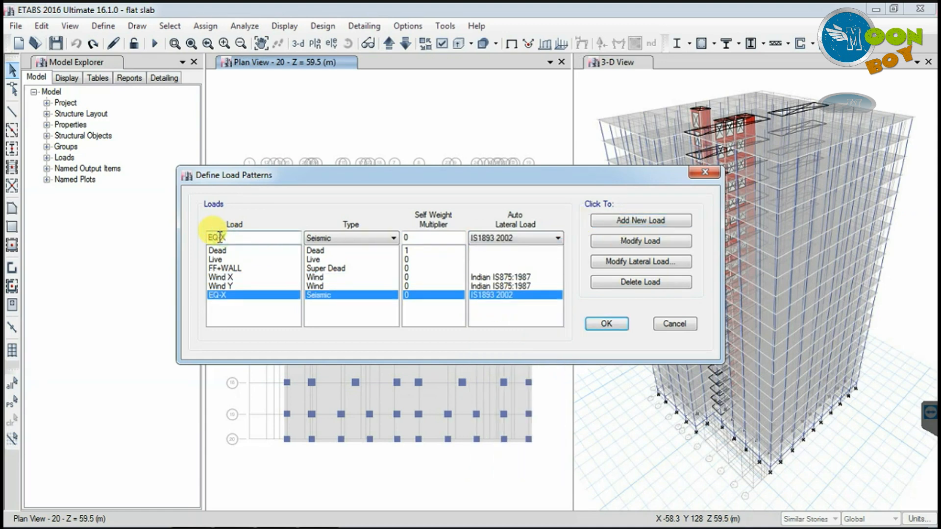
{"action": "left_click_drag", "start_coordinate": [220, 237], "coordinate": [233, 238]}
{"action": "type", "text": "Y"}
{"action": "left_click", "coordinate": [630, 219]}
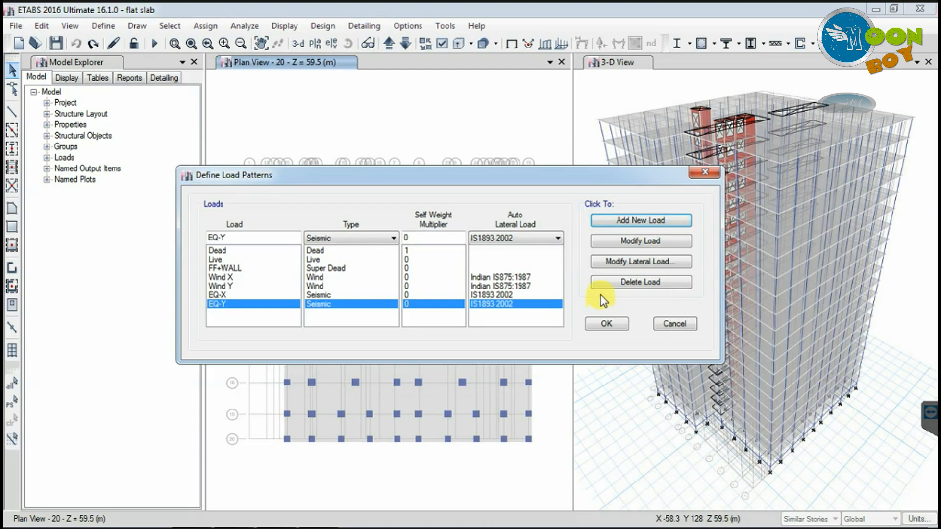
{"action": "left_click", "coordinate": [607, 324]}
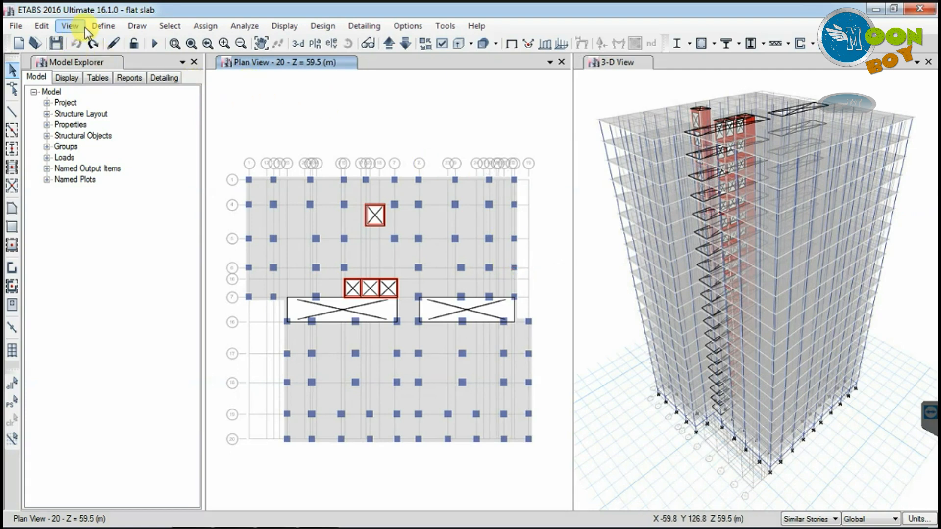
Reopen the load pattern definitions
{"action": "left_click", "coordinate": [101, 27]}
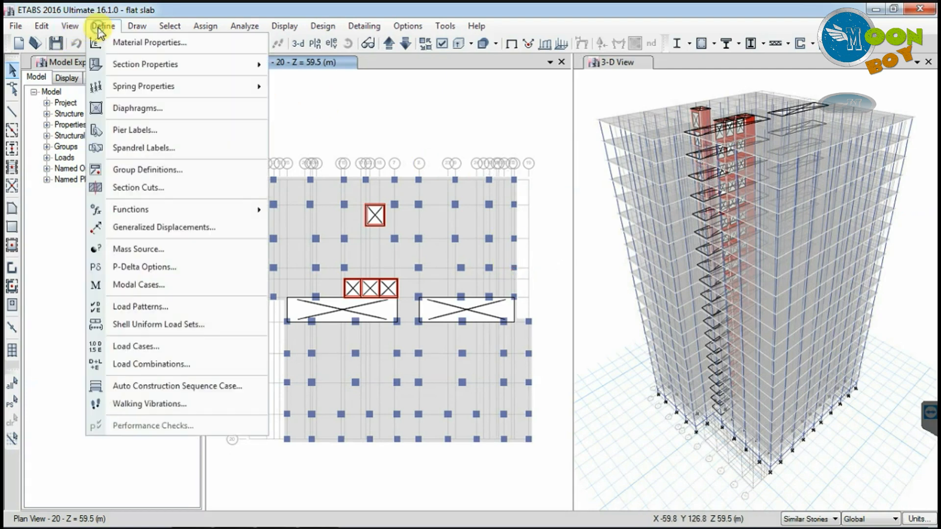
{"action": "left_click", "coordinate": [162, 307]}
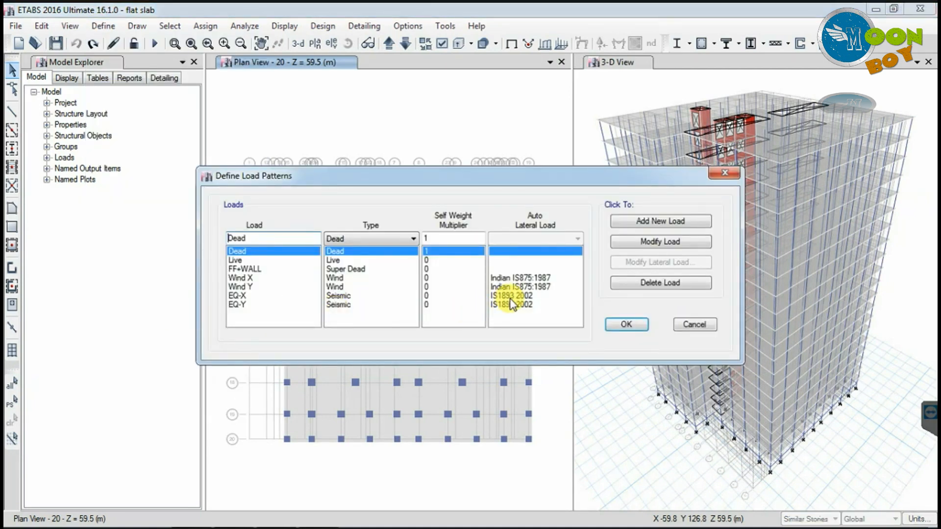
Try to switch the auto lateral load of Wind X and Wind Y to Indian IS 875:2015
{"action": "left_click", "coordinate": [521, 278]}
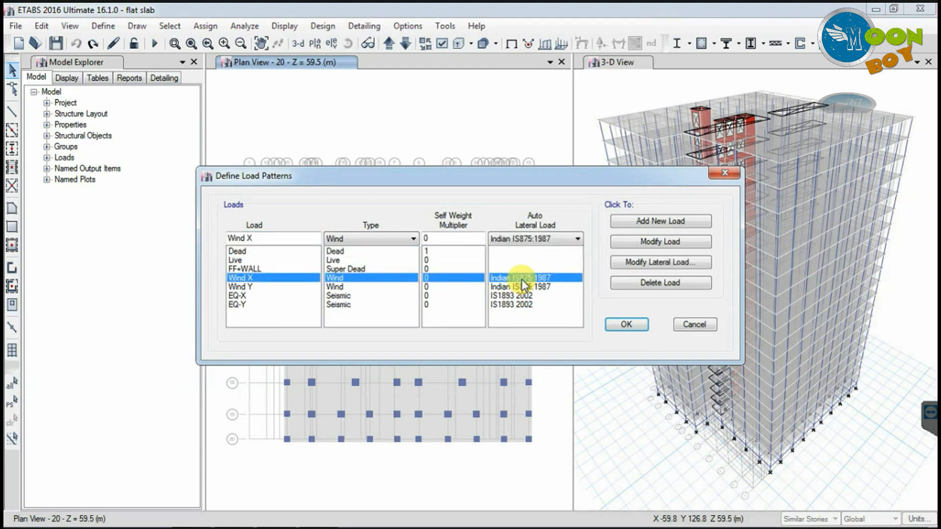
{"action": "left_click", "coordinate": [533, 243]}
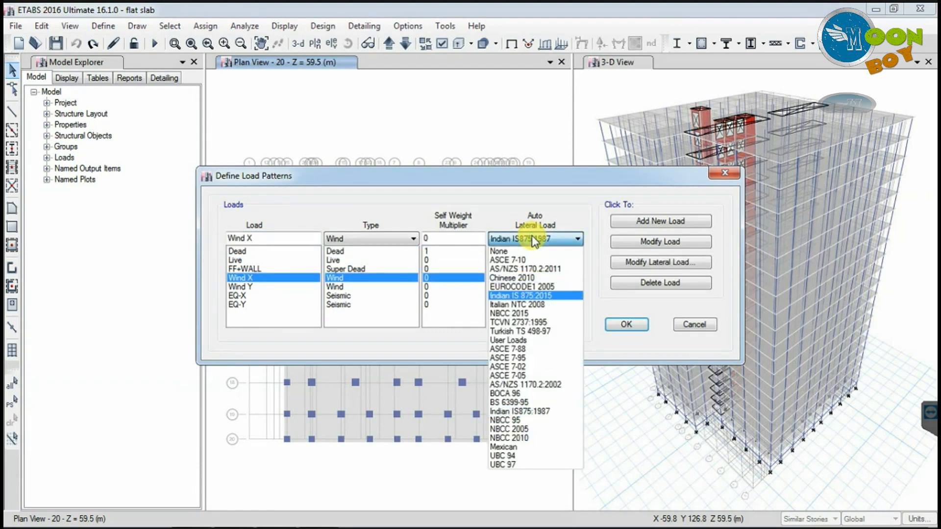
{"action": "left_click", "coordinate": [524, 296]}
{"action": "left_click", "coordinate": [524, 287]}
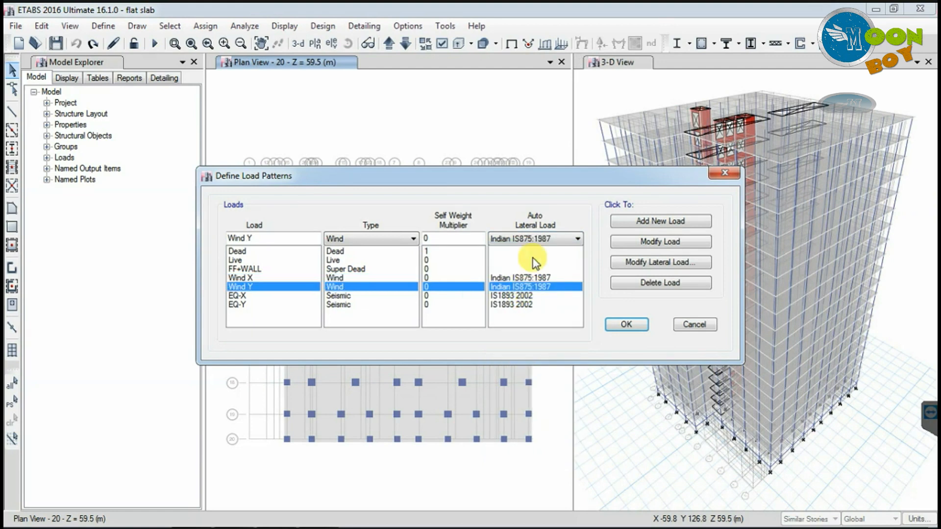
{"action": "left_click", "coordinate": [534, 240]}
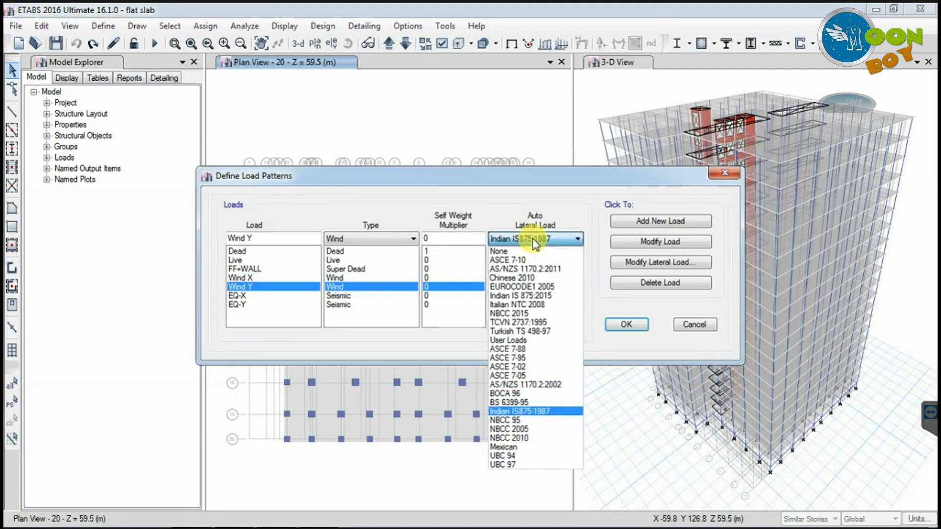
{"action": "left_click", "coordinate": [526, 296]}
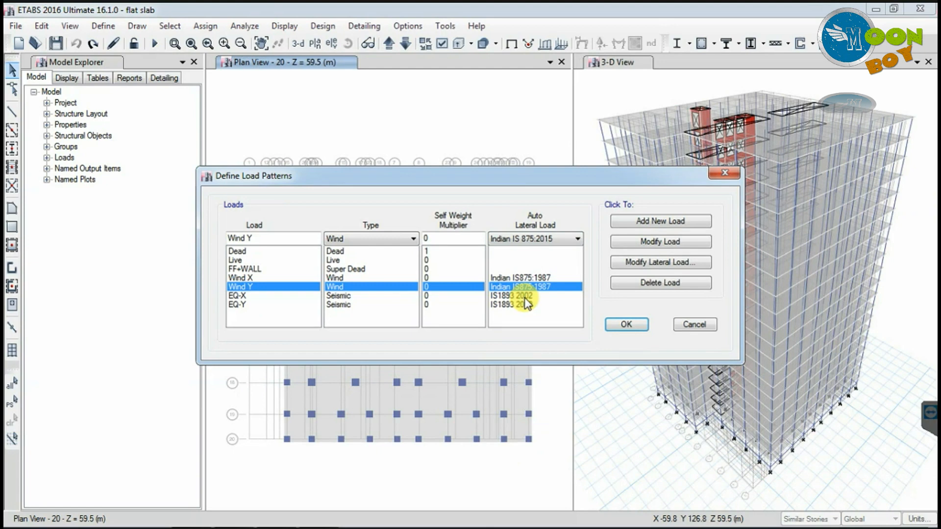
Modify the Wind X load pattern to use Indian IS 875:2015 as its auto lateral load
{"action": "left_click", "coordinate": [524, 279]}
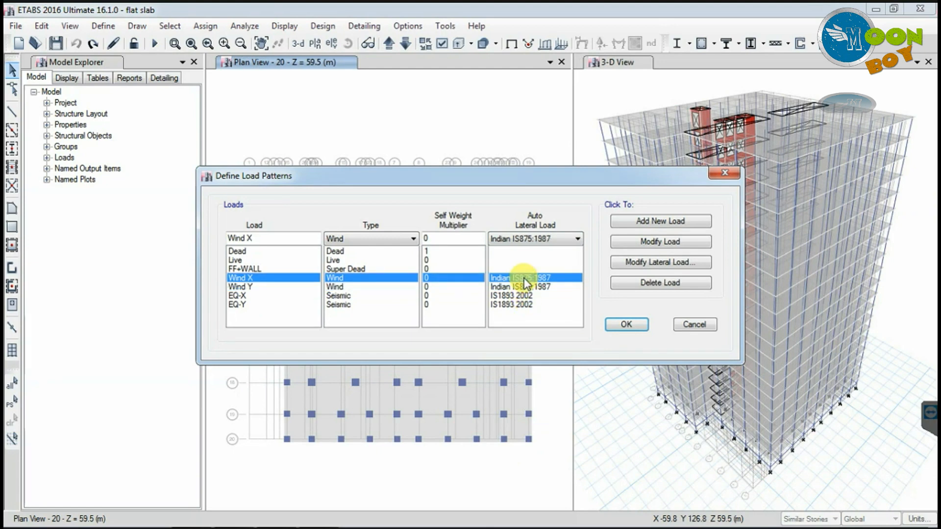
{"action": "left_click", "coordinate": [539, 238]}
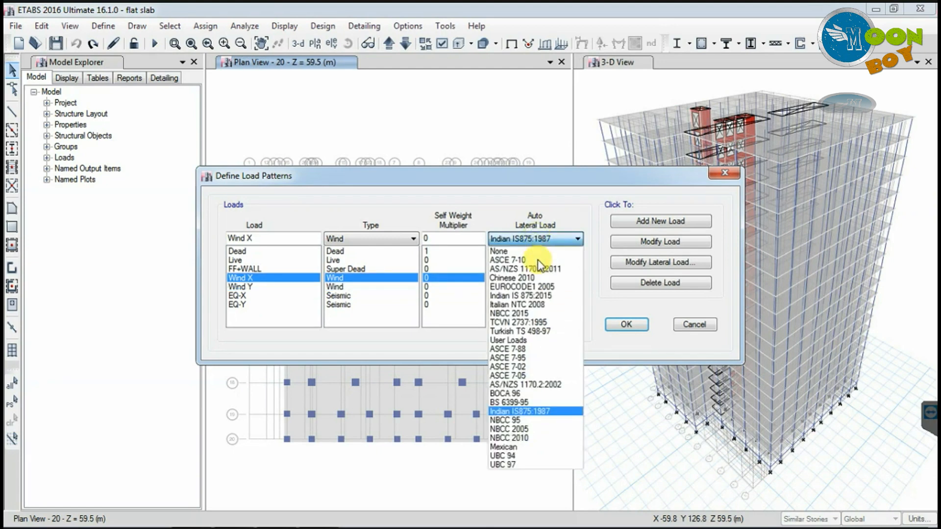
{"action": "left_click", "coordinate": [532, 296]}
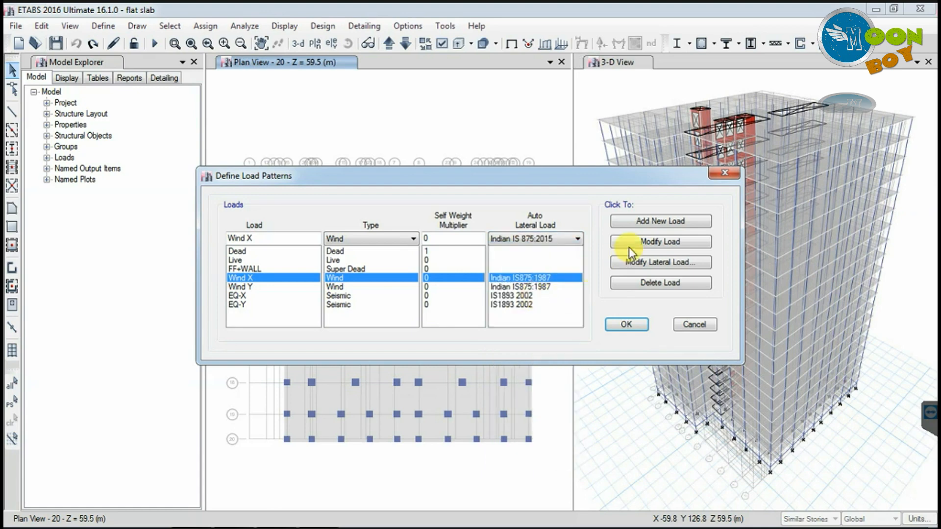
{"action": "left_click", "coordinate": [639, 242]}
Modify the Wind Y load pattern to use Indian IS 875:2015 and accept the load pattern definitions
{"action": "left_click", "coordinate": [546, 287]}
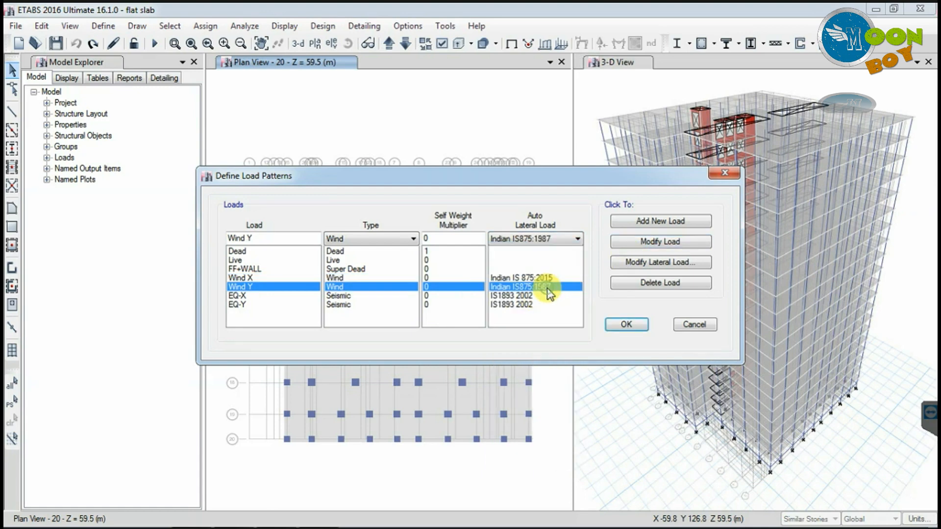
{"action": "left_click", "coordinate": [553, 241]}
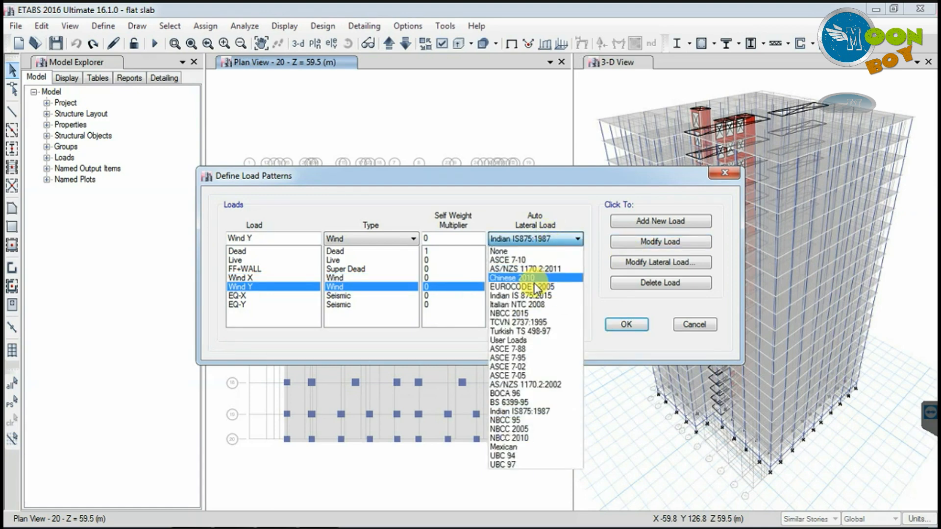
{"action": "left_click", "coordinate": [534, 299]}
{"action": "left_click", "coordinate": [637, 240]}
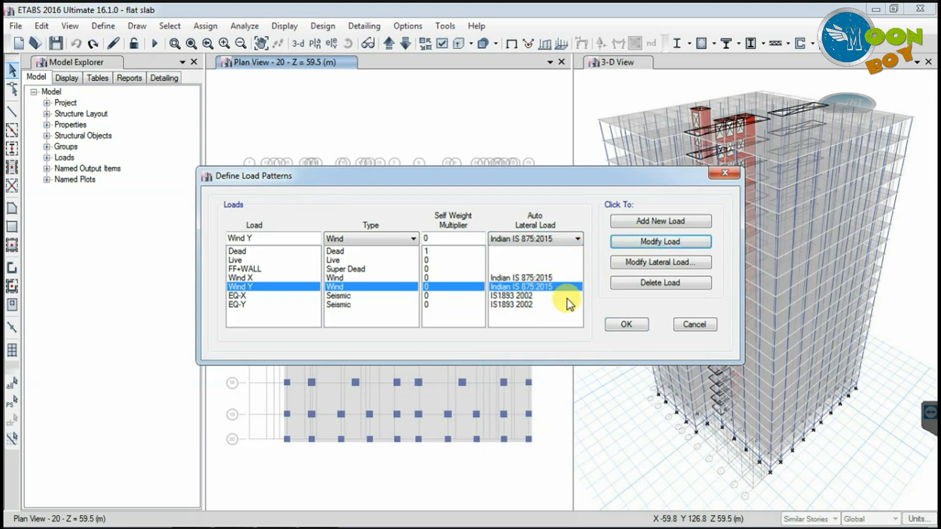
{"action": "left_click", "coordinate": [627, 325]}
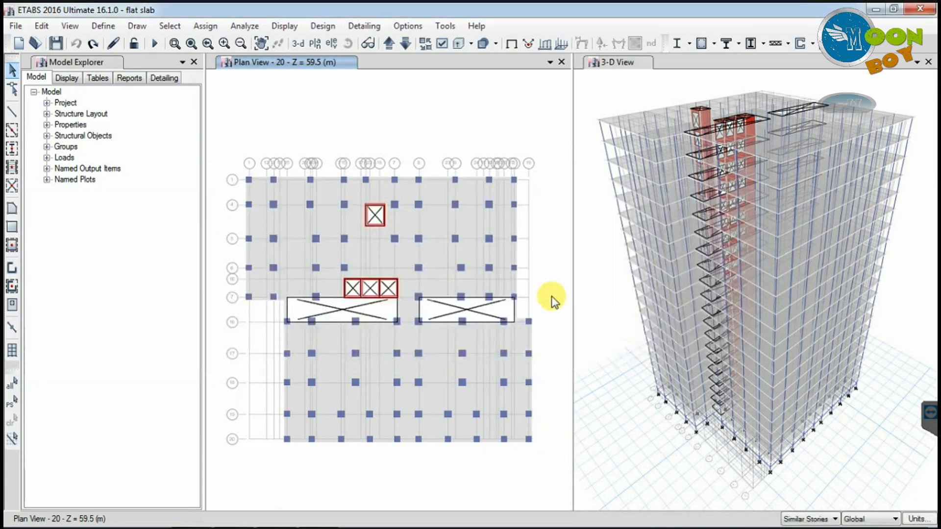
Open the definition of the existing diaphragm D1, confirm its data and accept the diaphragm list
{"action": "left_click", "coordinate": [99, 30]}
{"action": "left_click", "coordinate": [138, 104]}
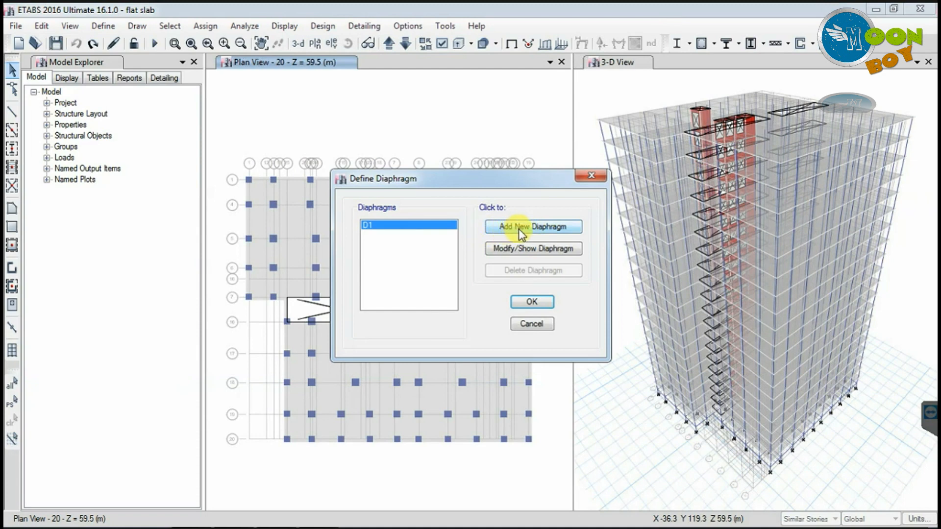
{"action": "left_click", "coordinate": [517, 250]}
{"action": "left_click", "coordinate": [404, 283]}
{"action": "left_click", "coordinate": [438, 318]}
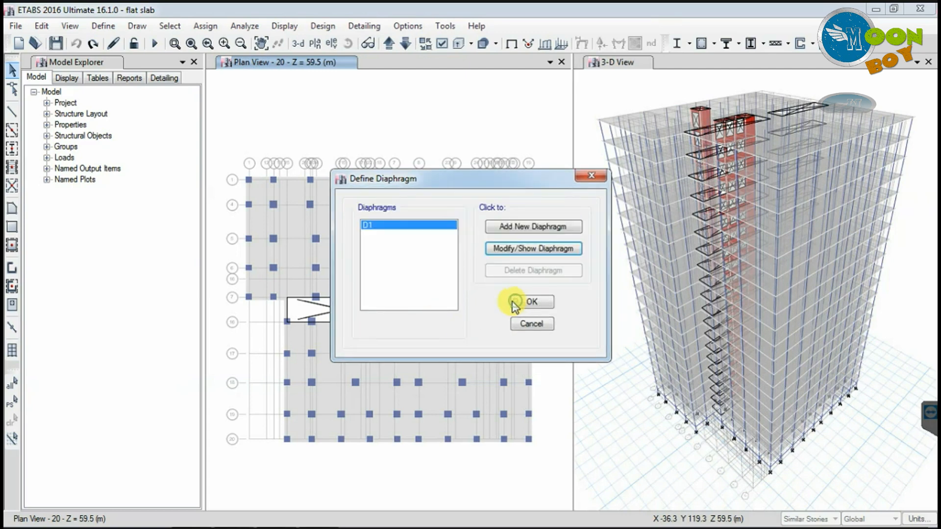
{"action": "left_click", "coordinate": [537, 301]}
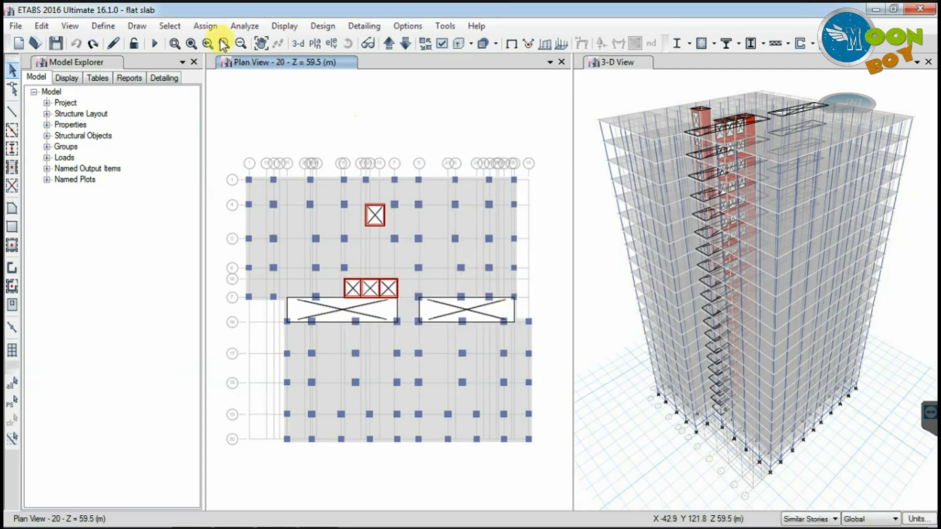
Select all objects of type Floors in the model
{"action": "left_click", "coordinate": [164, 26]}
{"action": "mouse_move", "coordinate": [230, 47]}
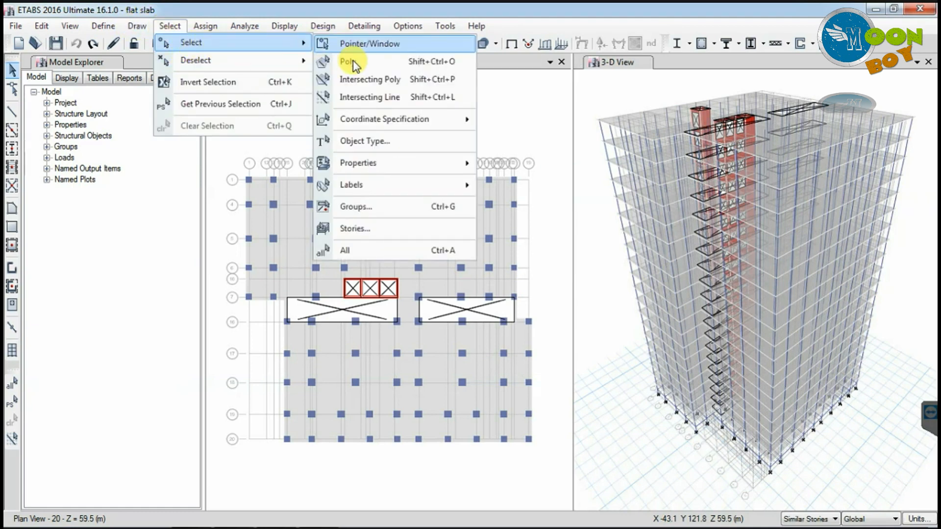
{"action": "left_click", "coordinate": [374, 144]}
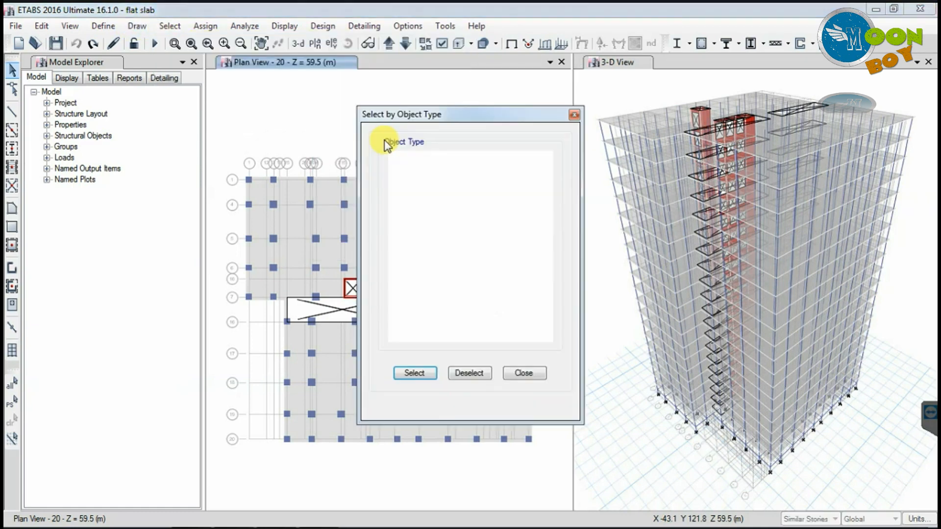
{"action": "left_click", "coordinate": [411, 210]}
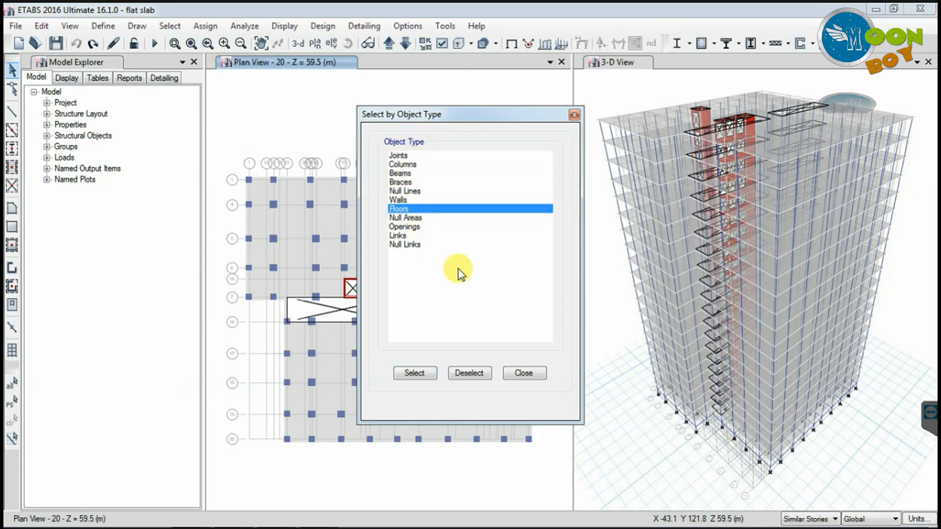
{"action": "left_click", "coordinate": [415, 373]}
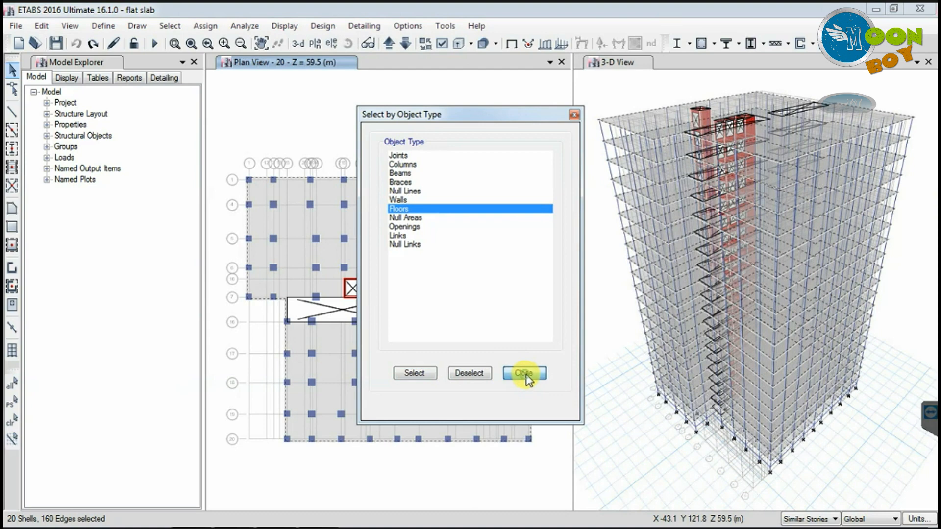
{"action": "left_click", "coordinate": [523, 375]}
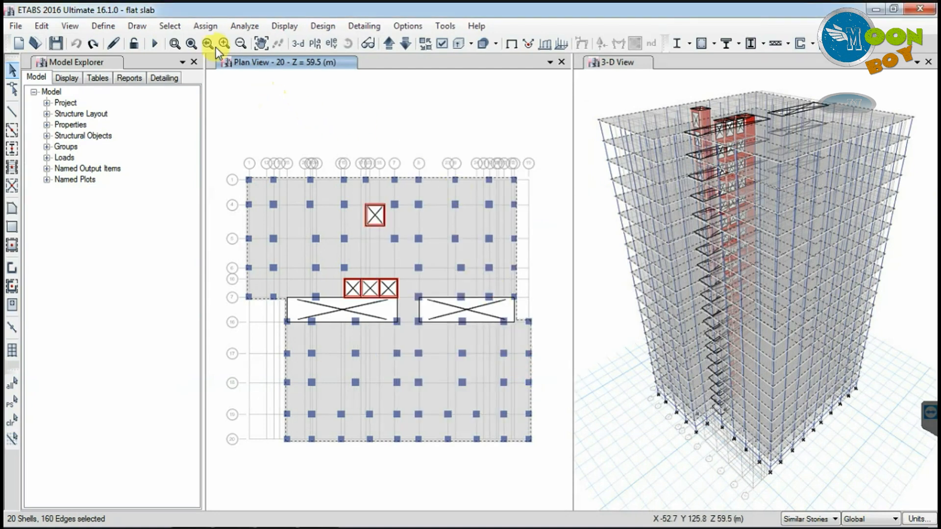
Assign diaphragm D1 to the selected floor shells
{"action": "left_click", "coordinate": [197, 27]}
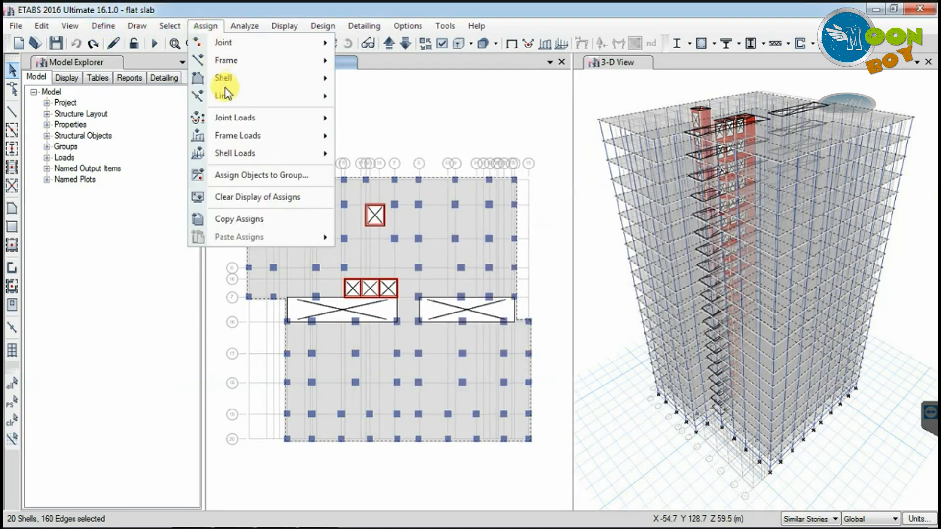
{"action": "mouse_move", "coordinate": [254, 84]}
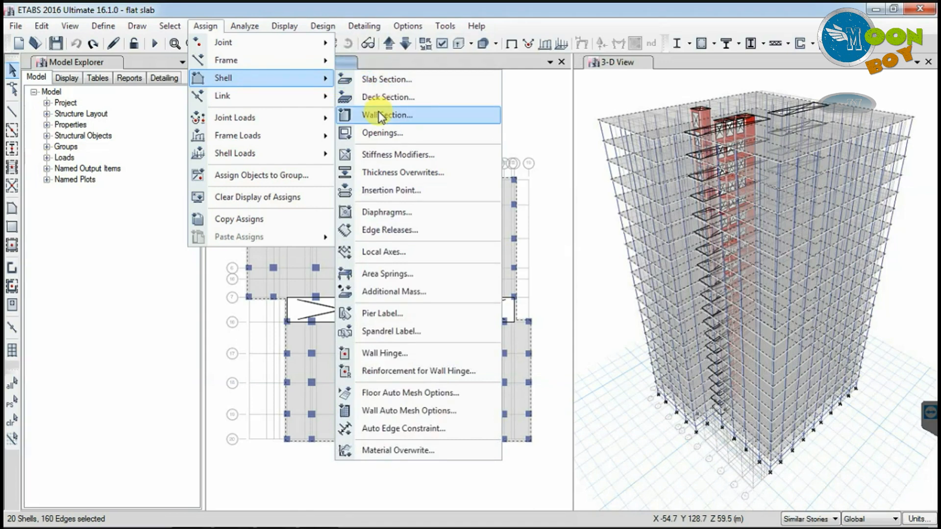
{"action": "left_click", "coordinate": [384, 211]}
{"action": "left_click", "coordinate": [402, 166]}
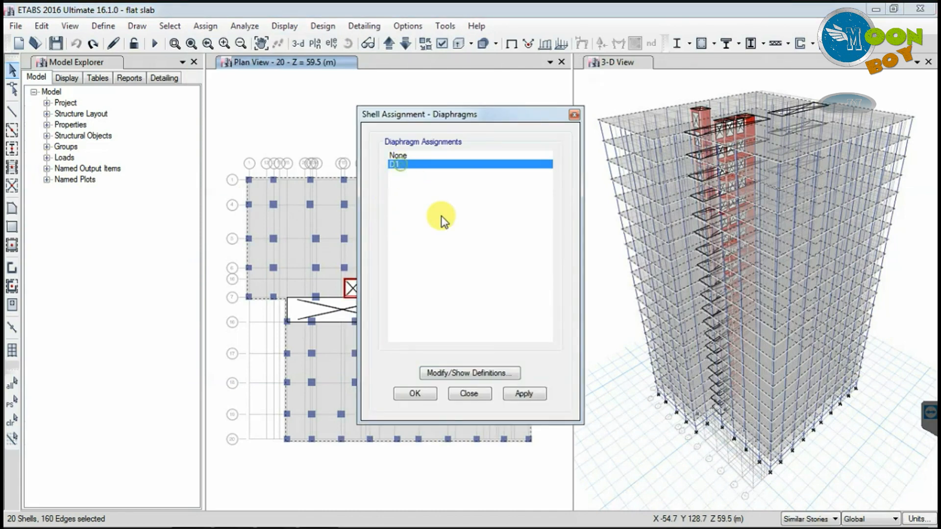
{"action": "left_click", "coordinate": [523, 394]}
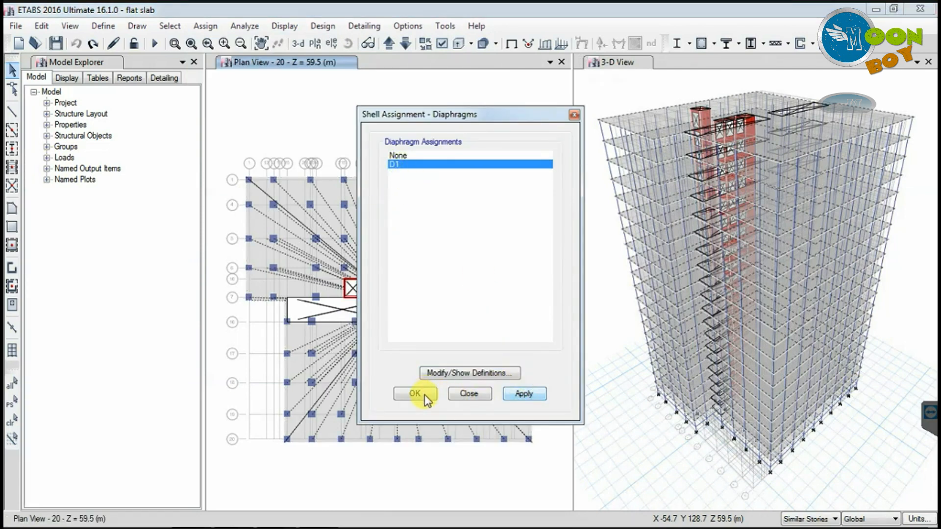
{"action": "left_click", "coordinate": [425, 395]}
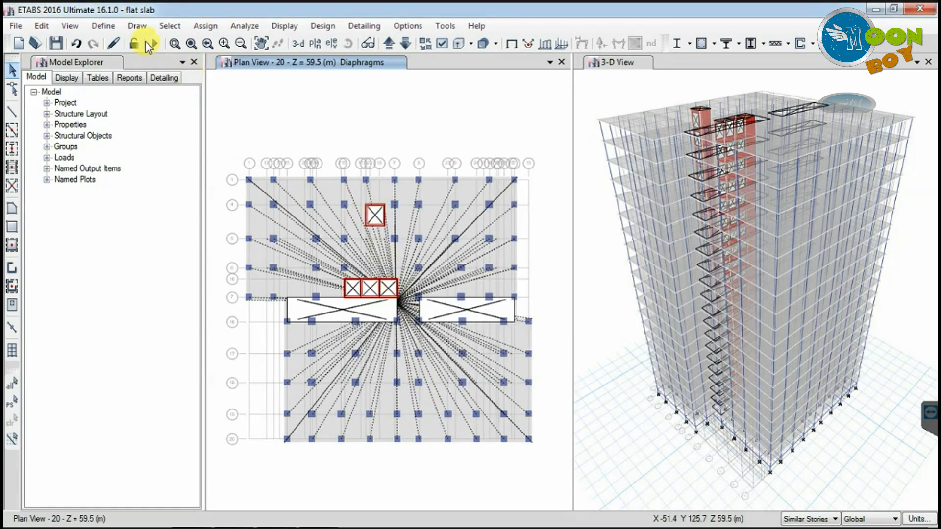
Open the Wind X load pattern's IS 875:2015 lateral load data and set the wind speed to 44 m/s
{"action": "left_click", "coordinate": [103, 26]}
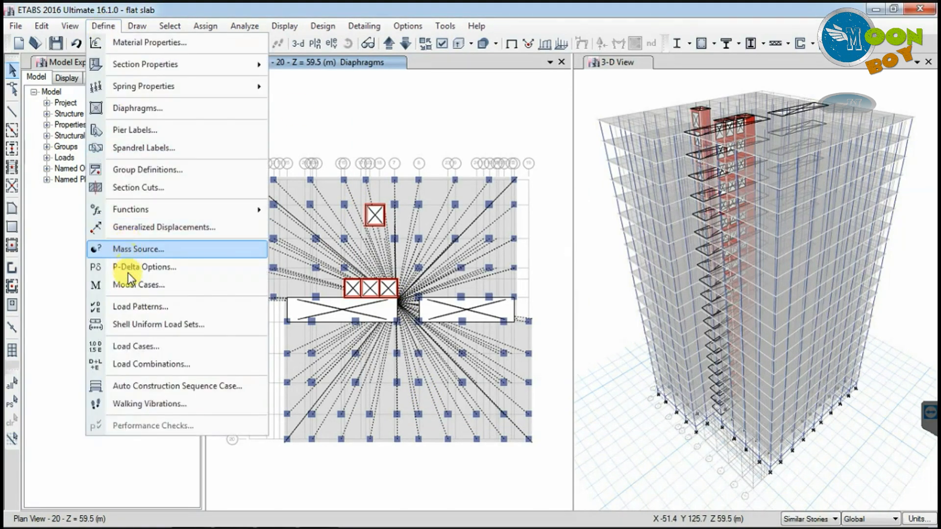
{"action": "left_click", "coordinate": [137, 306]}
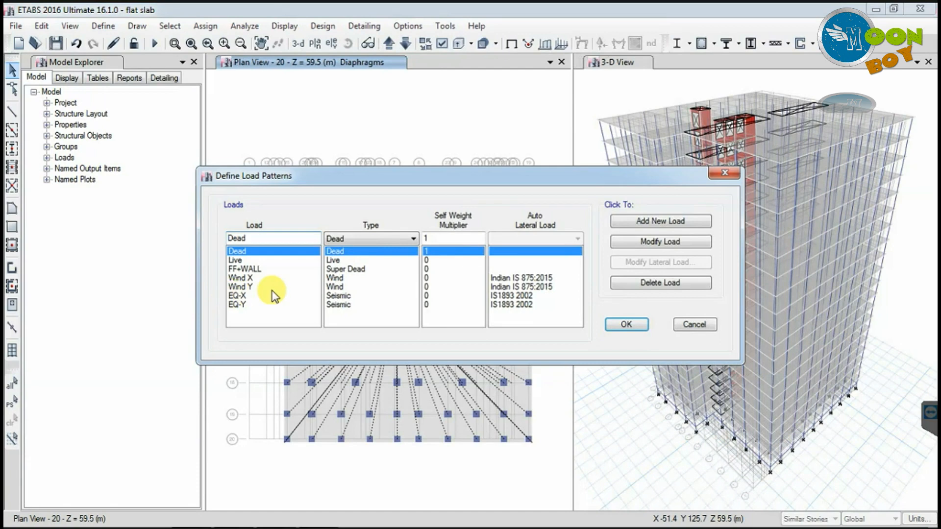
{"action": "left_click", "coordinate": [258, 278]}
{"action": "left_click", "coordinate": [648, 260]}
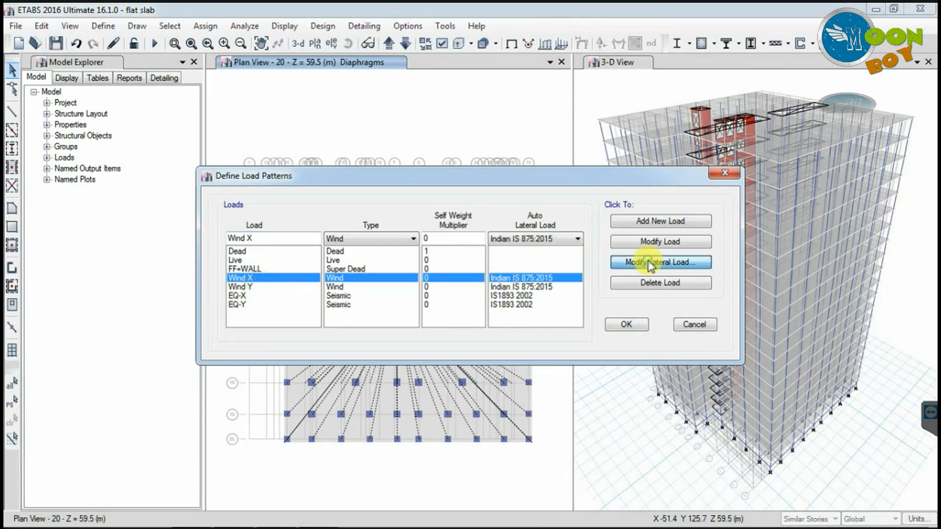
{"action": "left_click", "coordinate": [656, 181]}
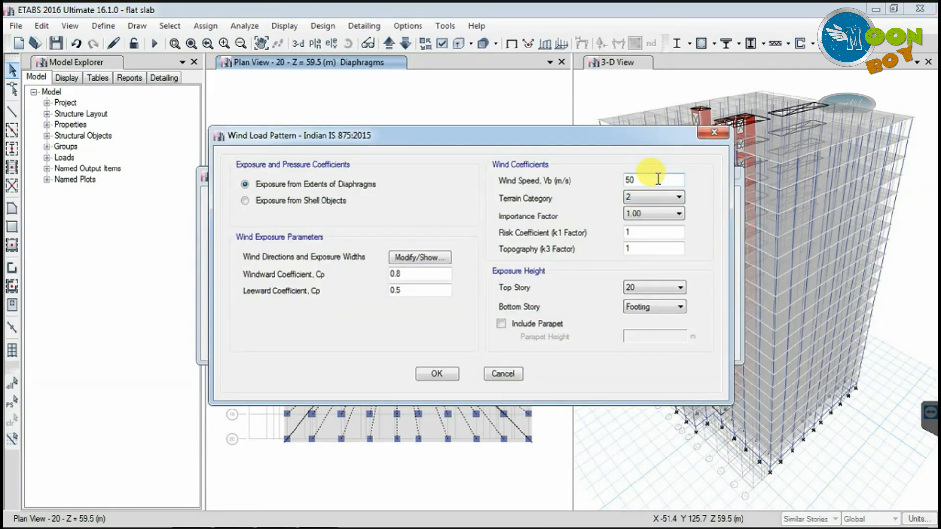
{"action": "left_click_drag", "start_coordinate": [564, 139], "coordinate": [510, 140]}
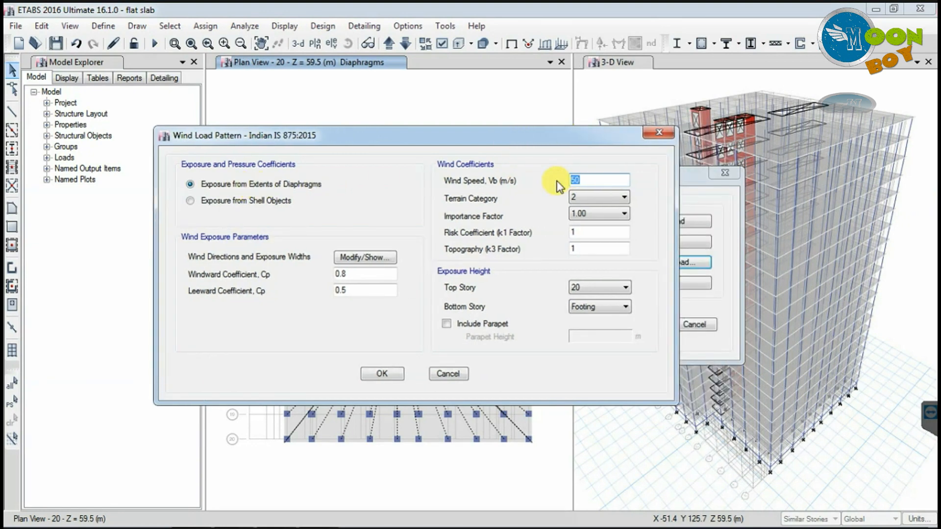
{"action": "left_click_drag", "start_coordinate": [549, 140], "coordinate": [532, 142]}
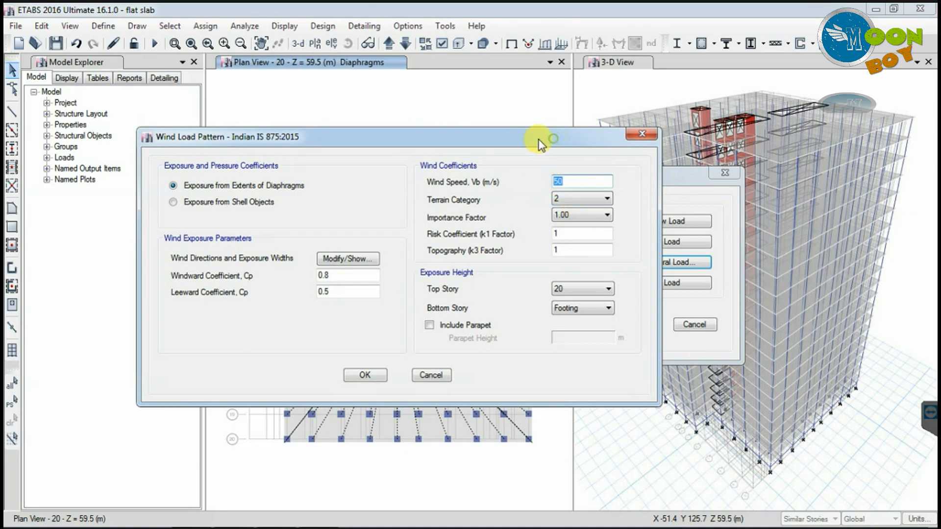
{"action": "left_click_drag", "start_coordinate": [554, 140], "coordinate": [534, 140]}
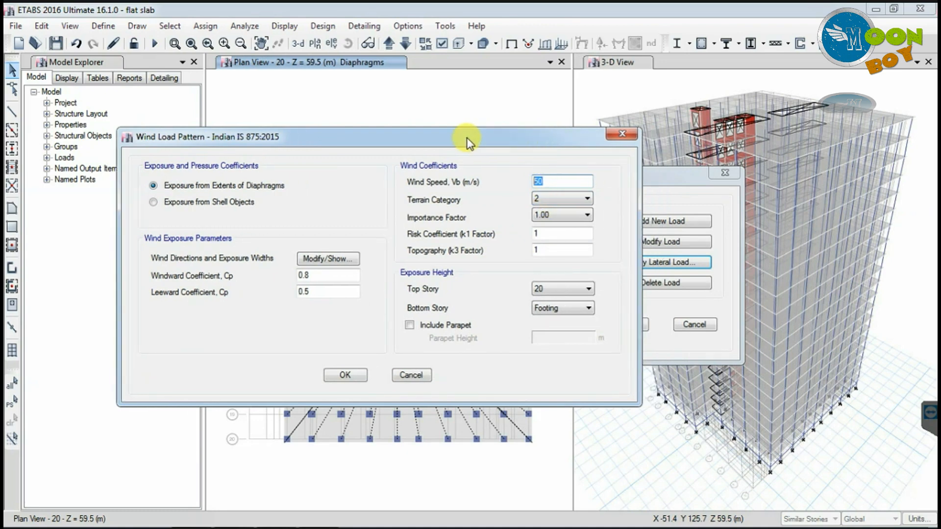
{"action": "left_click_drag", "start_coordinate": [419, 142], "coordinate": [479, 172]}
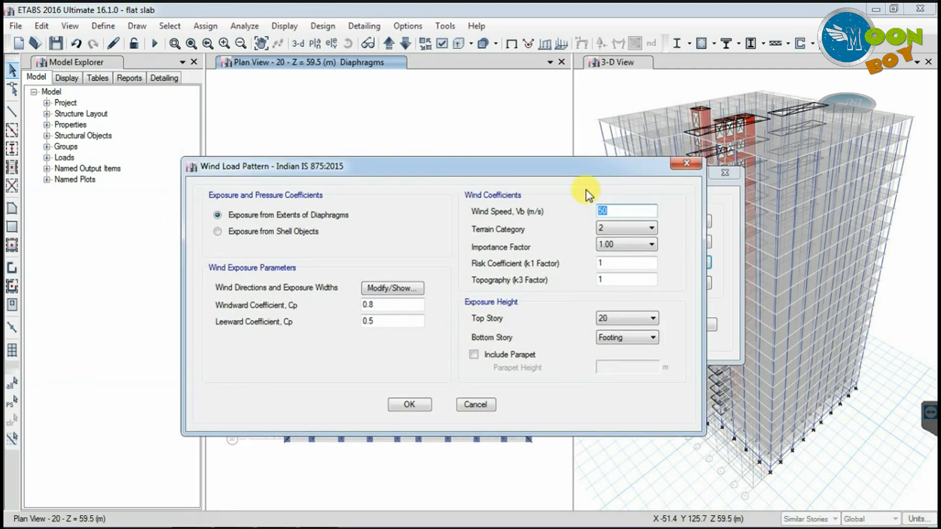
{"action": "type", "text": "44"}
{"action": "left_click_drag", "start_coordinate": [527, 169], "coordinate": [569, 152]}
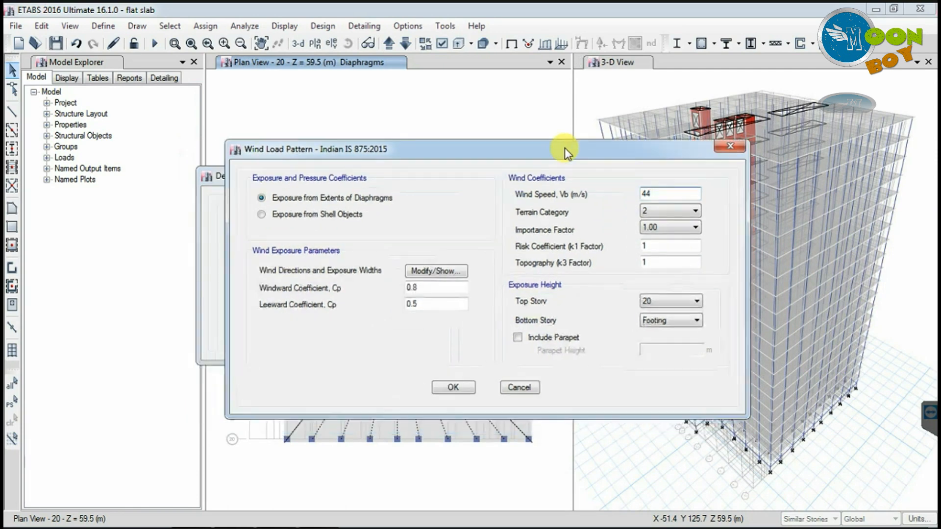
Examine the terrain category and importance factor options and the risk and topography coefficients of the Wind X pattern
{"action": "left_click", "coordinate": [666, 211]}
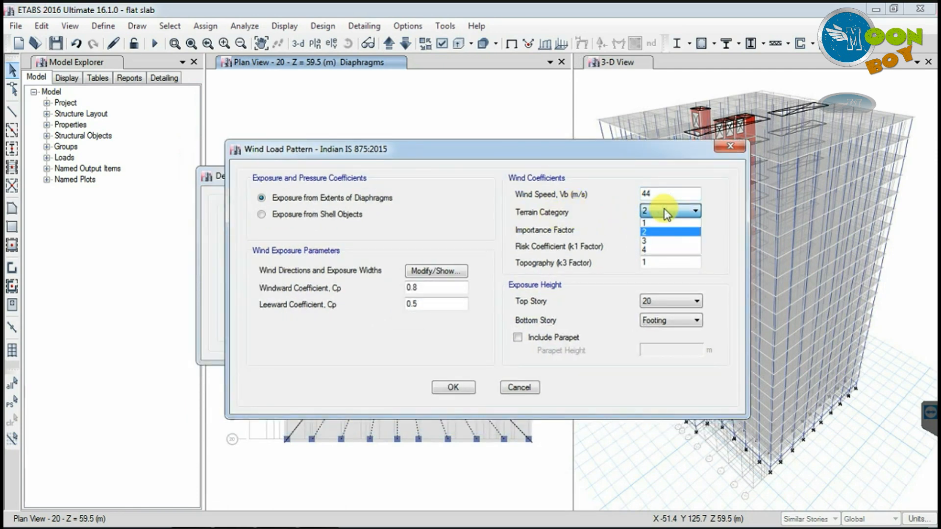
{"action": "left_click", "coordinate": [665, 212]}
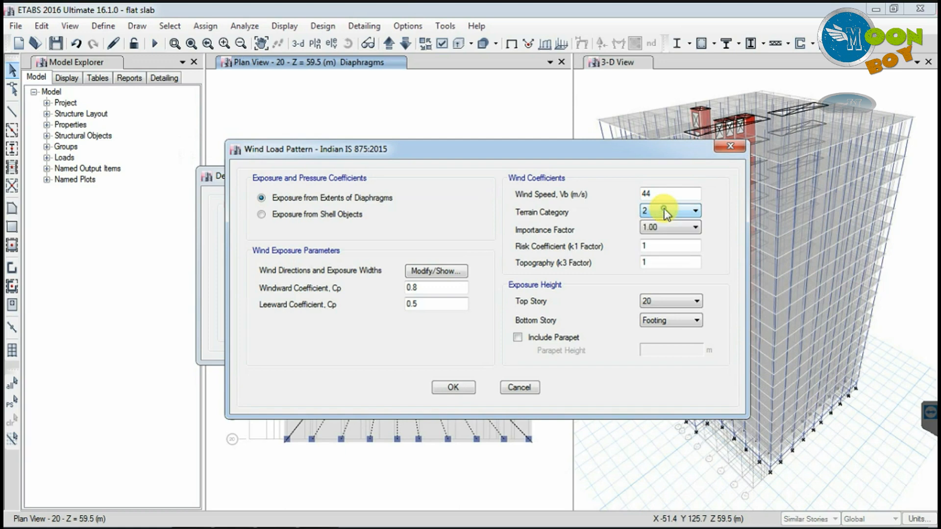
{"action": "left_click", "coordinate": [665, 212]}
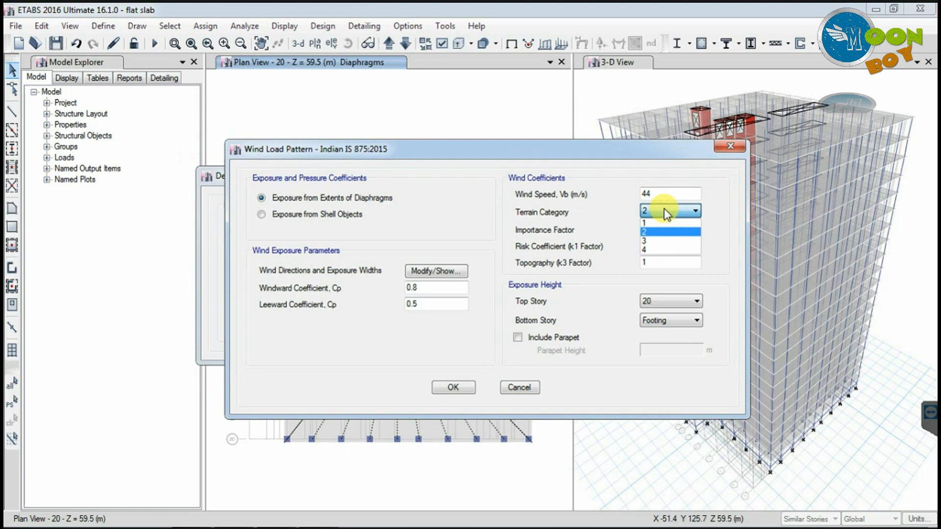
{"action": "left_click", "coordinate": [666, 211]}
{"action": "left_click", "coordinate": [660, 228]}
{"action": "left_click", "coordinate": [659, 229]}
{"action": "left_click", "coordinate": [659, 228]}
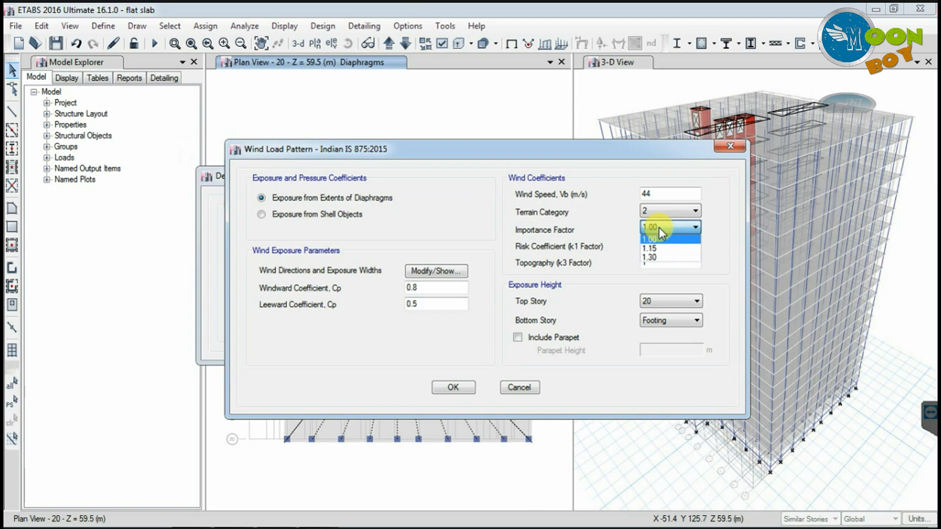
{"action": "left_click", "coordinate": [658, 227]}
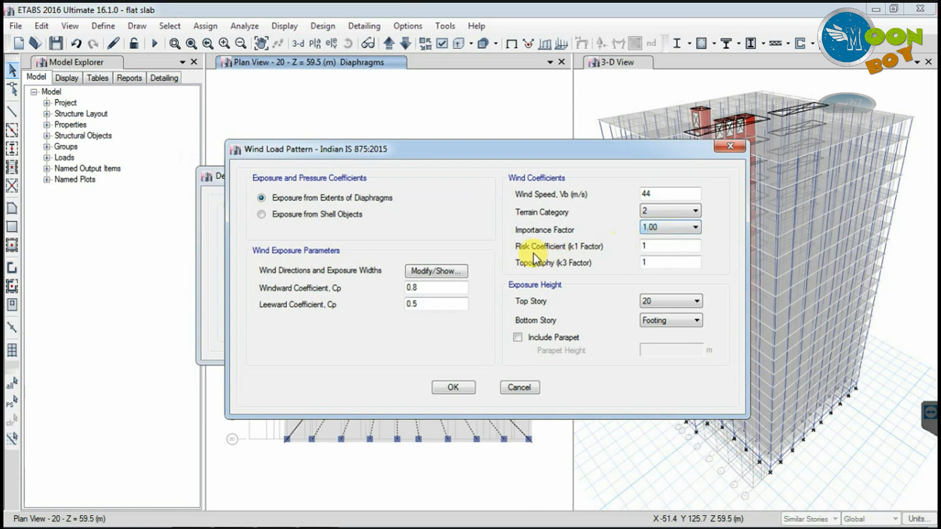
{"action": "left_click", "coordinate": [672, 245]}
{"action": "left_click", "coordinate": [669, 260]}
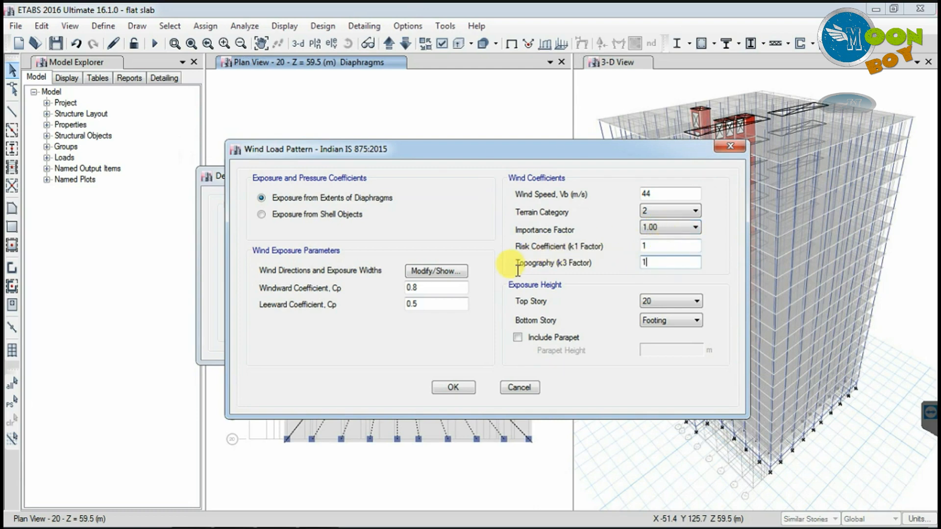
Set the Wind X exposure direction angles to 0; 180 degrees
{"action": "left_click", "coordinate": [428, 272]}
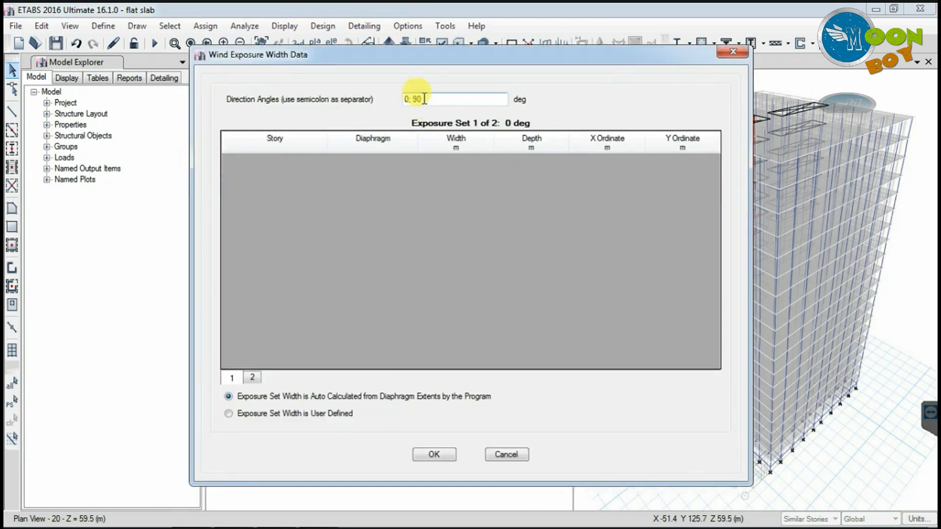
{"action": "double_click", "coordinate": [444, 98]}
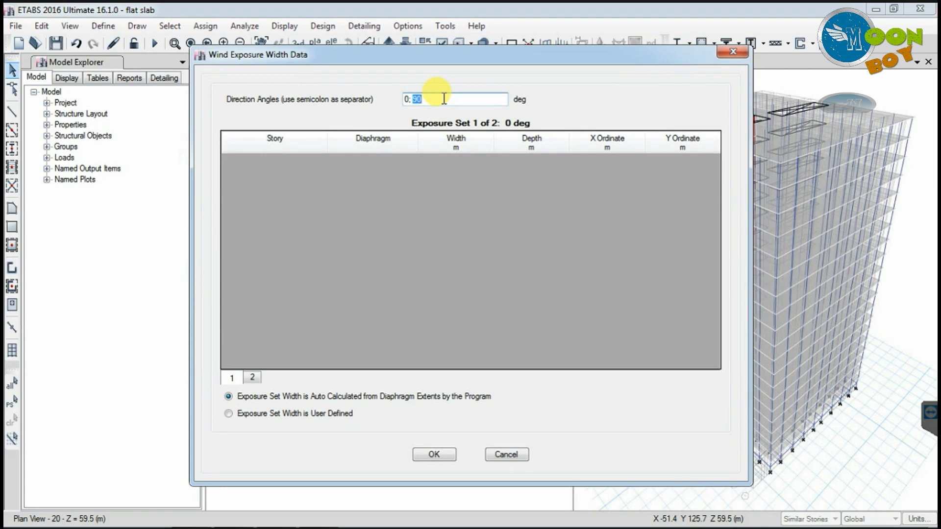
{"action": "type", "text": "18"}
{"action": "left_click", "coordinate": [461, 237]}
Review the exposure widths for the 0 and 180 degree sets and accept the wind exposure width data
{"action": "left_click", "coordinate": [251, 377]}
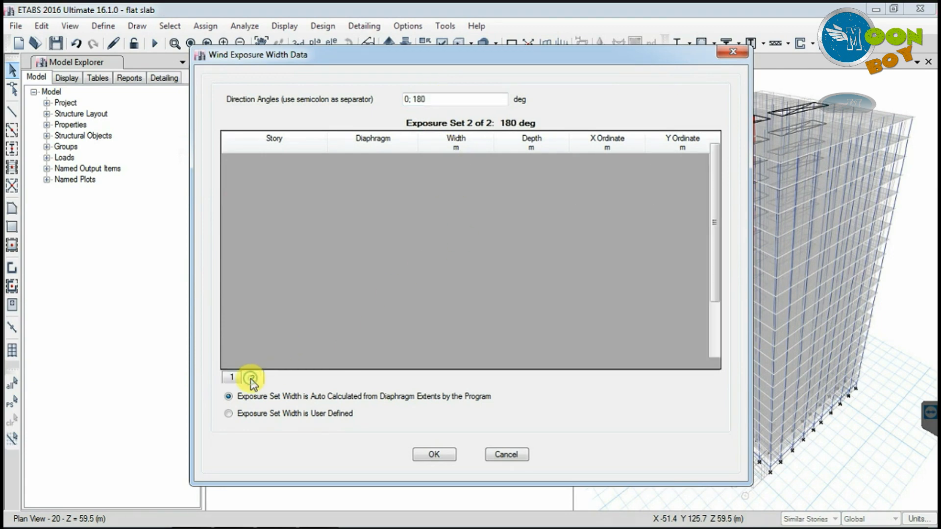
{"action": "left_click", "coordinate": [233, 378]}
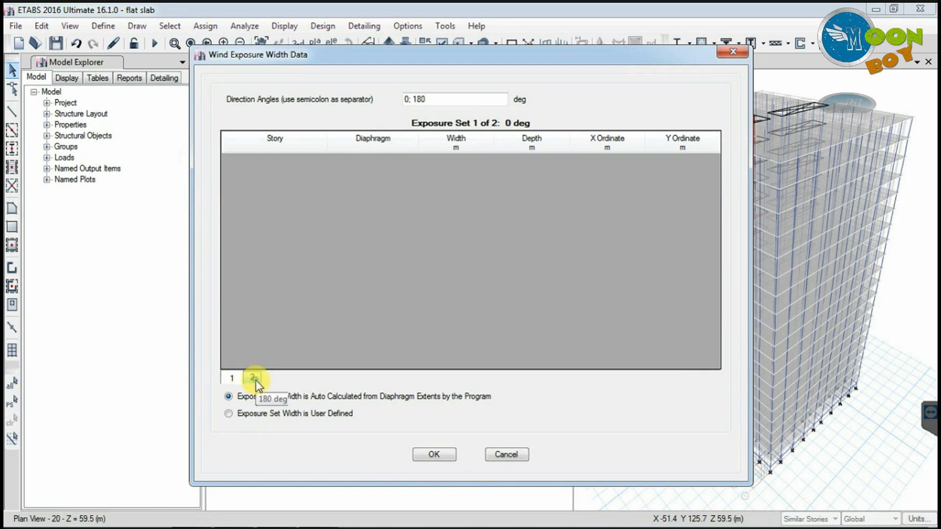
{"action": "left_click", "coordinate": [254, 379]}
{"action": "left_click", "coordinate": [390, 276]}
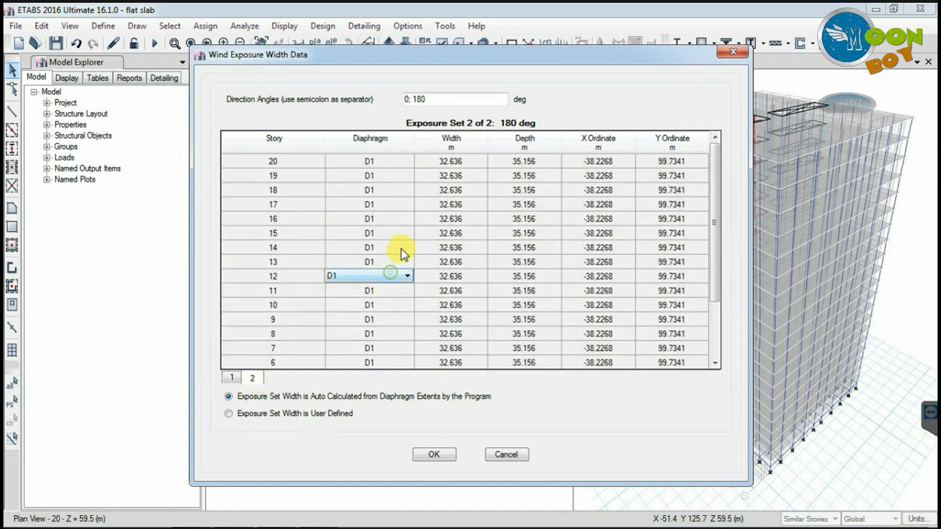
{"action": "scroll", "coordinate": [401, 252], "scroll_direction": "down", "scroll_amount": 2}
{"action": "scroll", "coordinate": [413, 276], "scroll_direction": "up", "scroll_amount": 2}
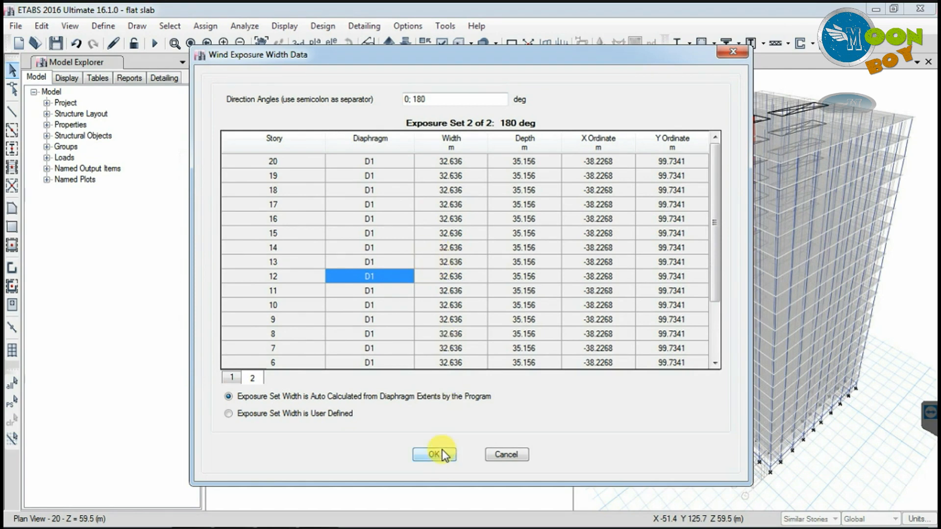
{"action": "left_click", "coordinate": [235, 378]}
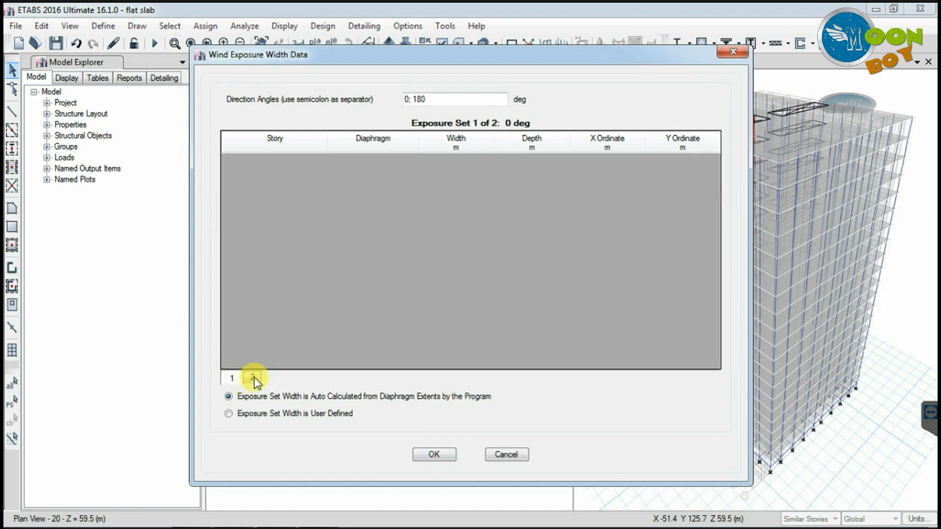
{"action": "left_click", "coordinate": [254, 379]}
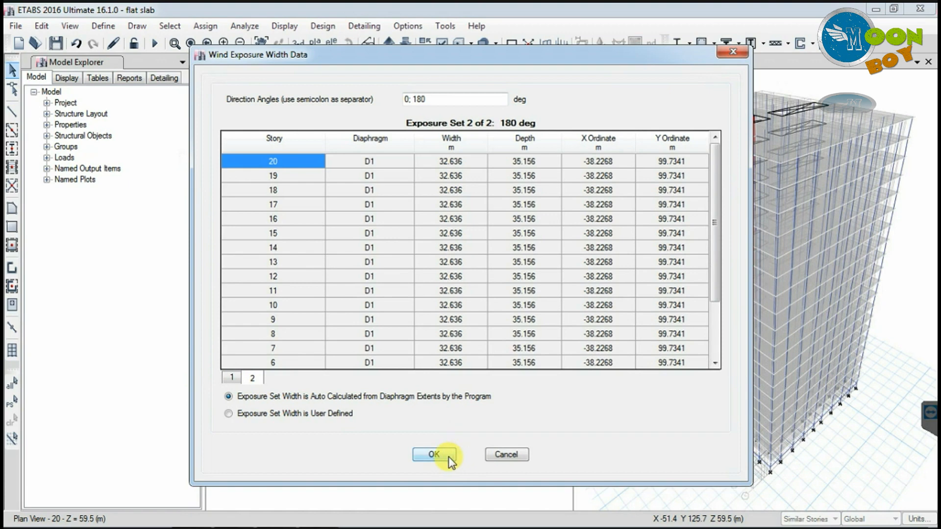
{"action": "left_click", "coordinate": [434, 454]}
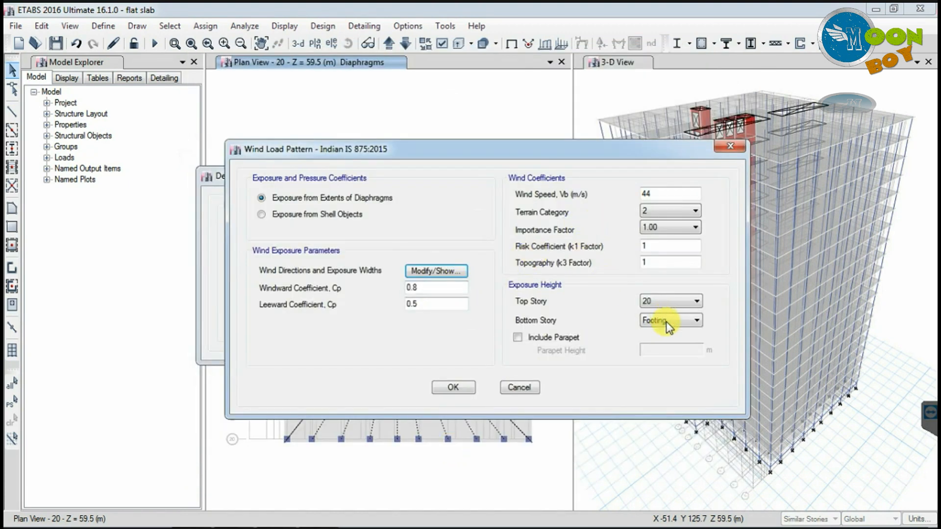
Set the Wind X bottom story to Plinth LVL, keep exposure from extents of diaphragms, and accept the wind load data
{"action": "left_click", "coordinate": [698, 321]}
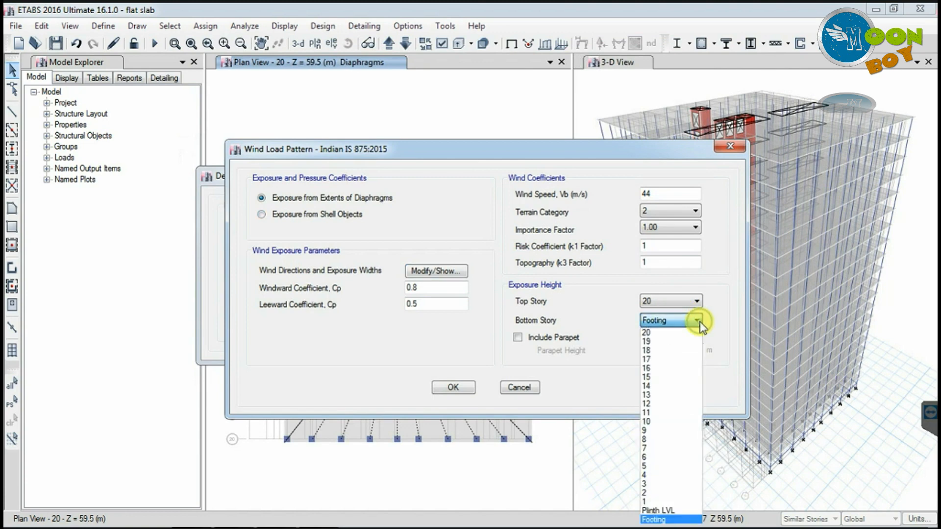
{"action": "left_click", "coordinate": [671, 511]}
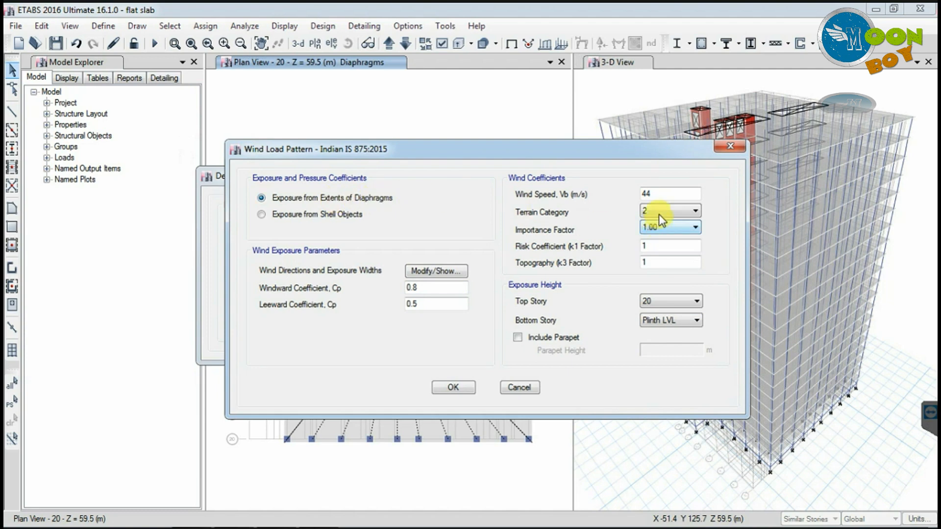
{"action": "left_click", "coordinate": [341, 218]}
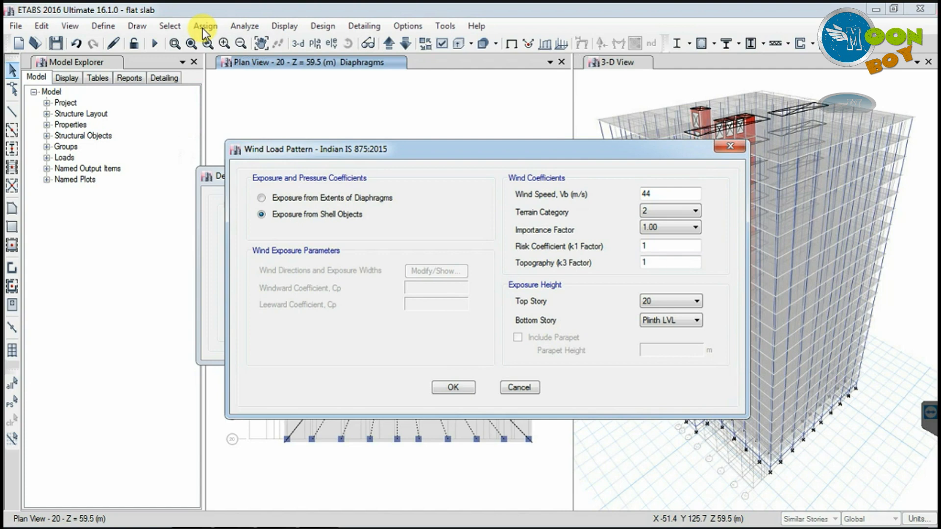
{"action": "left_click", "coordinate": [313, 198]}
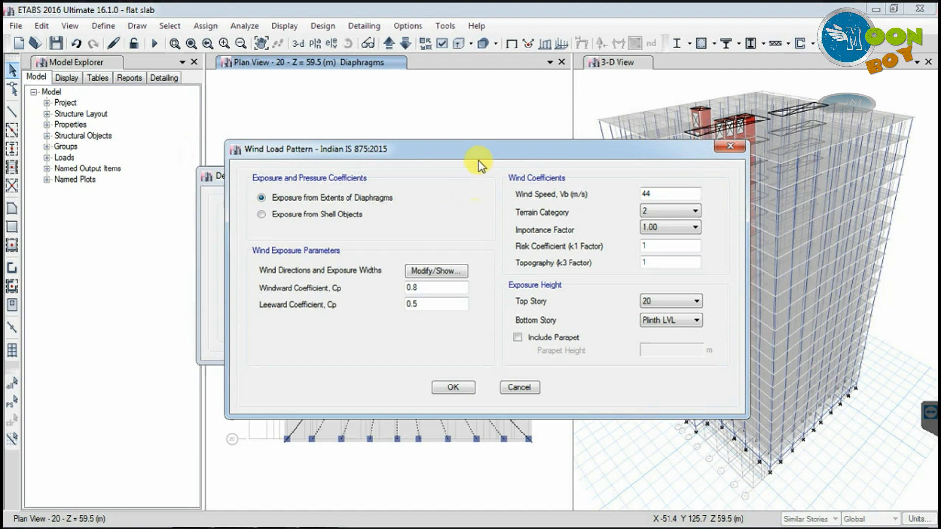
{"action": "left_click_drag", "start_coordinate": [479, 161], "coordinate": [429, 156]}
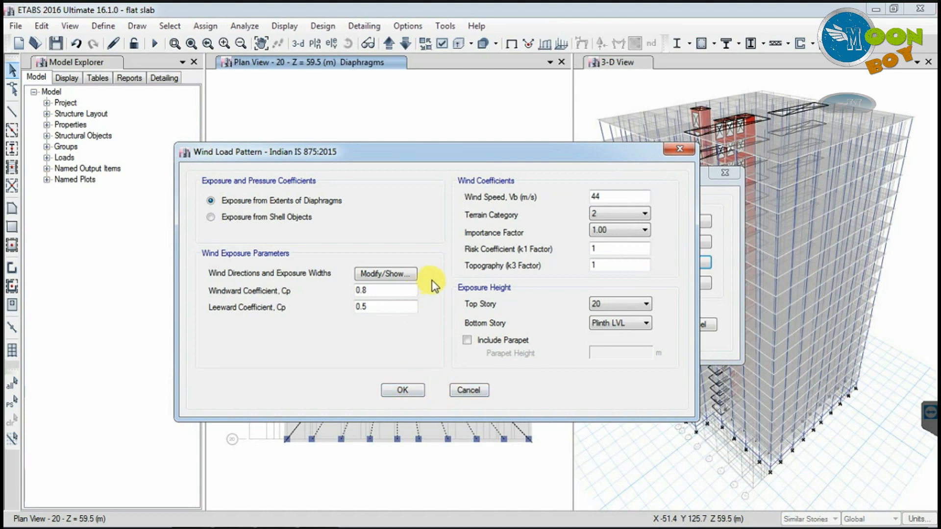
{"action": "left_click", "coordinate": [417, 390]}
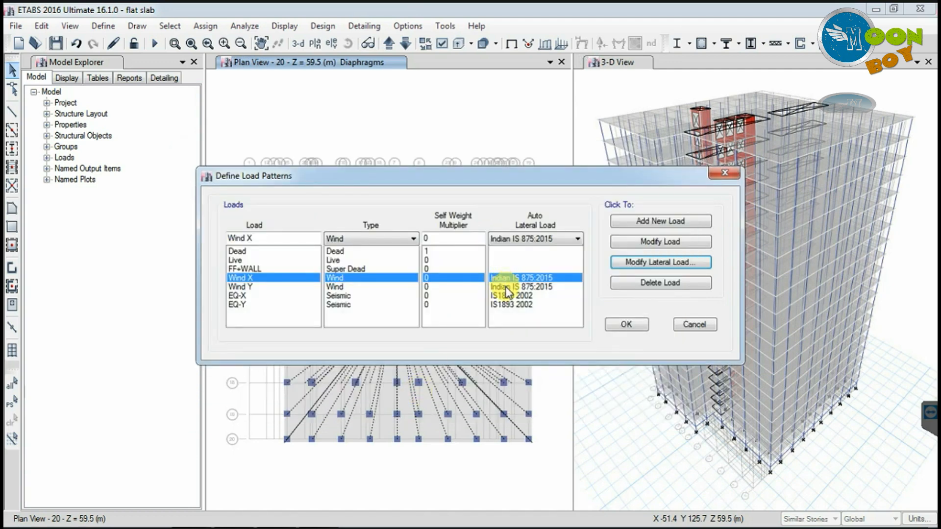
Modify the Wind Y lateral load with a wind speed of 44 m/s and Plinth LVL as the bottom story
{"action": "left_click", "coordinate": [506, 288]}
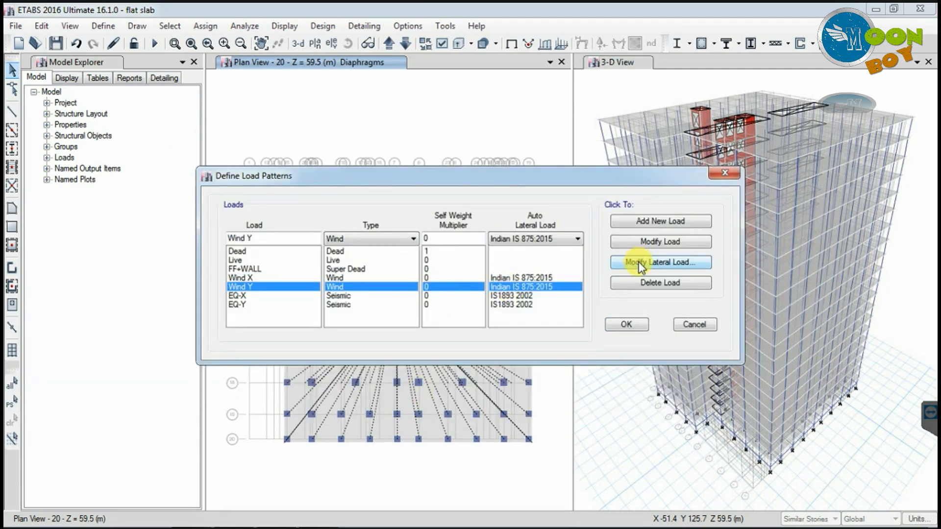
{"action": "left_click", "coordinate": [640, 264]}
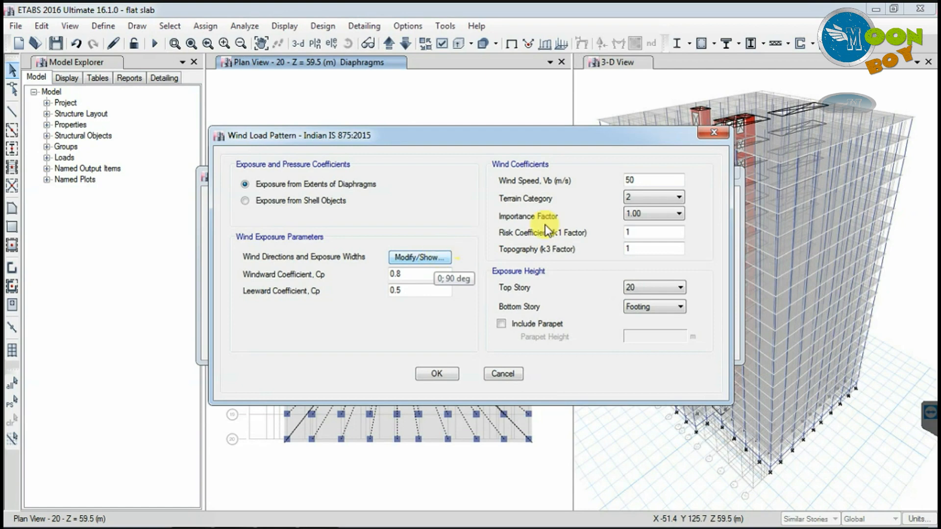
{"action": "double_click", "coordinate": [633, 180]}
{"action": "type", "text": "44"}
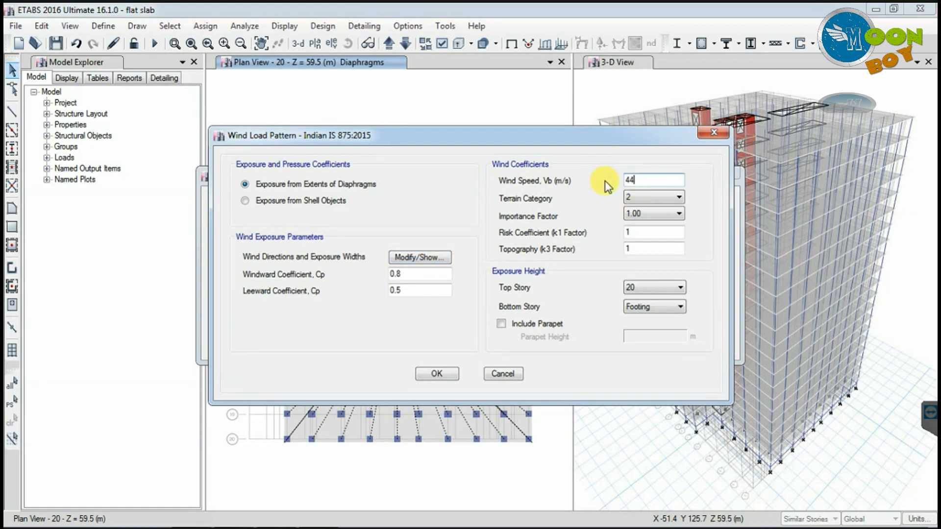
{"action": "left_click", "coordinate": [634, 309]}
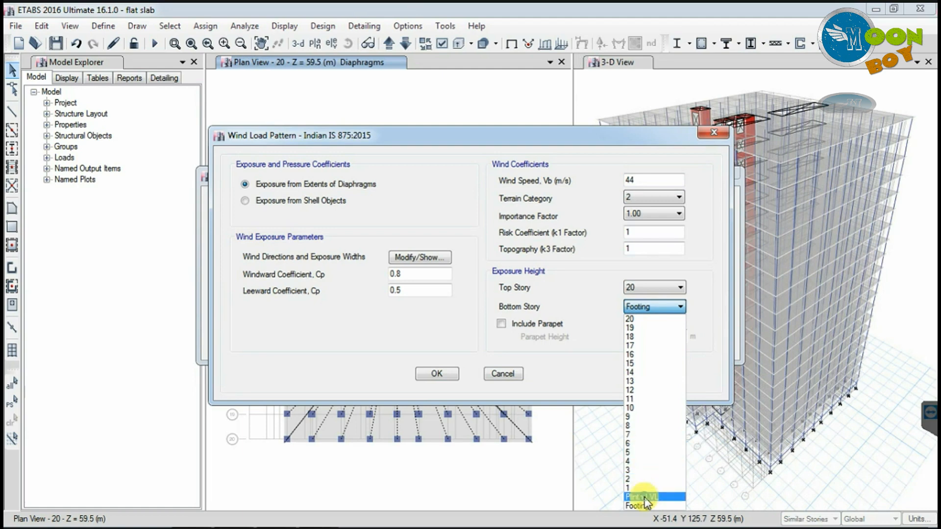
{"action": "left_click", "coordinate": [643, 497]}
Set the Wind Y exposure direction angles to 90; 270
{"action": "left_click", "coordinate": [412, 257]}
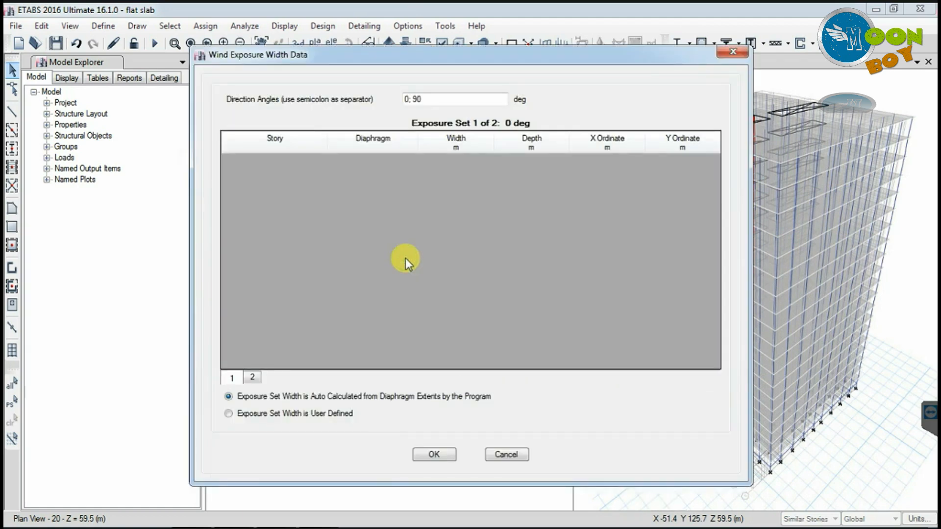
{"action": "left_click_drag", "start_coordinate": [411, 98], "coordinate": [401, 97]}
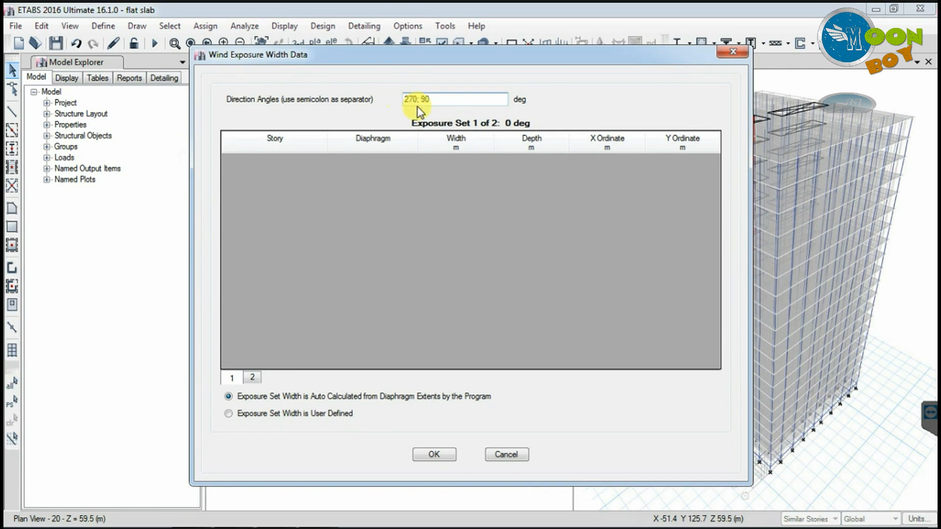
{"action": "left_click", "coordinate": [441, 265]}
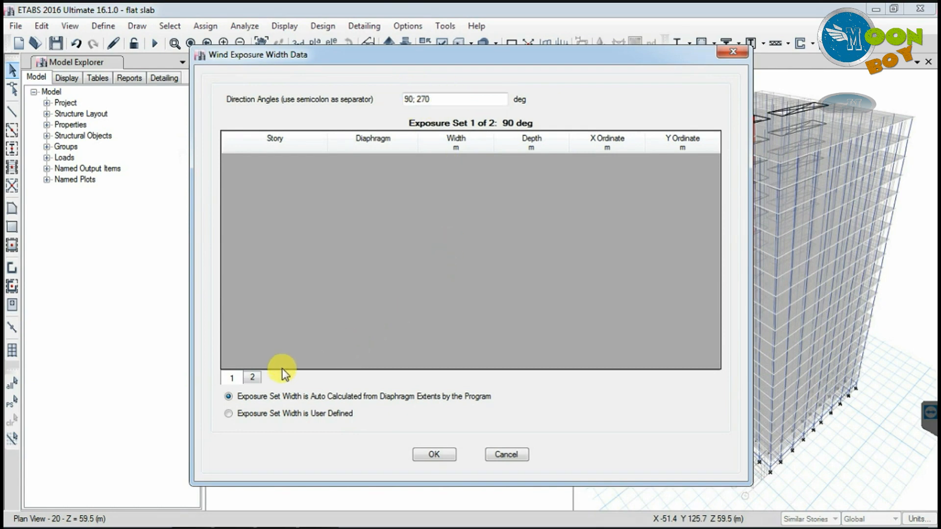
Review the exposure widths for the 90 and 270 degree sets and accept the Wind Y exposure and load data
{"action": "left_click", "coordinate": [251, 382]}
{"action": "left_click", "coordinate": [233, 381]}
{"action": "left_click", "coordinate": [250, 379]}
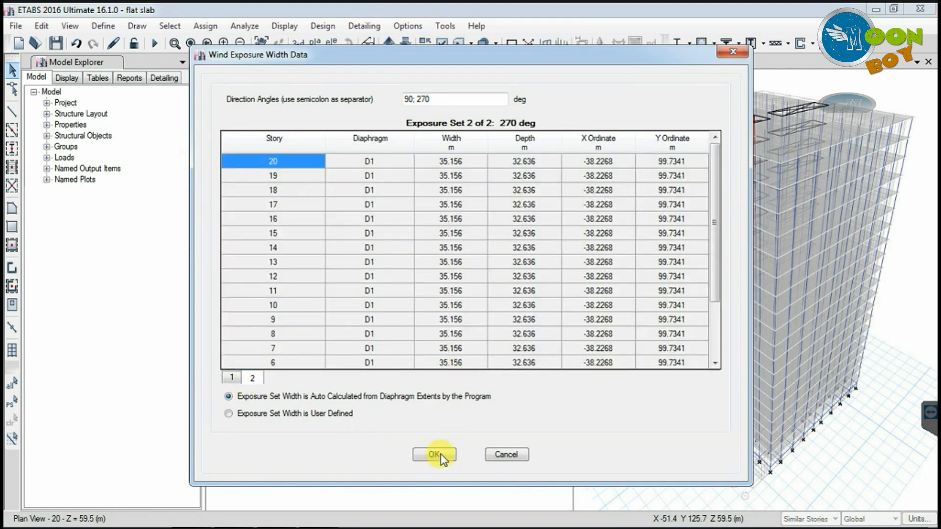
{"action": "left_click", "coordinate": [454, 451]}
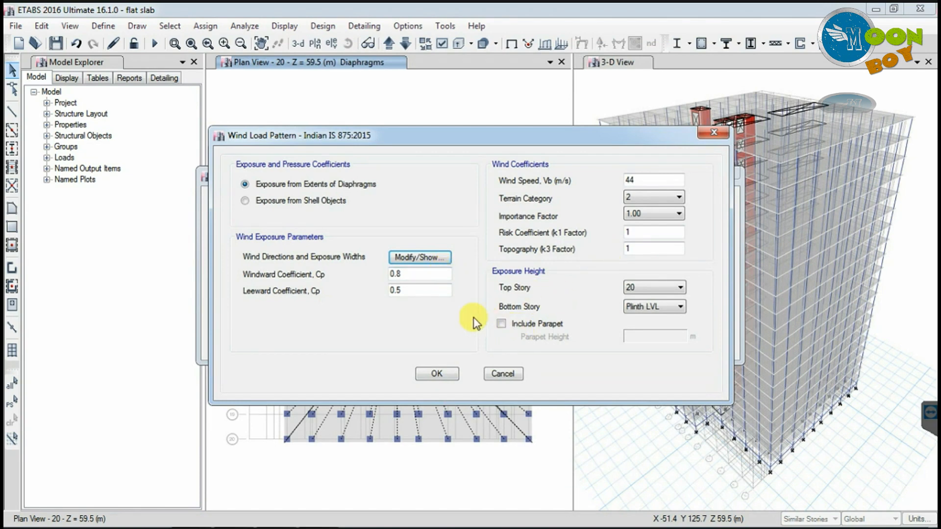
{"action": "left_click", "coordinate": [440, 374]}
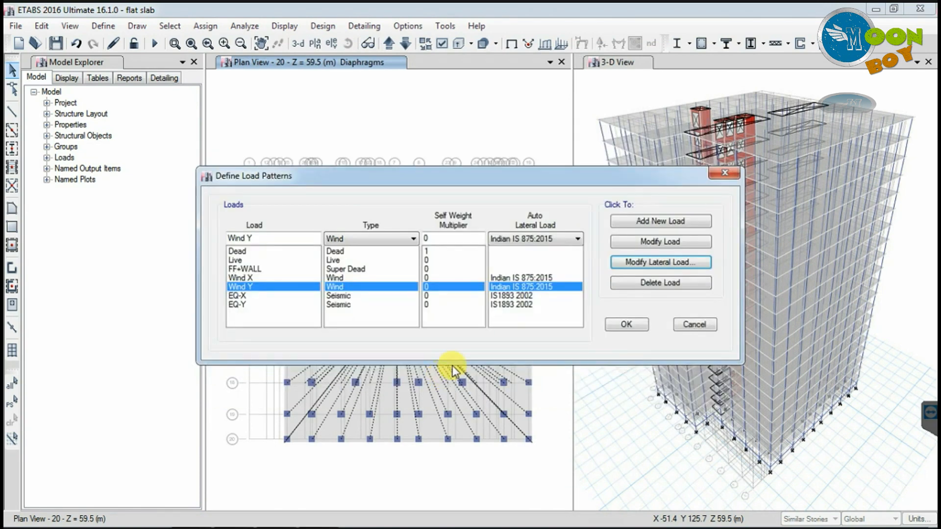
Modify the EQ-X lateral load so that only X Dir is active, without Y direction or eccentricity cases
{"action": "left_click", "coordinate": [493, 296]}
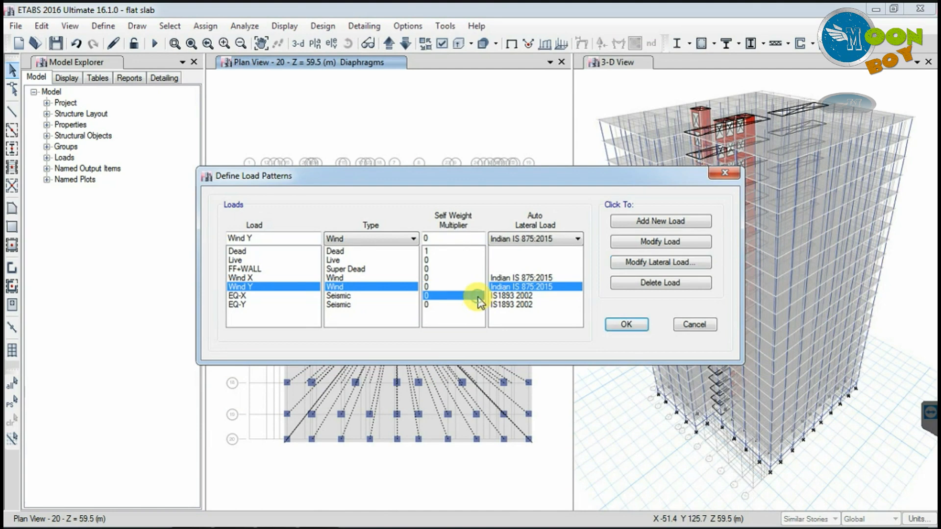
{"action": "left_click", "coordinate": [663, 264]}
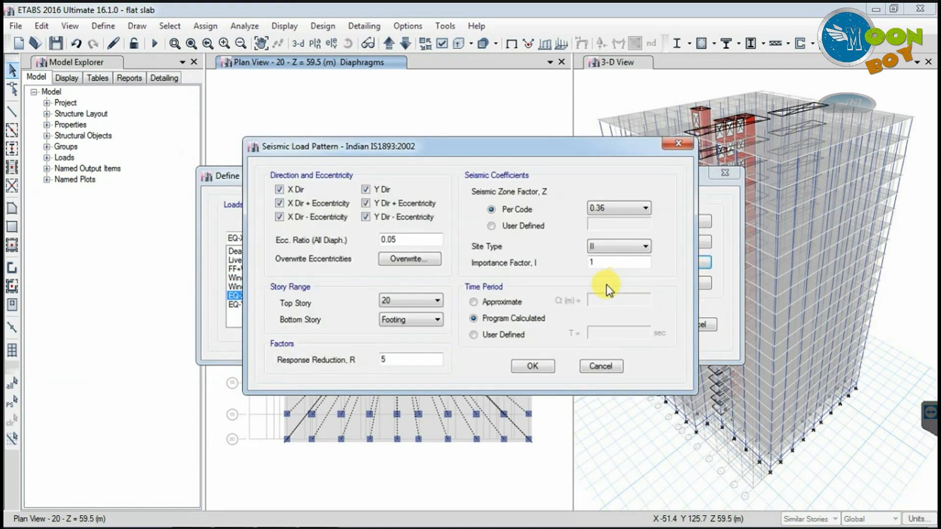
{"action": "left_click", "coordinate": [366, 190]}
{"action": "left_click", "coordinate": [366, 203]}
{"action": "left_click", "coordinate": [366, 219]}
{"action": "left_click", "coordinate": [314, 217]}
{"action": "left_click", "coordinate": [318, 205]}
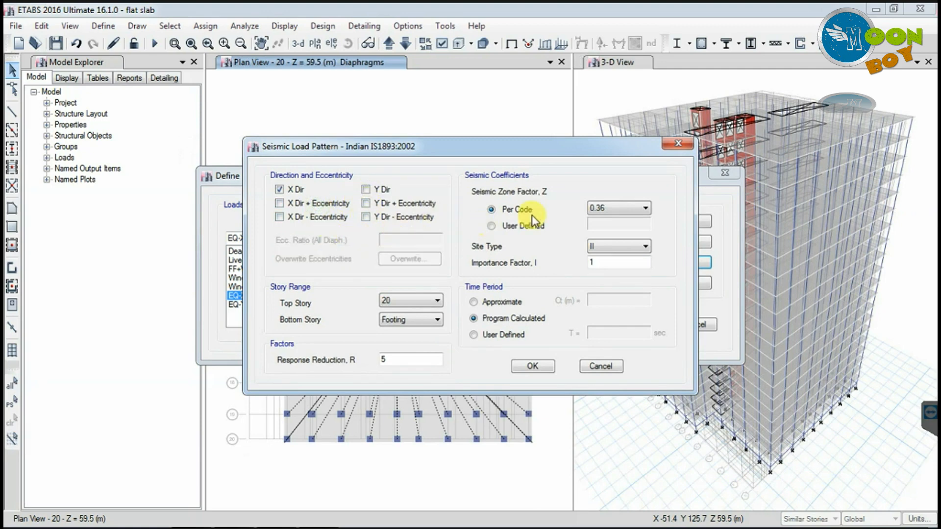
Set the EQ-X zone factor to 0.16 and bottom story to Plinth LVL, keep R at 5 and the program calculated period, and check the accepted settings
{"action": "left_click", "coordinate": [603, 208]}
{"action": "left_click", "coordinate": [616, 228]}
{"action": "left_click", "coordinate": [420, 320]}
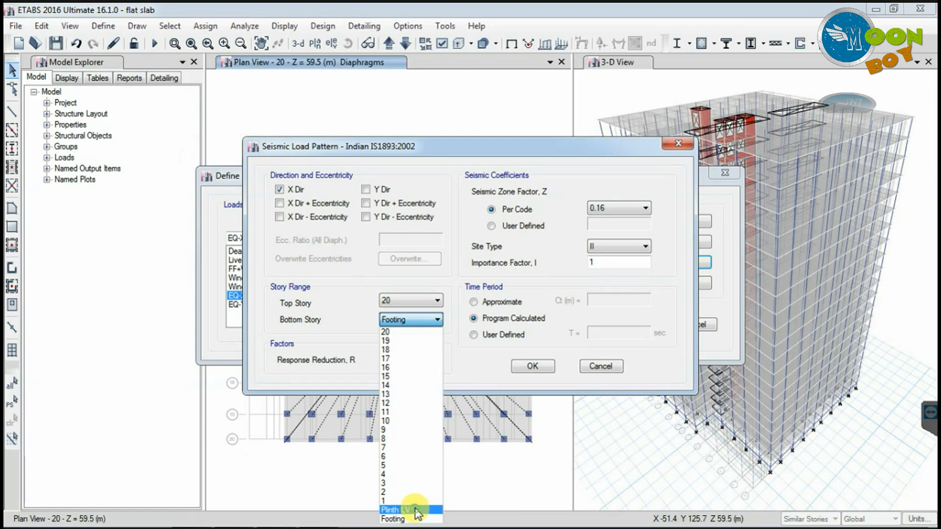
{"action": "left_click", "coordinate": [414, 510]}
{"action": "left_click", "coordinate": [409, 360]}
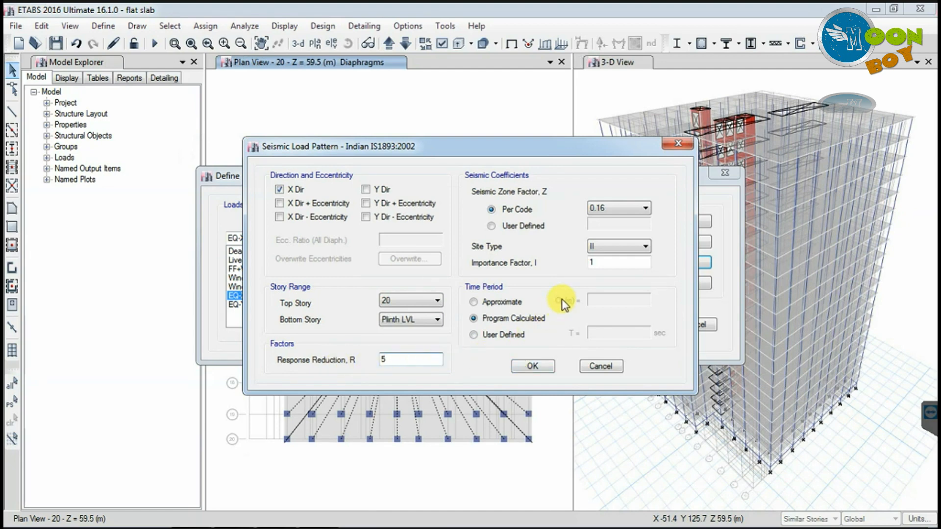
{"action": "left_click", "coordinate": [488, 321]}
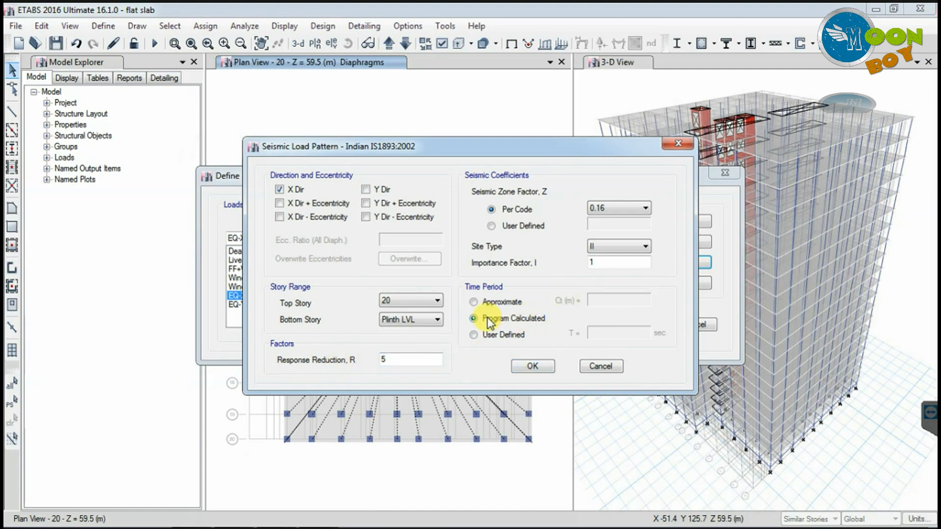
{"action": "left_click", "coordinate": [534, 369]}
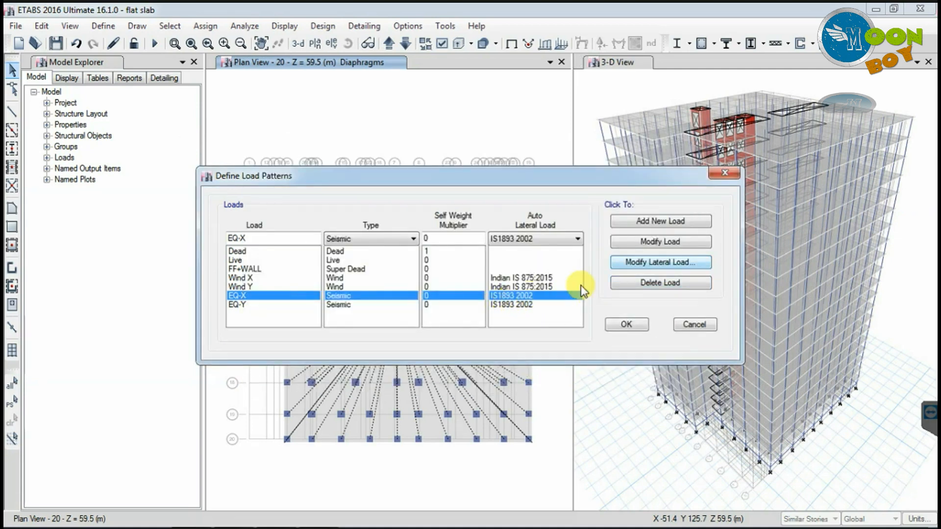
{"action": "left_click", "coordinate": [619, 263]}
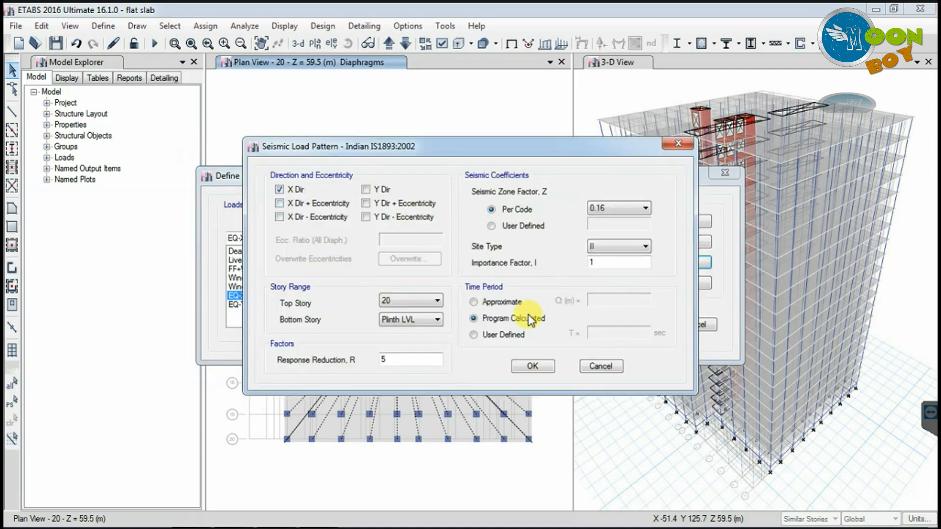
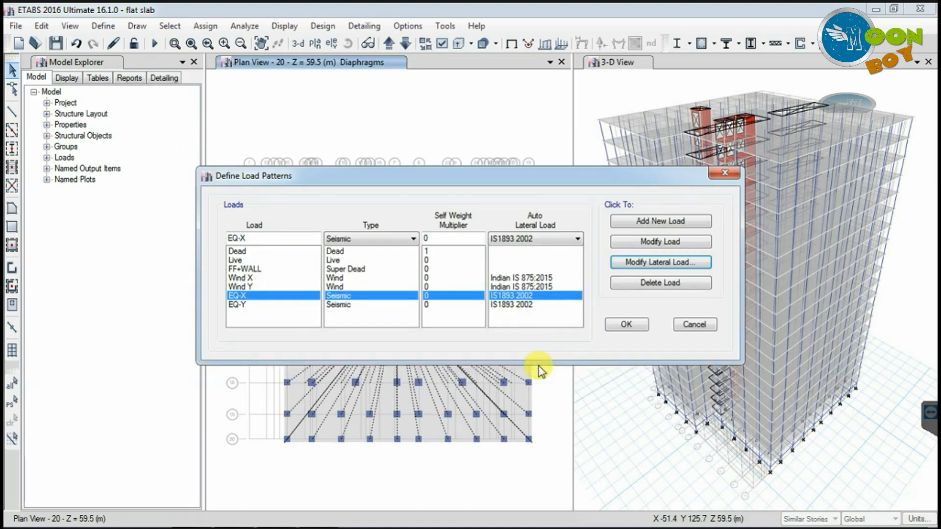
Modify the EQ-Y lateral load so that only Y Dir is active, without X direction or eccentricity cases
{"action": "left_click", "coordinate": [345, 305]}
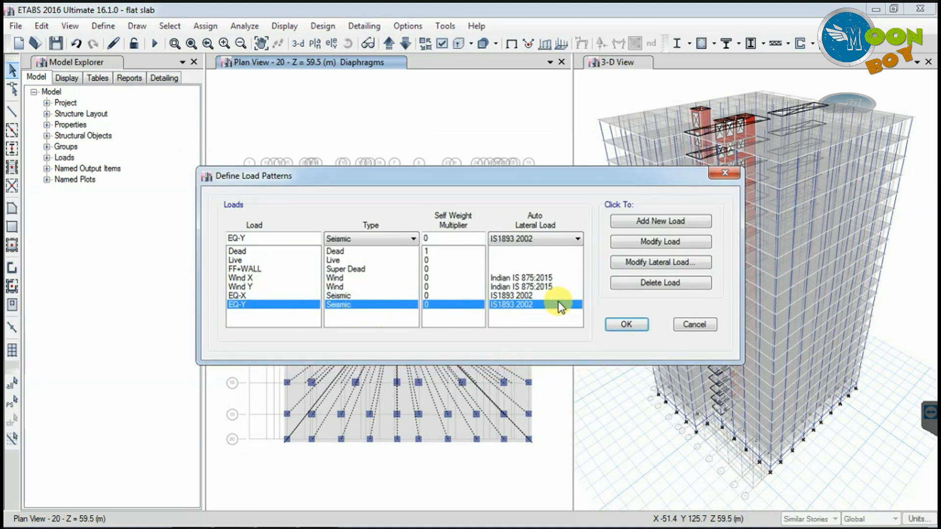
{"action": "left_click", "coordinate": [639, 261]}
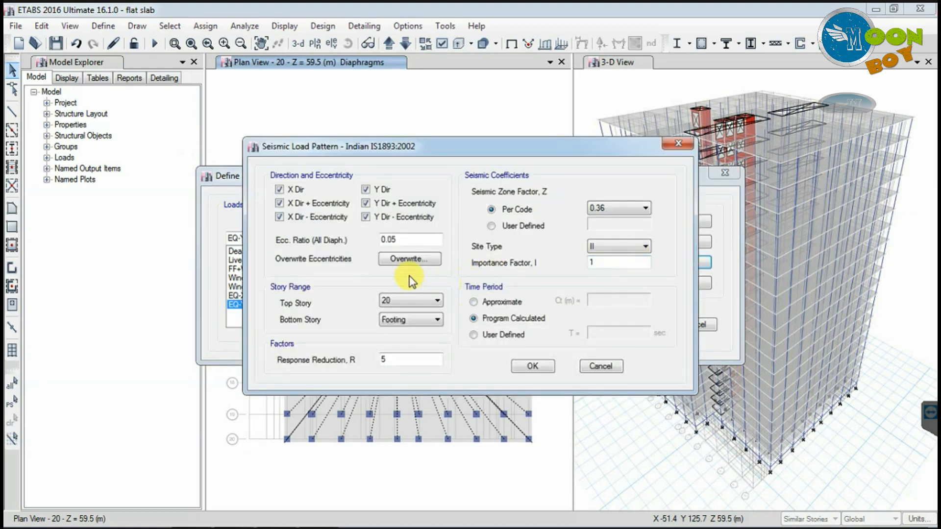
{"action": "left_click", "coordinate": [295, 212]}
{"action": "left_click", "coordinate": [366, 216]}
{"action": "left_click", "coordinate": [367, 203]}
Set the EQ-Y seismic zone factor to 0.16 and its bottom story to Plinth LVL
{"action": "left_click", "coordinate": [608, 208]}
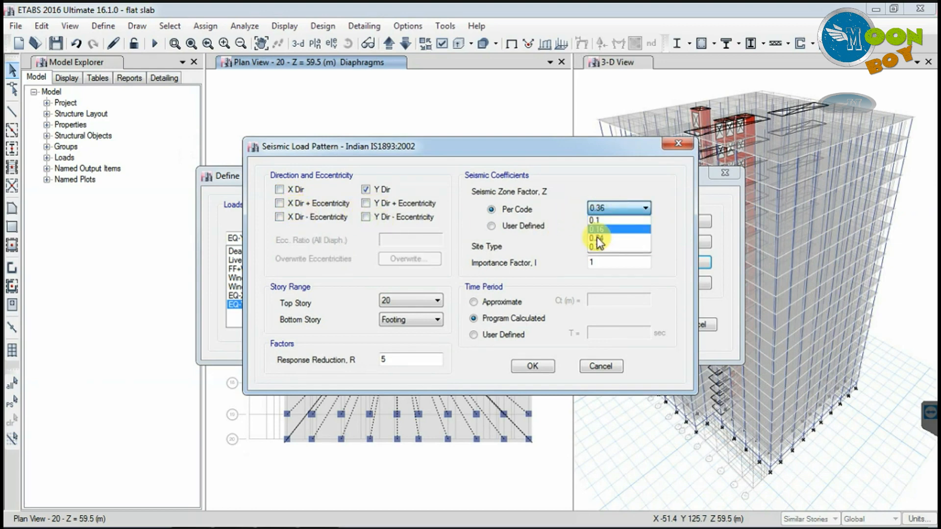
{"action": "left_click", "coordinate": [636, 229]}
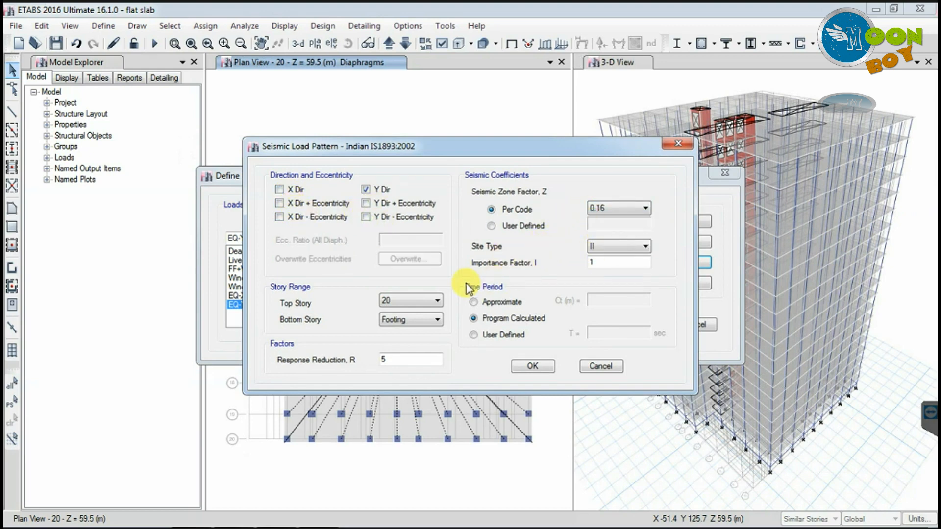
{"action": "left_click", "coordinate": [420, 319]}
{"action": "left_click", "coordinate": [403, 510]}
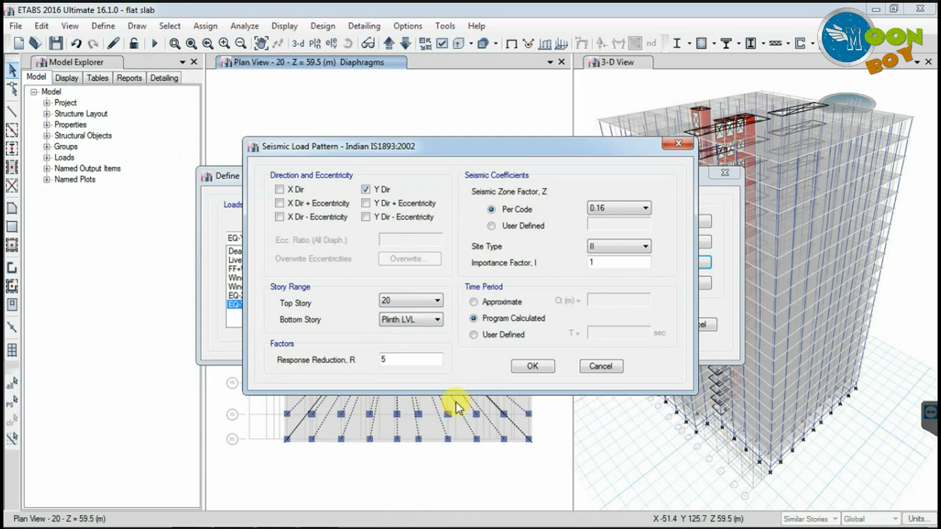
Accept the EQ-Y seismic data and the load pattern definitions, and save the model
{"action": "left_click", "coordinate": [528, 369]}
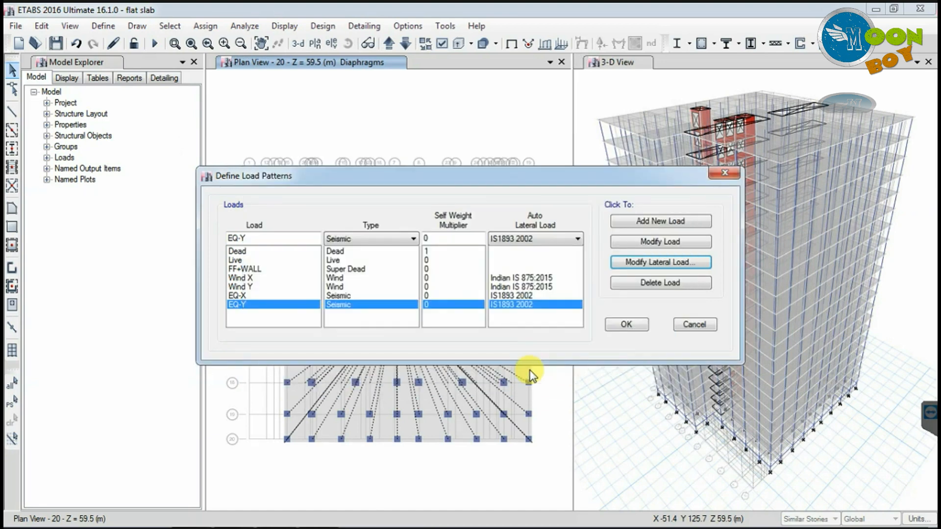
{"action": "left_click", "coordinate": [619, 325]}
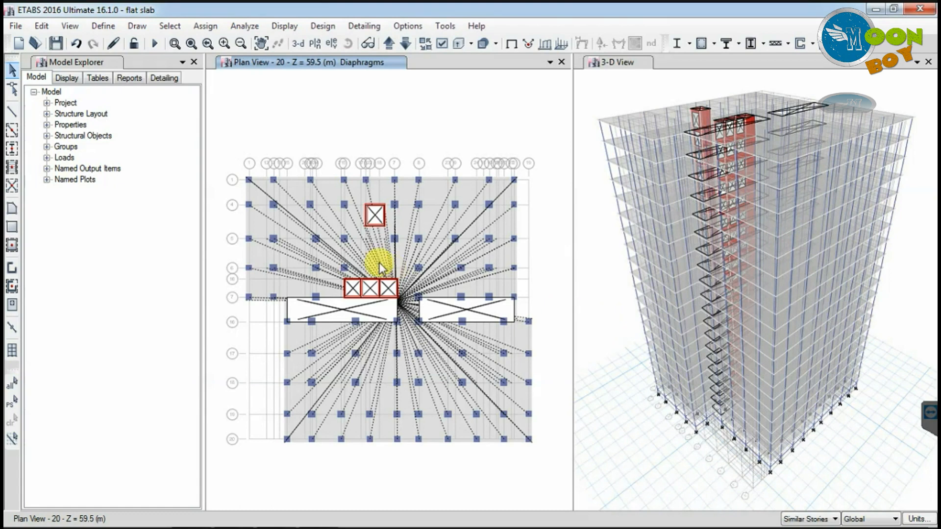
{"action": "left_click", "coordinate": [57, 47]}
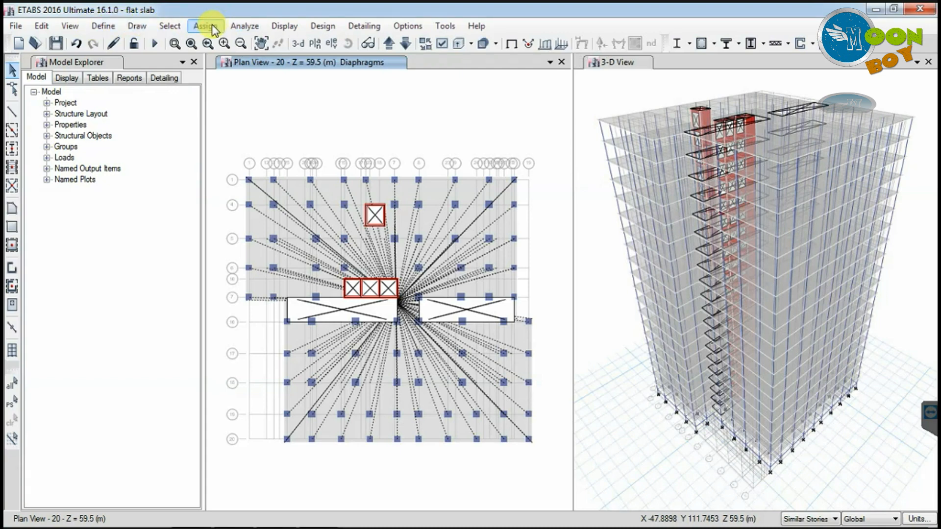
Assign a uniform gravity load of 5 kN/m² in the FF+WALL pattern to the slabs of all similar stories, replacing existing loads
{"action": "left_click", "coordinate": [262, 198]}
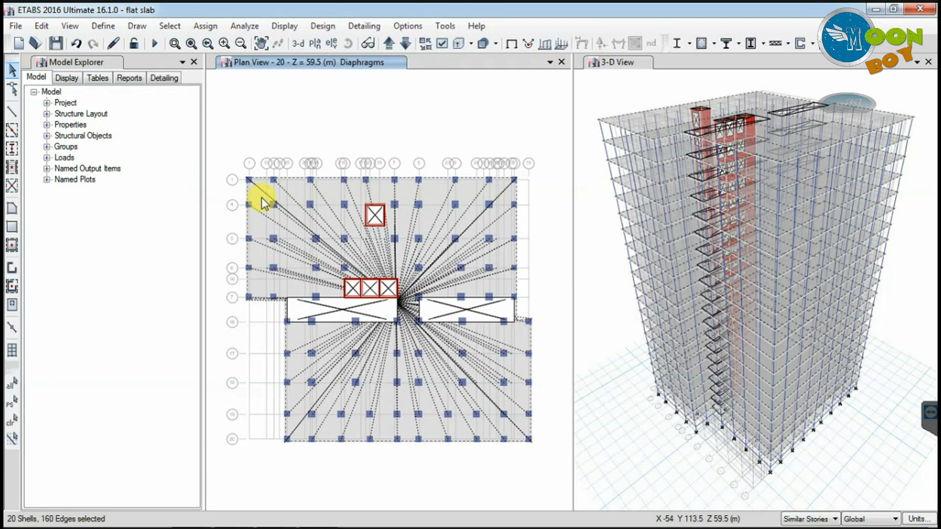
{"action": "left_click", "coordinate": [201, 25]}
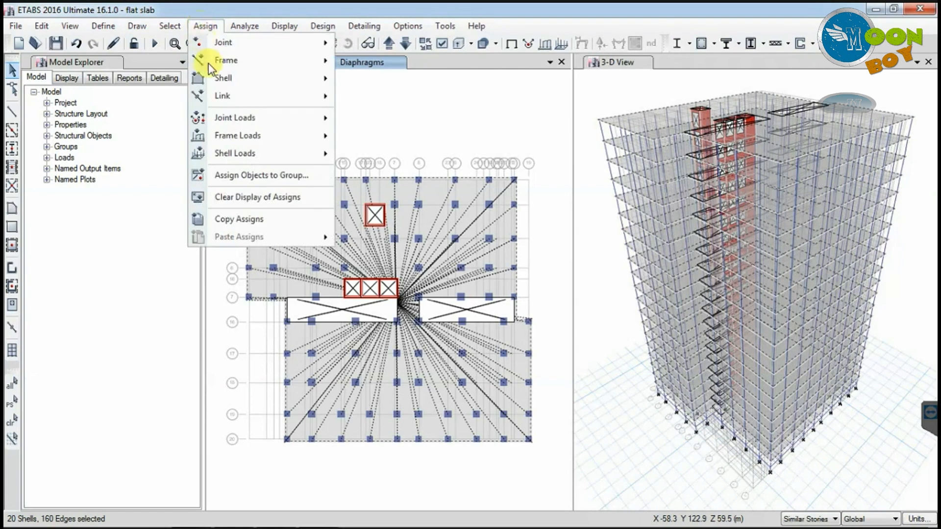
{"action": "mouse_move", "coordinate": [245, 151]}
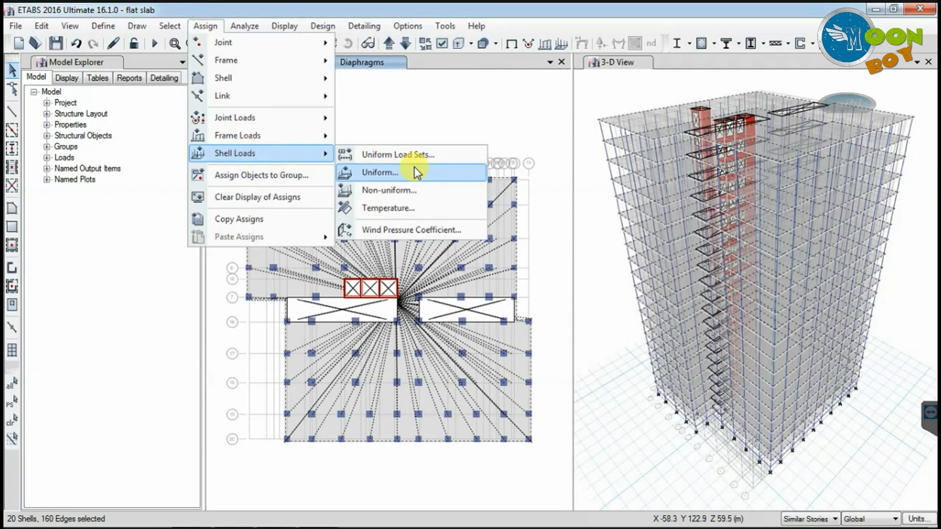
{"action": "left_click", "coordinate": [396, 174]}
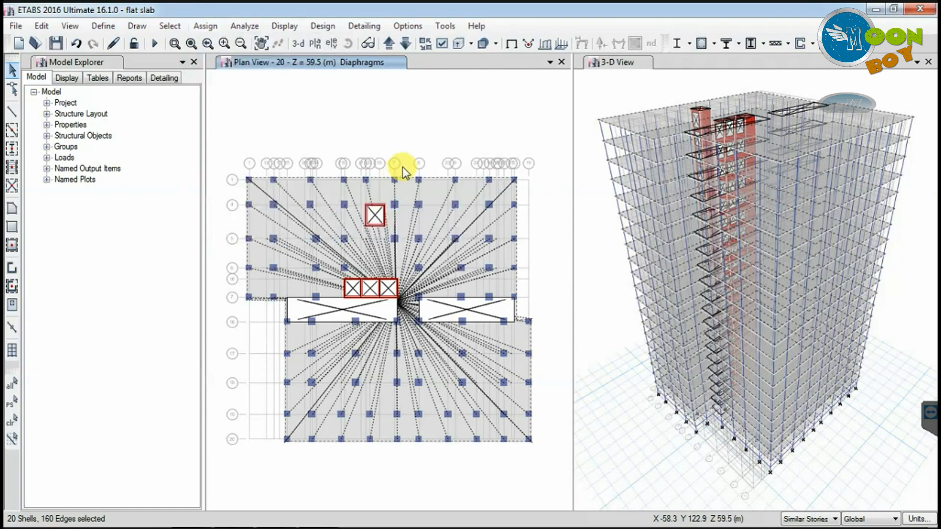
{"action": "left_click", "coordinate": [493, 219]}
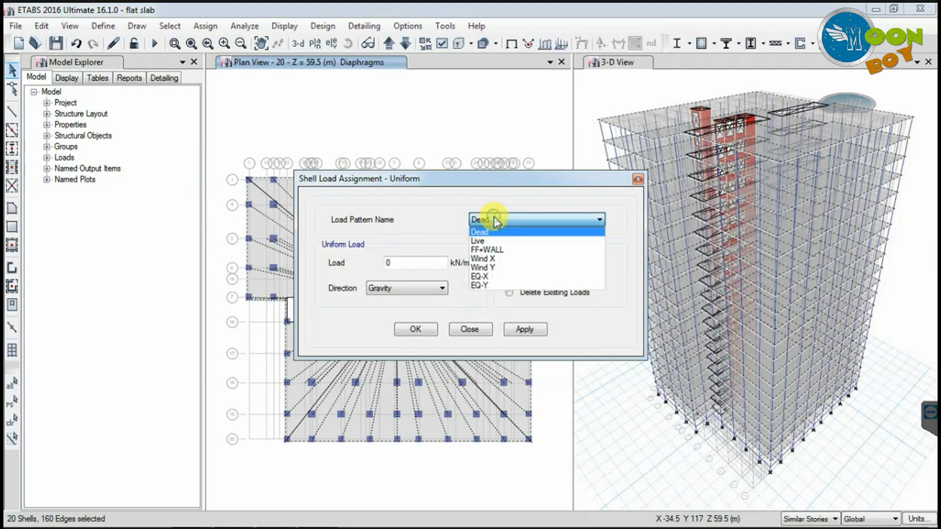
{"action": "left_click", "coordinate": [486, 249]}
{"action": "left_click", "coordinate": [409, 263]}
{"action": "double_click", "coordinate": [392, 263]}
{"action": "left_click_drag", "start_coordinate": [423, 185], "coordinate": [406, 137]}
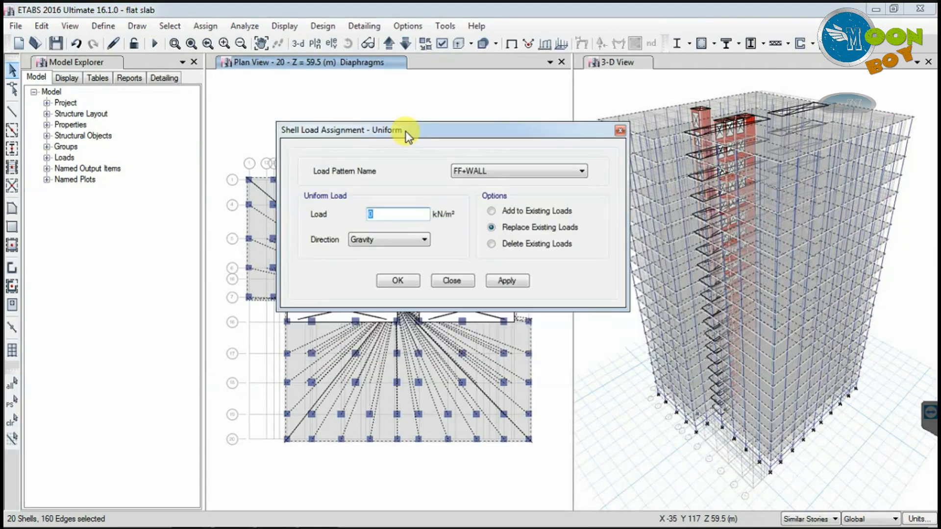
{"action": "type", "text": "5"}
{"action": "left_click_drag", "start_coordinate": [422, 133], "coordinate": [412, 134]}
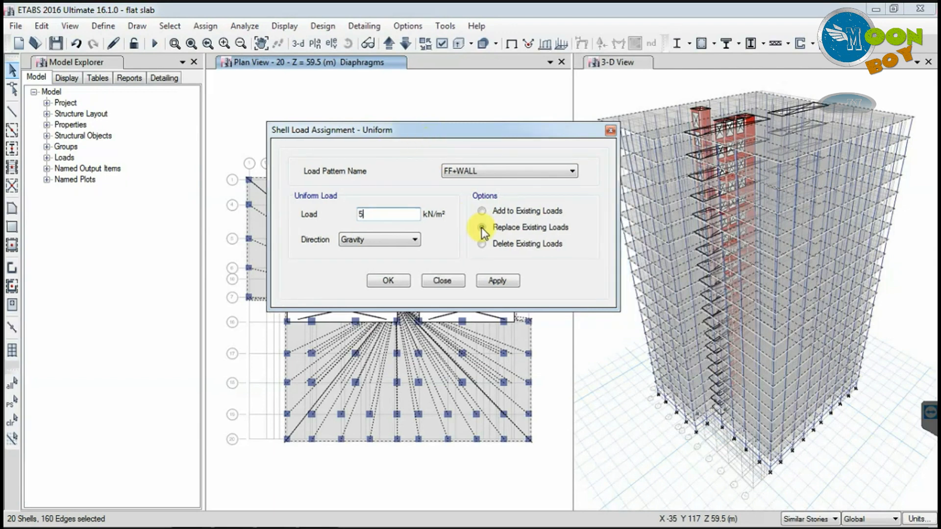
{"action": "left_click", "coordinate": [501, 281]}
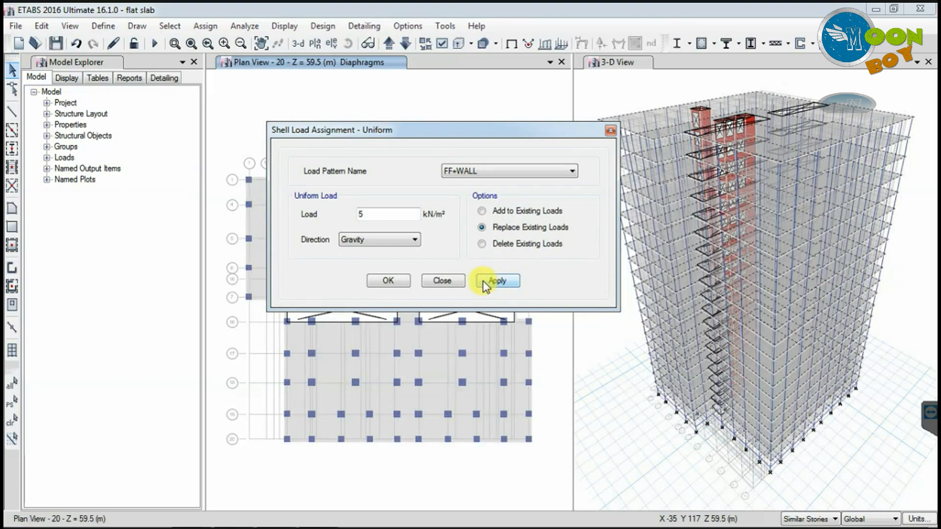
{"action": "left_click", "coordinate": [390, 280]}
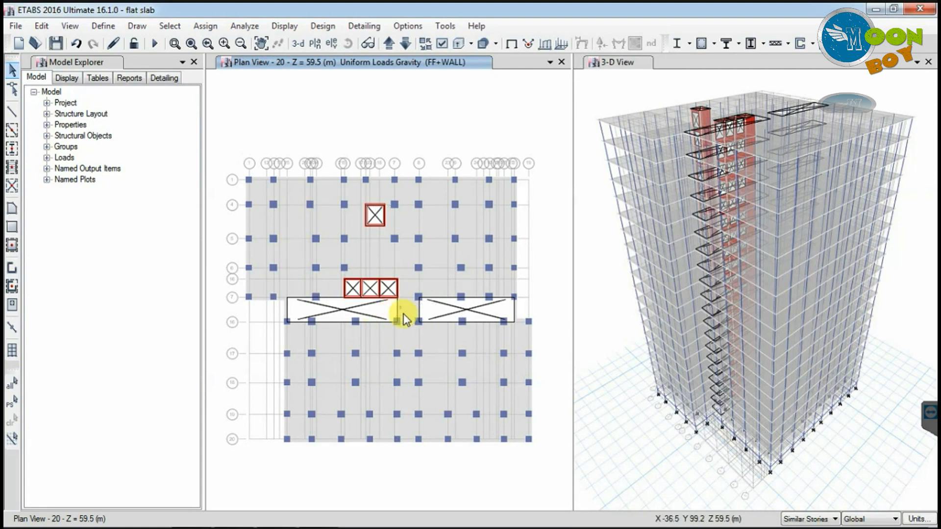
Examine the FF+WALL uniform load value on the floor slab beside the openings, selecting and deselecting the slab to check its extent
{"action": "scroll", "coordinate": [404, 313], "scroll_direction": "up", "scroll_amount": 3}
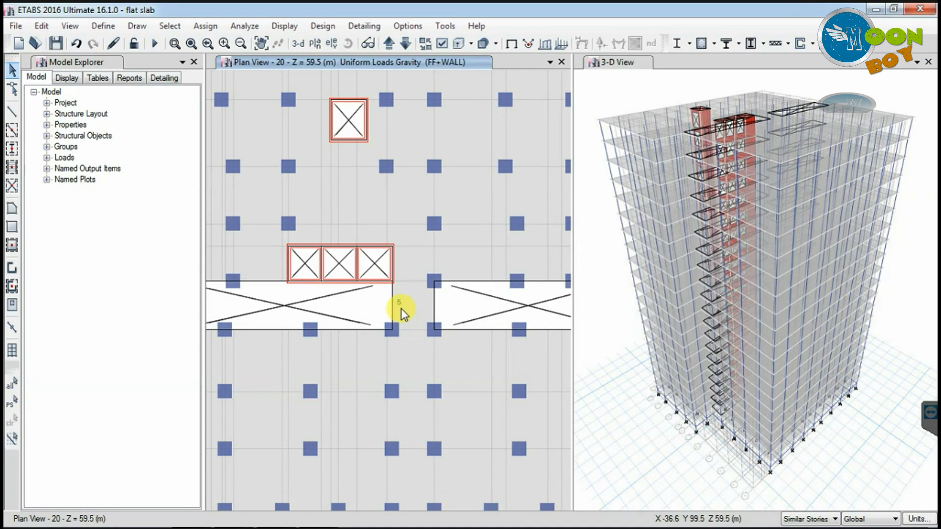
{"action": "scroll", "coordinate": [402, 311], "scroll_direction": "up", "scroll_amount": 2}
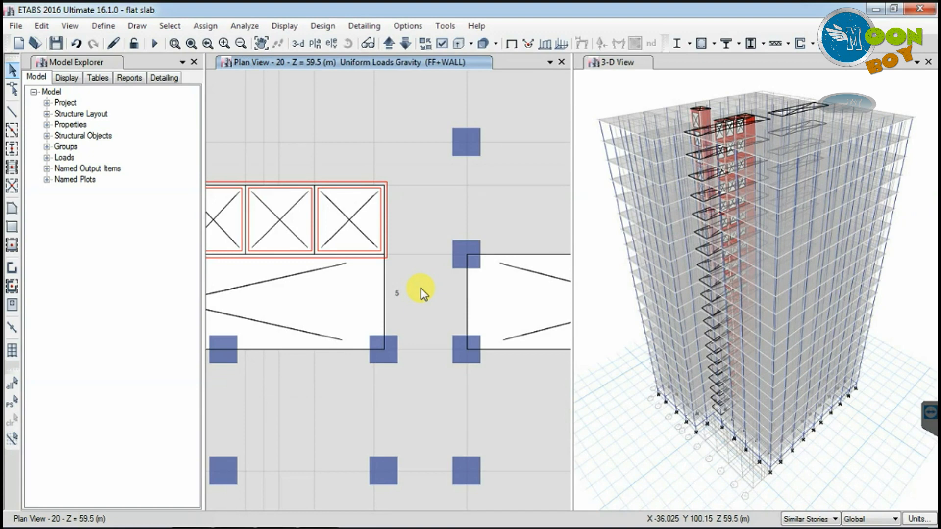
{"action": "left_click", "coordinate": [420, 306]}
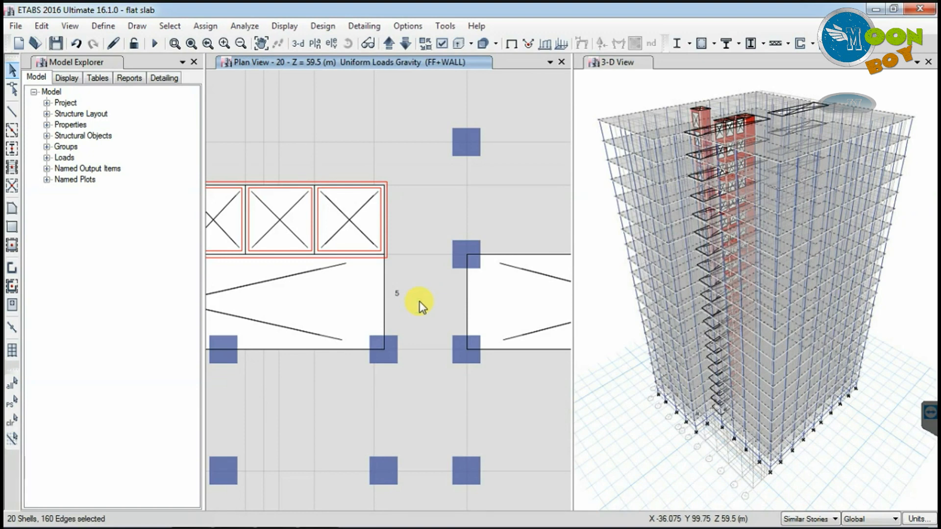
{"action": "scroll", "coordinate": [420, 306], "scroll_direction": "down", "scroll_amount": 2}
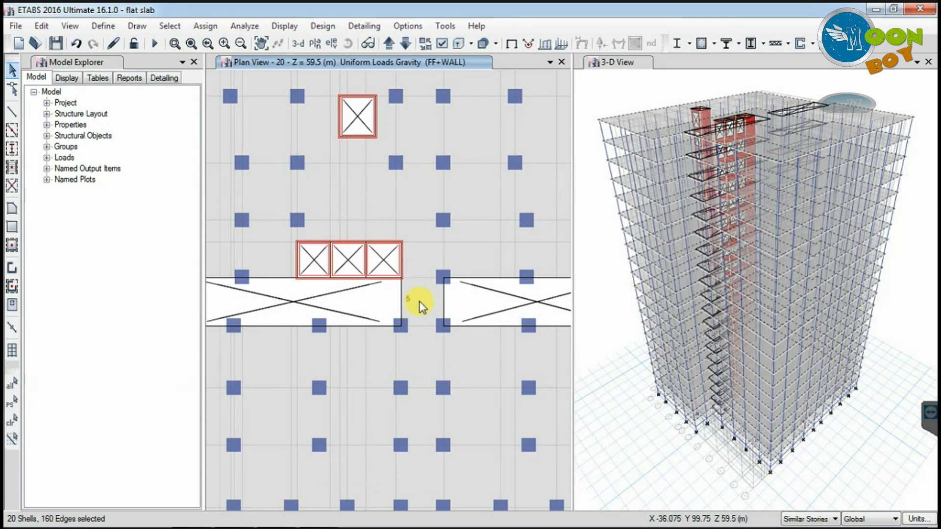
{"action": "left_click", "coordinate": [419, 302]}
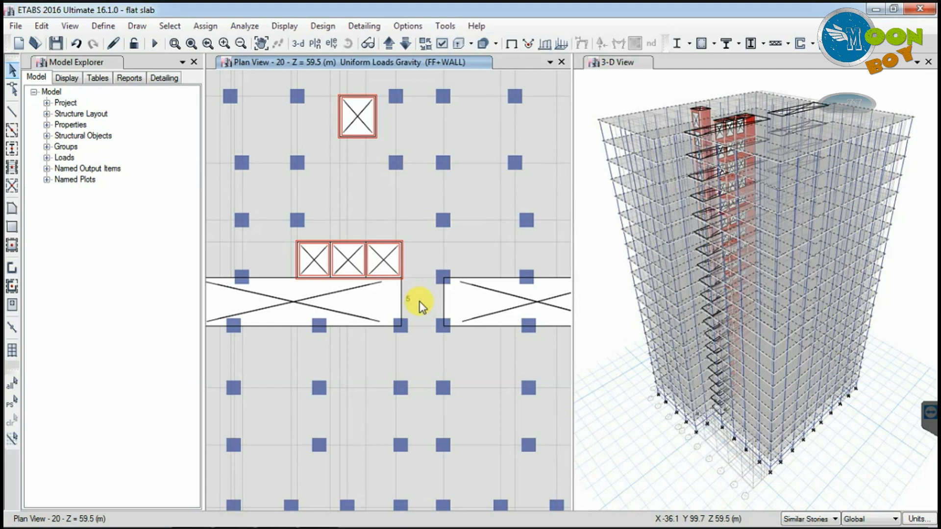
{"action": "key", "text": "F3"}
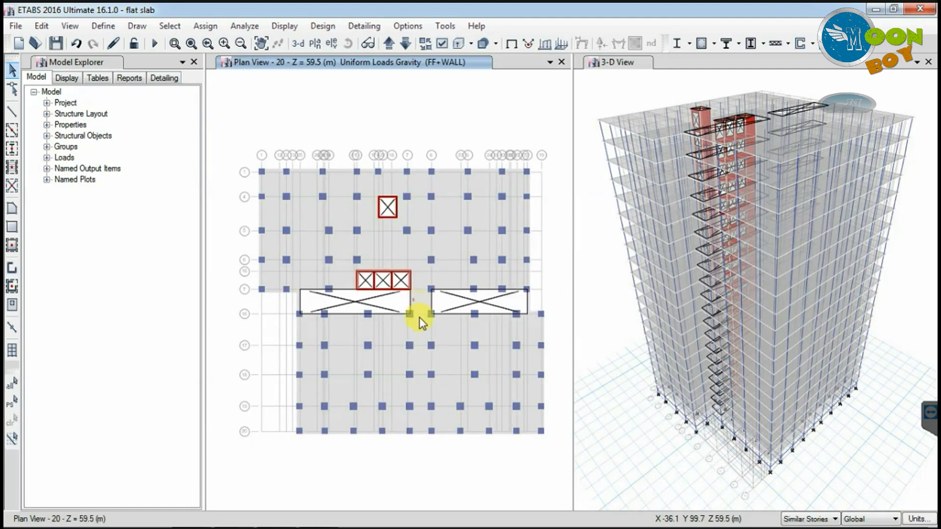
{"action": "left_click", "coordinate": [419, 327]}
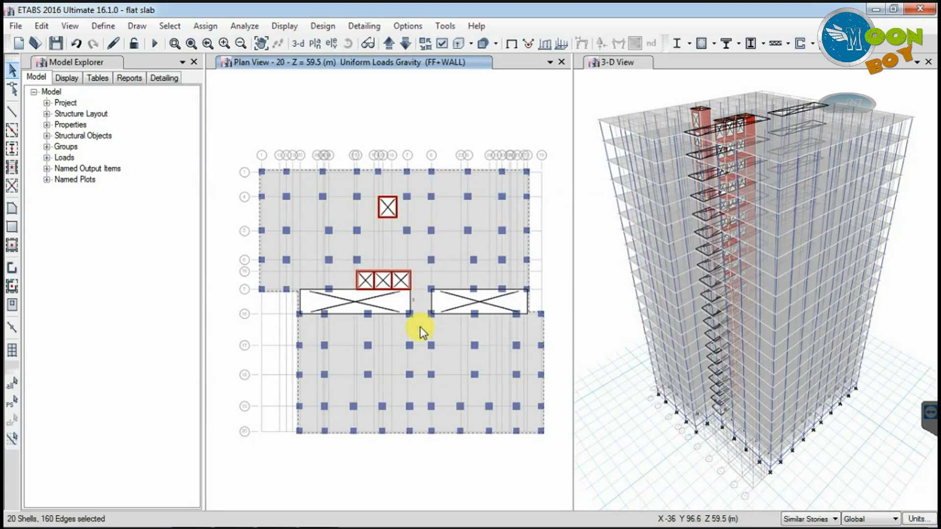
{"action": "left_click", "coordinate": [420, 327]}
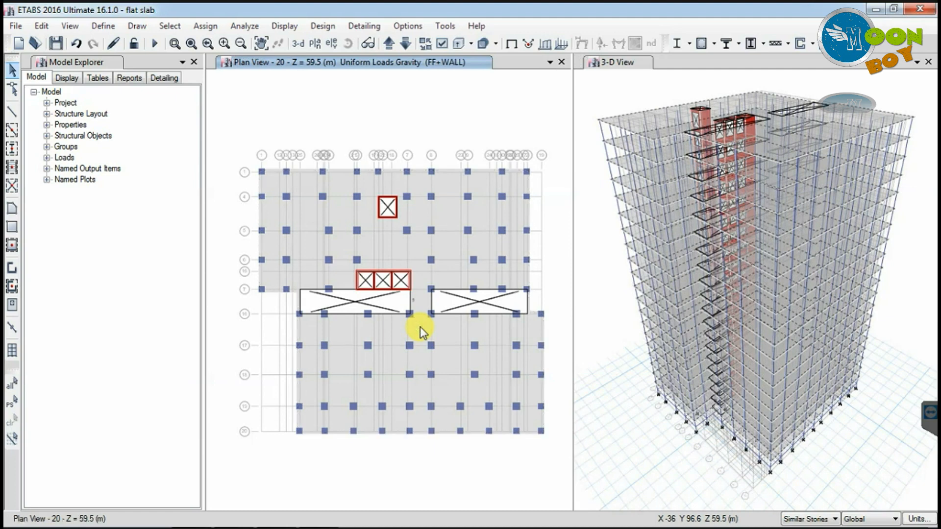
{"action": "scroll", "coordinate": [414, 323], "scroll_direction": "up", "scroll_amount": 2}
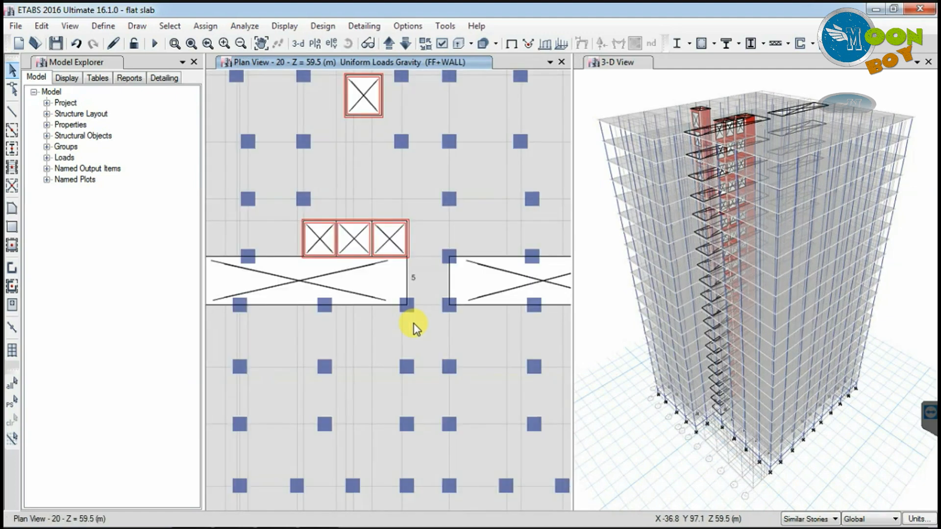
{"action": "left_click", "coordinate": [425, 284]}
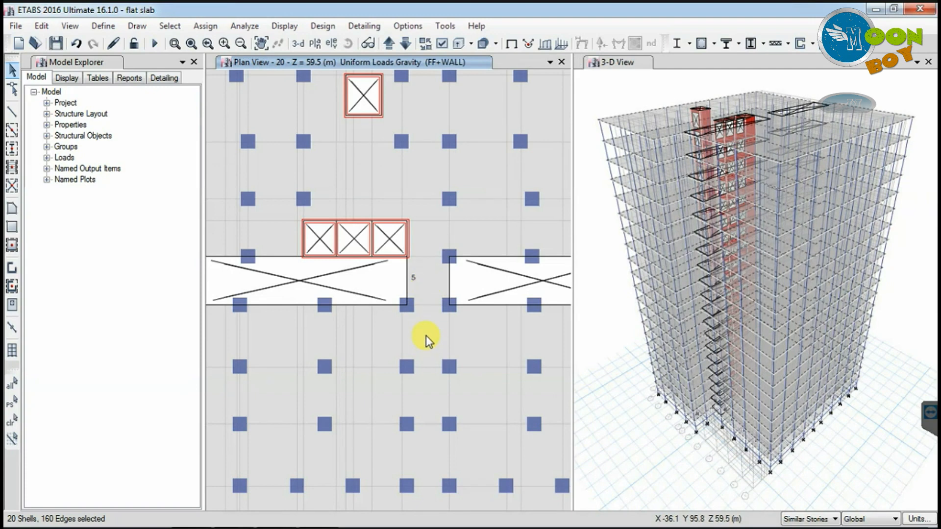
{"action": "scroll", "coordinate": [425, 329], "scroll_direction": "down", "scroll_amount": 2}
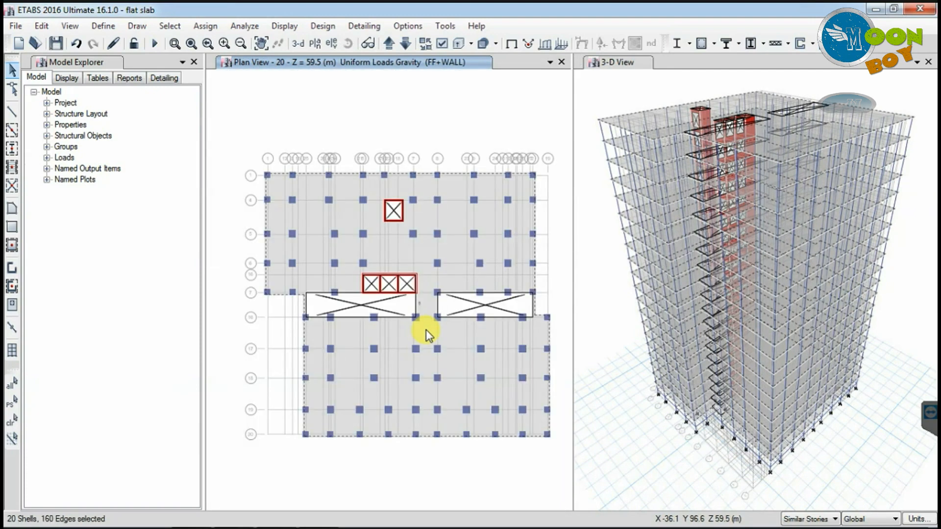
{"action": "left_click", "coordinate": [425, 329]}
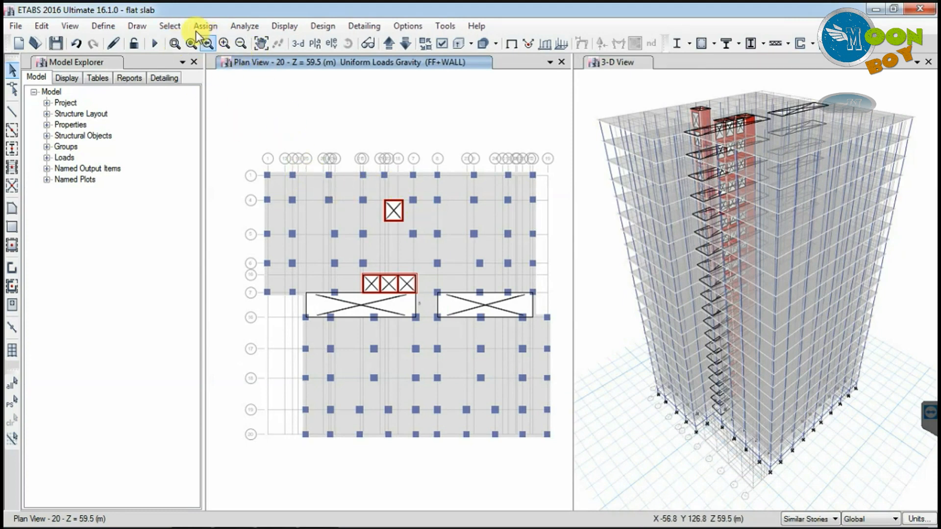
Assign a uniform gravity load of 2.5 kN/m² in the Live pattern to the slabs of all similar stories, replacing existing loads, and save the model
{"action": "left_click", "coordinate": [313, 195]}
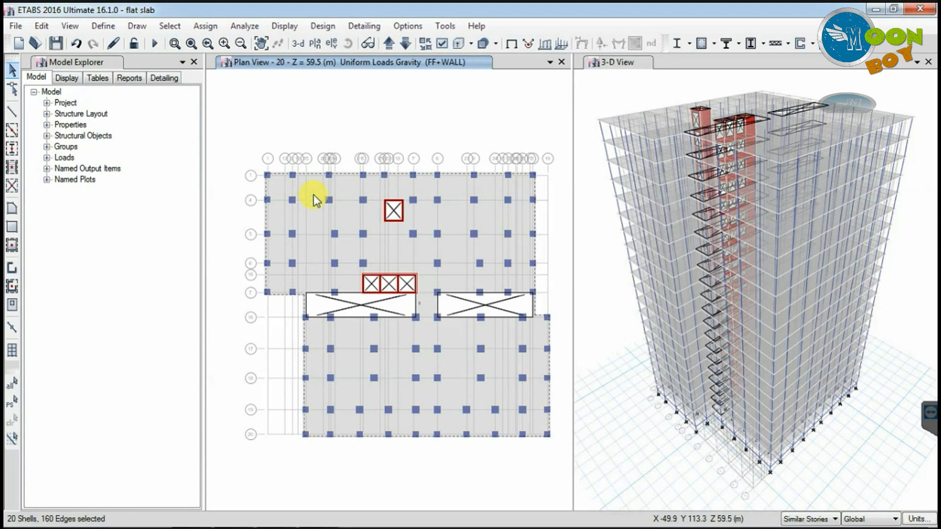
{"action": "left_click", "coordinate": [205, 27]}
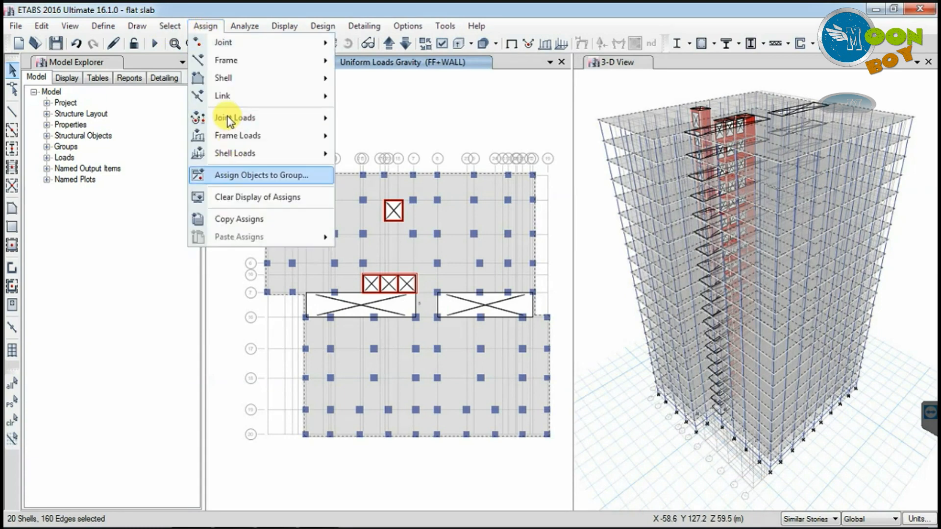
{"action": "mouse_move", "coordinate": [261, 154]}
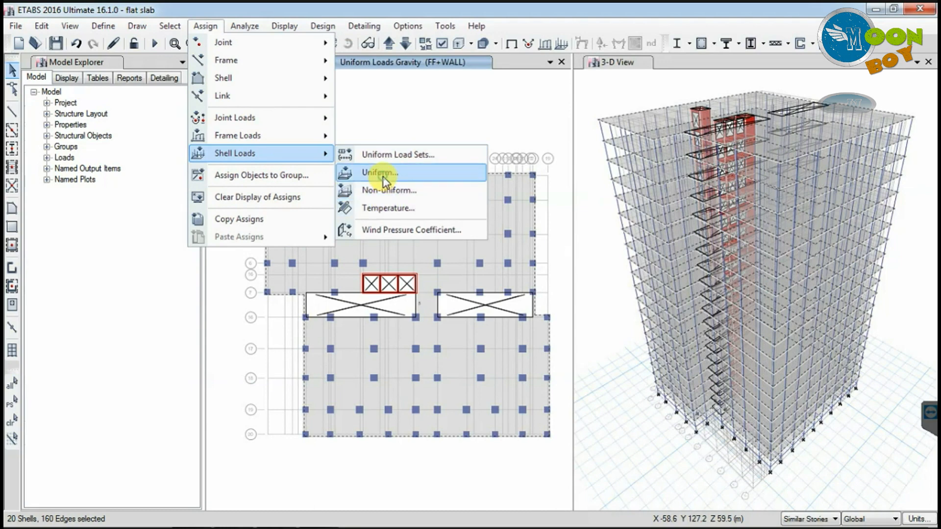
{"action": "left_click", "coordinate": [384, 174]}
{"action": "left_click", "coordinate": [462, 174]}
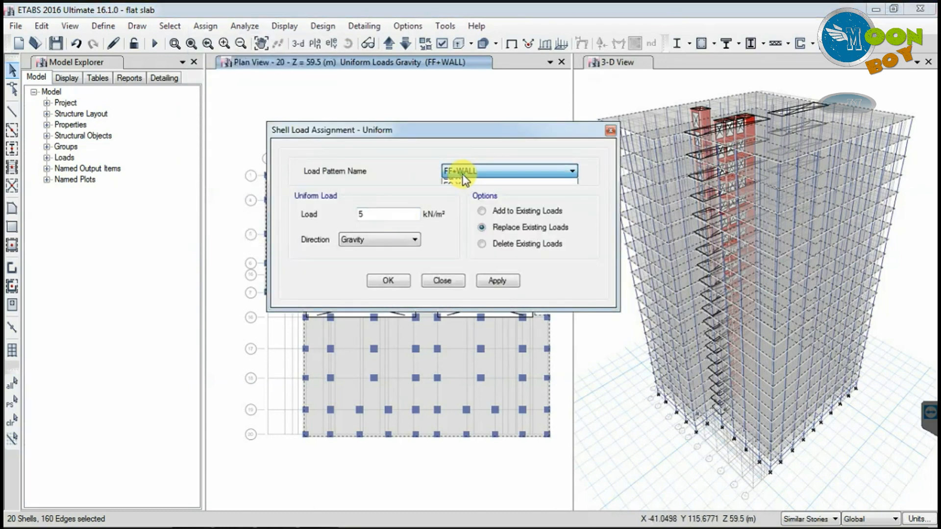
{"action": "left_click", "coordinate": [454, 195]}
{"action": "left_click", "coordinate": [393, 213]}
{"action": "double_click", "coordinate": [360, 214]}
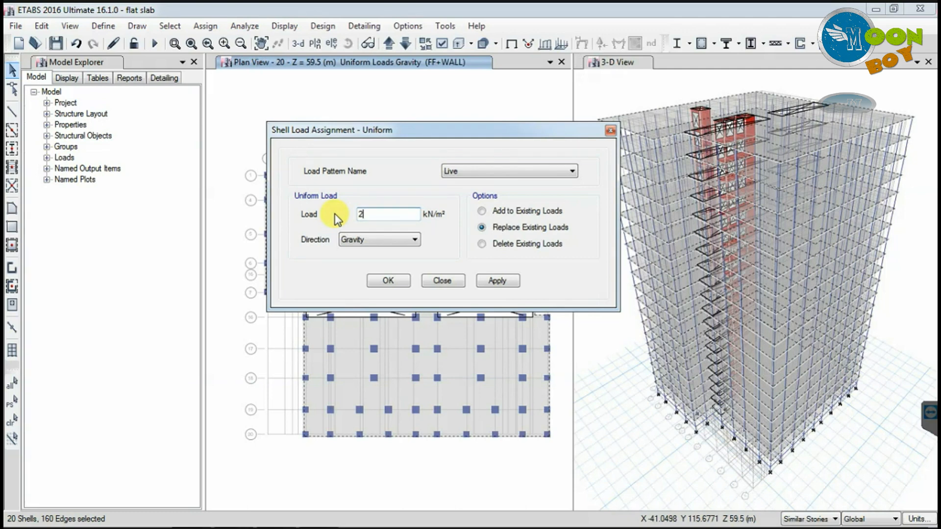
{"action": "type", "text": ".5"}
{"action": "left_click", "coordinate": [501, 280]}
{"action": "left_click", "coordinate": [398, 283]}
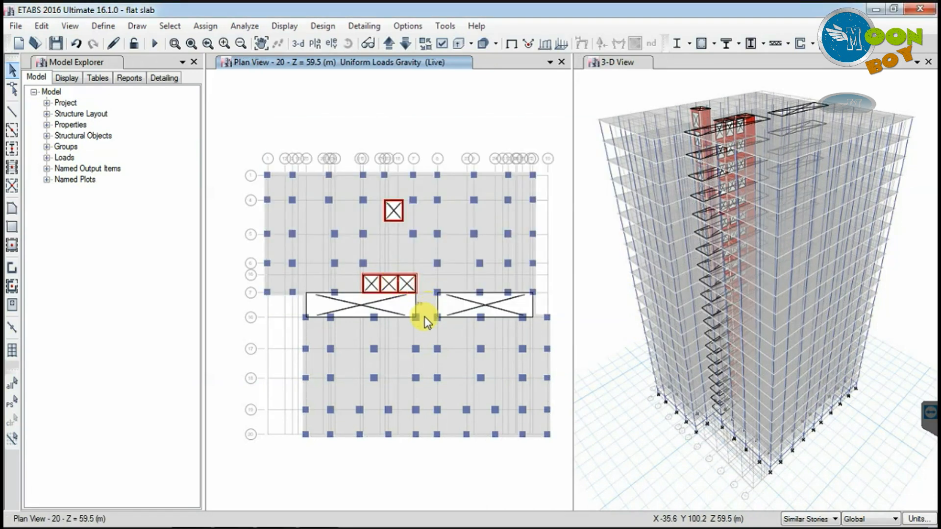
{"action": "scroll", "coordinate": [422, 317], "scroll_direction": "up", "scroll_amount": 1}
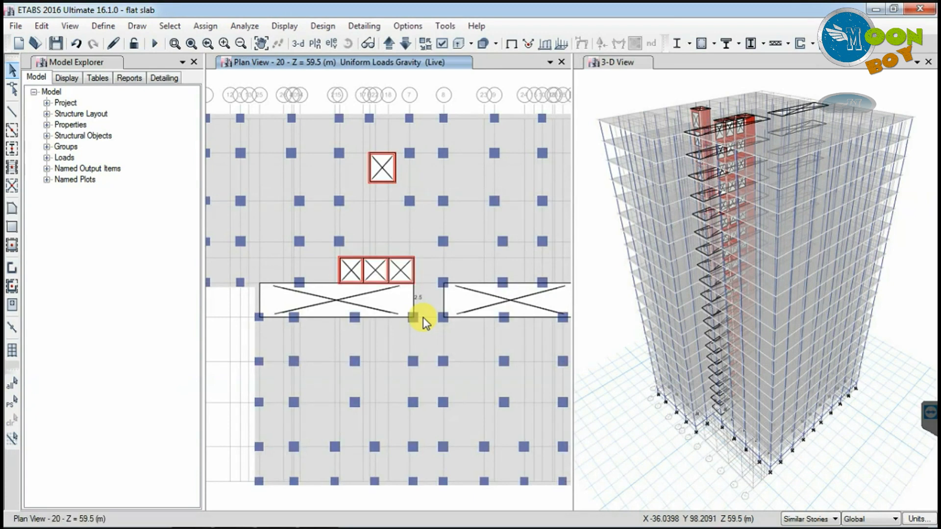
{"action": "left_click", "coordinate": [55, 44]}
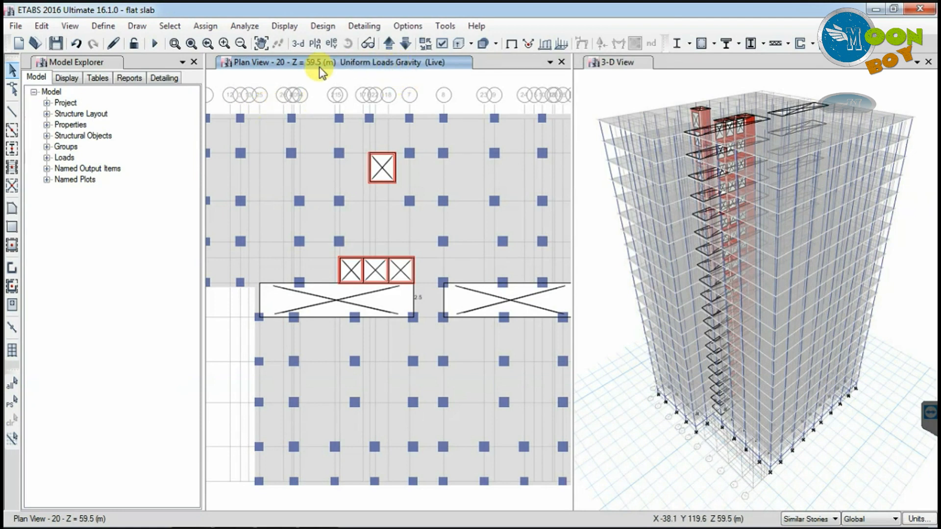
Check the model with all checks selected, toggling the trim/extend frames and joint story assignment fixes, and close the report
{"action": "left_click", "coordinate": [246, 27]}
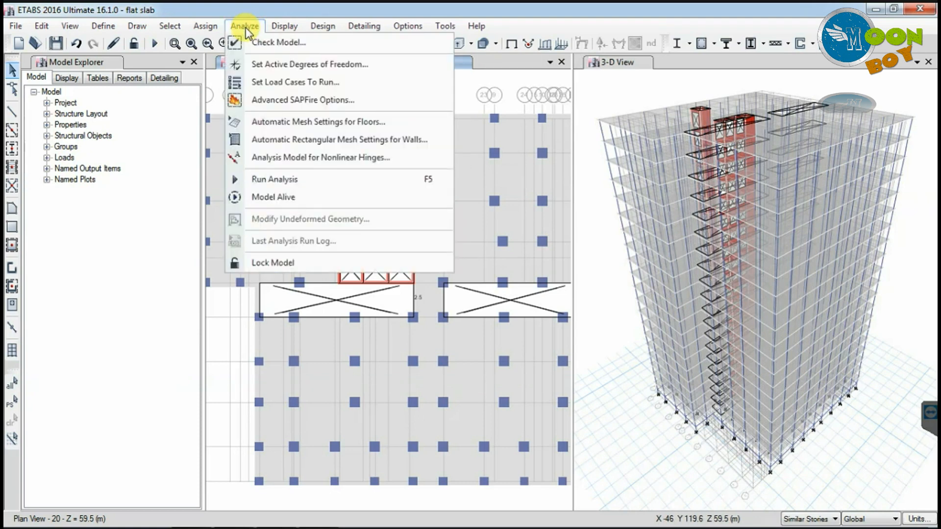
{"action": "left_click", "coordinate": [263, 46]}
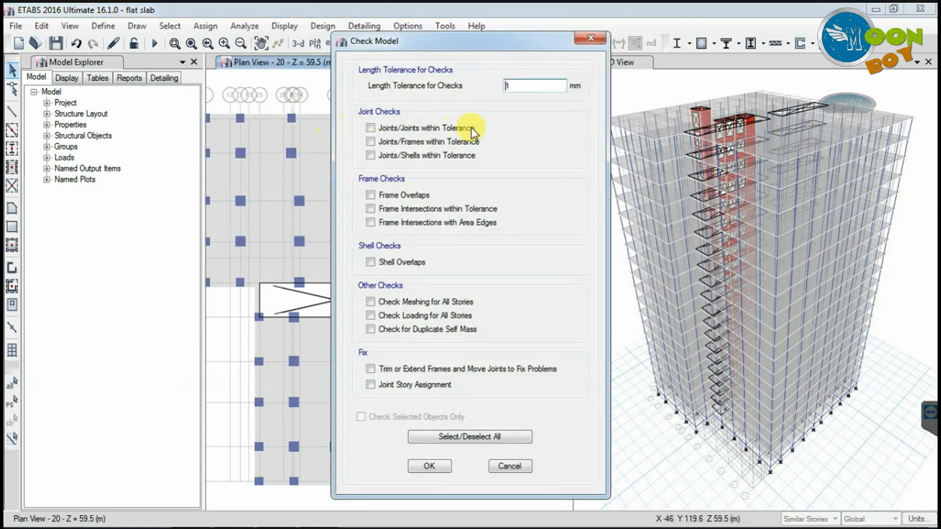
{"action": "left_click", "coordinate": [451, 437]}
{"action": "left_click", "coordinate": [392, 369]}
{"action": "left_click", "coordinate": [400, 385]}
{"action": "left_click", "coordinate": [446, 466]}
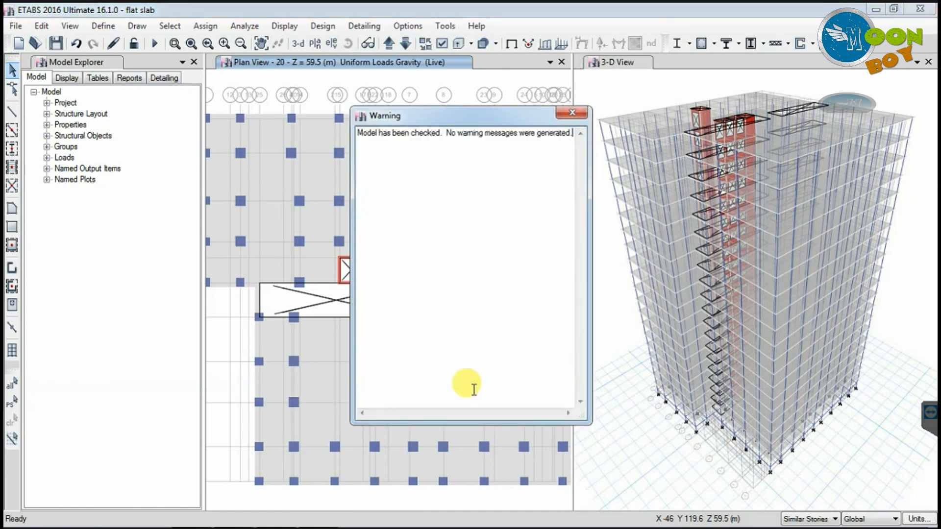
{"action": "left_click", "coordinate": [569, 112]}
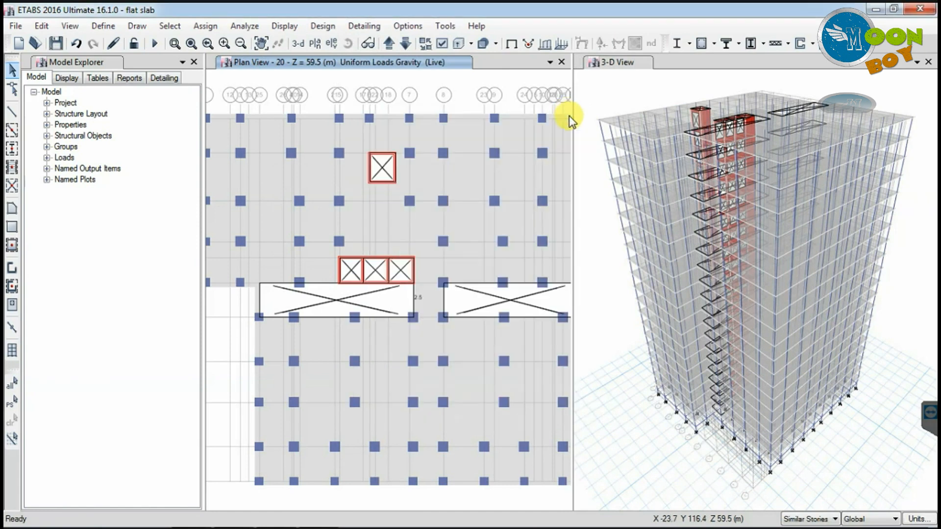
Add the default design load combinations for Concrete Frame Design and accept them
{"action": "left_click", "coordinate": [103, 28]}
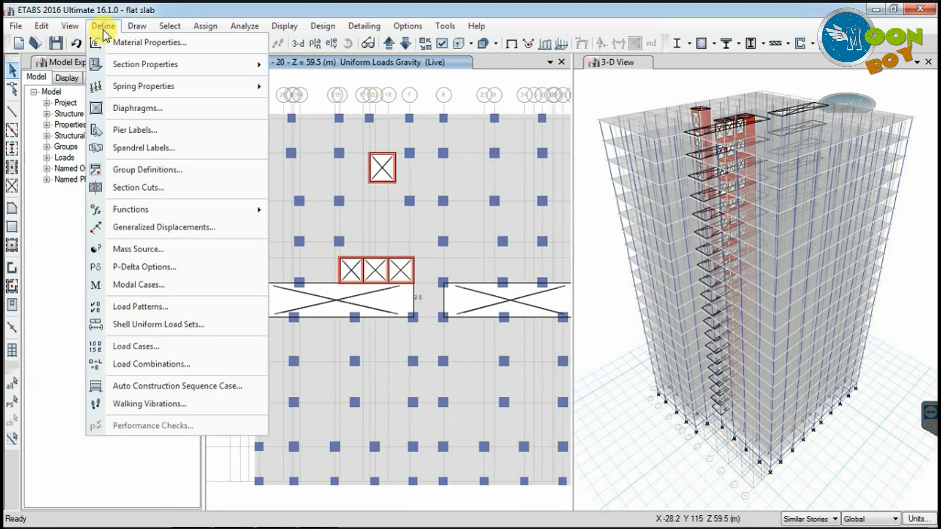
{"action": "left_click", "coordinate": [138, 363]}
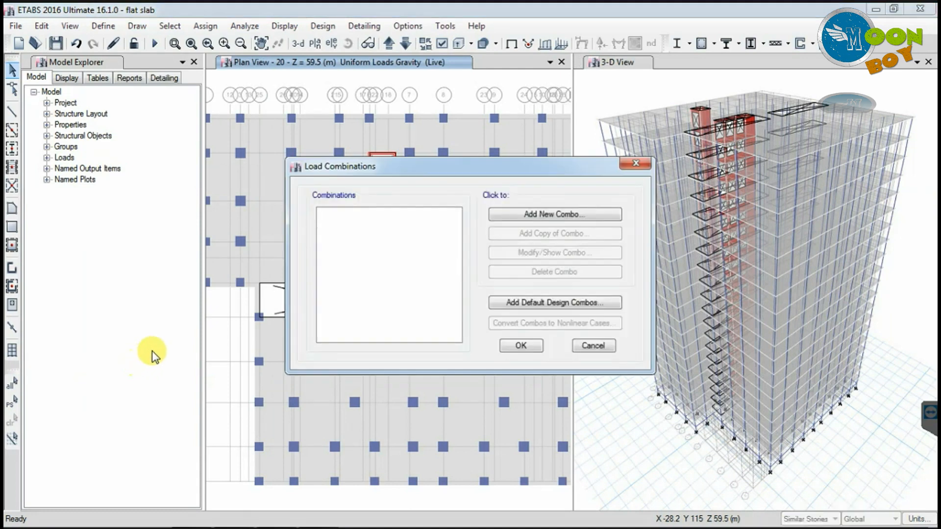
{"action": "left_click", "coordinate": [522, 303]}
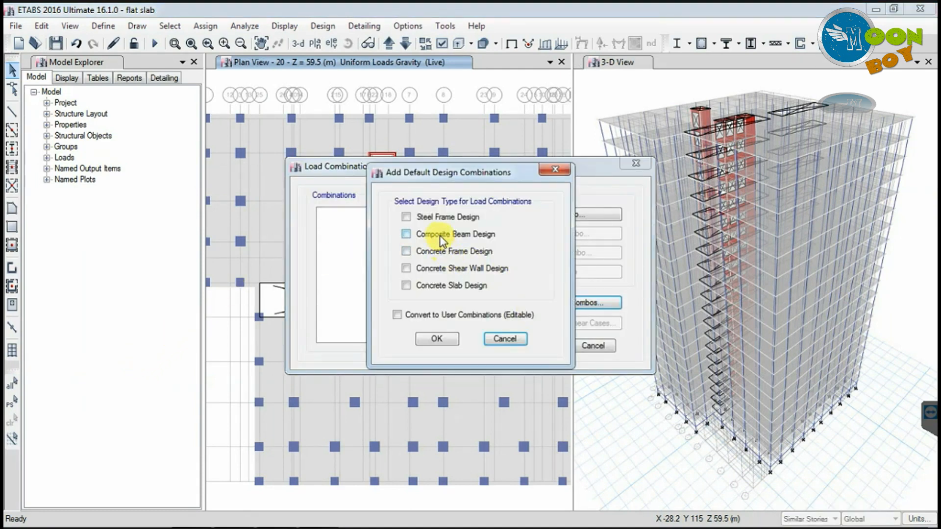
{"action": "left_click", "coordinate": [442, 250]}
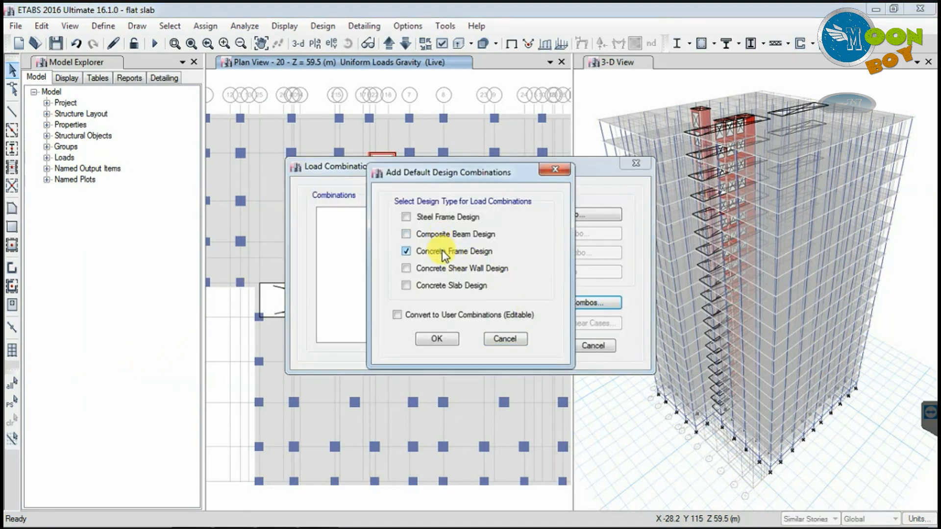
{"action": "left_click", "coordinate": [444, 342]}
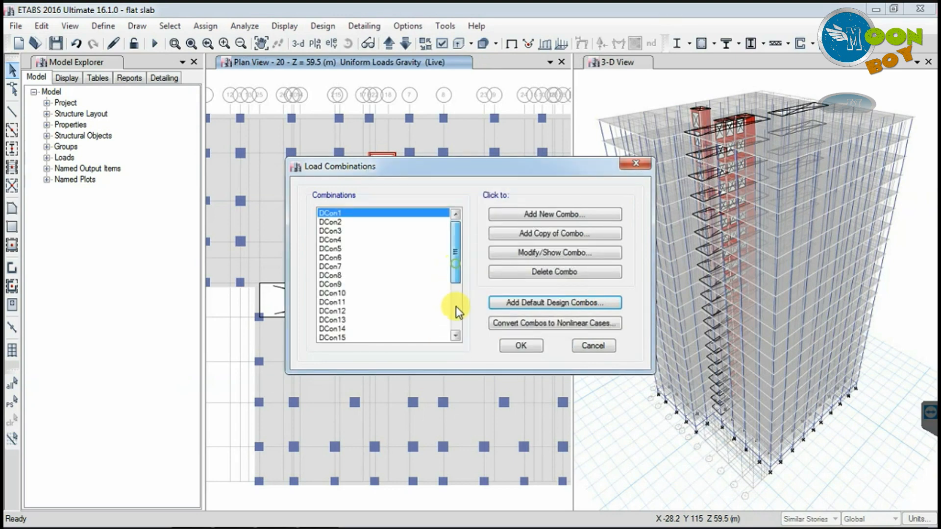
{"action": "scroll", "coordinate": [454, 324], "scroll_direction": "down", "scroll_amount": 4}
{"action": "left_click_drag", "start_coordinate": [451, 322], "coordinate": [463, 238]}
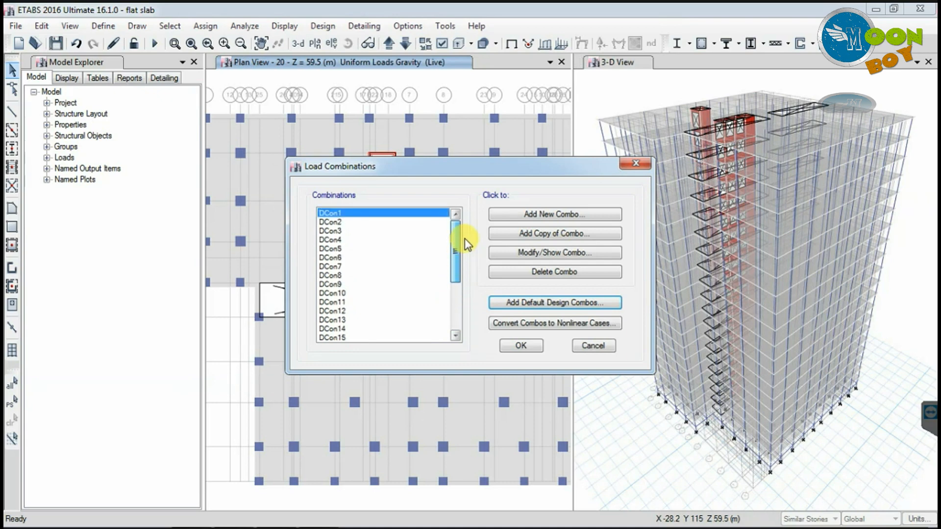
{"action": "left_click", "coordinate": [523, 347]}
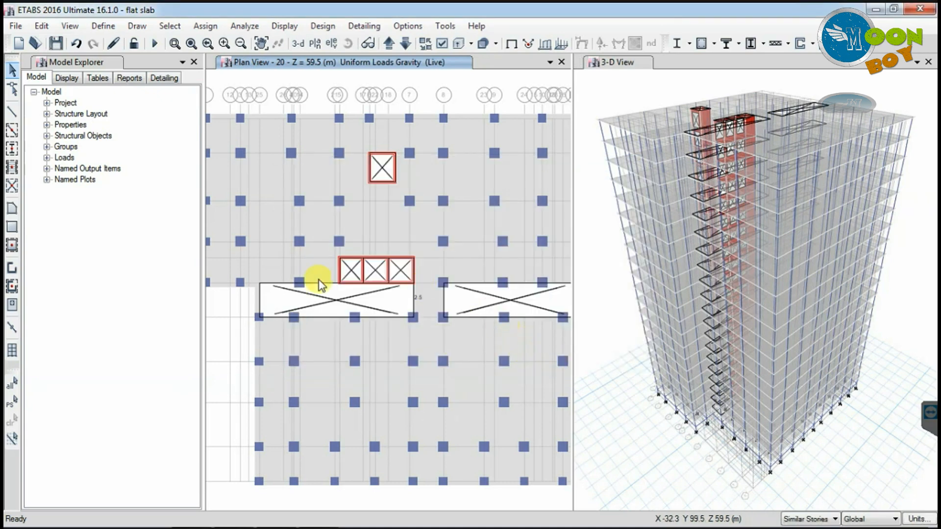
Review the actions of all load cases set to run, from Dead to EQ-Y, and close the list without running
{"action": "left_click", "coordinate": [244, 27]}
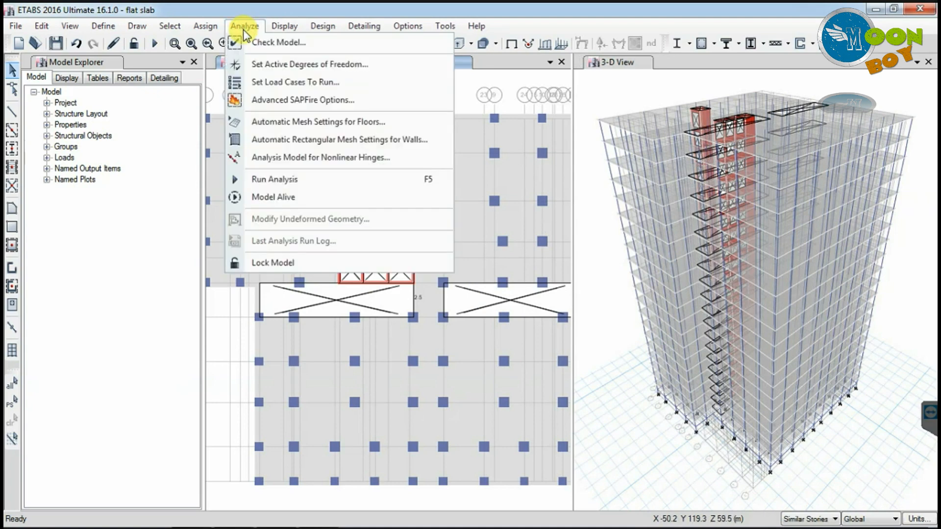
{"action": "left_click", "coordinate": [266, 84]}
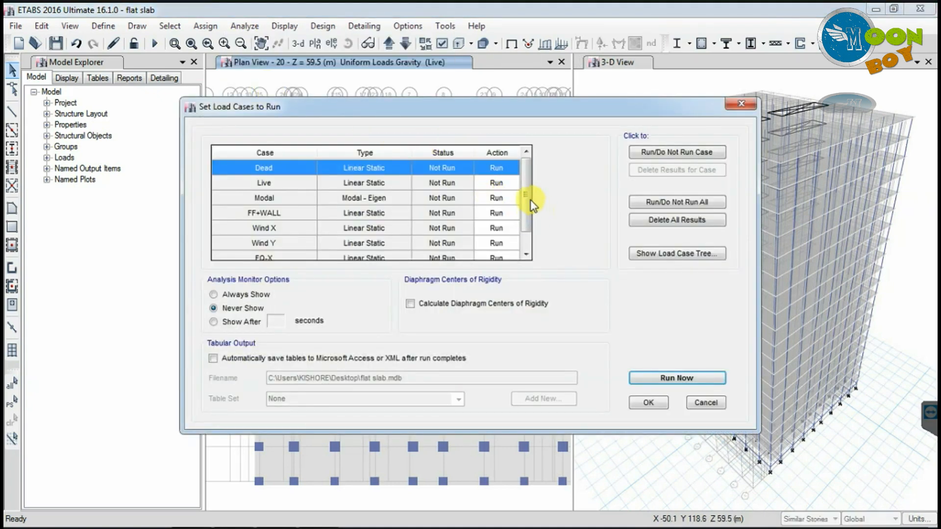
{"action": "left_click_drag", "start_coordinate": [529, 210], "coordinate": [528, 237]}
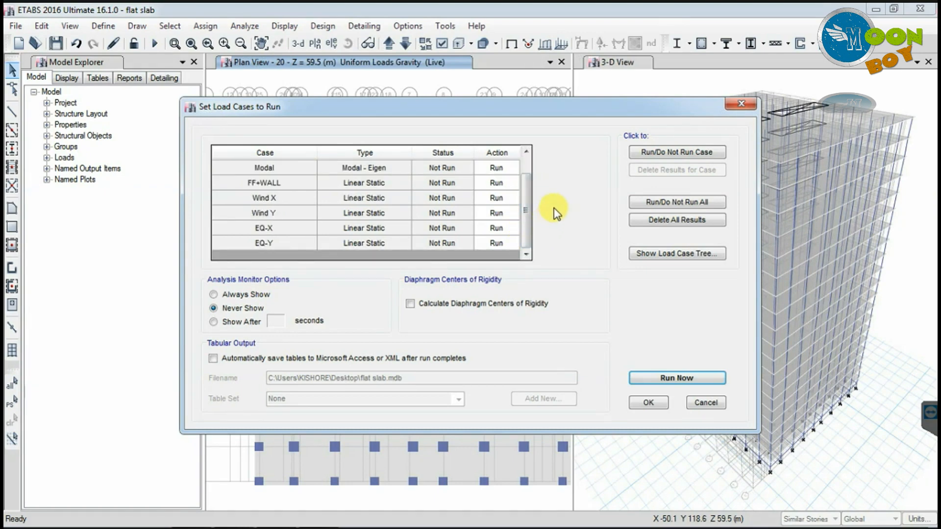
{"action": "left_click", "coordinate": [739, 105]}
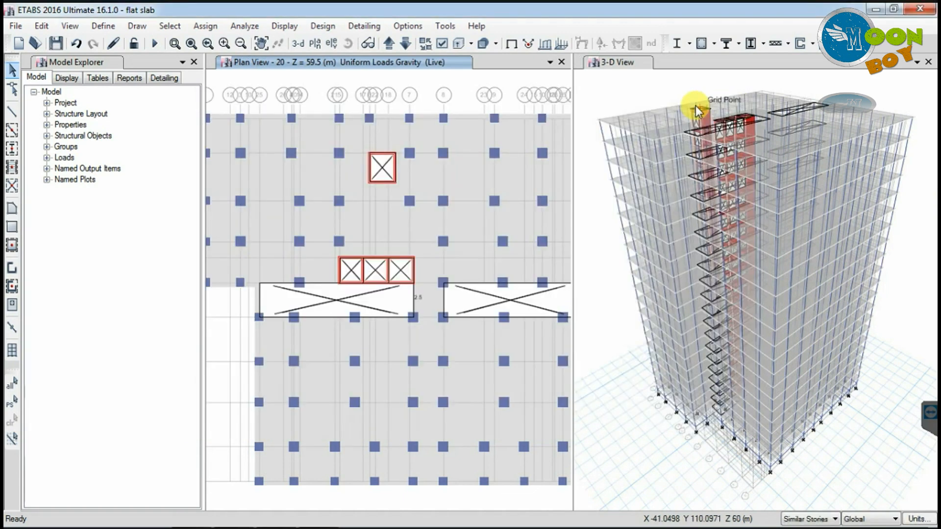
Modify the mass source MsSrc1 to include element self mass and specified load patterns, and exclude additional mass
{"action": "left_click", "coordinate": [104, 26]}
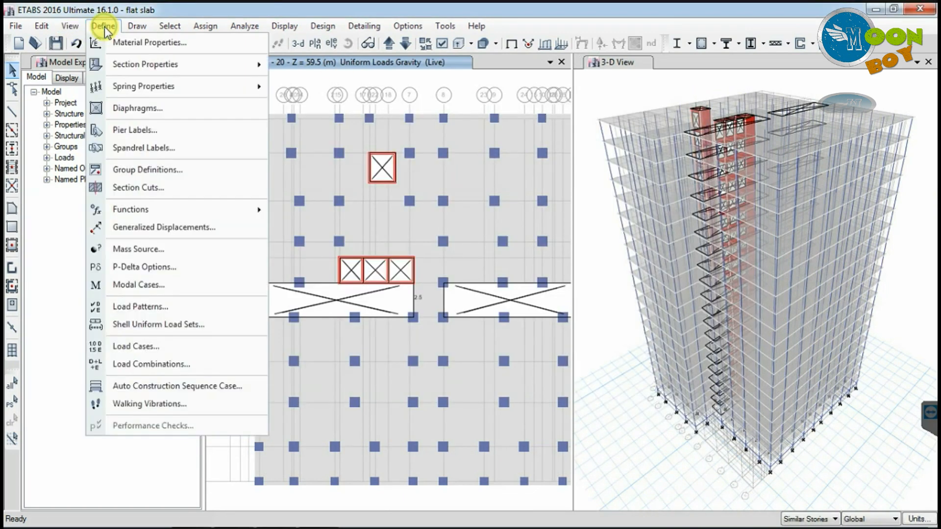
{"action": "left_click", "coordinate": [161, 253]}
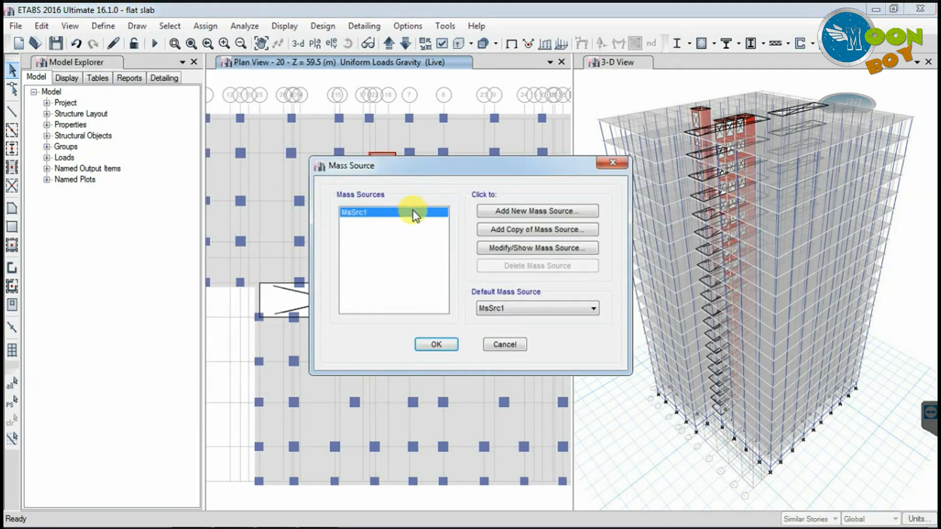
{"action": "left_click", "coordinate": [544, 250]}
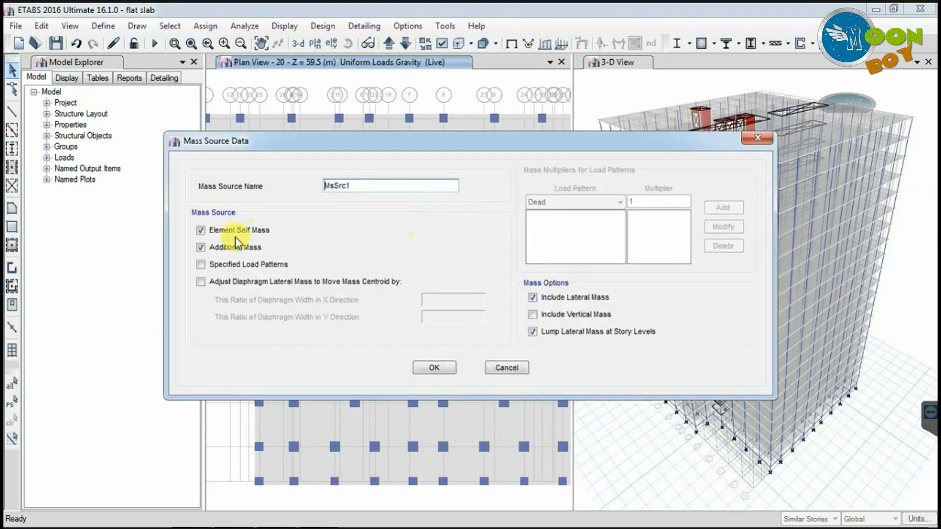
{"action": "left_click", "coordinate": [229, 264]}
{"action": "left_click", "coordinate": [236, 246]}
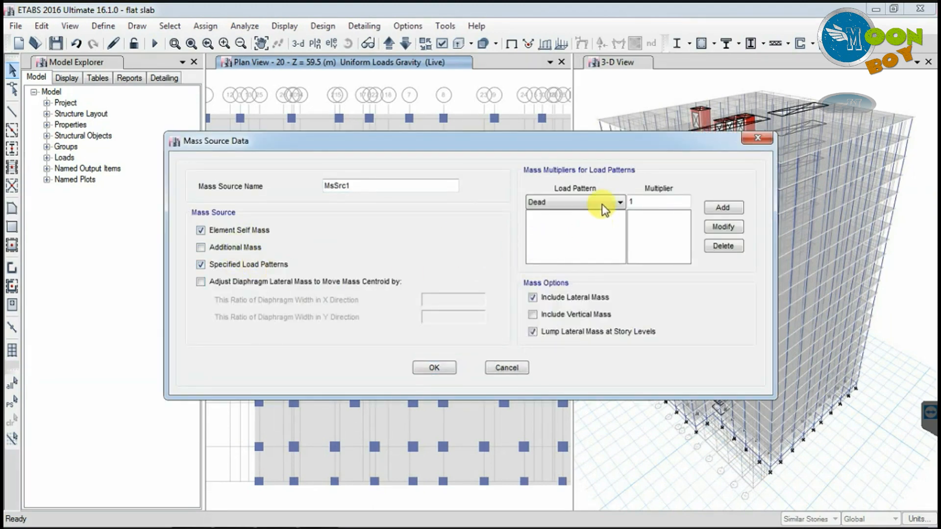
Add the Dead and FF+WALL load patterns to the mass source, each with a multiplier of 1
{"action": "left_click", "coordinate": [615, 202]}
{"action": "left_click", "coordinate": [615, 202]}
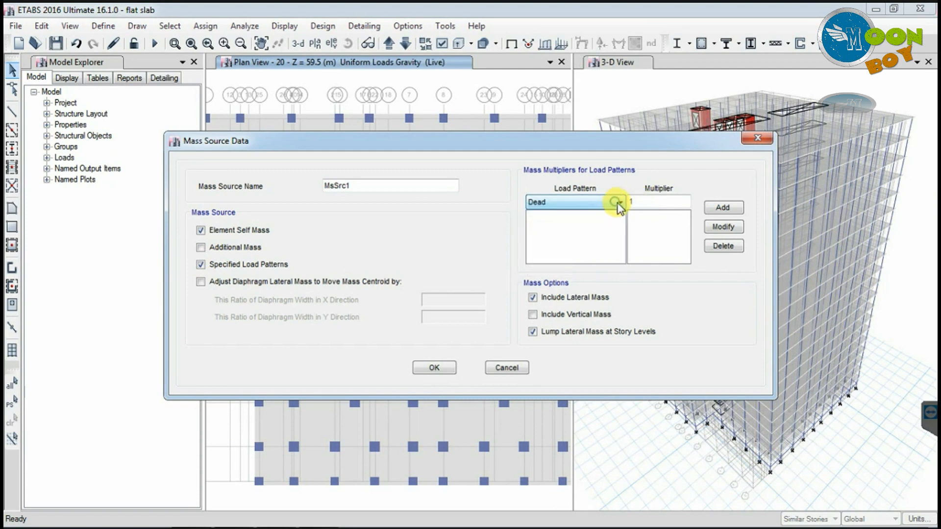
{"action": "left_click", "coordinate": [717, 208]}
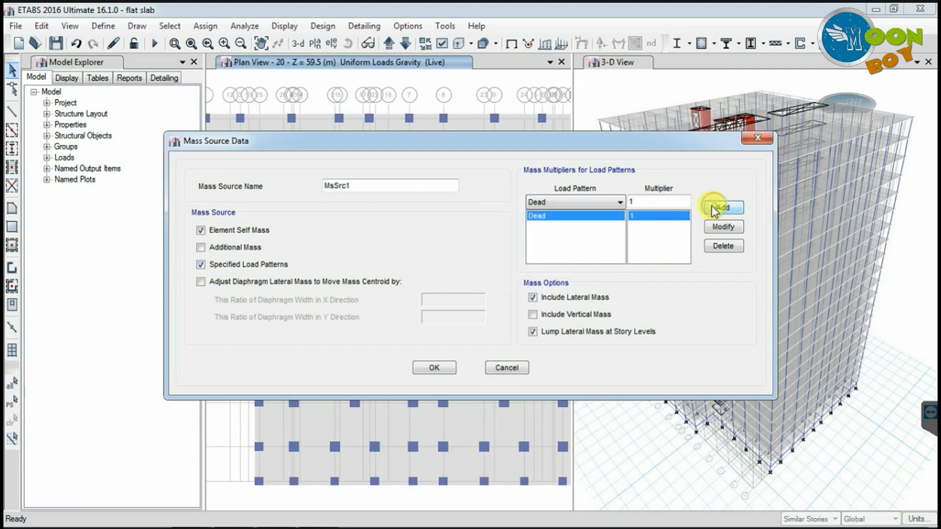
{"action": "left_click", "coordinate": [621, 201]}
{"action": "left_click", "coordinate": [603, 234]}
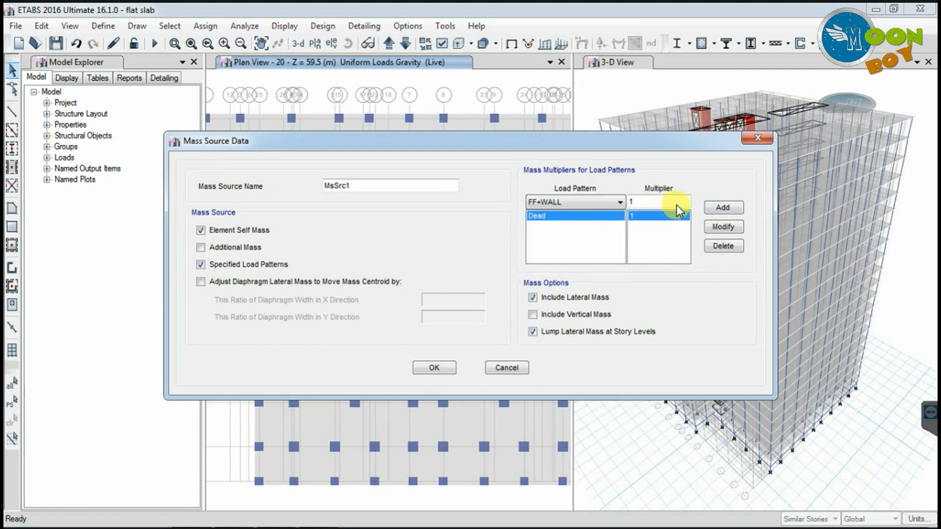
{"action": "left_click", "coordinate": [722, 206]}
Add the Live load pattern with a multiplier of 0.25 and accept the mass source definition despite possible double counting
{"action": "left_click", "coordinate": [604, 202]}
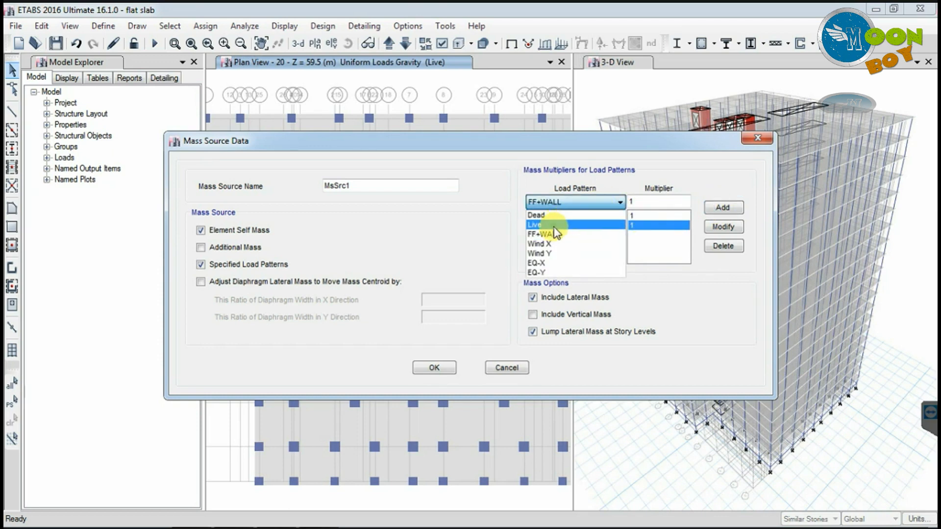
{"action": "left_click", "coordinate": [568, 224]}
{"action": "left_click", "coordinate": [629, 203]}
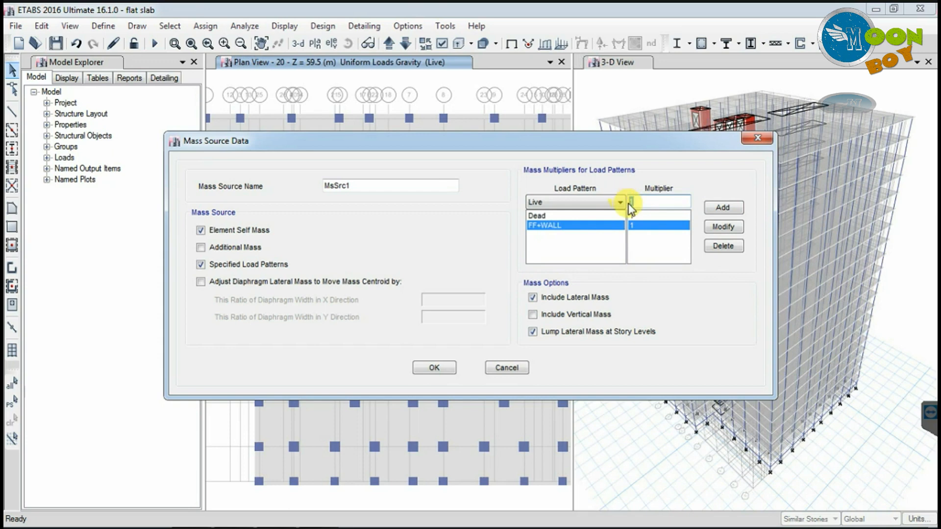
{"action": "type", "text": "0.25"}
{"action": "left_click", "coordinate": [723, 206]}
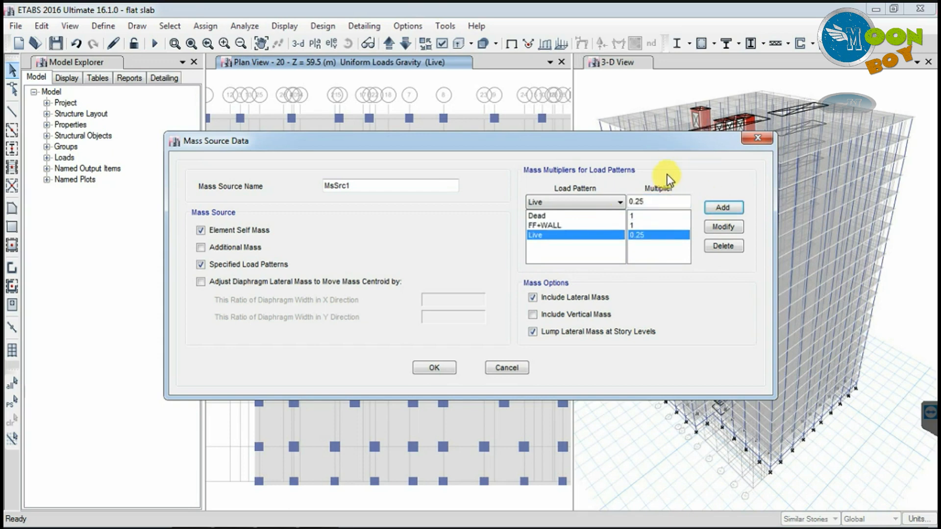
{"action": "left_click", "coordinate": [447, 370]}
{"action": "left_click", "coordinate": [532, 325]}
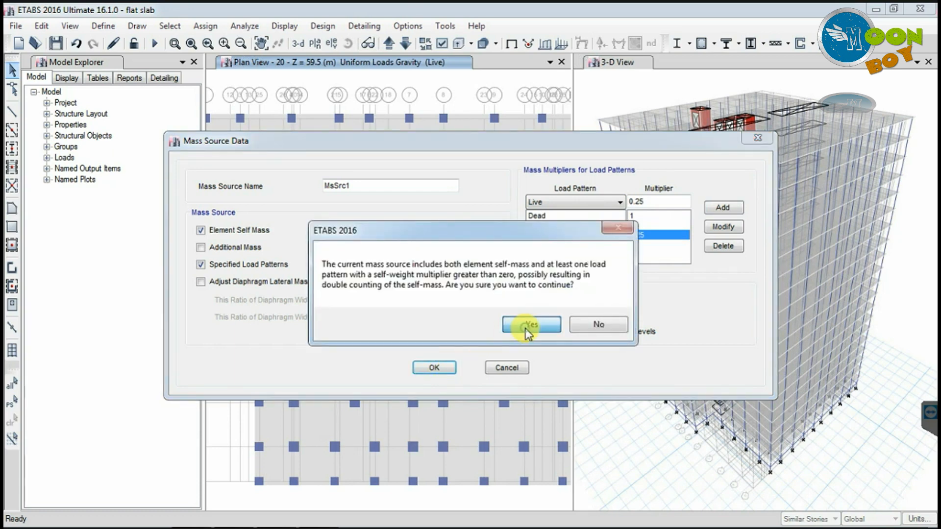
{"action": "left_click", "coordinate": [448, 343]}
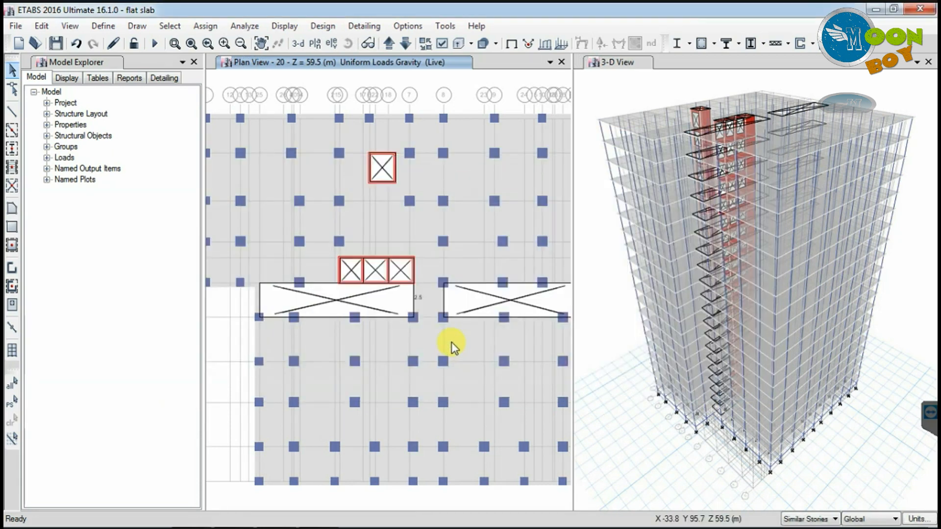
Set the maximum number of modes of the Modal eigen case to 30 and accept the modal cases
{"action": "left_click", "coordinate": [97, 28]}
{"action": "left_click", "coordinate": [131, 283]}
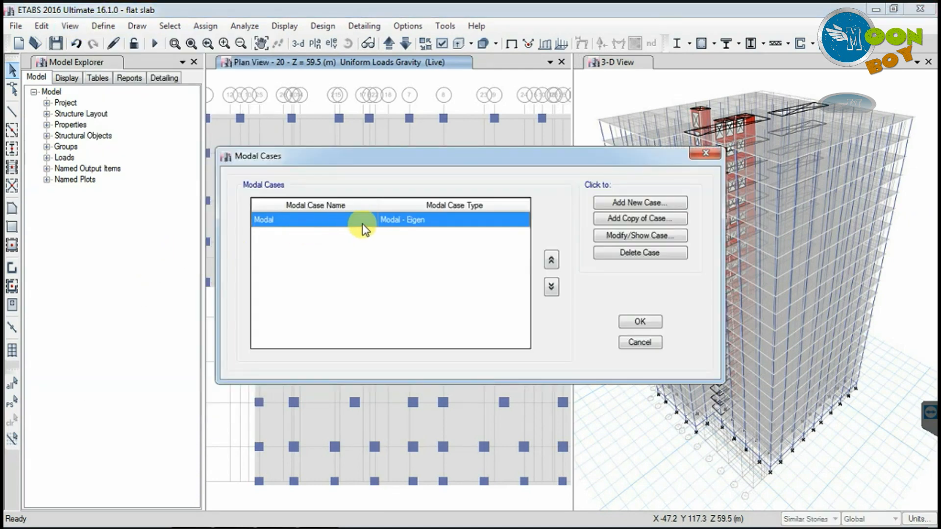
{"action": "left_click", "coordinate": [635, 236]}
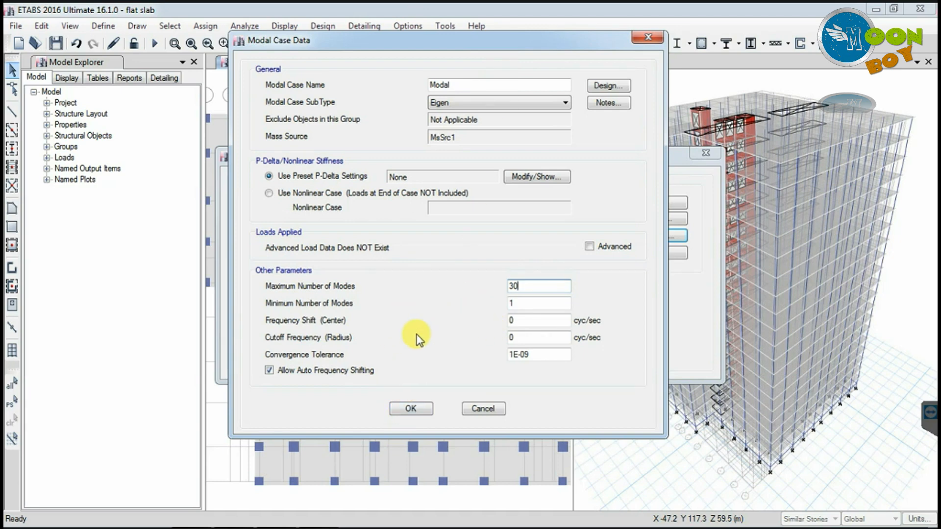
{"action": "left_click", "coordinate": [415, 410]}
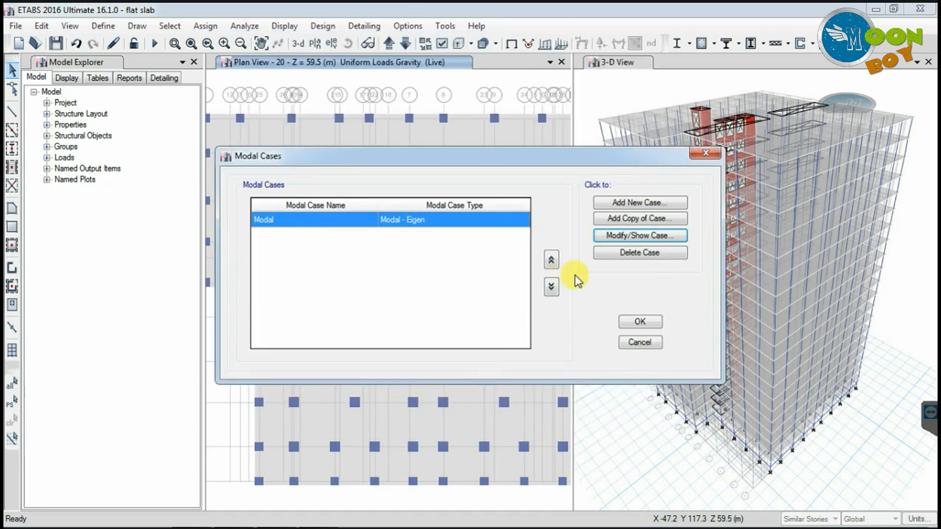
{"action": "left_click", "coordinate": [637, 321]}
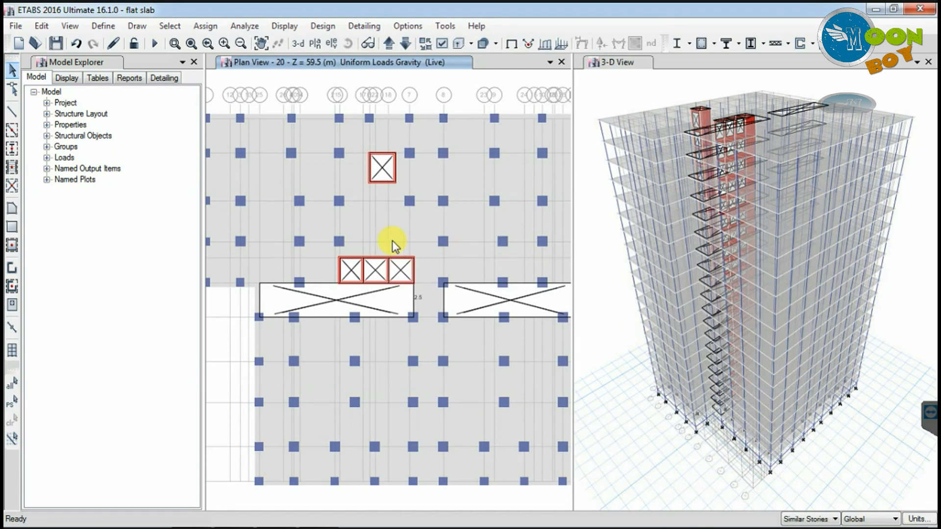
Review the load cases set to run and run the analysis with all of them, from Modal to EQ-Y
{"action": "left_click", "coordinate": [250, 26]}
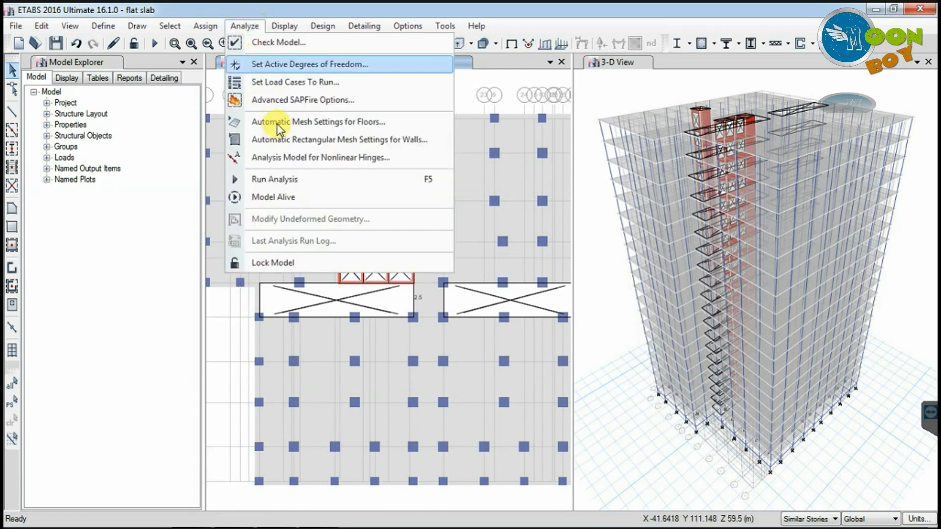
{"action": "left_click", "coordinate": [288, 83]}
{"action": "left_click_drag", "start_coordinate": [529, 204], "coordinate": [529, 245]}
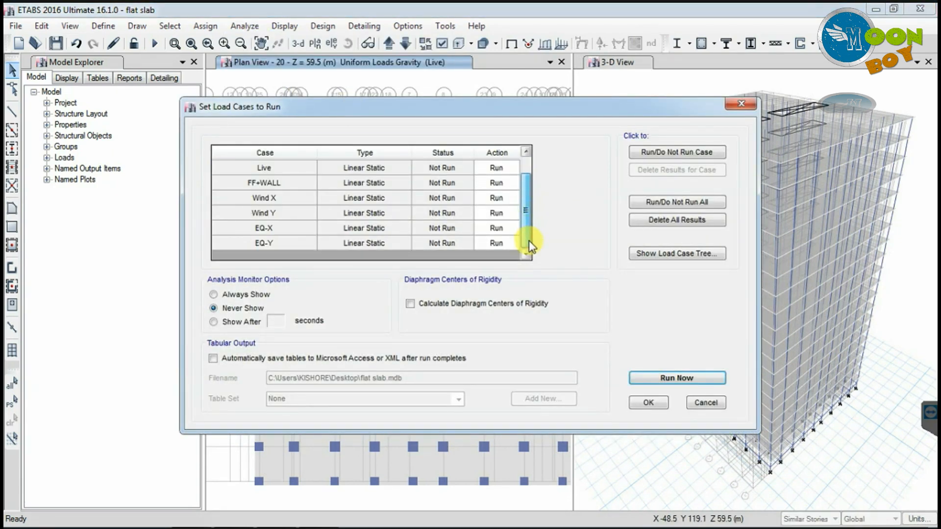
{"action": "scroll", "coordinate": [532, 185], "scroll_direction": "up", "scroll_amount": 1}
{"action": "left_click_drag", "start_coordinate": [566, 111], "coordinate": [536, 101]}
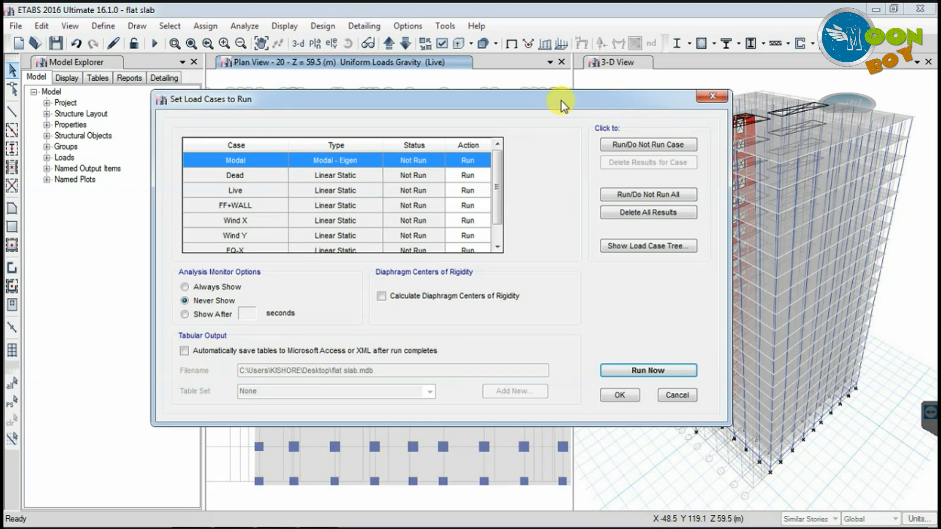
{"action": "left_click_drag", "start_coordinate": [566, 105], "coordinate": [547, 117]}
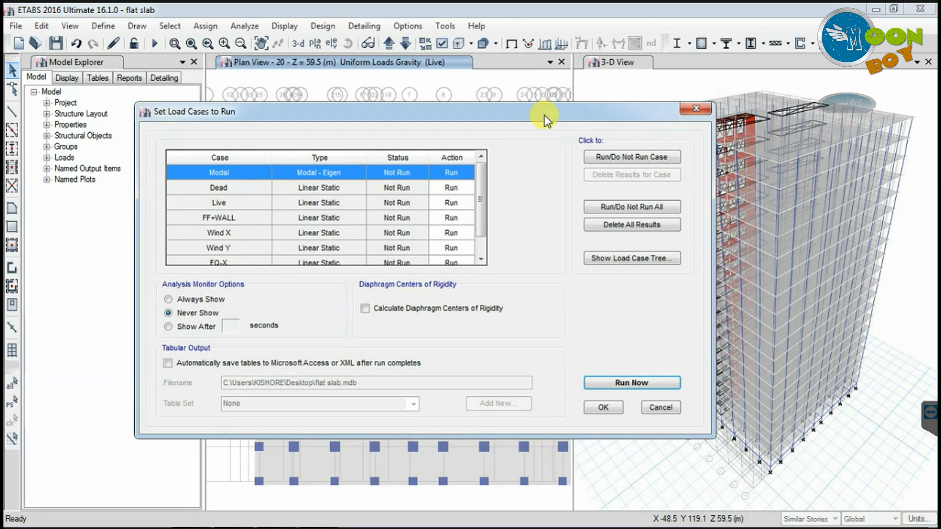
{"action": "left_click", "coordinate": [616, 384]}
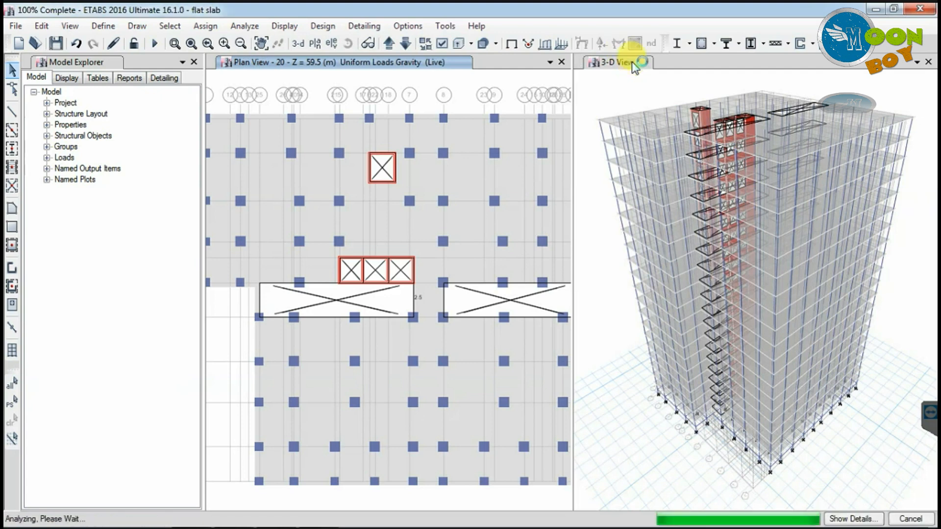
Monitor the analysis progress in the detailed run log, collapsing and expanding it until the run completes
{"action": "left_click", "coordinate": [851, 520]}
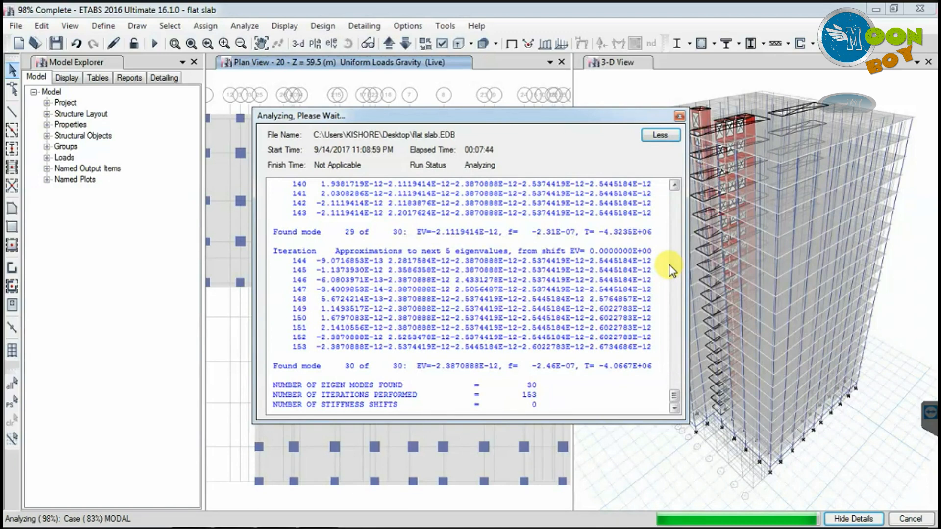
{"action": "left_click", "coordinate": [669, 138]}
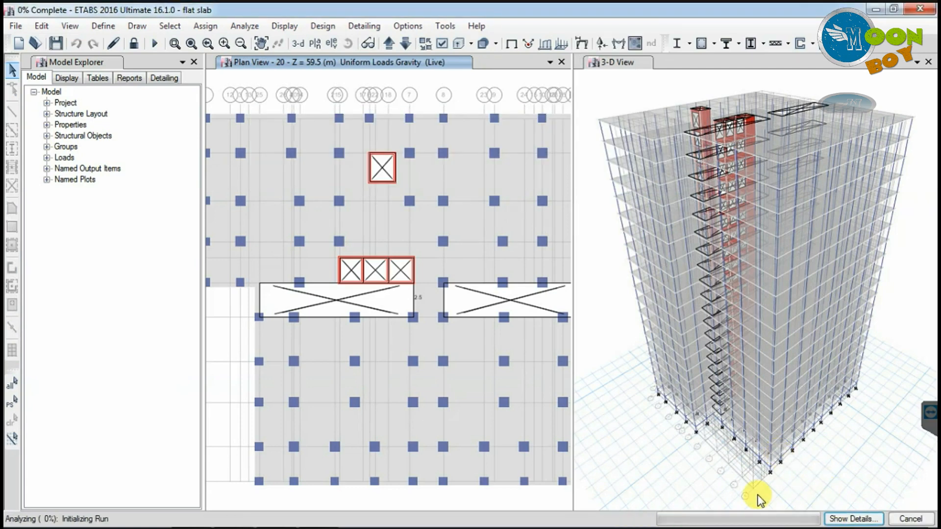
{"action": "left_click", "coordinate": [838, 517]}
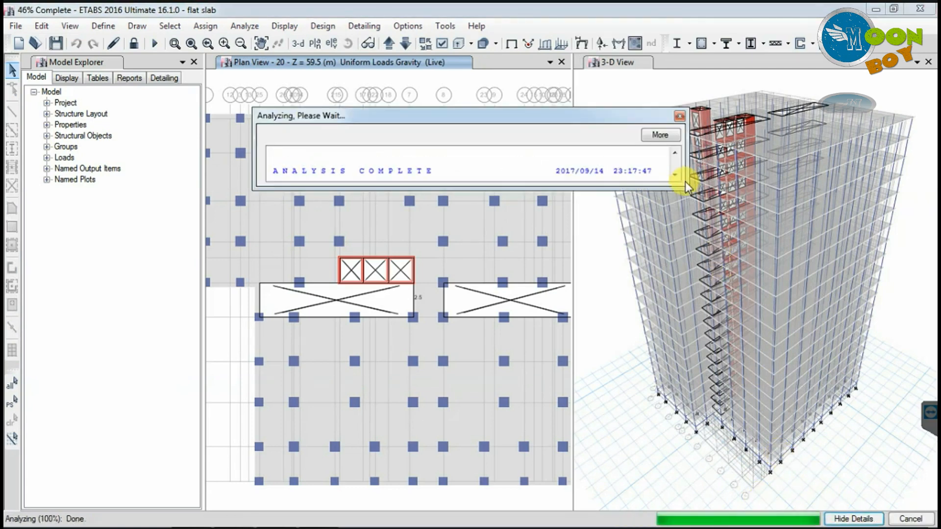
{"action": "left_click", "coordinate": [660, 135]}
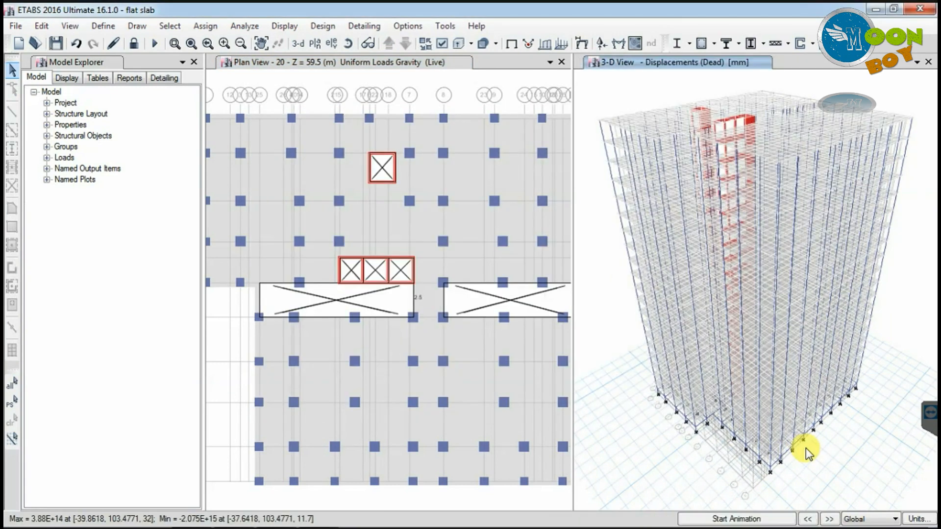
Step the 3-D displacement view through the Live and FF+WALL cases and inspect a joint's displacements on story 20
{"action": "left_click", "coordinate": [830, 519]}
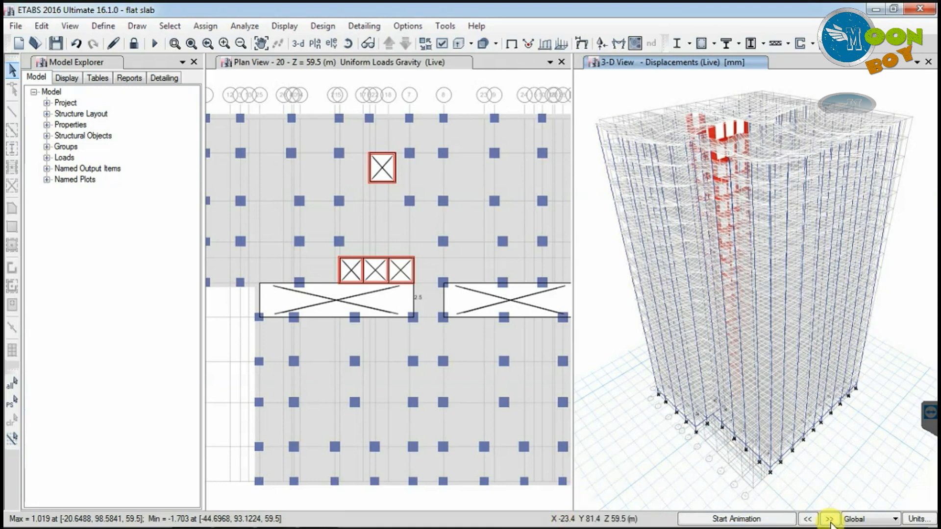
{"action": "left_click", "coordinate": [829, 520]}
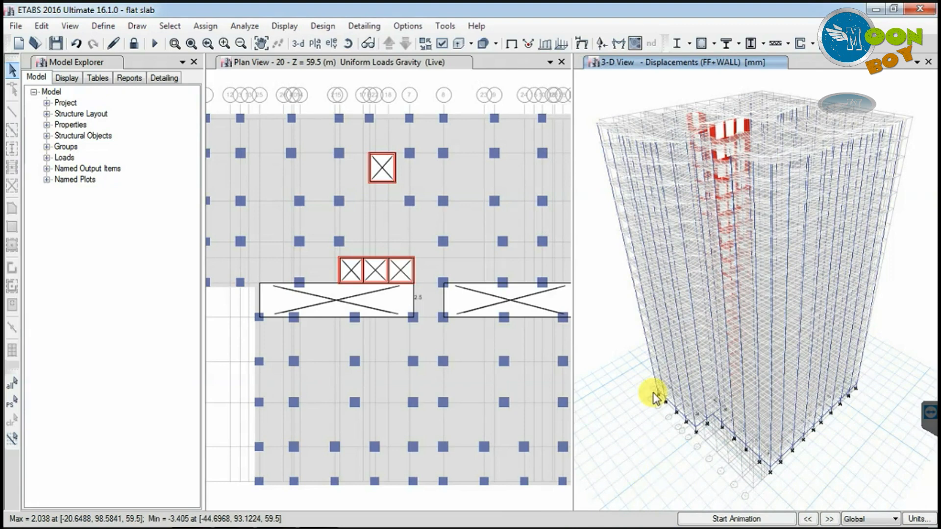
{"action": "mouse_move", "coordinate": [626, 62]}
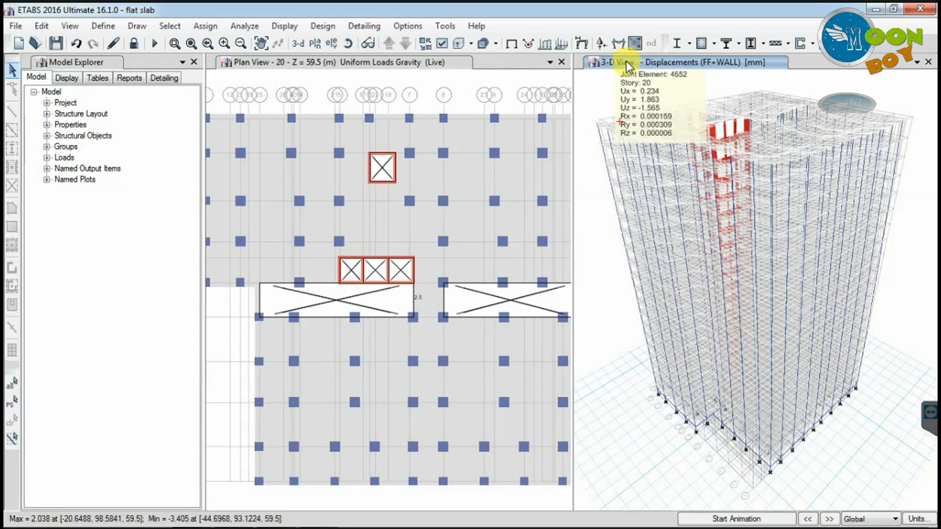
Display the deformed shape for load combination DCon2 in the 3-D view with automatic scaling
{"action": "left_click", "coordinate": [583, 44]}
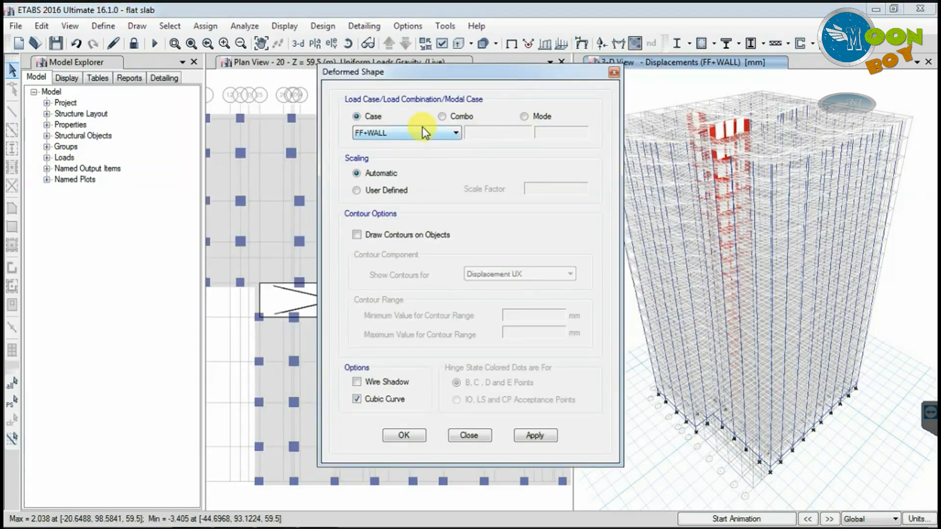
{"action": "left_click", "coordinate": [443, 117]}
{"action": "left_click", "coordinate": [446, 132]}
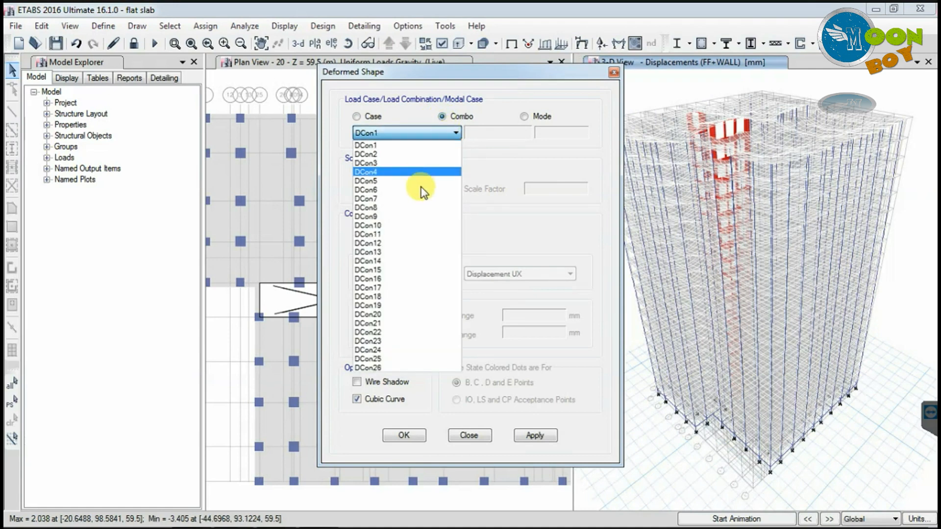
{"action": "left_click", "coordinate": [371, 154]}
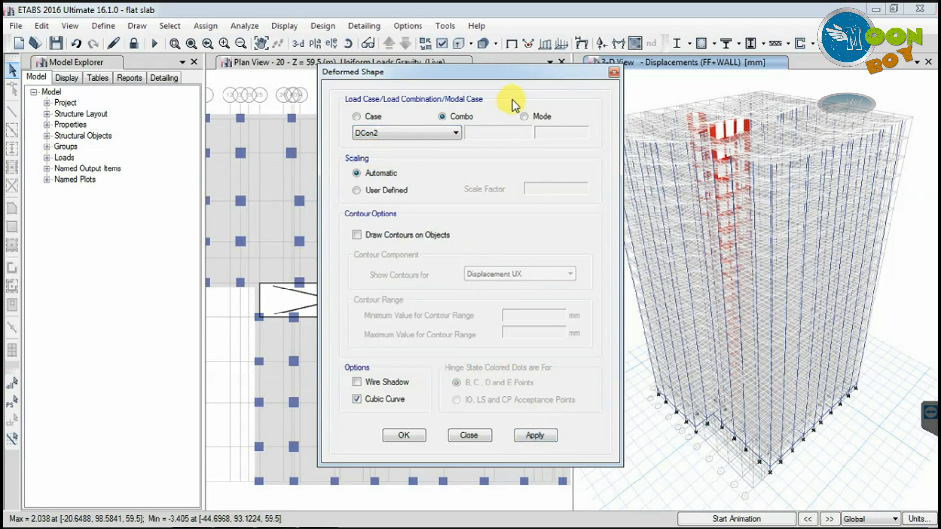
{"action": "left_click_drag", "start_coordinate": [502, 76], "coordinate": [485, 79]}
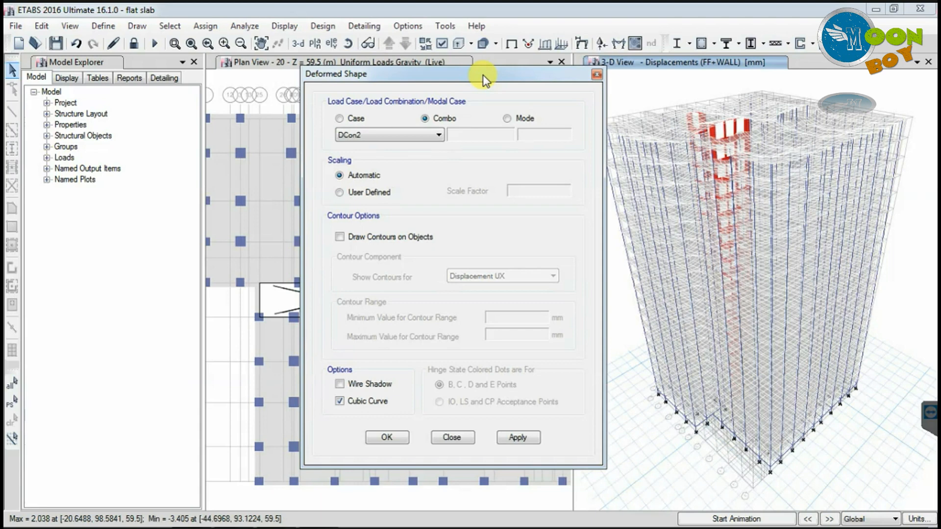
{"action": "left_click_drag", "start_coordinate": [490, 74], "coordinate": [498, 70]}
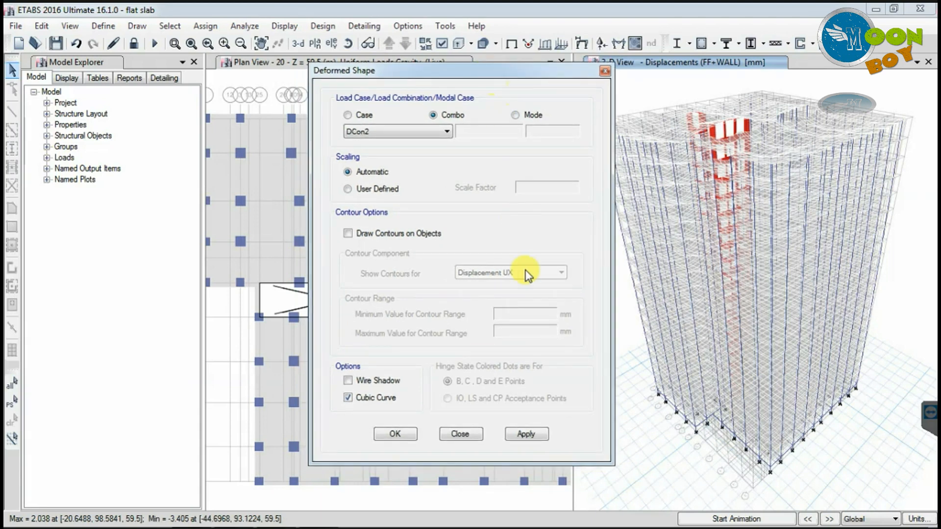
{"action": "left_click", "coordinate": [534, 438]}
{"action": "left_click", "coordinate": [397, 435]}
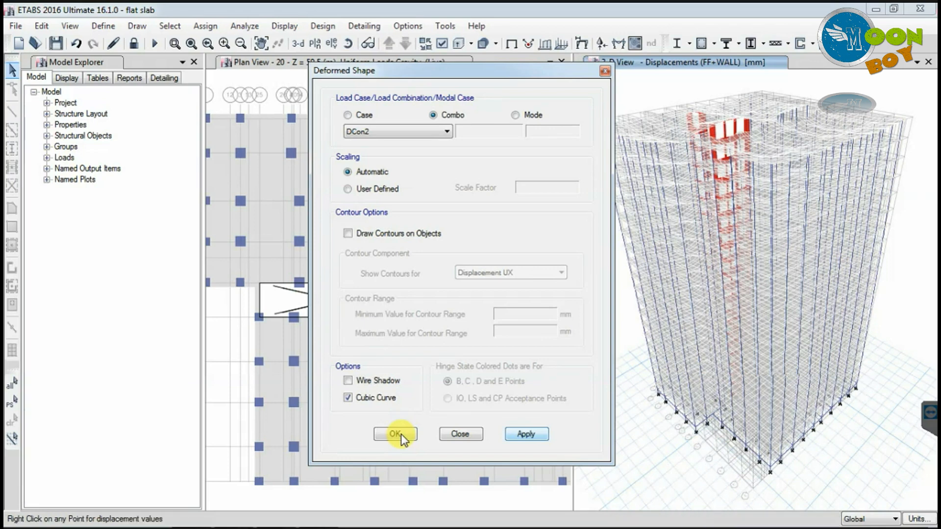
{"action": "left_click", "coordinate": [396, 434]}
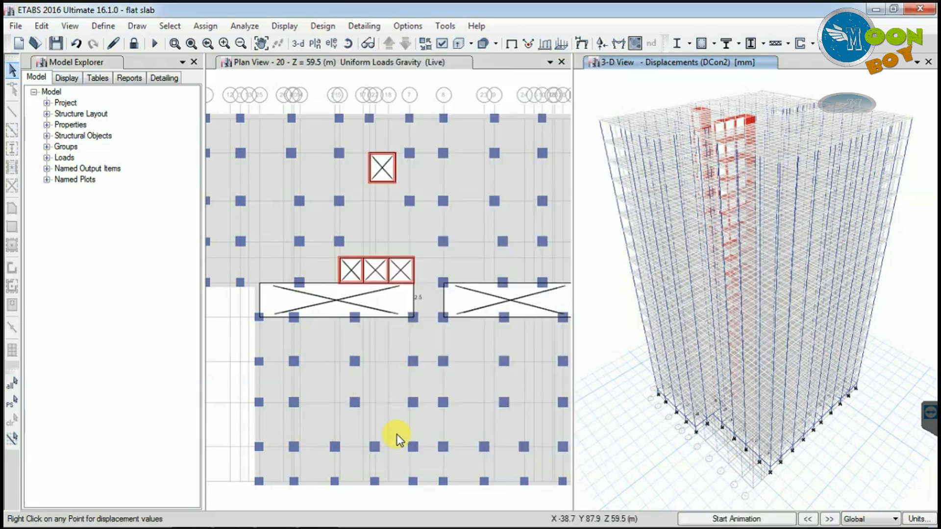
Show the DCon2 displacements in the plan view of story 20 and inspect a slab joint's displacement values
{"action": "mouse_move", "coordinate": [791, 129]}
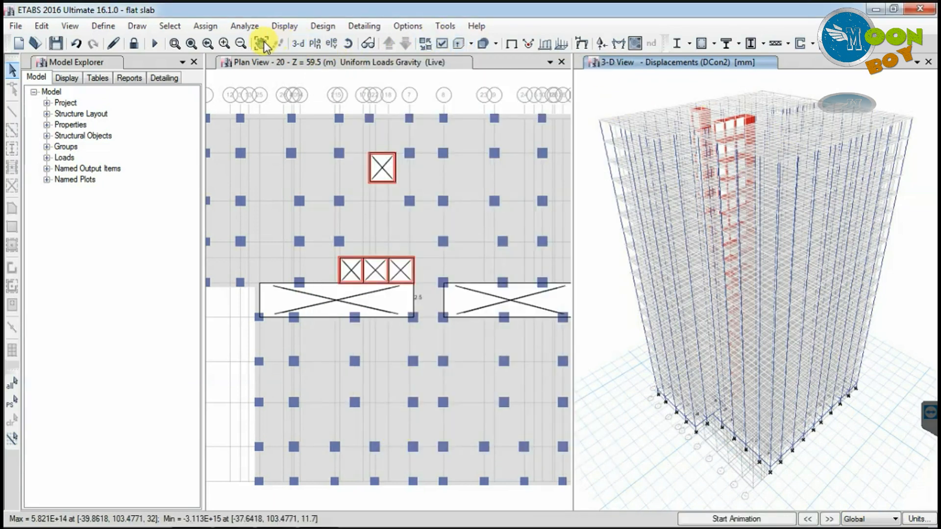
{"action": "left_click", "coordinate": [317, 44]}
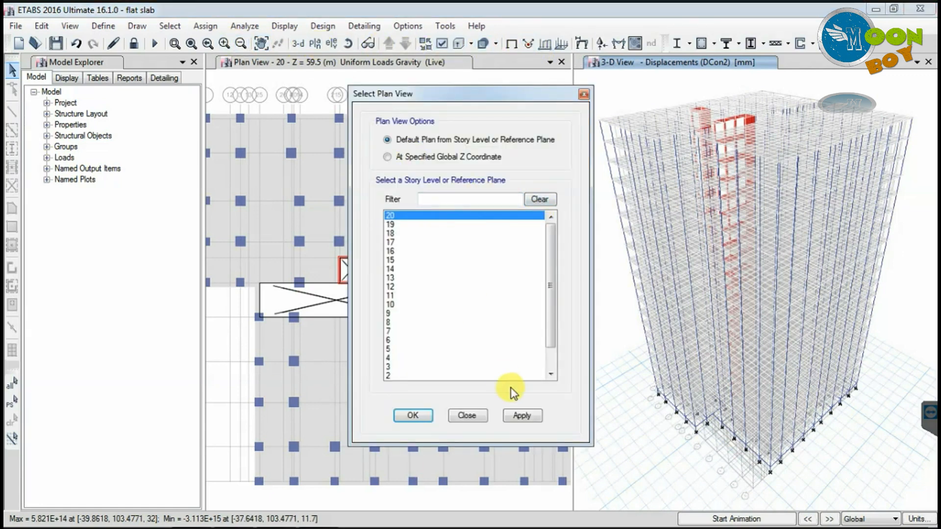
{"action": "left_click", "coordinate": [514, 415]}
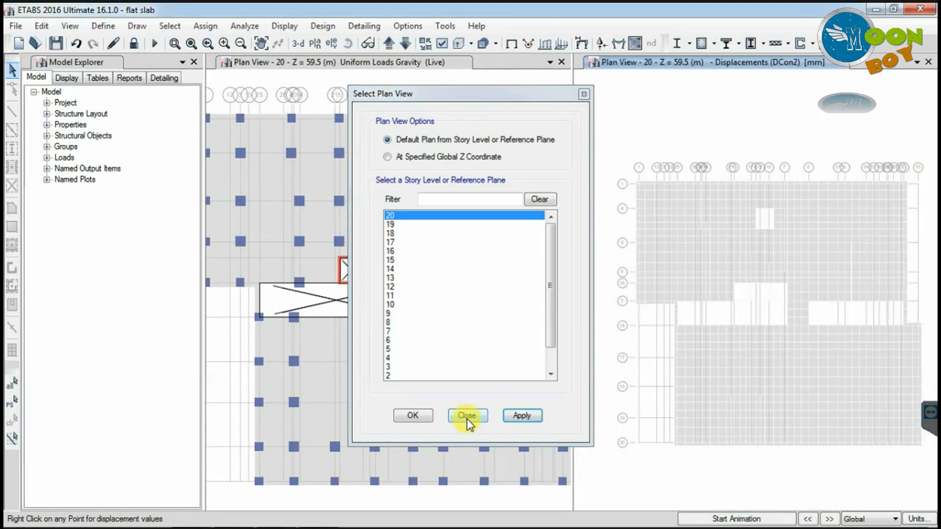
{"action": "left_click", "coordinate": [467, 417]}
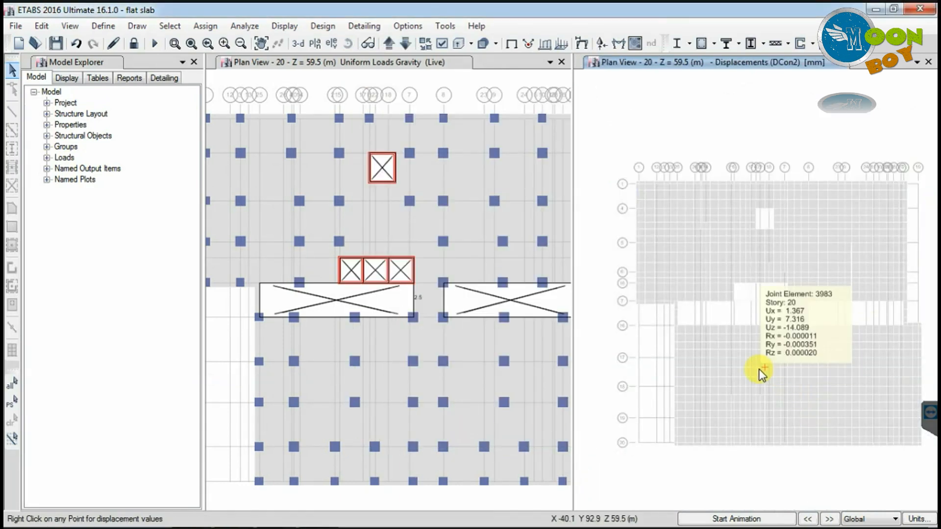
{"action": "mouse_move", "coordinate": [763, 367]}
{"action": "scroll", "coordinate": [764, 366], "scroll_direction": "up", "scroll_amount": 2}
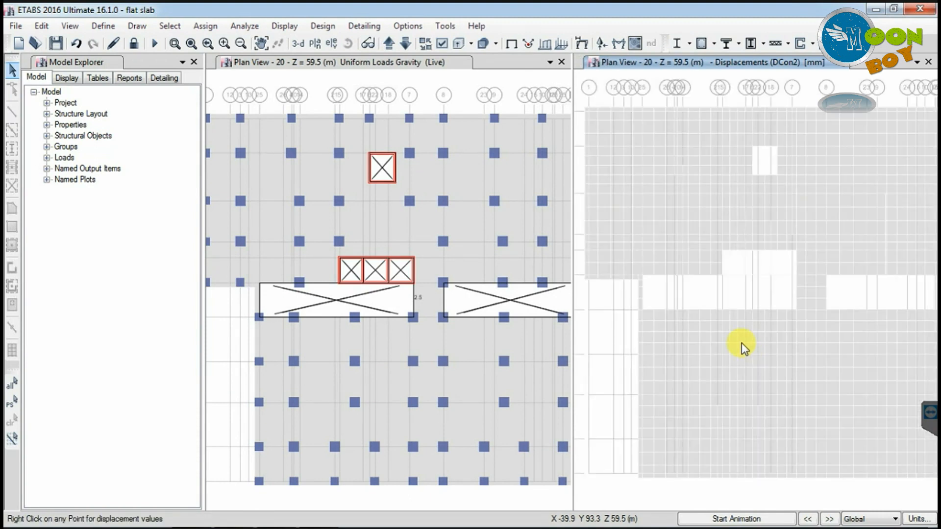
{"action": "mouse_move", "coordinate": [736, 343]}
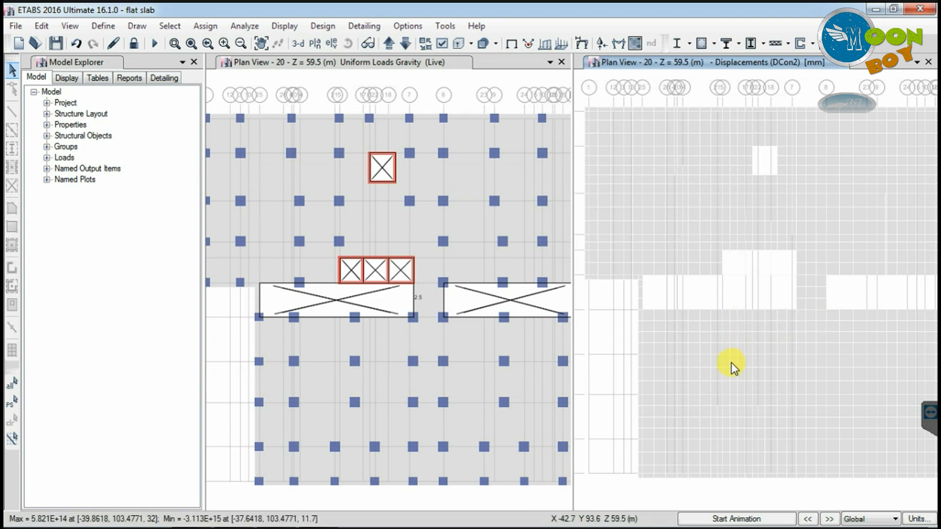
{"action": "scroll", "coordinate": [731, 363], "scroll_direction": "down", "scroll_amount": 3}
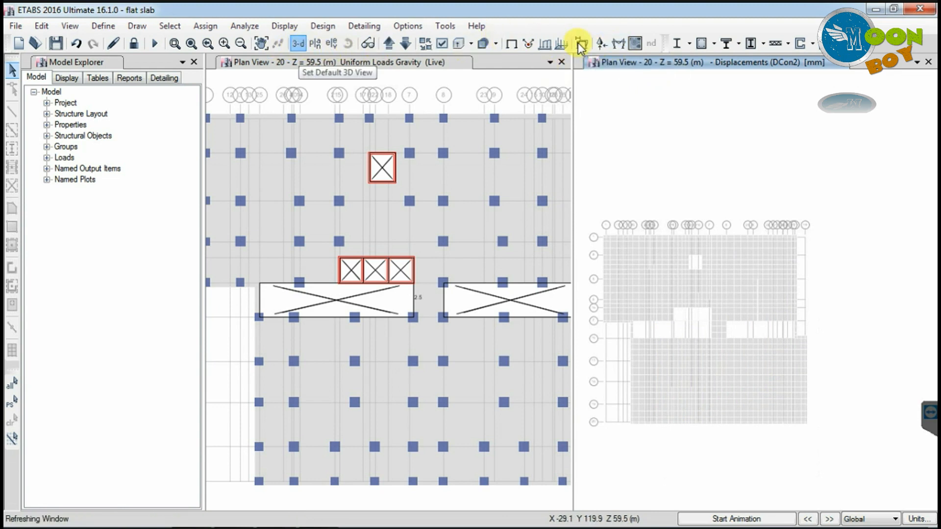
Return to the default 3-D view and display the frames' filled Moment 3-3 diagram for load combination DCon1 with automatic scaling
{"action": "left_click", "coordinate": [618, 46]}
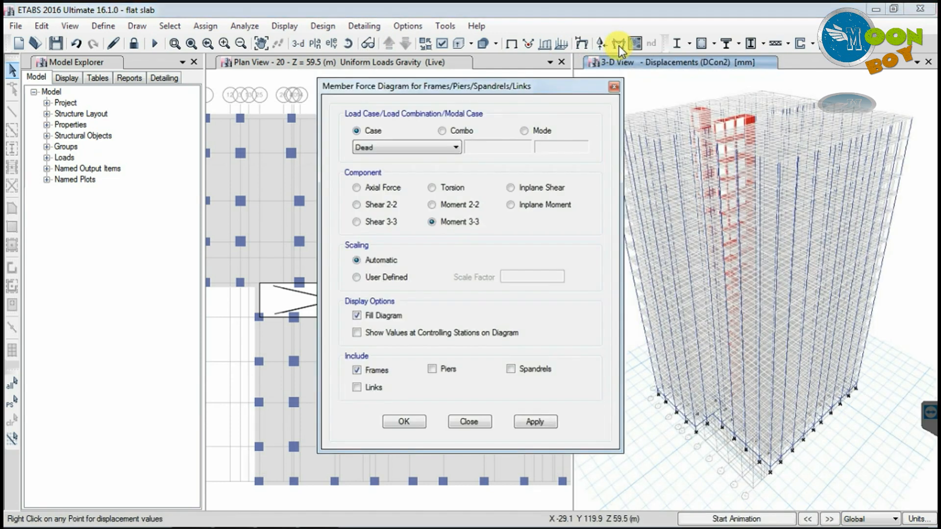
{"action": "left_click", "coordinate": [414, 147]}
{"action": "left_click", "coordinate": [413, 147]}
{"action": "left_click", "coordinate": [441, 131]}
{"action": "left_click", "coordinate": [432, 146]}
{"action": "left_click", "coordinate": [428, 147]}
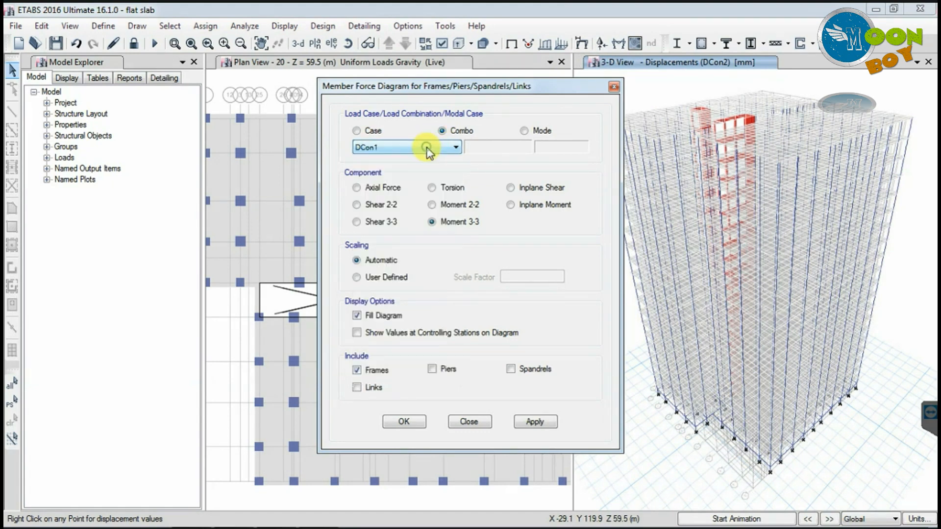
{"action": "left_click", "coordinate": [535, 422]}
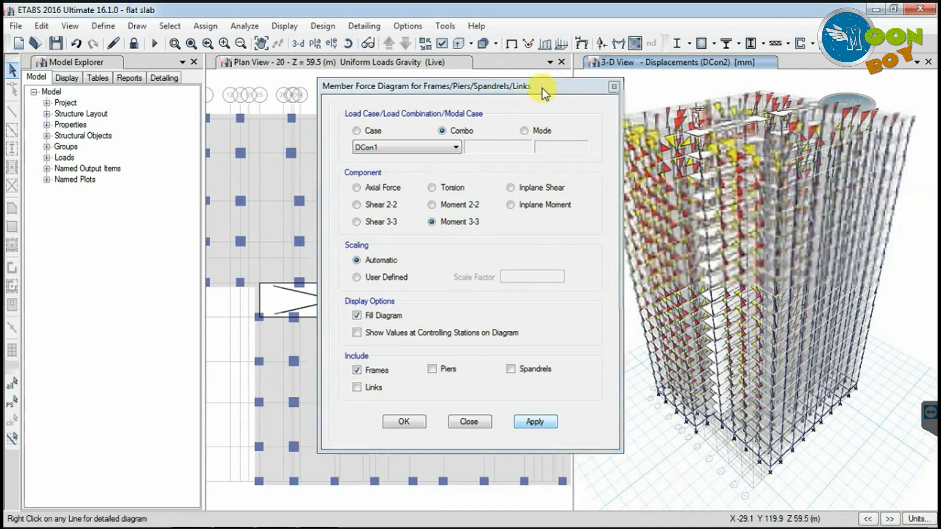
Switch the 3-D Moment 3-3 diagram to load combination DCon2 and check that combination's definition in the load combinations list
{"action": "left_click_drag", "start_coordinate": [543, 91], "coordinate": [471, 98]}
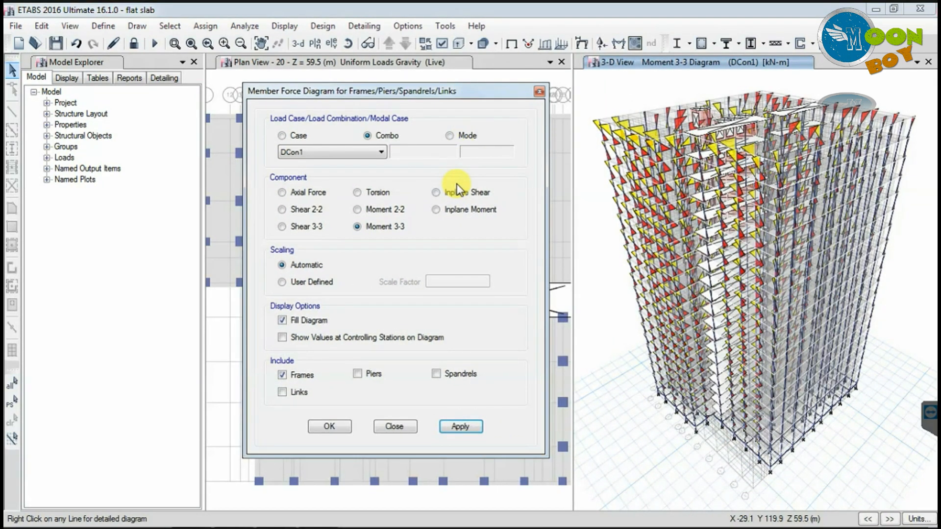
{"action": "left_click", "coordinate": [373, 153]}
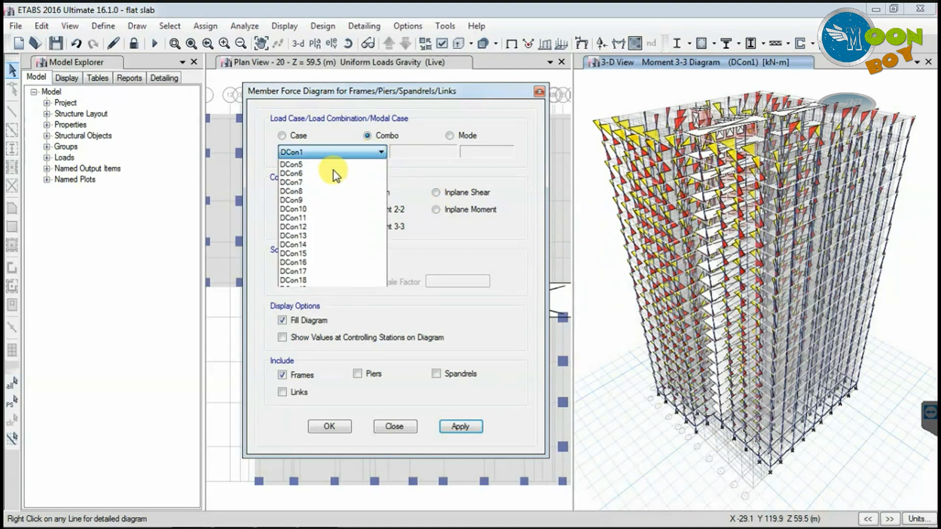
{"action": "left_click", "coordinate": [331, 169]}
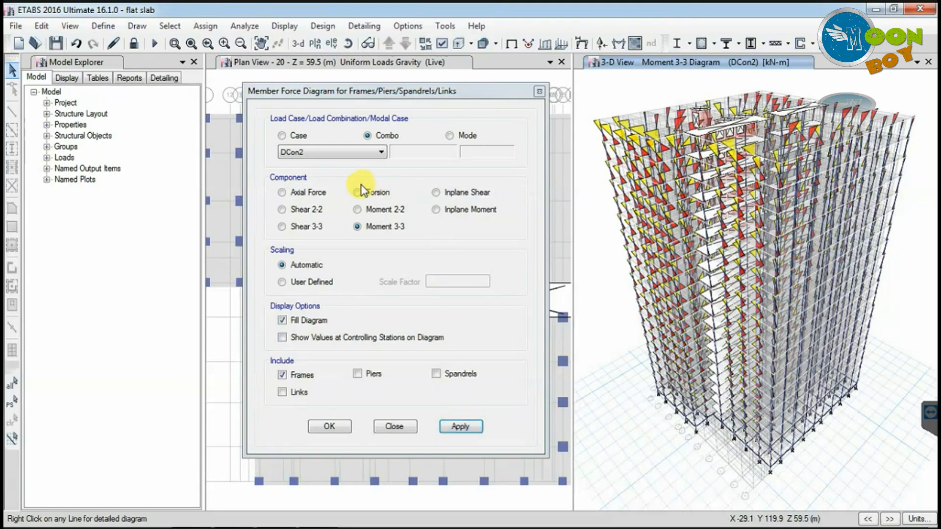
{"action": "left_click", "coordinate": [463, 427]}
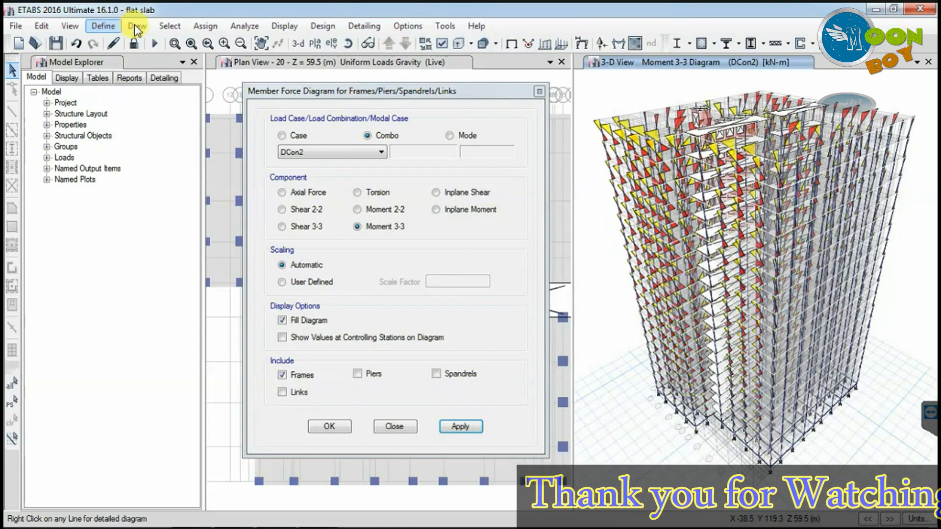
{"action": "left_click", "coordinate": [111, 26]}
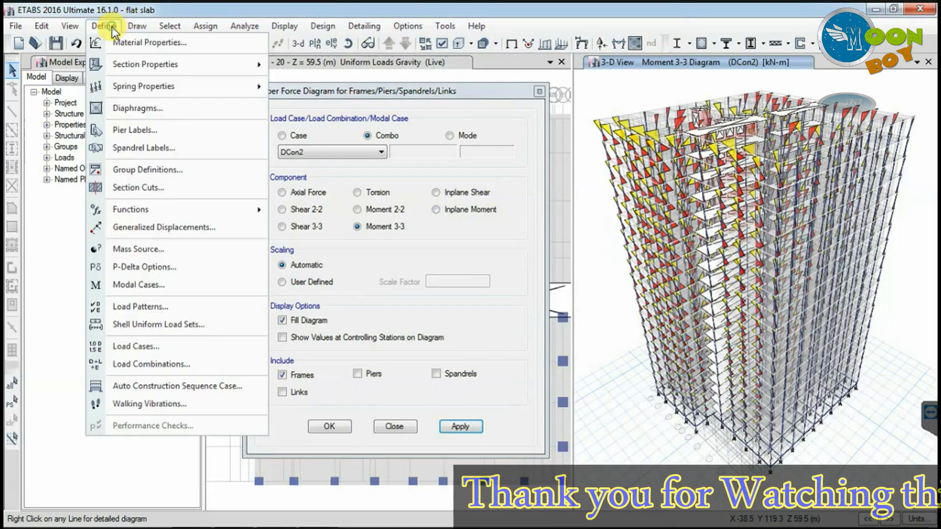
{"action": "left_click", "coordinate": [142, 364]}
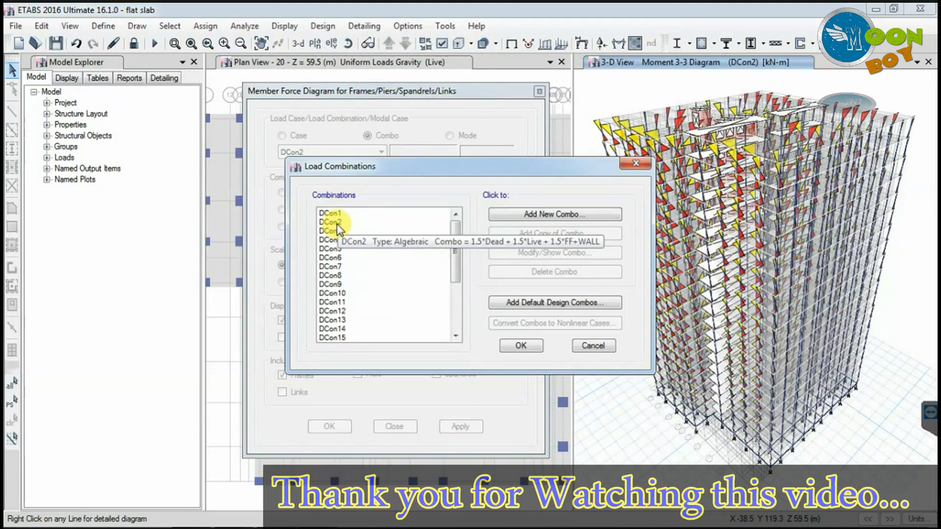